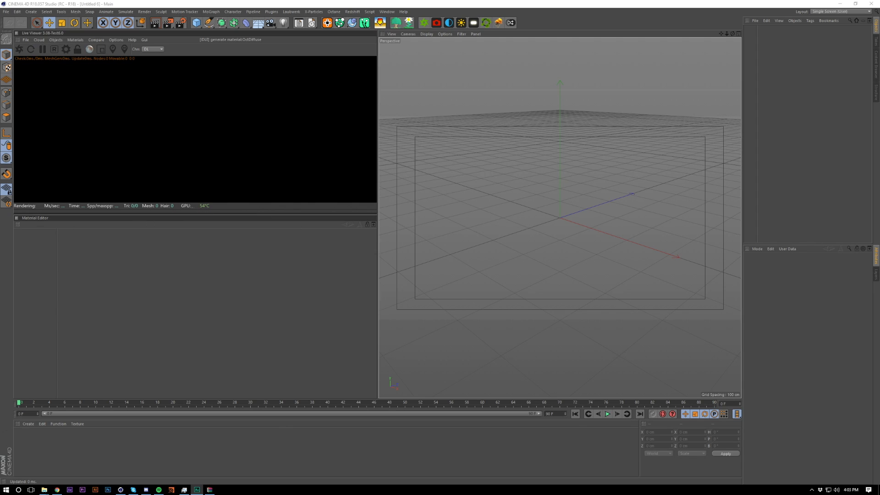
# Step: Switch to the browser to view the Photosculpture bust page on threedscans.com, and return to Cinema 4D
pyautogui.hotkey('alt', 'Tab')
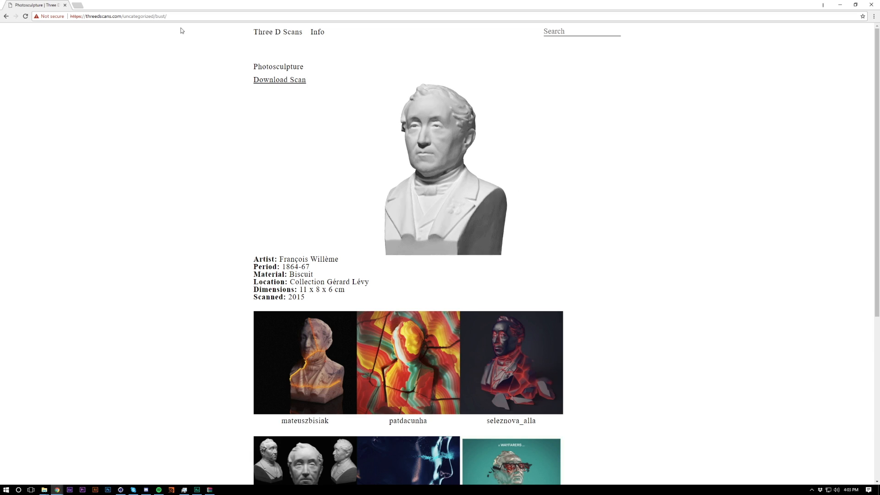
pyautogui.moveTo(181, 4); pyautogui.dragTo(20, 194)
pyautogui.click(341, 373)
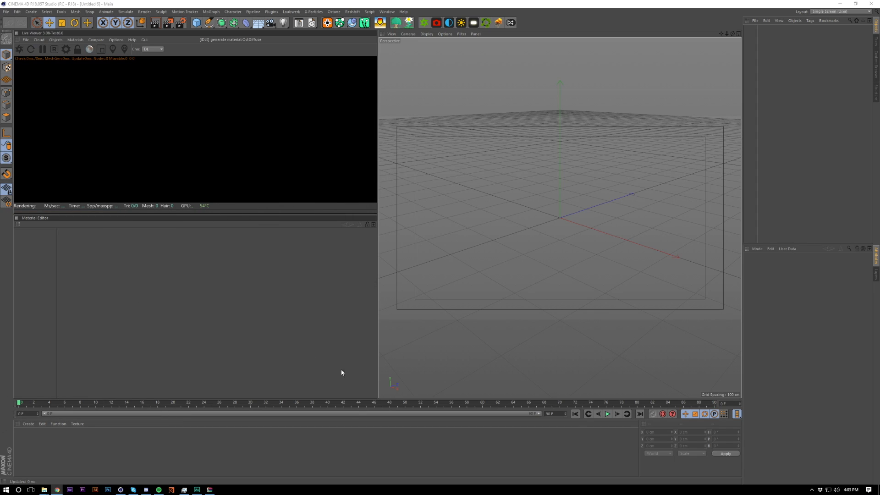
# Step: Switch to WinRAR, open Photosculpture.stl from its archive, and import it into Cinema 4D with the default centimeter scale
pyautogui.click(210, 490)
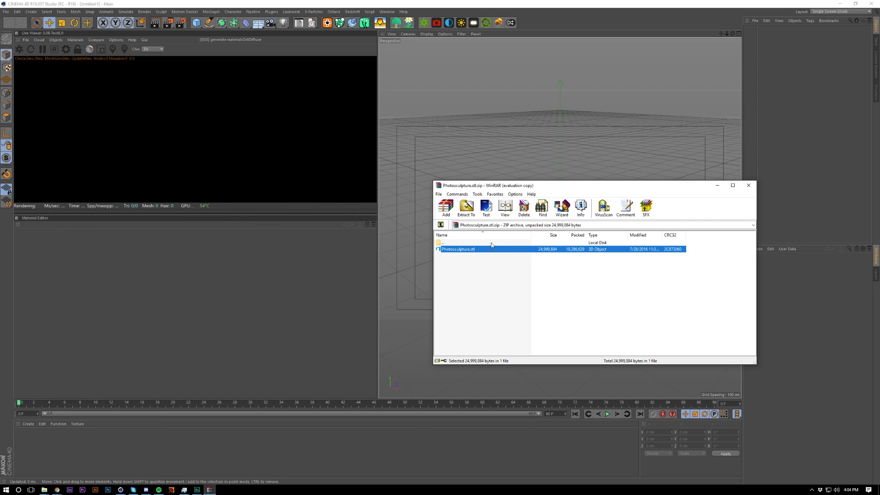
pyautogui.doubleClick(466, 250)
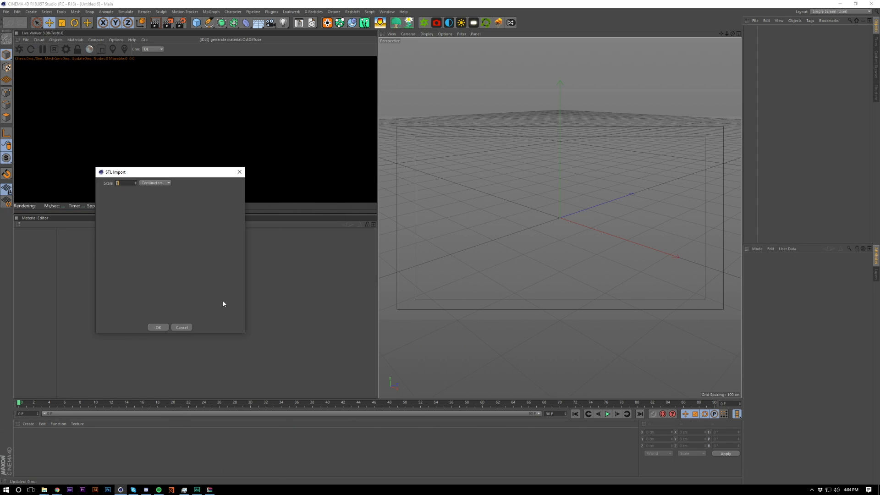
pyautogui.click(158, 327)
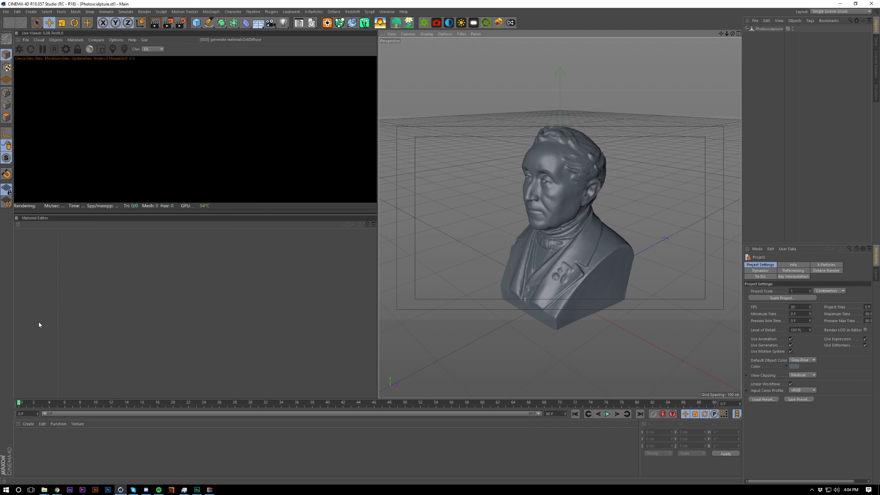
# Step: Examine the imported bust's face, hair, collar and shoulders up close and from several angles
pyautogui.scroll(6, 582, 183)
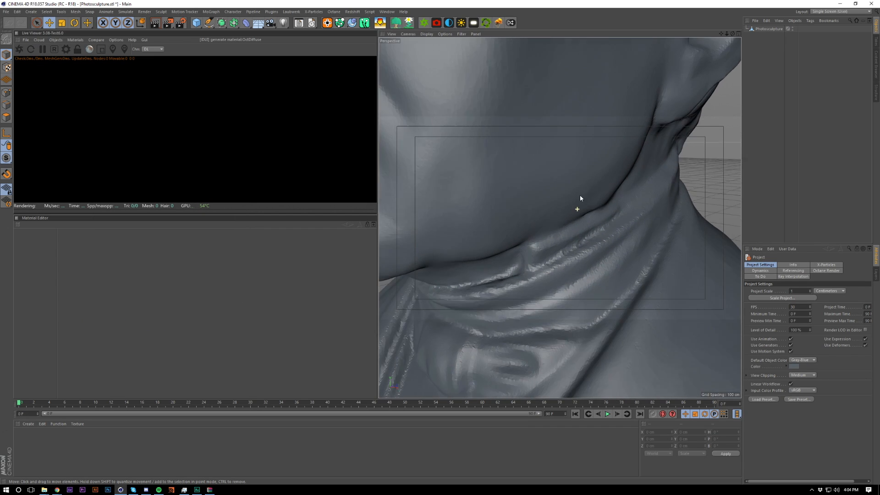
pyautogui.scroll(-10, 580, 202)
pyautogui.keyDown('alt'); pyautogui.moveTo(560, 290); pyautogui.dragTo(561, 247); pyautogui.keyUp('alt')
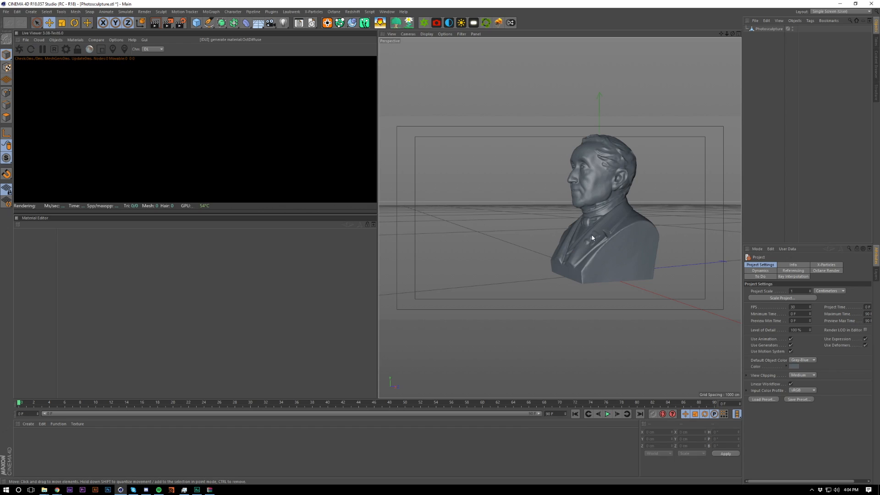
pyautogui.scroll(3, 563, 260)
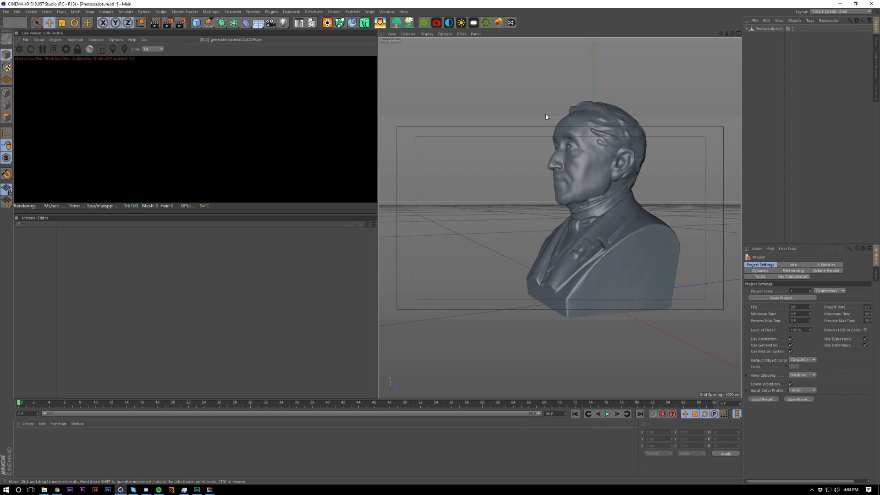
pyautogui.keyDown('alt'); pyautogui.moveTo(554, 117); pyautogui.dragTo(577, 193); pyautogui.keyUp('alt')
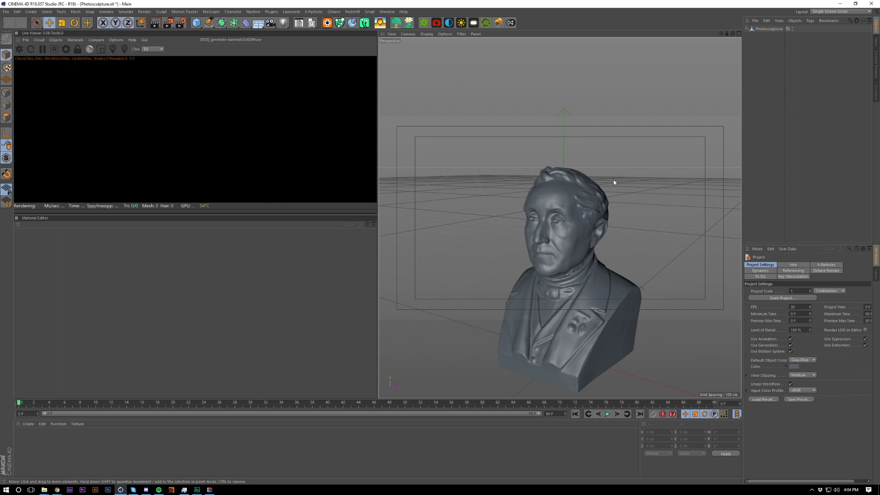
pyautogui.keyDown('alt'); pyautogui.moveTo(570, 196); pyautogui.dragTo(589, 141, button='right'); pyautogui.keyUp('alt')
pyautogui.keyDown('alt'); pyautogui.moveTo(590, 142); pyautogui.dragTo(570, 200); pyautogui.keyUp('alt')
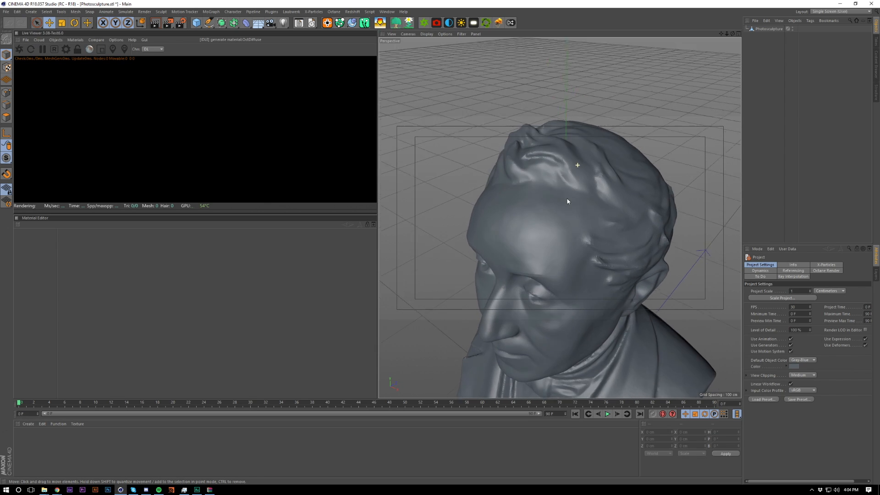
pyautogui.keyDown('alt'); pyautogui.moveTo(570, 200); pyautogui.dragTo(555, 208, button='right'); pyautogui.keyUp('alt')
pyautogui.keyDown('alt'); pyautogui.moveTo(554, 208); pyautogui.dragTo(543, 160); pyautogui.keyUp('alt')
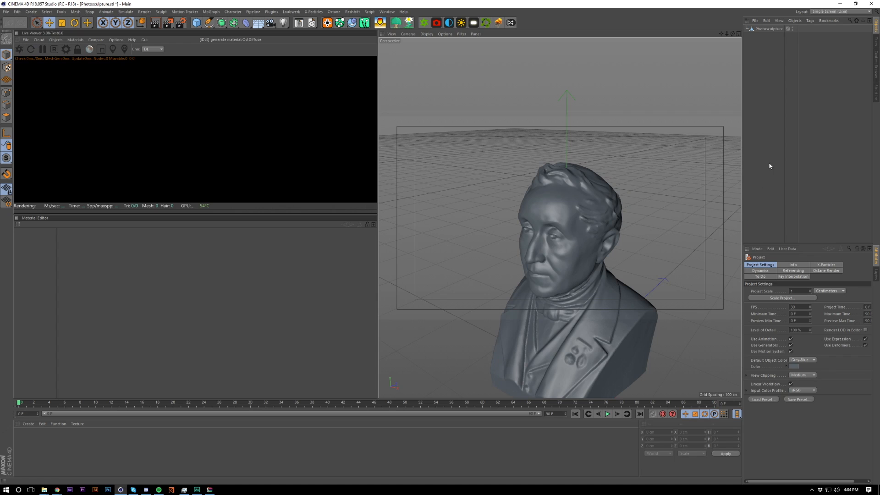
# Step: Add a cube primitive to the scene and switch to the Right view
pyautogui.click(196, 24)
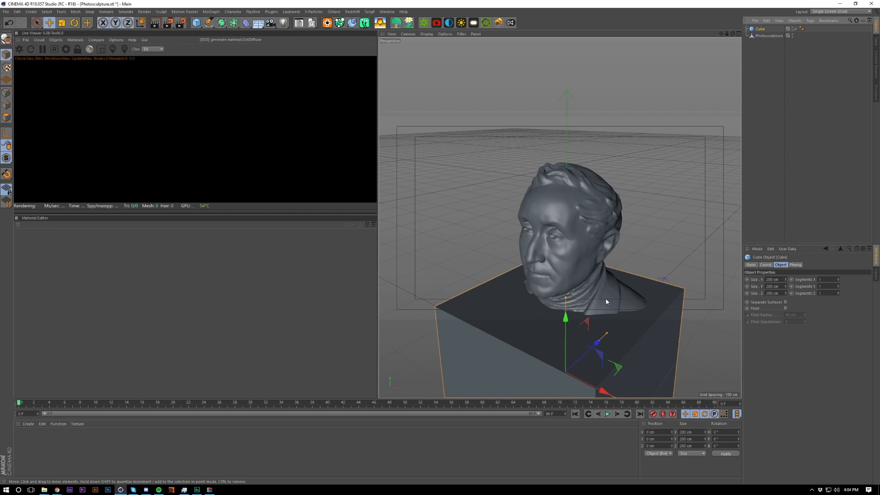
pyautogui.press('F3')
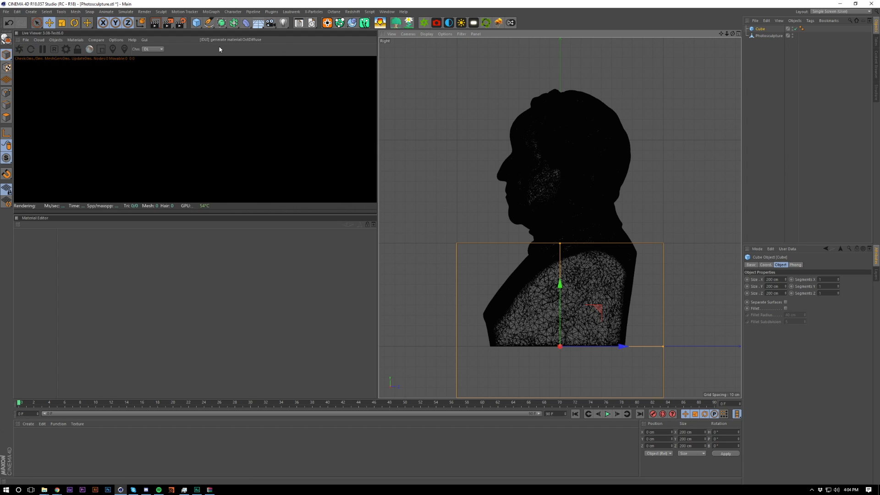
# Step: Close the Live Viewer and the Material Editor to enlarge the viewport
pyautogui.click(22, 41)
pyautogui.click(36, 53)
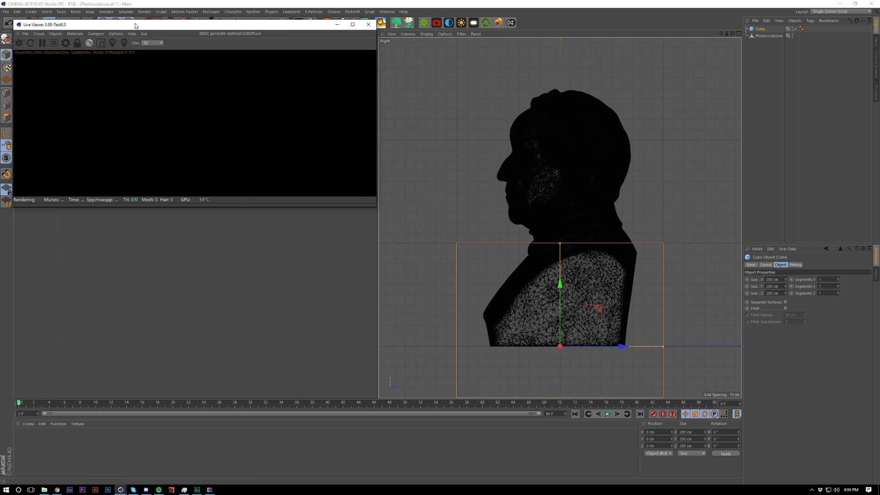
pyautogui.click(368, 25)
pyautogui.click(22, 41)
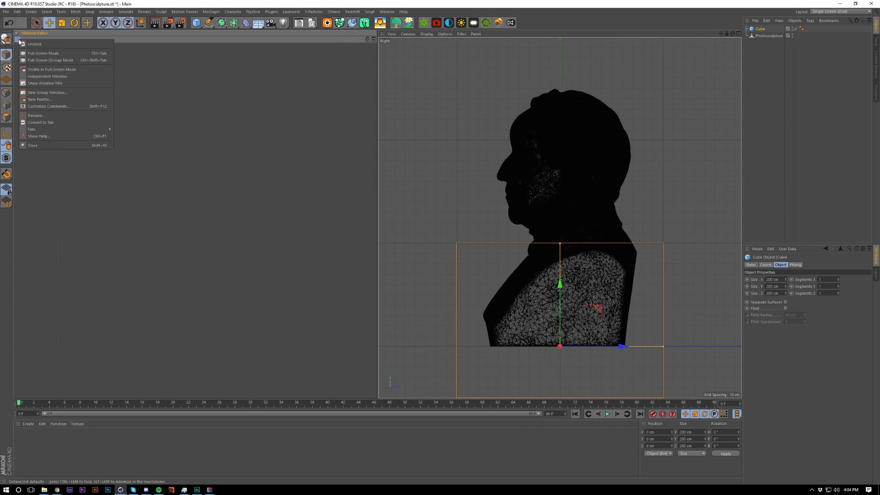
pyautogui.click(45, 144)
# Step: Raise the cube over the bust's head to about 164 cm in Y and reduce its height to about 112 cm
pyautogui.scroll(-5, 367, 257)
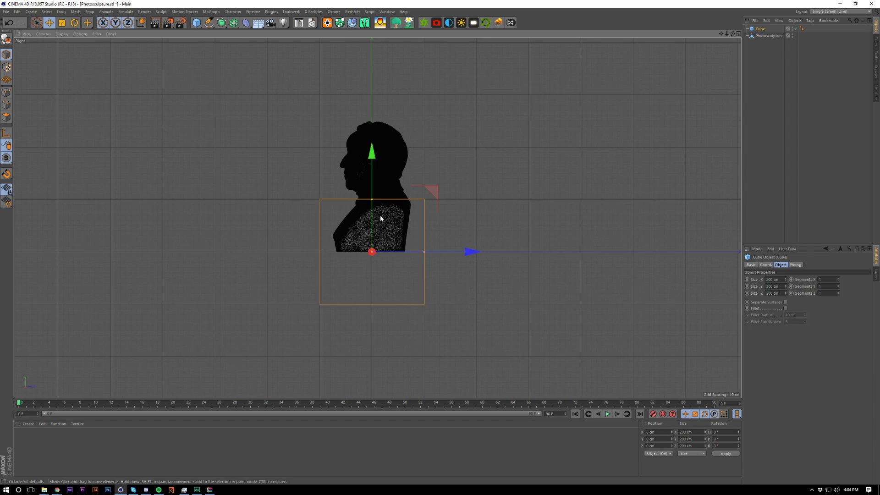
pyautogui.moveTo(373, 167); pyautogui.dragTo(374, 78)
pyautogui.scroll(5, 380, 105)
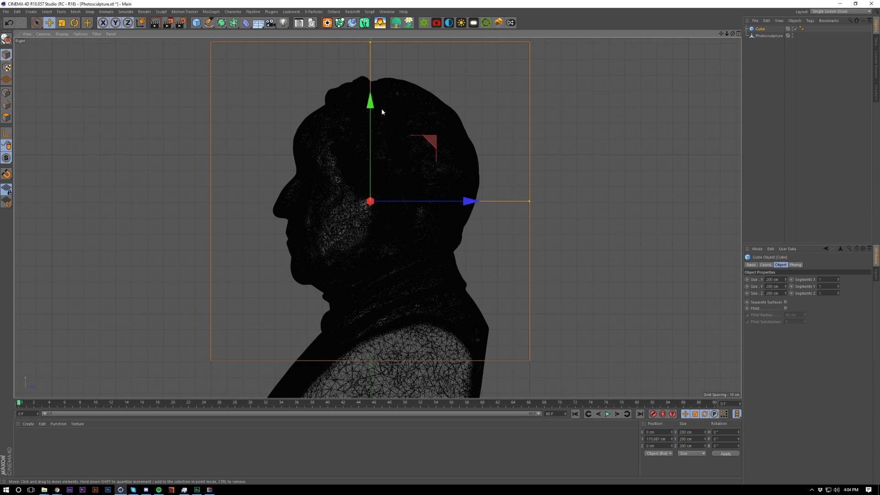
pyautogui.moveTo(371, 42); pyautogui.dragTo(371, 141)
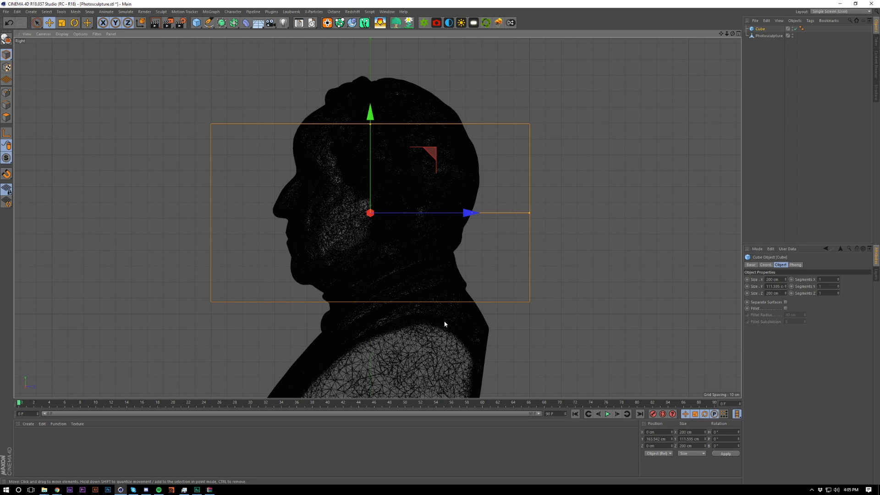
# Step: Make the cube an editable polygon object and activate Rectangle Selection in edge mode
pyautogui.scroll(5, 309, 292)
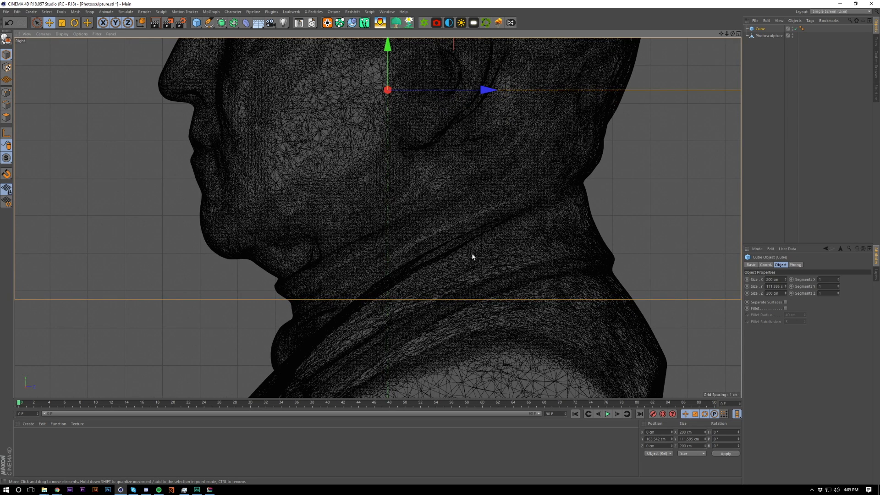
pyautogui.scroll(-6, 504, 243)
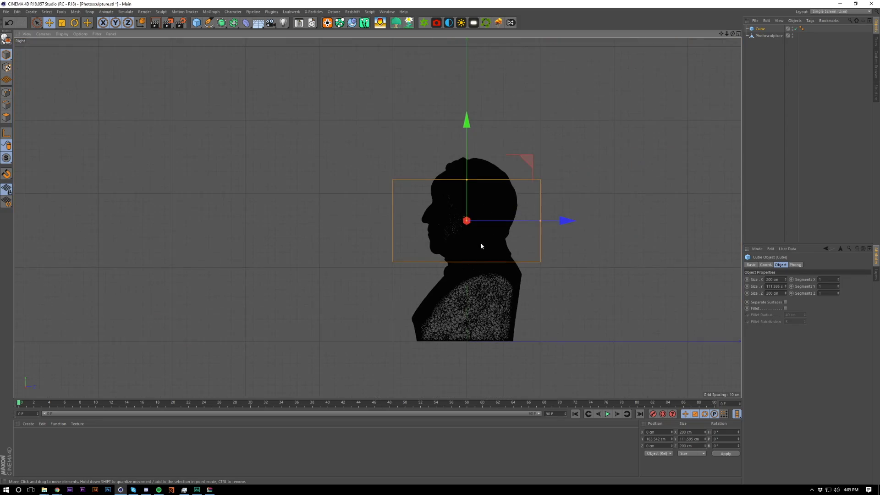
pyautogui.scroll(4, 482, 244)
pyautogui.scroll(-2, 496, 235)
pyautogui.press('c')
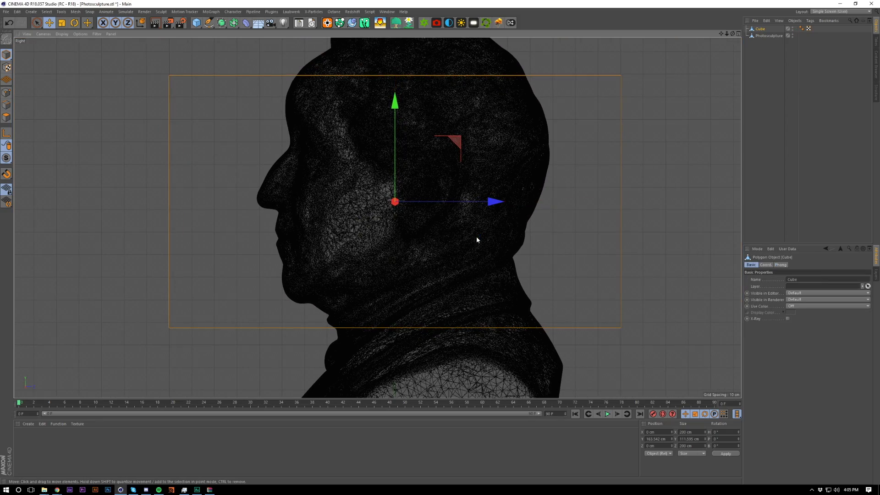
pyautogui.click(7, 105)
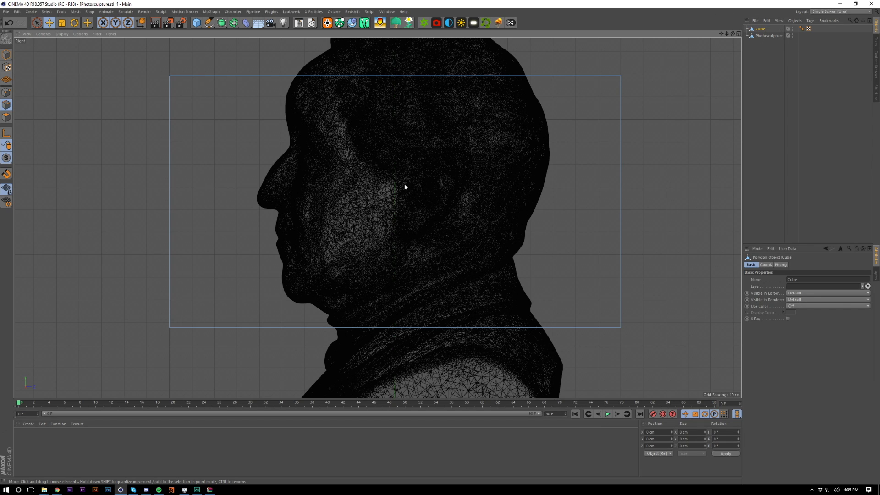
pyautogui.press('0')
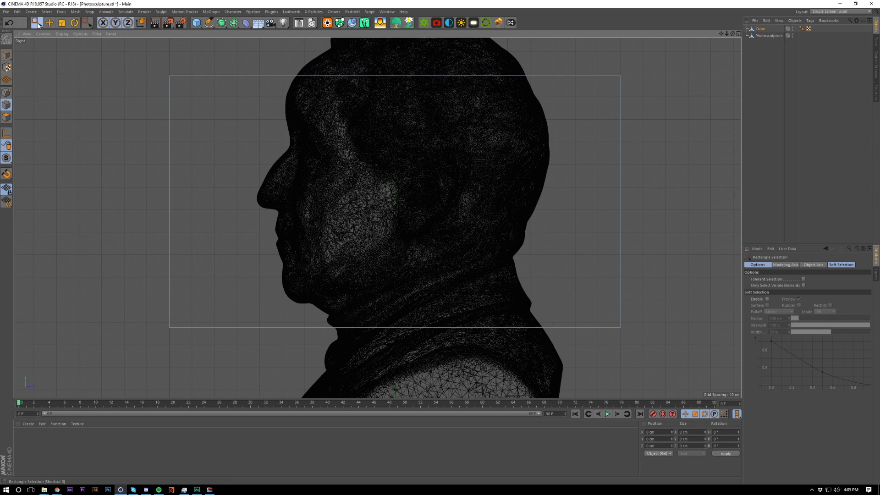
# Step: Tilt the cube's underside by raising its lower edge behind the head and lowering the one in front of the face
pyautogui.moveTo(581, 308); pyautogui.dragTo(713, 389)
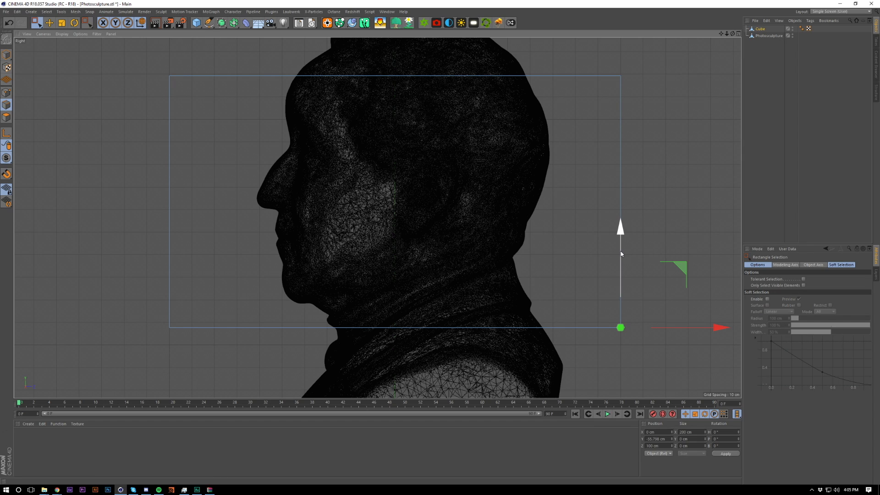
pyautogui.moveTo(619, 252); pyautogui.dragTo(612, 164)
pyautogui.moveTo(117, 283); pyautogui.dragTo(176, 334)
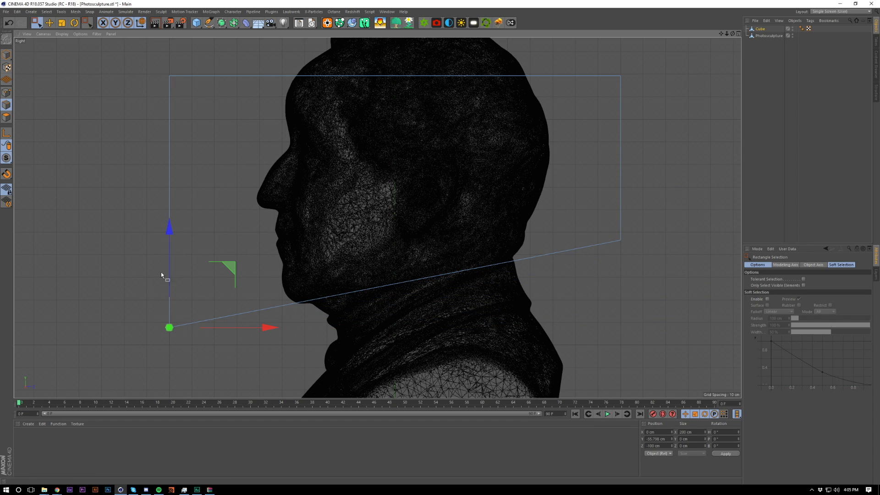
pyautogui.moveTo(169, 230); pyautogui.dragTo(169, 277)
# Step: Steepen and fine-tune the underside's slope by moving both lower edges so it runs from the nape to below the chin
pyautogui.moveTo(610, 216); pyautogui.dragTo(663, 248)
pyautogui.moveTo(615, 193); pyautogui.dragTo(614, 150)
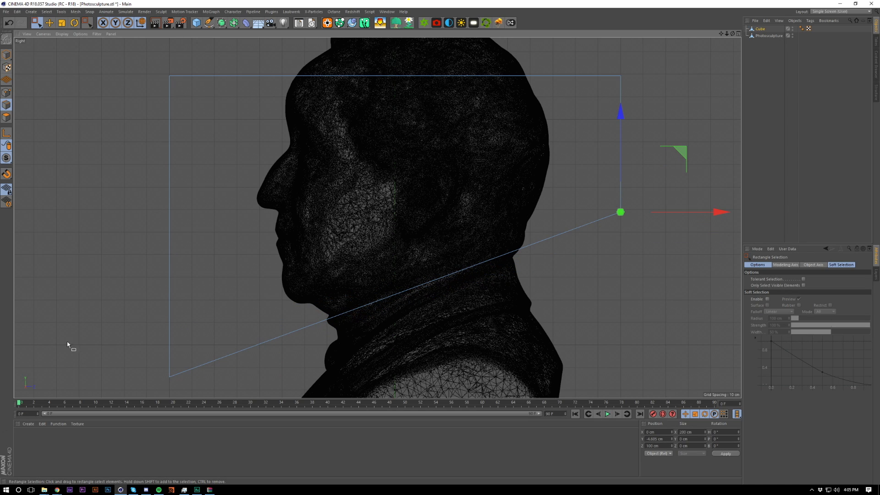
pyautogui.moveTo(69, 346); pyautogui.dragTo(204, 404)
pyautogui.moveTo(169, 278); pyautogui.dragTo(205, 300)
pyautogui.moveTo(582, 202); pyautogui.dragTo(670, 231)
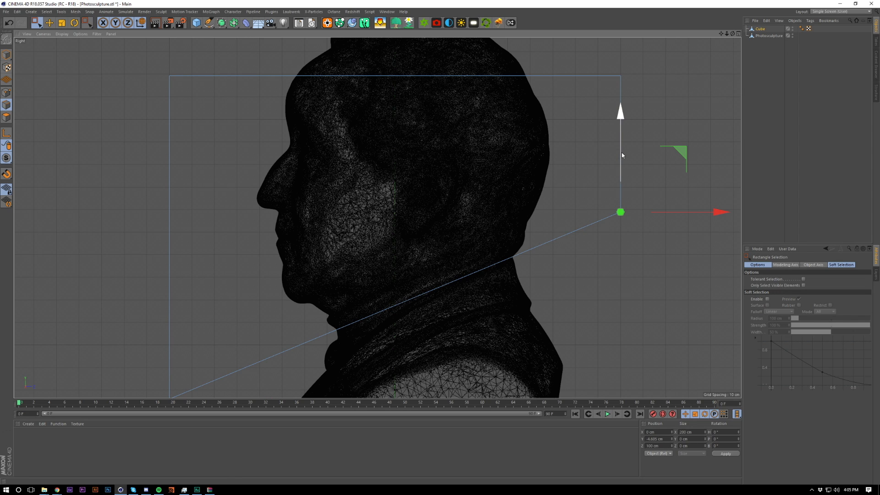
pyautogui.moveTo(621, 152); pyautogui.dragTo(623, 158)
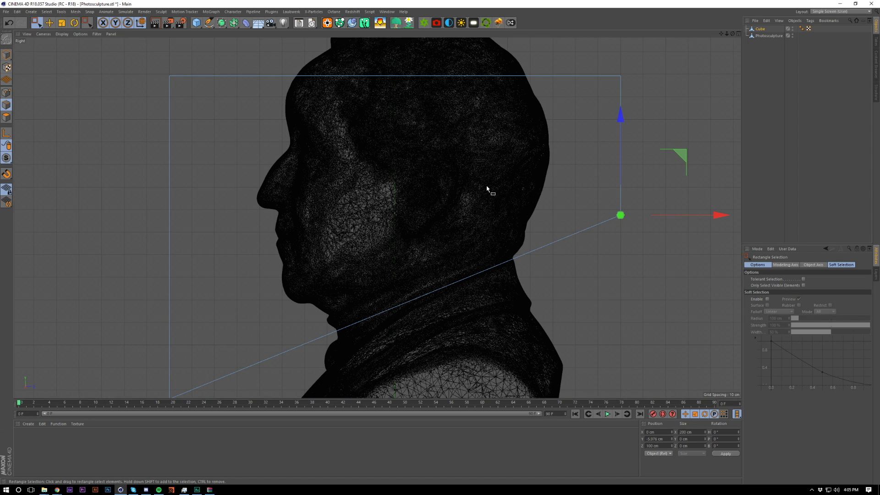
# Step: Return to the Perspective view, clear the selection and inspect how the reshaped cube encloses the head
pyautogui.press('F1')
pyautogui.keyDown('alt'); pyautogui.moveTo(410, 197); pyautogui.dragTo(432, 294); pyautogui.keyUp('alt')
pyautogui.press('e')
pyautogui.click(793, 164)
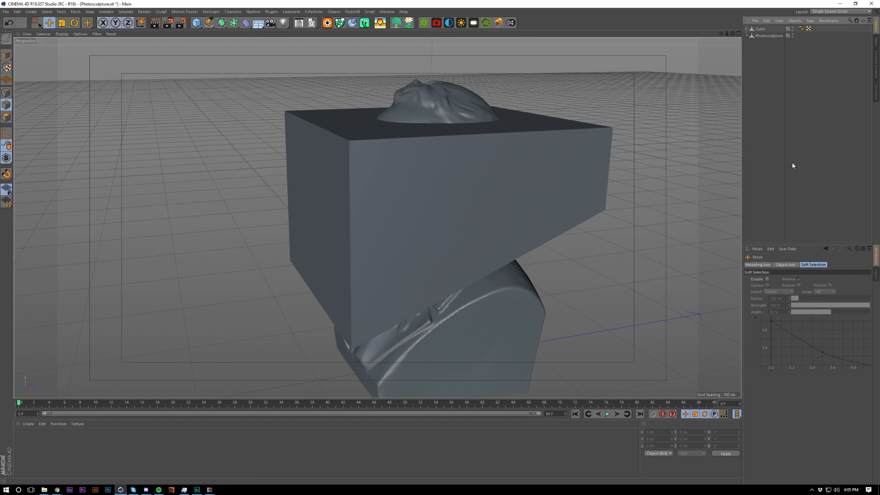
pyautogui.keyDown('alt'); pyautogui.moveTo(430, 133); pyautogui.dragTo(434, 151); pyautogui.keyUp('alt')
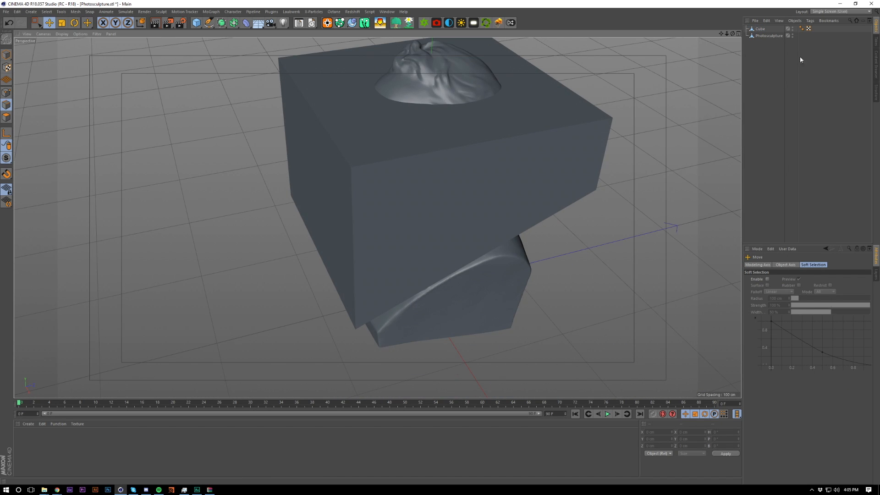
# Step: Add a Boole object as the parent of the Photosculpture mesh
pyautogui.click(765, 36)
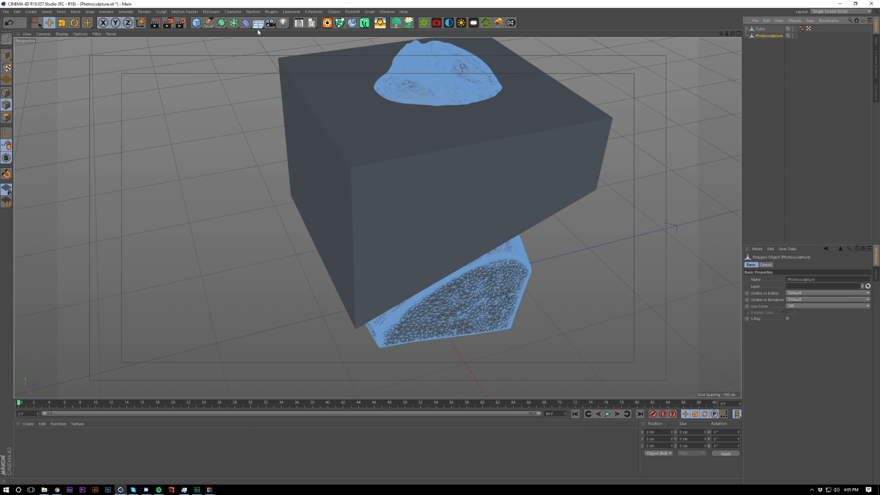
pyautogui.moveTo(234, 24); pyautogui.dragTo(342, 38)
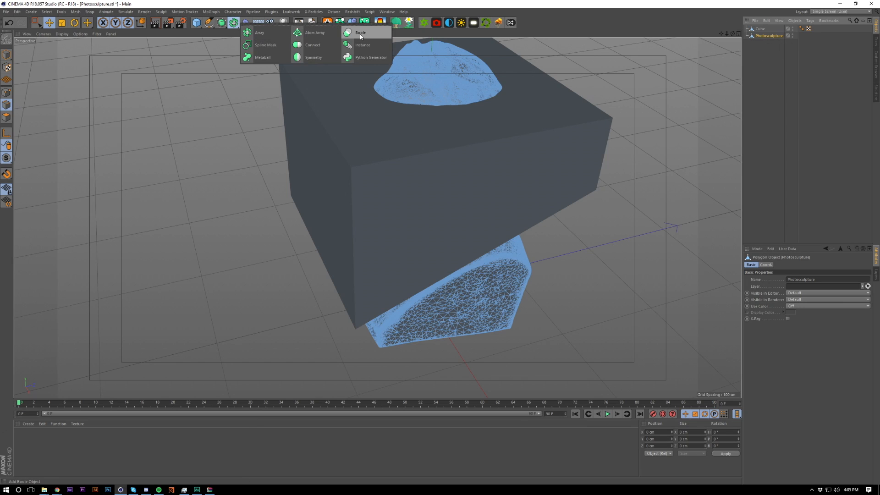
pyautogui.keyDown('alt'); pyautogui.click(361, 33); pyautogui.keyUp('alt')
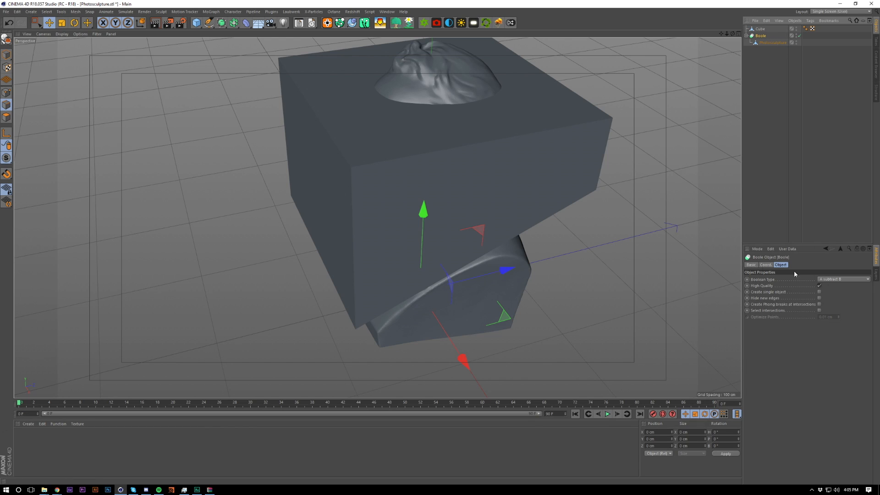
# Step: Set the Boole's Boolean Type to A intersect B and place the Cube inside it above the Photosculpture mesh
pyautogui.moveTo(742, 216); pyautogui.dragTo(680, 215)
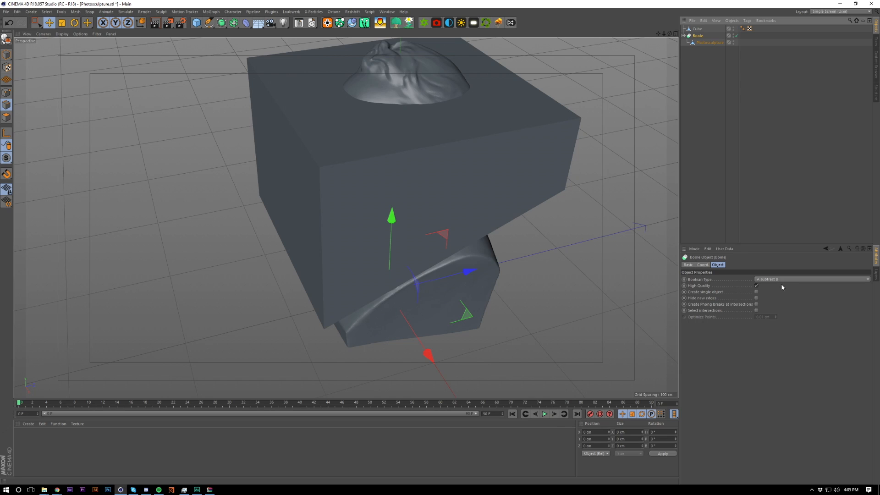
pyautogui.click(784, 279)
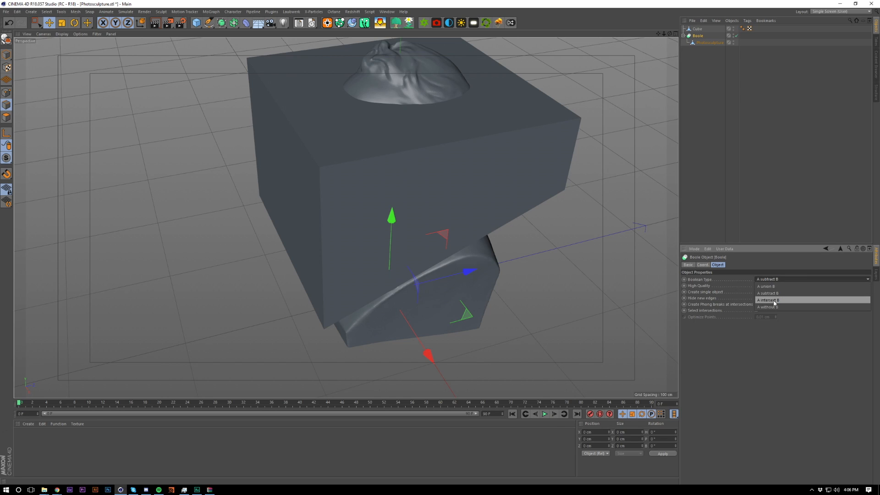
pyautogui.click(774, 301)
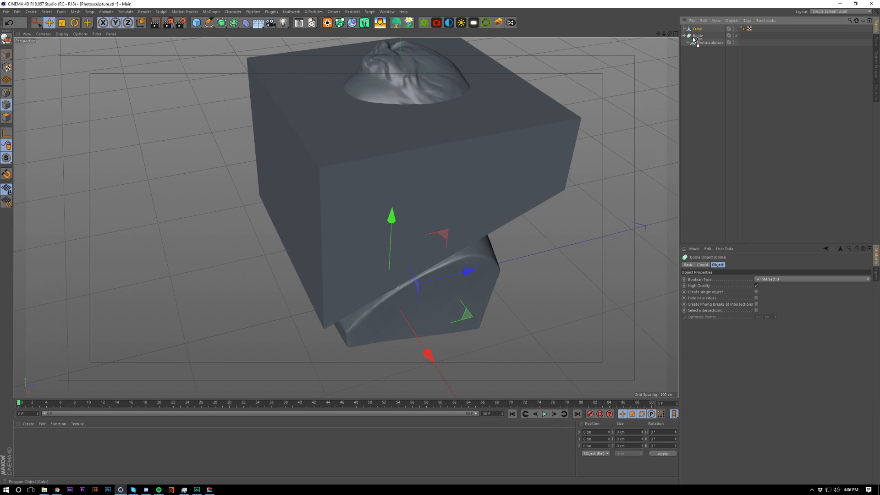
pyautogui.moveTo(696, 40); pyautogui.dragTo(695, 40)
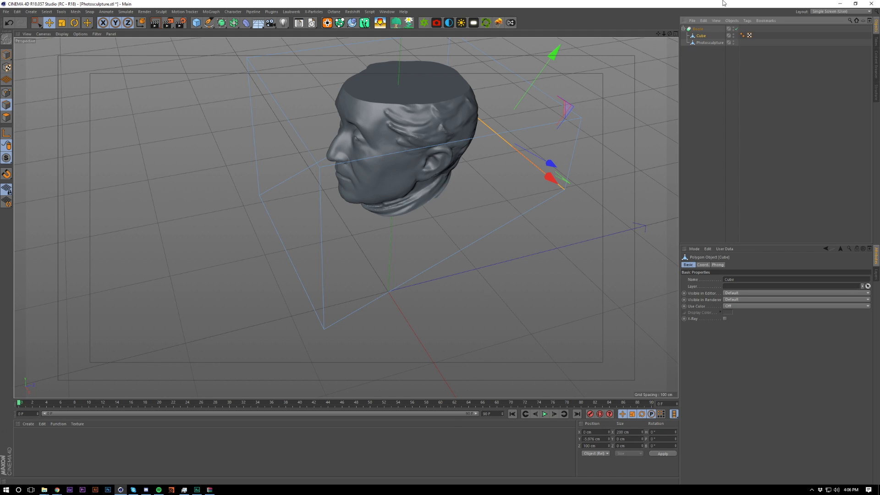
# Step: Display shading with wireframe lines and examine the polygons of the flat cut on top of the head
pyautogui.keyDown('alt'); pyautogui.moveTo(410, 96); pyautogui.dragTo(427, 67, button='right'); pyautogui.keyUp('alt')
pyautogui.keyDown('alt'); pyautogui.moveTo(427, 122); pyautogui.dragTo(445, 106); pyautogui.keyUp('alt')
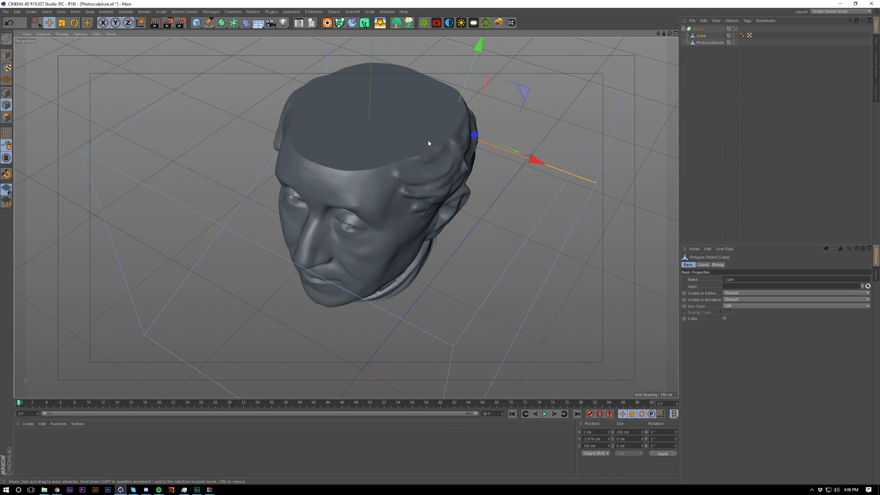
pyautogui.press('n')
pyautogui.press('b')
pyautogui.keyDown('alt'); pyautogui.moveTo(404, 150); pyautogui.dragTo(459, 137); pyautogui.keyUp('alt')
# Step: Enable Create single object and Hide new edges on the Boole and check the cut surface
pyautogui.click(698, 28)
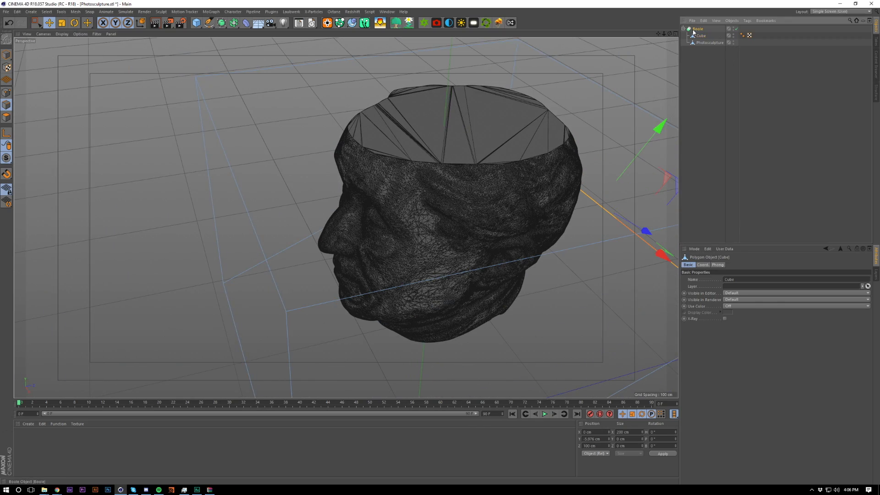
pyautogui.click(718, 264)
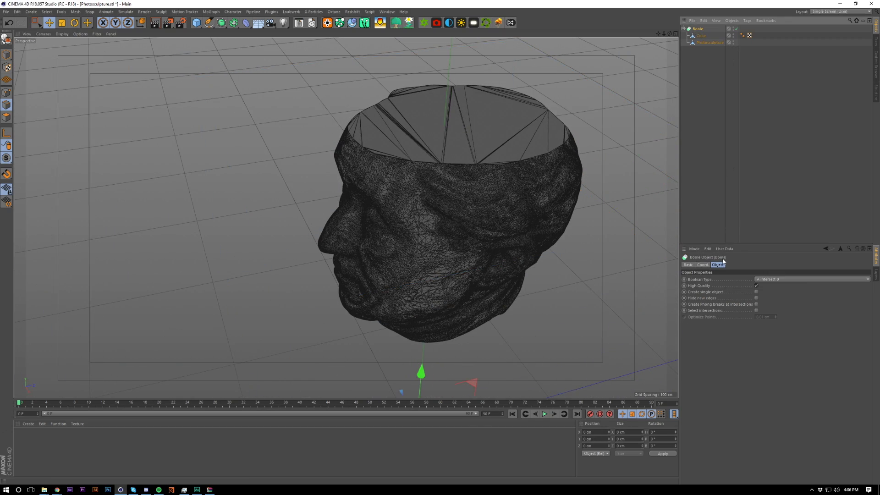
pyautogui.click(757, 292)
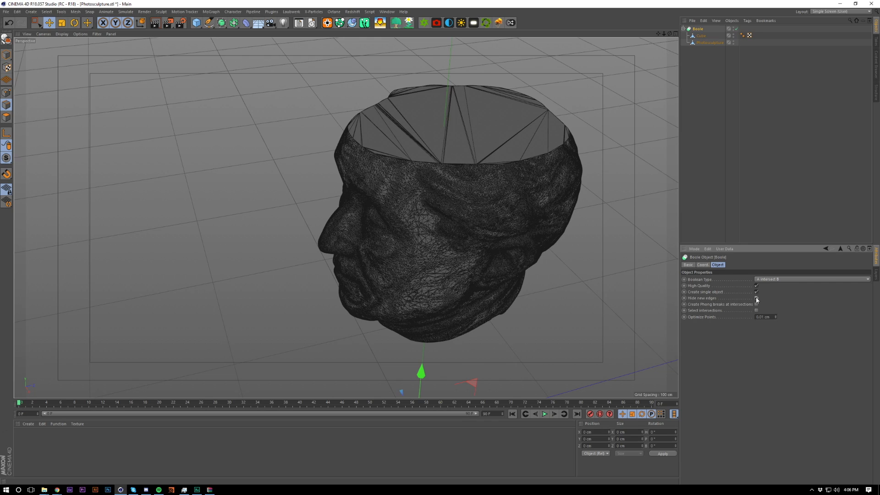
pyautogui.click(757, 298)
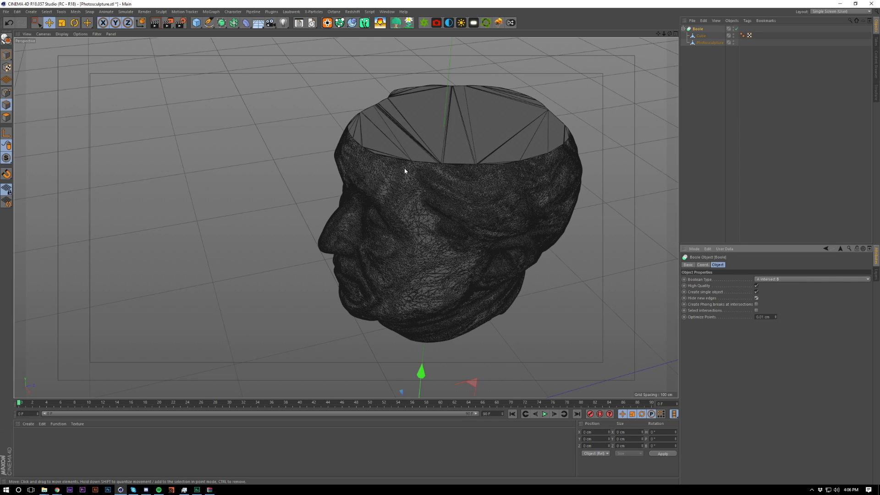
pyautogui.keyDown('alt'); pyautogui.moveTo(496, 154); pyautogui.dragTo(485, 141); pyautogui.keyUp('alt')
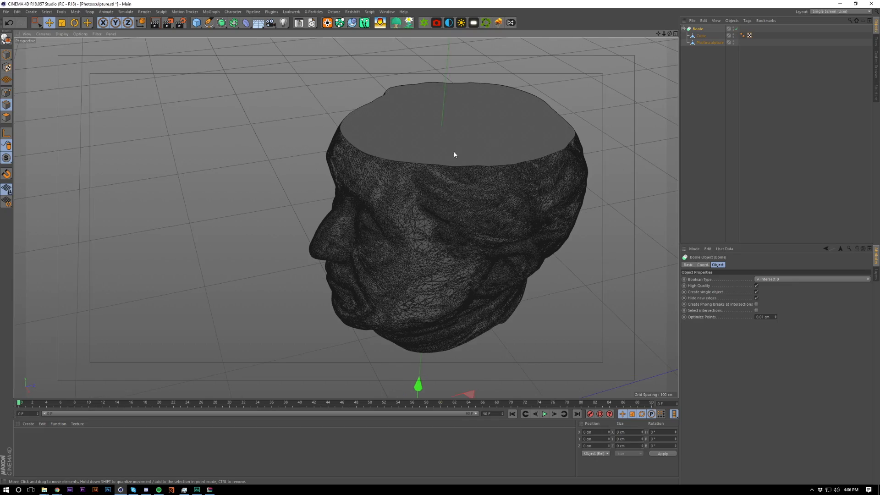
pyautogui.keyDown('alt'); pyautogui.moveTo(448, 147); pyautogui.dragTo(518, 80, button='right'); pyautogui.keyUp('alt')
pyautogui.moveTo(489, 159)
pyautogui.keyDown('alt'); pyautogui.mouseDown()
pyautogui.moveTo(501, 127)
pyautogui.moveTo(495, 153)
pyautogui.mouseUp(); pyautogui.keyUp('alt')
pyautogui.keyDown('alt'); pyautogui.moveTo(500, 142); pyautogui.dragTo(446, 260, button='right'); pyautogui.keyUp('alt')
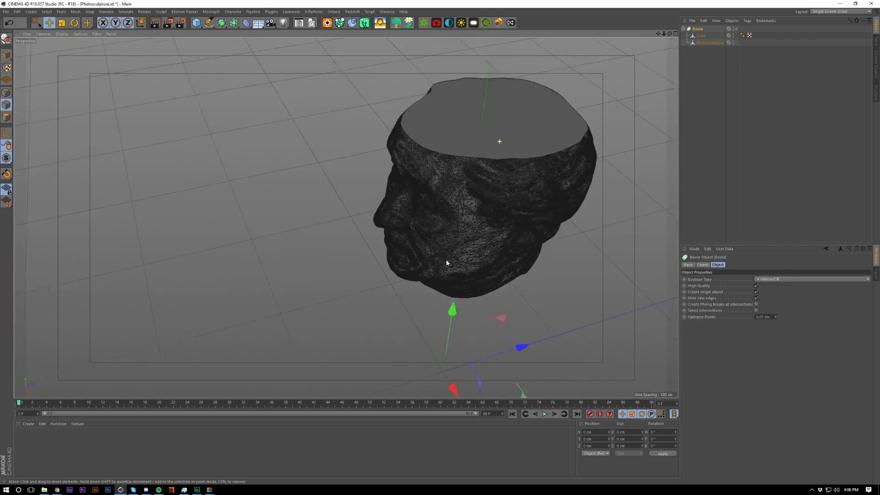
pyautogui.keyDown('alt'); pyautogui.moveTo(447, 263); pyautogui.dragTo(440, 241); pyautogui.keyUp('alt')
# Step: Select the Boole together with its children and merge them using Connect Objects + Delete
pyautogui.rightClick(698, 28)
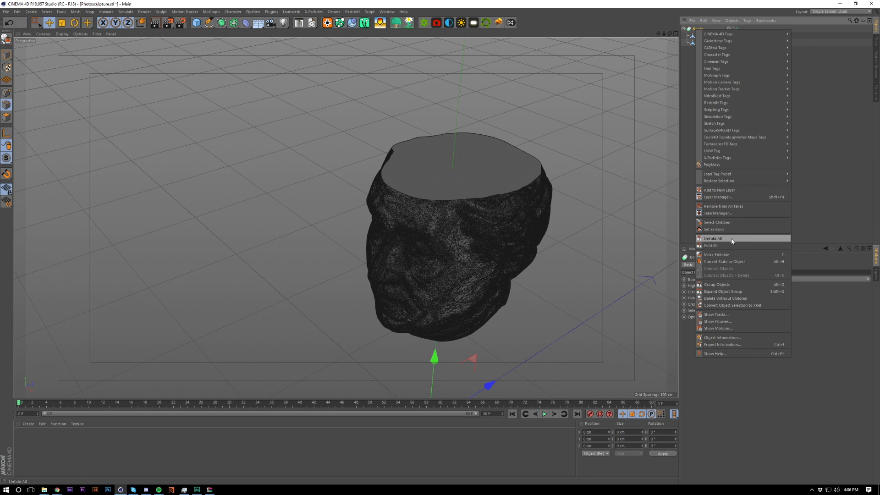
pyautogui.click(734, 223)
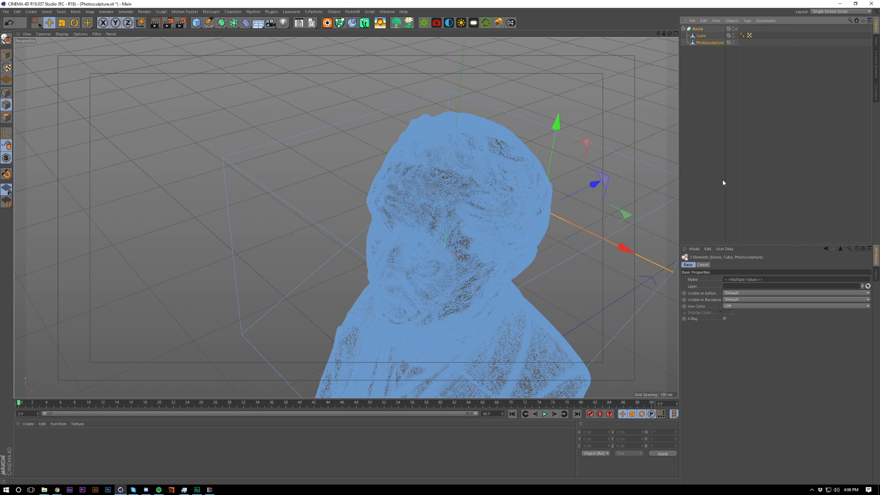
pyautogui.rightClick(694, 32)
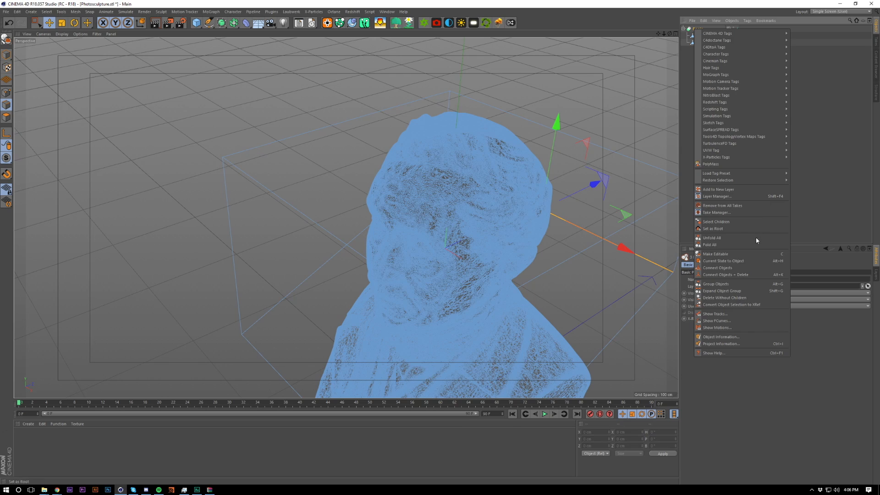
pyautogui.click(726, 275)
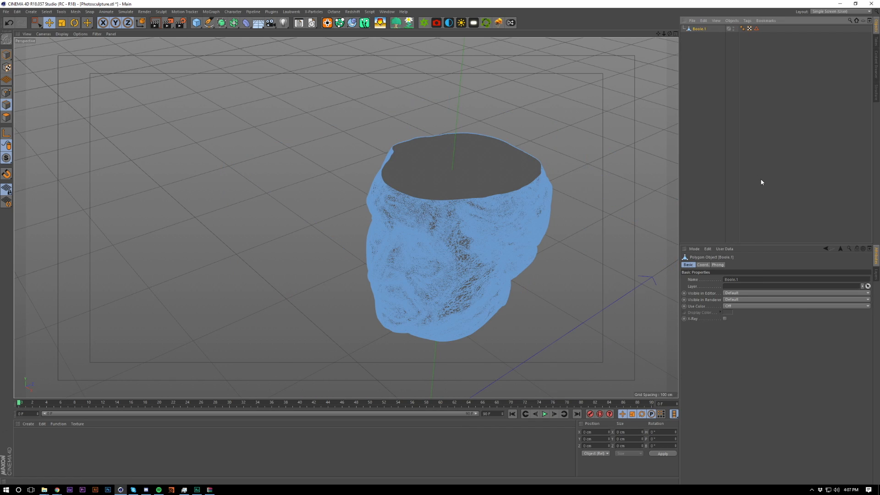
pyautogui.click(762, 182)
# Step: Examine the merged head's mesh from several angles, especially along the rim of the flat cut on top
pyautogui.keyDown('alt'); pyautogui.moveTo(586, 157); pyautogui.dragTo(470, 201); pyautogui.keyUp('alt')
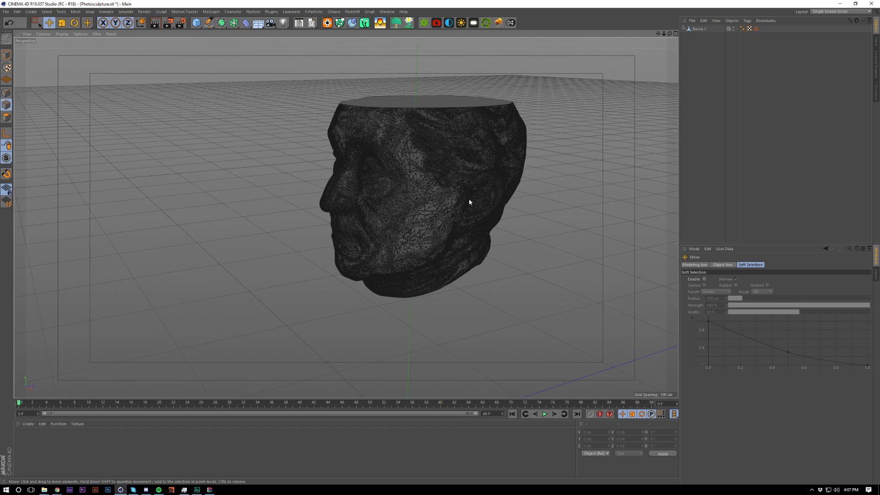
pyautogui.moveTo(456, 139)
pyautogui.keyDown('alt'); pyautogui.mouseDown()
pyautogui.moveTo(425, 165)
pyautogui.moveTo(435, 171)
pyautogui.mouseUp(); pyautogui.keyUp('alt')
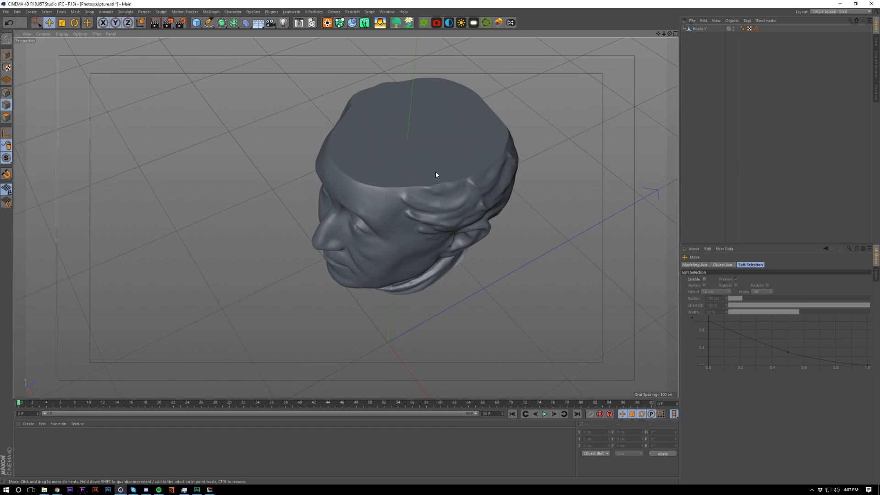
pyautogui.click(436, 177)
pyautogui.scroll(5, 435, 179)
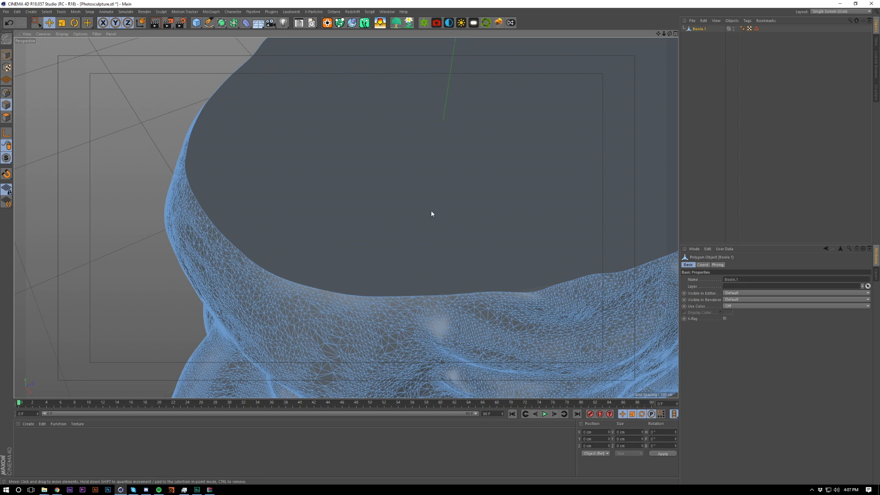
pyautogui.scroll(-5, 431, 214)
pyautogui.keyDown('alt'); pyautogui.moveTo(397, 183); pyautogui.dragTo(383, 129); pyautogui.keyUp('alt')
pyautogui.keyDown('alt'); pyautogui.moveTo(419, 168); pyautogui.dragTo(411, 207); pyautogui.keyUp('alt')
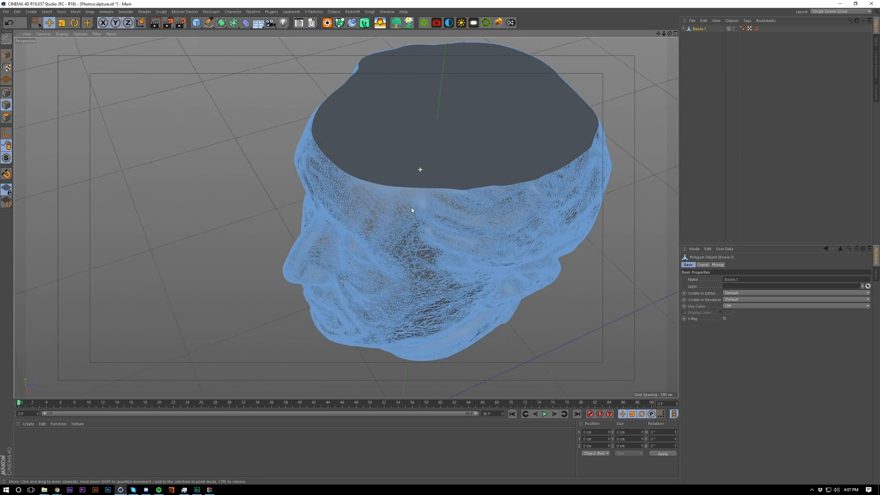
pyautogui.keyDown('alt'); pyautogui.moveTo(443, 164); pyautogui.dragTo(514, 103, button='right'); pyautogui.keyUp('alt')
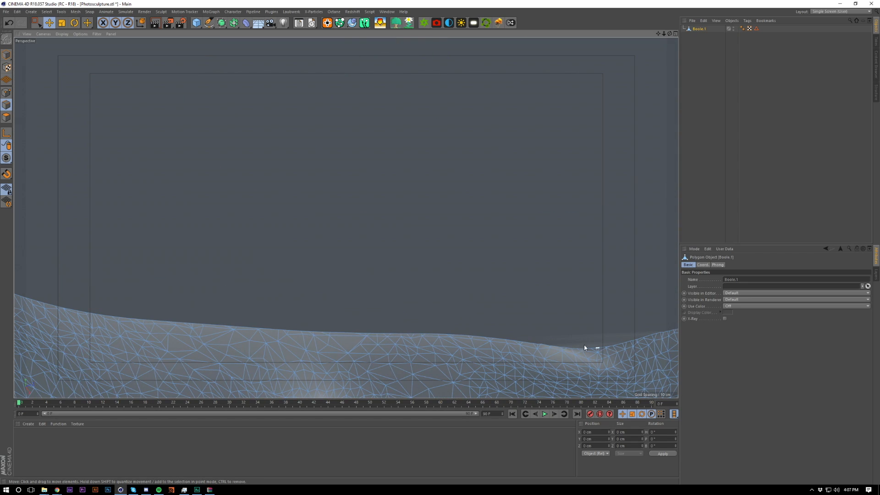
pyautogui.keyDown('alt'); pyautogui.moveTo(209, 96); pyautogui.dragTo(195, 136, button='right'); pyautogui.keyUp('alt')
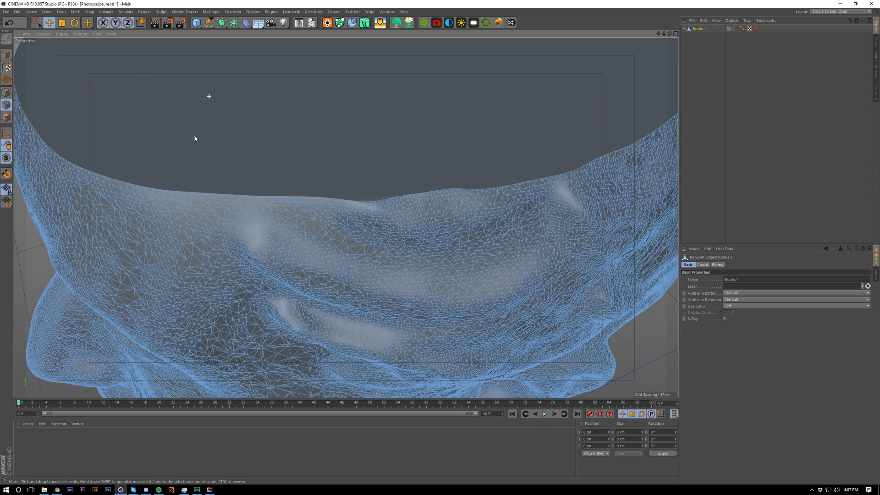
pyautogui.keyDown('alt'); pyautogui.moveTo(346, 217); pyautogui.dragTo(348, 235); pyautogui.keyUp('alt')
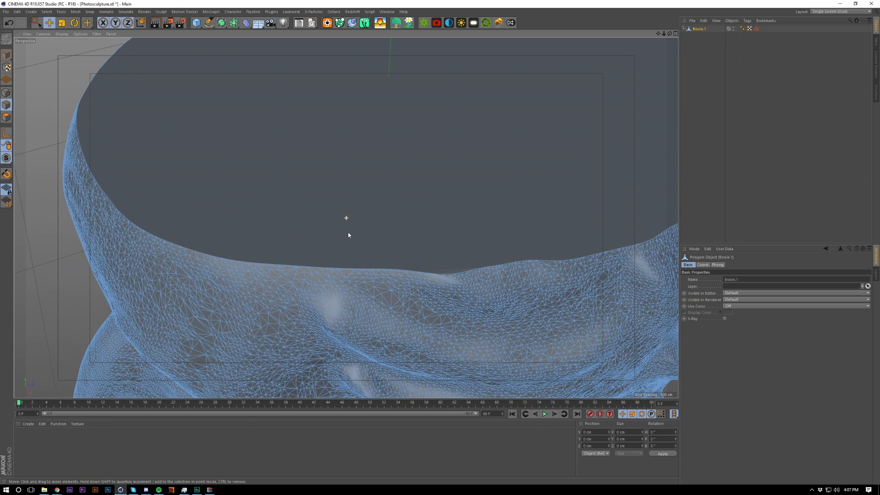
# Step: Try to select the rim of the flat cut on top of the head using Outline Selection
pyautogui.click(46, 11)
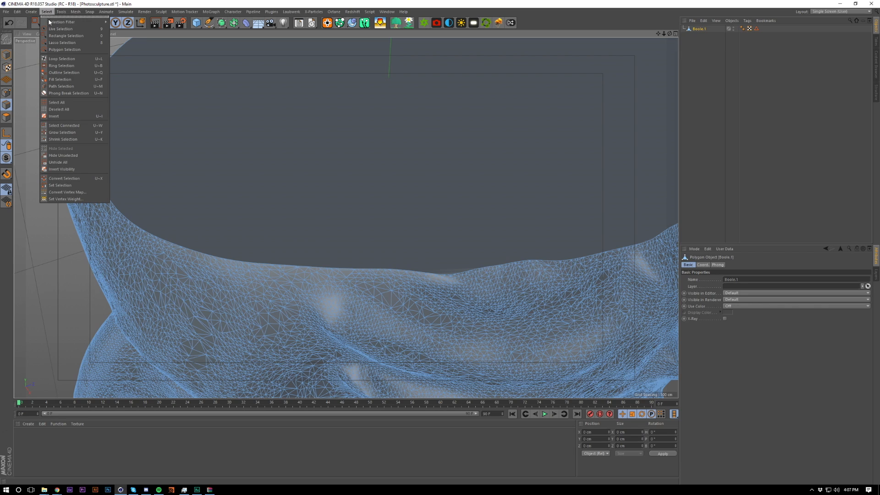
pyautogui.click(64, 72)
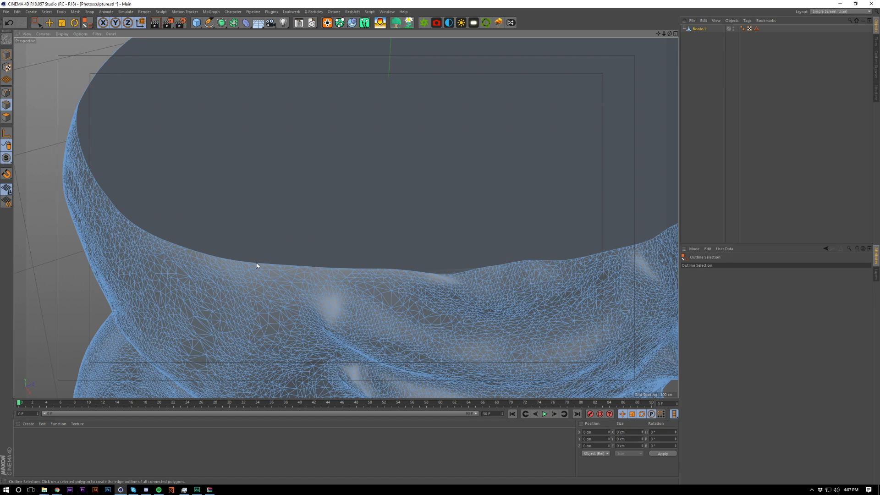
pyautogui.scroll(5, 257, 265)
pyautogui.click(697, 29)
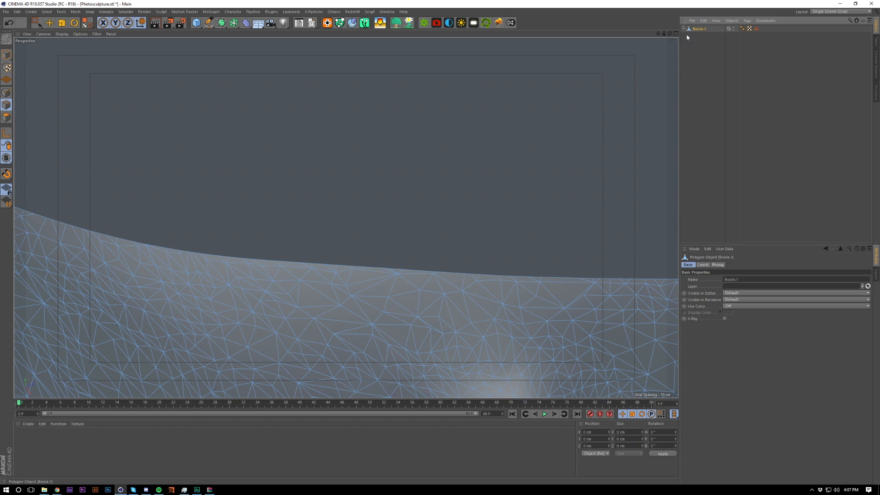
pyautogui.rightClick(346, 277)
pyautogui.click(287, 229)
pyautogui.keyDown('alt'); pyautogui.moveTo(294, 268); pyautogui.dragTo(307, 265); pyautogui.keyUp('alt')
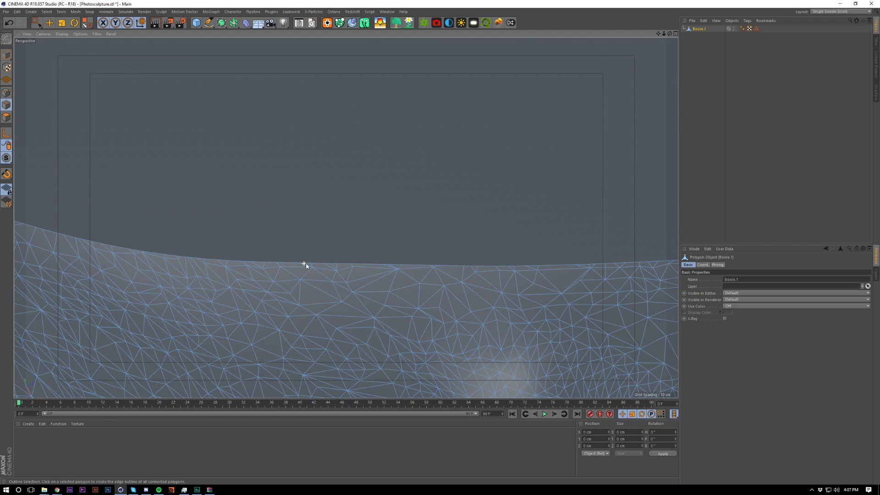
pyautogui.rightClick(305, 263)
pyautogui.click(420, 223)
pyautogui.keyDown('alt'); pyautogui.moveTo(322, 296); pyautogui.dragTo(340, 275, button='right'); pyautogui.keyUp('alt')
pyautogui.keyDown('alt'); pyautogui.moveTo(323, 315); pyautogui.dragTo(424, 297, button='right'); pyautogui.keyUp('alt')
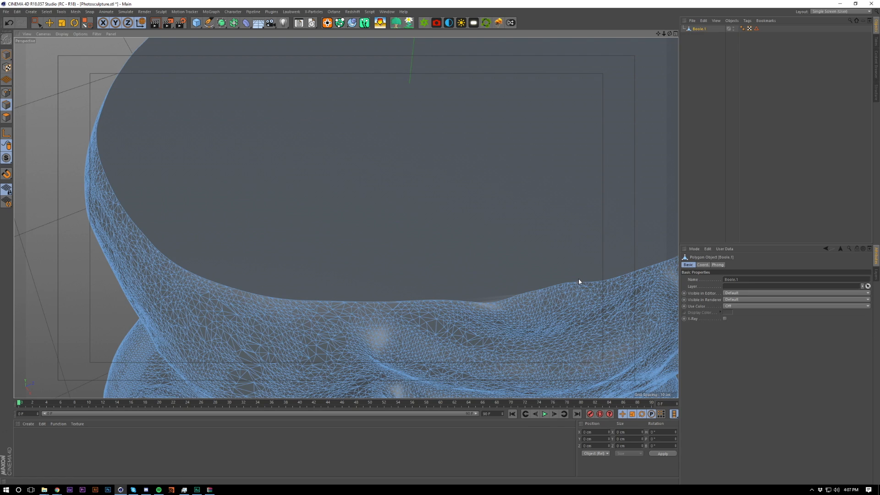
pyautogui.click(694, 219)
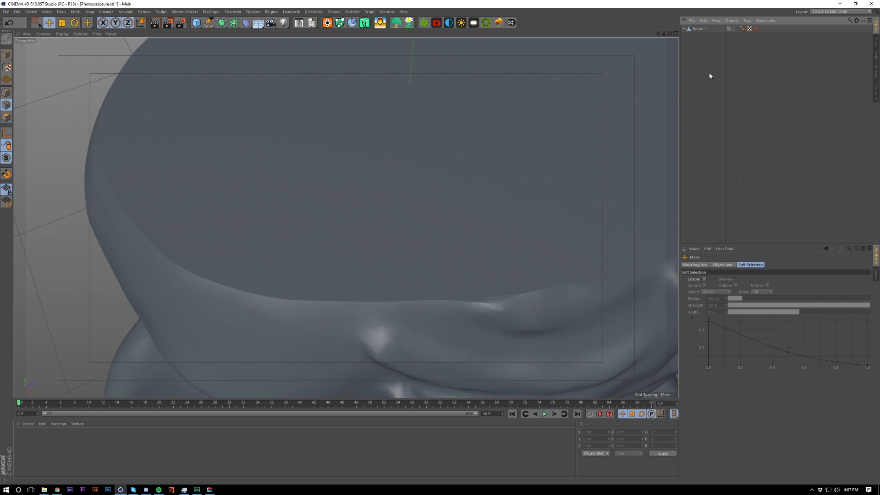
# Step: Loop-select the complete edge rim around the flat cut on top of the head
pyautogui.click(700, 29)
pyautogui.keyDown('alt'); pyautogui.moveTo(337, 335); pyautogui.dragTo(385, 264, button='right'); pyautogui.keyUp('alt')
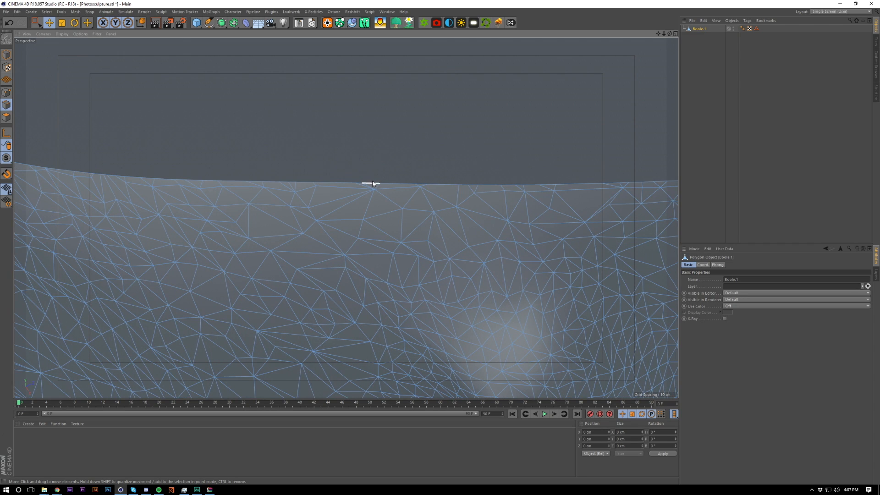
pyautogui.press('u')
pyautogui.press('l')
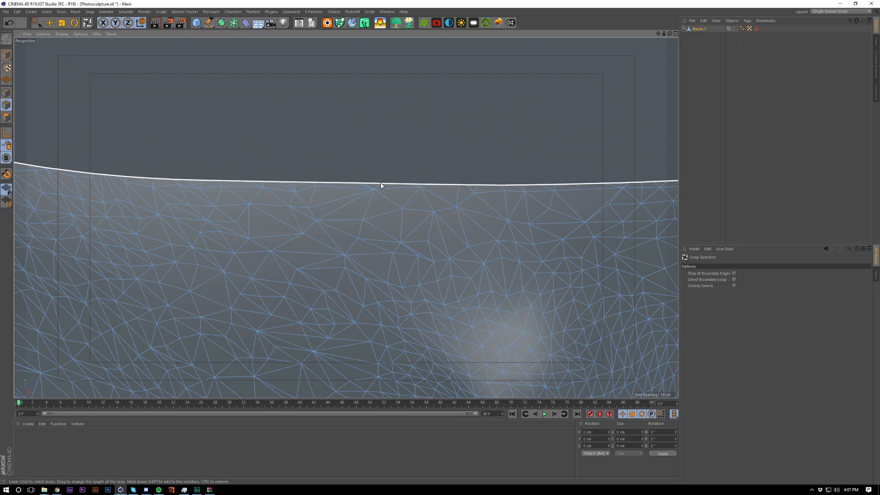
pyautogui.click(381, 185)
pyautogui.keyDown('alt'); pyautogui.moveTo(407, 183); pyautogui.dragTo(361, 292, button='right'); pyautogui.keyUp('alt')
pyautogui.keyDown('alt'); pyautogui.moveTo(315, 177); pyautogui.dragTo(368, 191); pyautogui.keyUp('alt')
pyautogui.moveTo(474, 202)
pyautogui.keyDown('alt'); pyautogui.mouseDown(button='right')
pyautogui.moveTo(499, 169)
pyautogui.moveTo(489, 209)
pyautogui.mouseUp(button='right'); pyautogui.keyUp('alt')
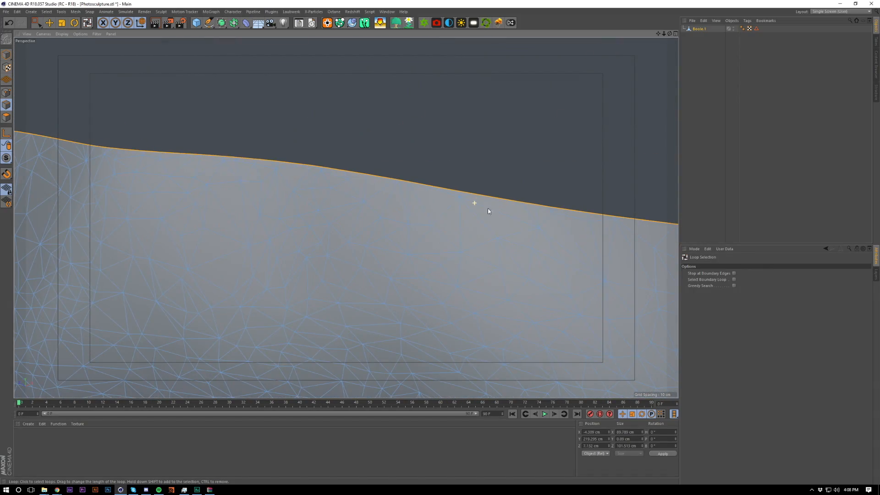
# Step: Bevel the selected rim in Chamfer mode with an offset of 0.01 cm
pyautogui.press('e')
pyautogui.press('m')
pyautogui.press('s')
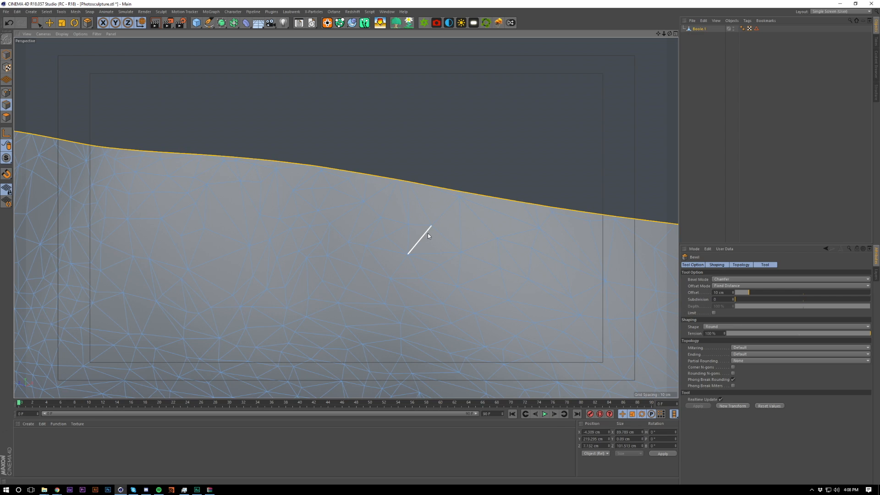
pyautogui.doubleClick(719, 292)
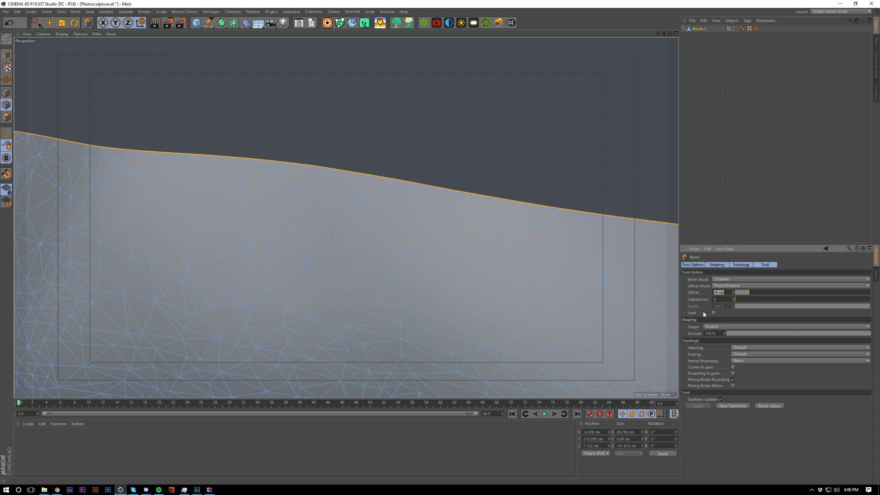
pyautogui.write('0.01')
pyautogui.press('Return')
pyautogui.click(622, 297)
pyautogui.press('e')
# Step: Clear the object selection and inspect the beveled rim at the top of the head up close
pyautogui.keyDown('alt'); pyautogui.moveTo(416, 187); pyautogui.dragTo(104, 196, button='right'); pyautogui.keyUp('alt')
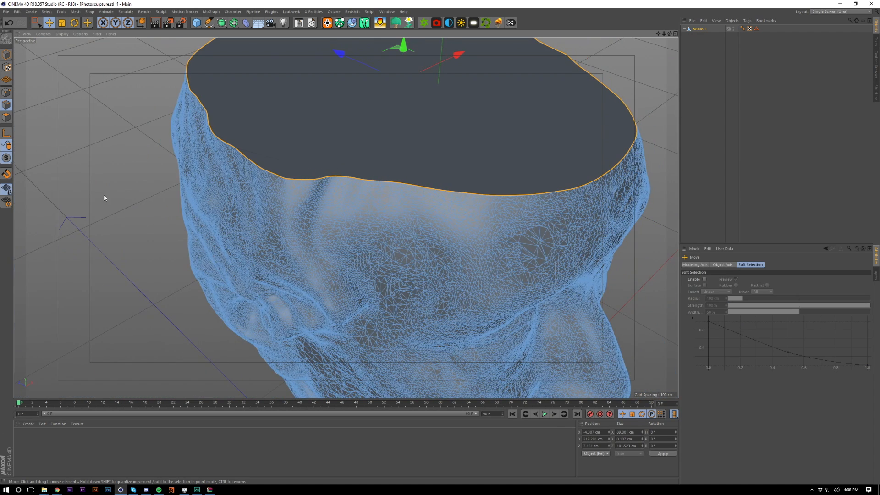
pyautogui.click(104, 198)
pyautogui.click(727, 179)
pyautogui.keyDown('alt'); pyautogui.moveTo(591, 212); pyautogui.dragTo(610, 135); pyautogui.keyUp('alt')
pyautogui.keyDown('alt'); pyautogui.moveTo(532, 79); pyautogui.dragTo(563, 70); pyautogui.keyUp('alt')
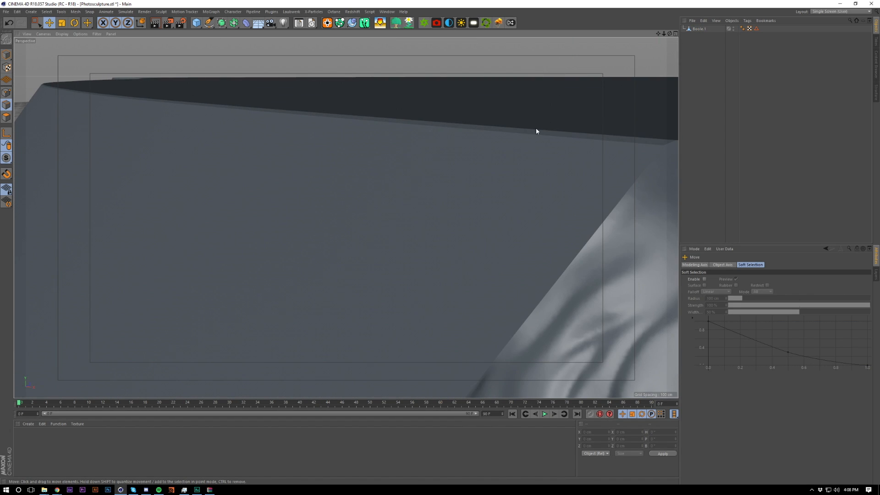
# Step: Select only the flat cap polygons on top of the head mesh in polygon mode
pyautogui.keyDown('alt'); pyautogui.moveTo(593, 131); pyautogui.dragTo(407, 285); pyautogui.keyUp('alt')
pyautogui.click(449, 221)
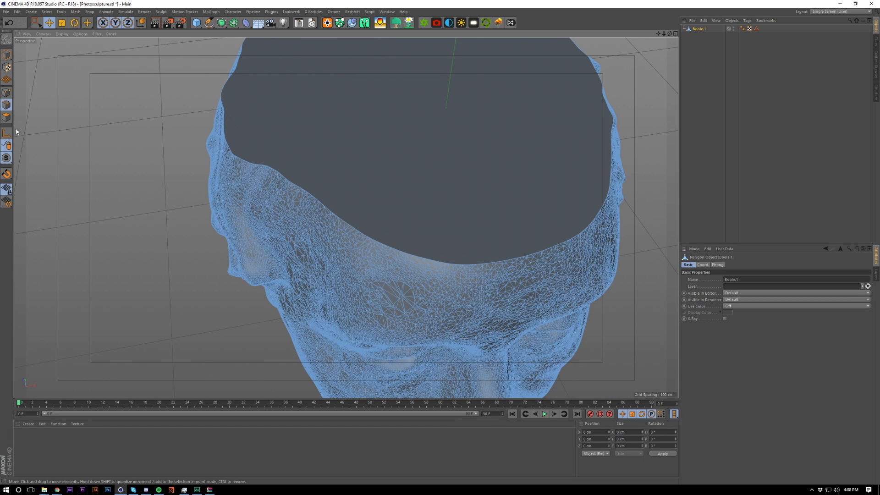
pyautogui.click(6, 118)
pyautogui.click(359, 153)
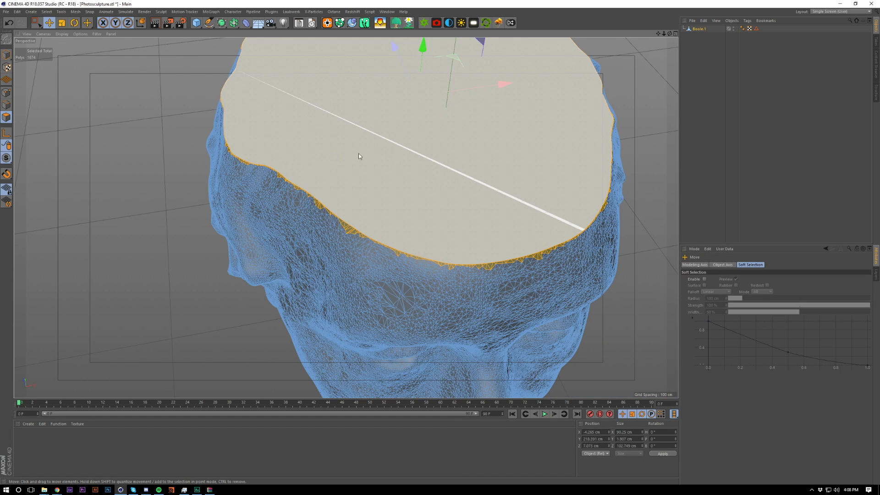
pyautogui.click(420, 149)
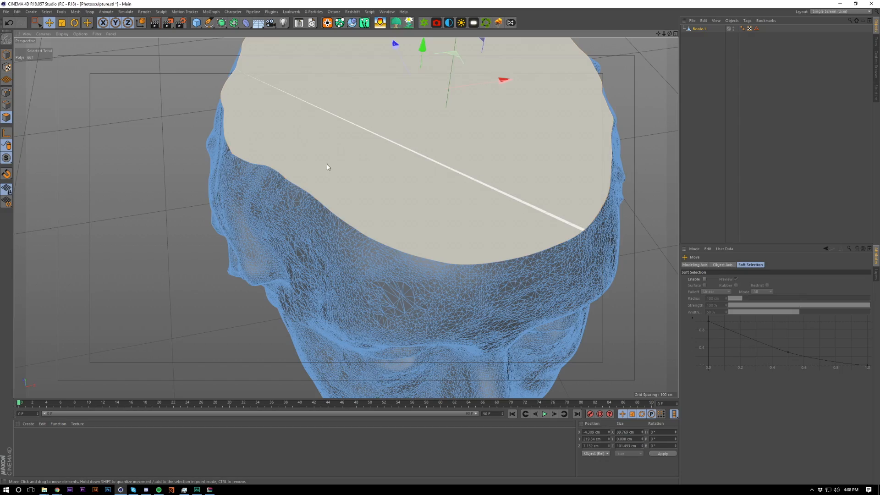
# Step: Delete the selected cap polygons to look inside the hollow head, and undo the deletion
pyautogui.scroll(5, 551, 210)
pyautogui.keyDown('alt'); pyautogui.moveTo(542, 219); pyautogui.dragTo(444, 238); pyautogui.keyUp('alt')
pyautogui.press('Delete')
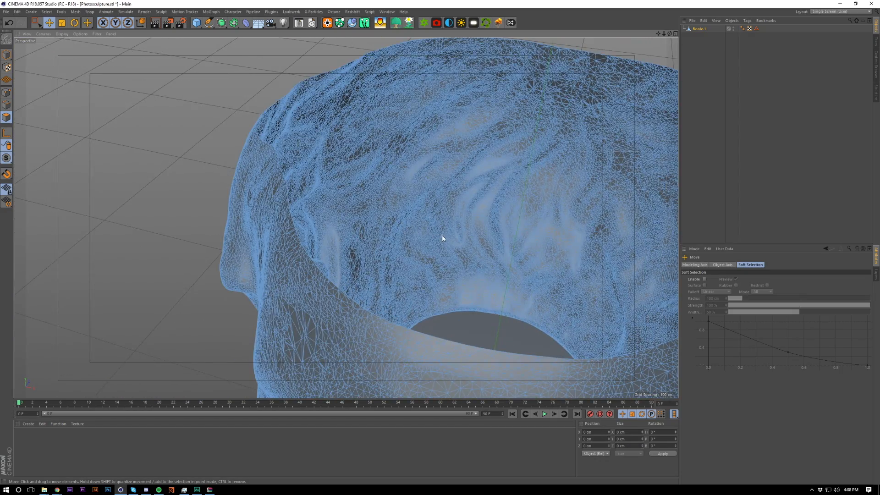
pyautogui.hotkey('ctrl', 'z')
pyautogui.scroll(-6, 490, 236)
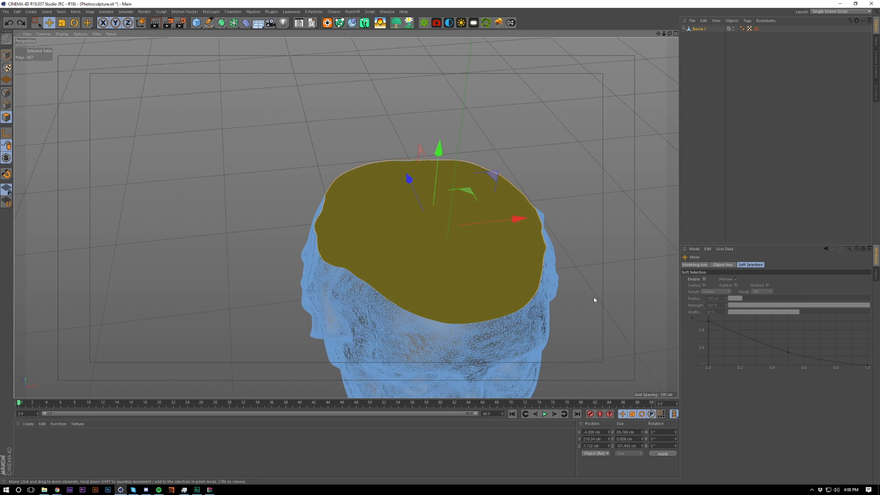
# Step: Slice the selected cap with 50 plane cuts along the world XY plane, restricted to the selection
pyautogui.press('k')
pyautogui.press('j')
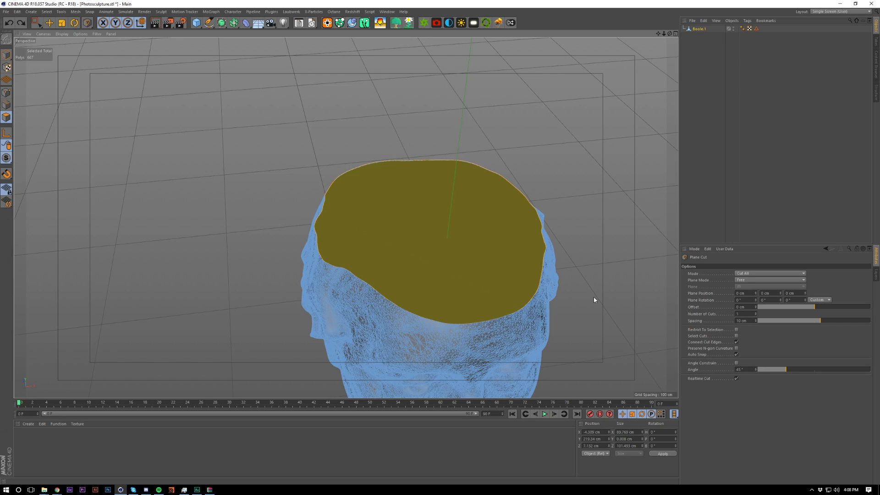
pyautogui.click(748, 280)
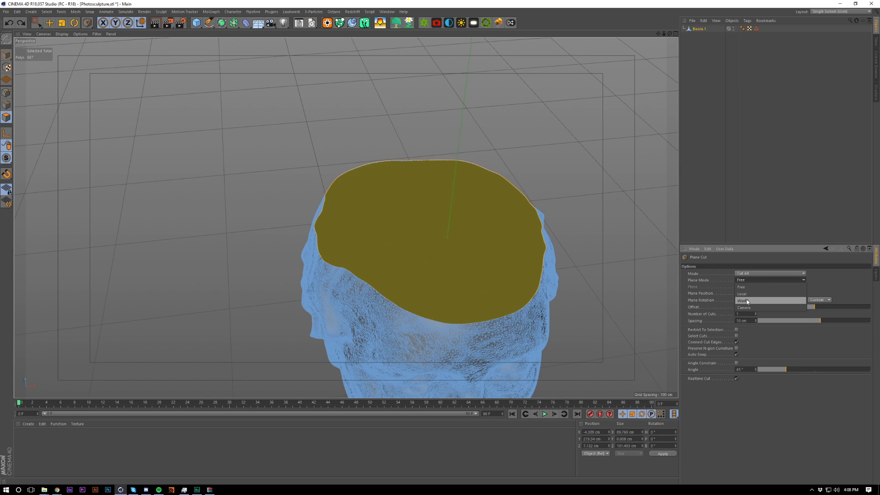
pyautogui.click(746, 301)
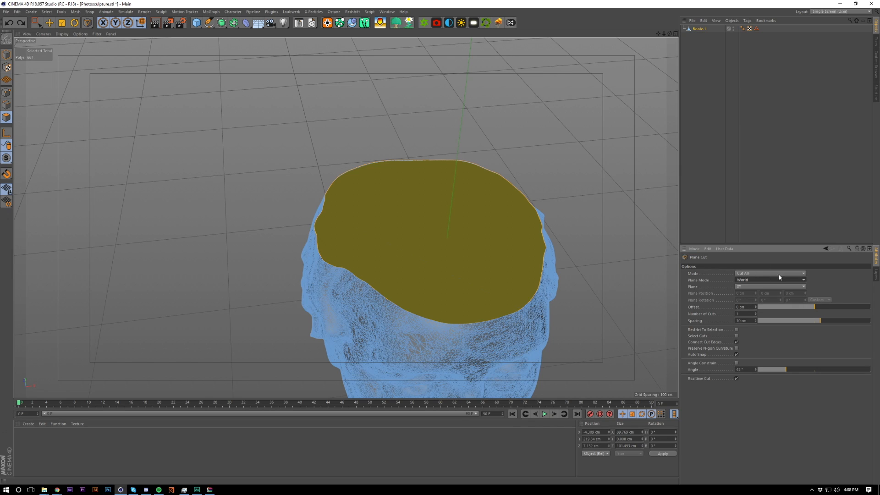
pyautogui.click(740, 287)
pyautogui.click(744, 293)
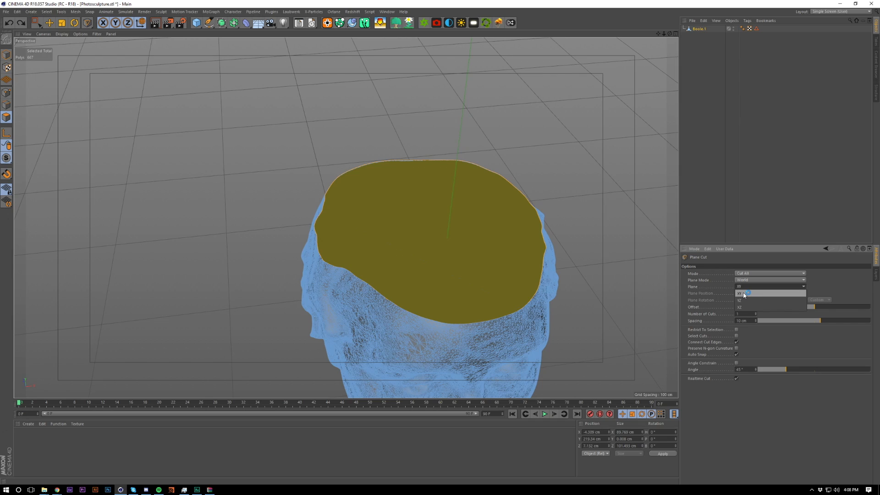
pyautogui.click(736, 330)
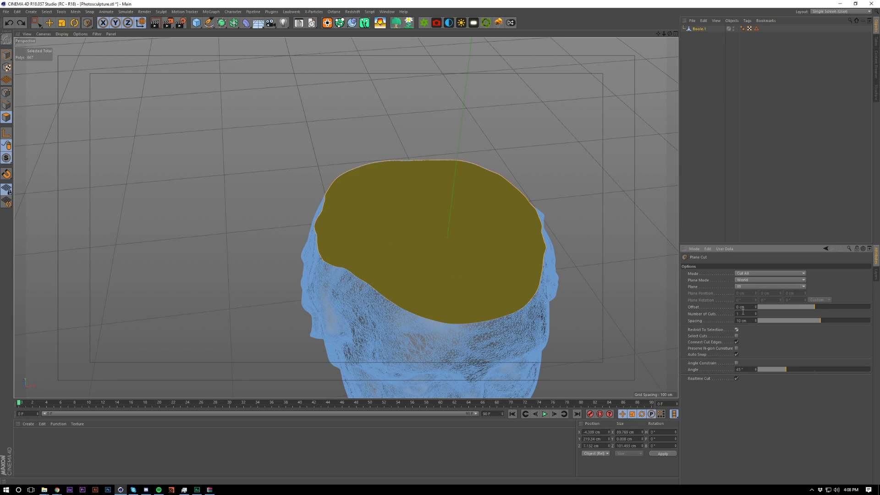
pyautogui.write('50')
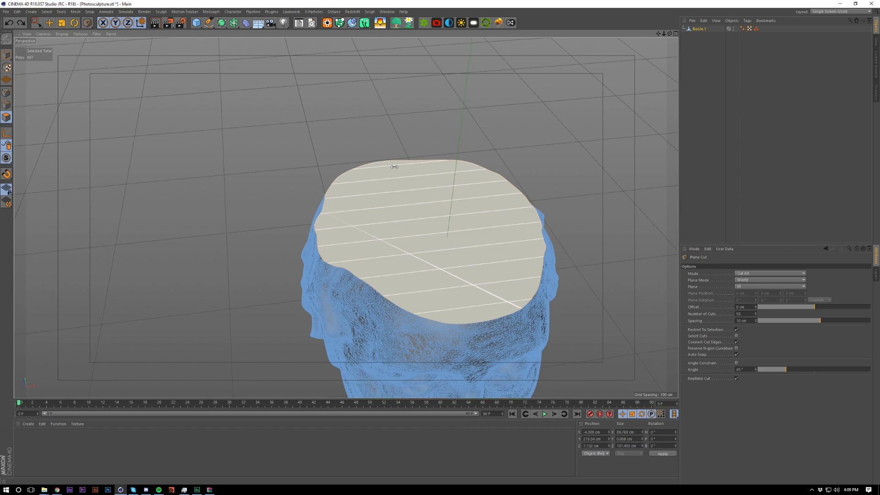
pyautogui.press('Escape')
# Step: Slice the cap crosswise with the same plane cuts along the world YZ plane to form a grid
pyautogui.click(755, 287)
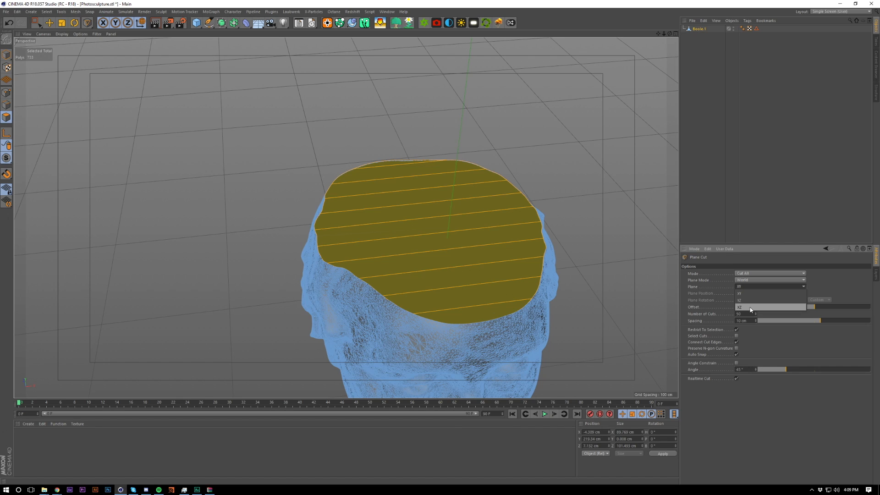
pyautogui.click(751, 307)
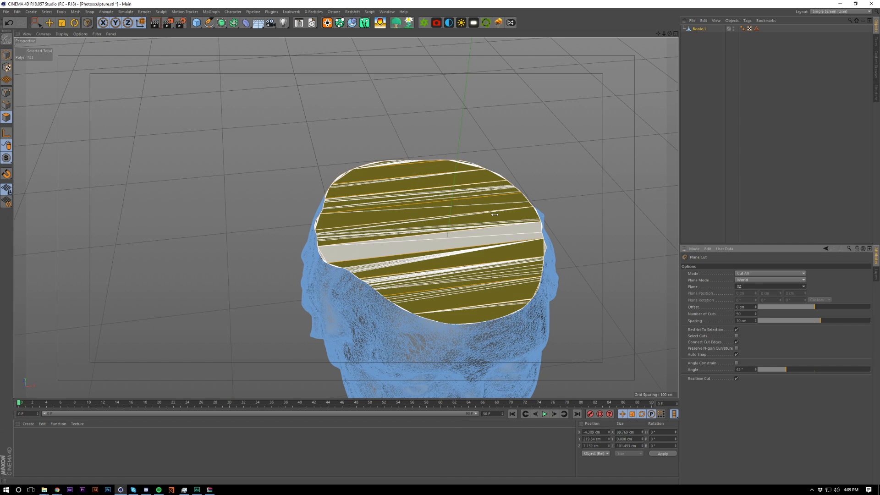
pyautogui.click(747, 287)
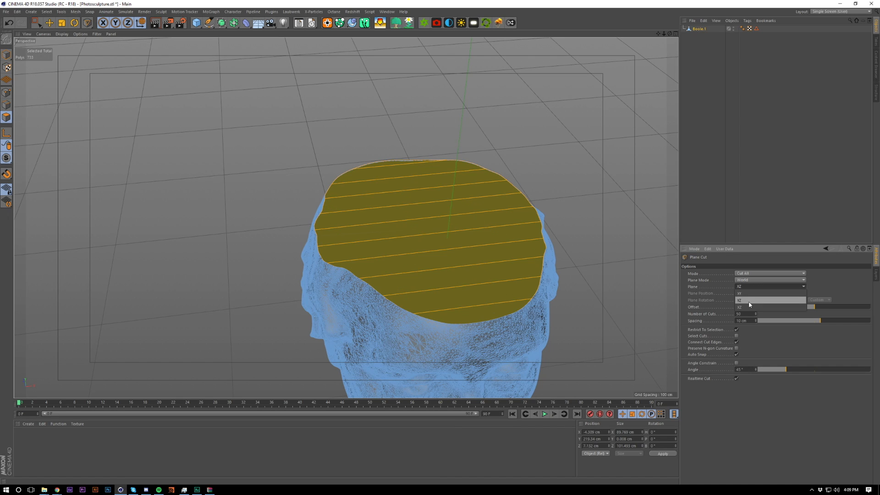
pyautogui.click(749, 300)
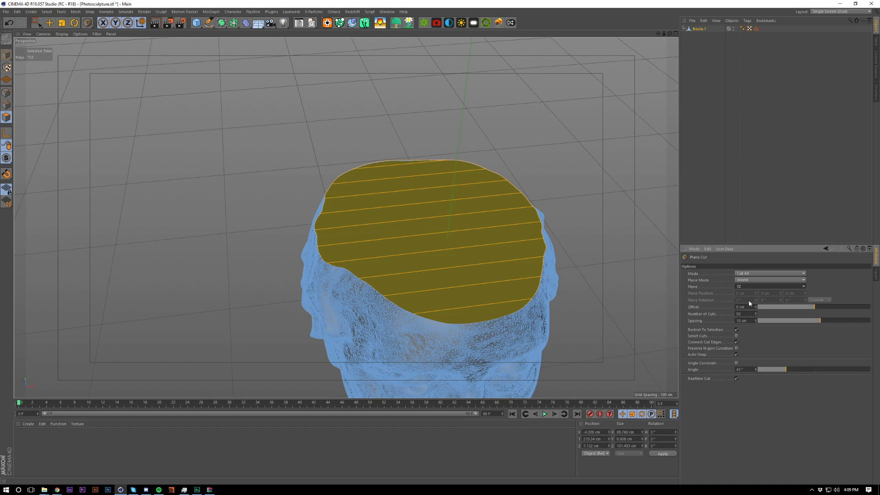
pyautogui.click(525, 211)
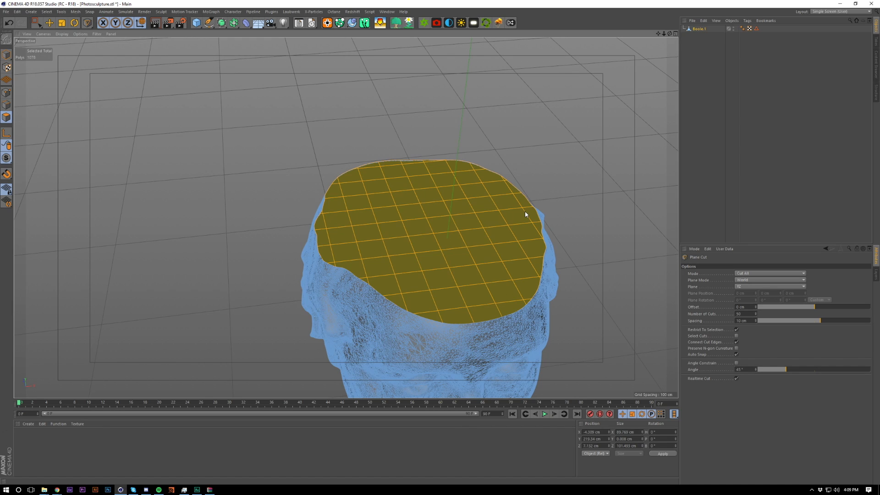
# Step: Subdivide the selected cap polygons repeatedly into a dense grid
pyautogui.press('e')
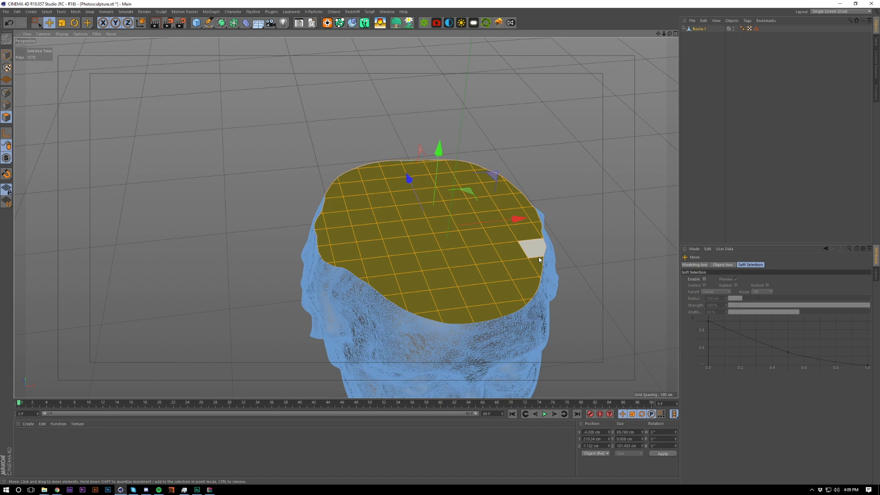
pyautogui.press('u')
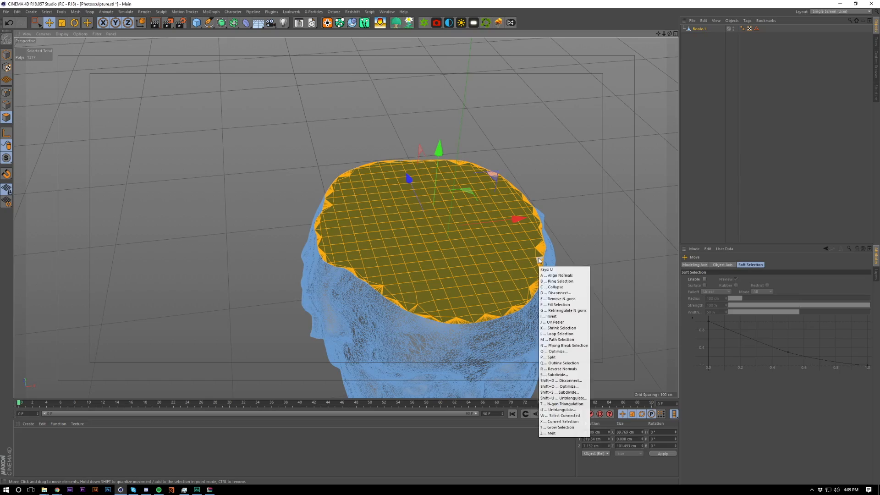
pyautogui.press('s')
pyautogui.press('u')
pyautogui.press('s')
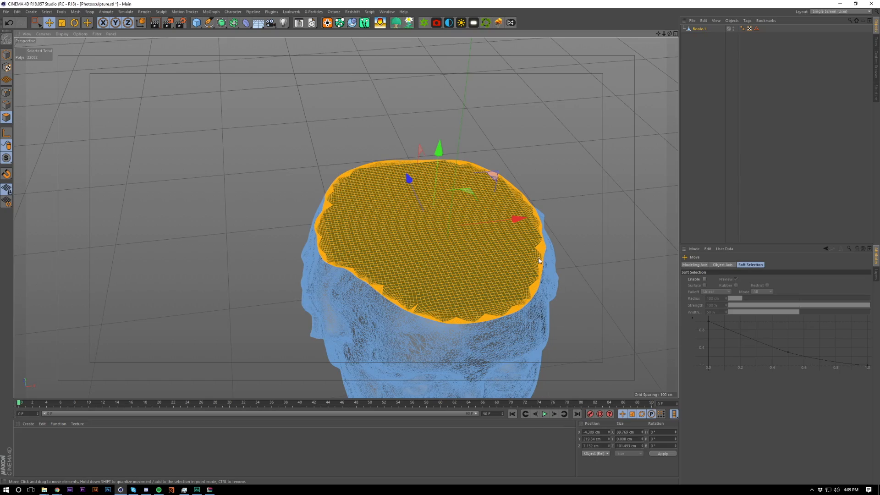
# Step: Examine the subdivided cap's grid and its rim polygons up close from several angles
pyautogui.keyDown('alt'); pyautogui.moveTo(462, 299); pyautogui.dragTo(530, 230, button='right'); pyautogui.keyUp('alt')
pyautogui.moveTo(526, 228)
pyautogui.keyDown('alt'); pyautogui.mouseDown()
pyautogui.moveTo(524, 200)
pyautogui.moveTo(524, 213)
pyautogui.mouseUp(); pyautogui.keyUp('alt')
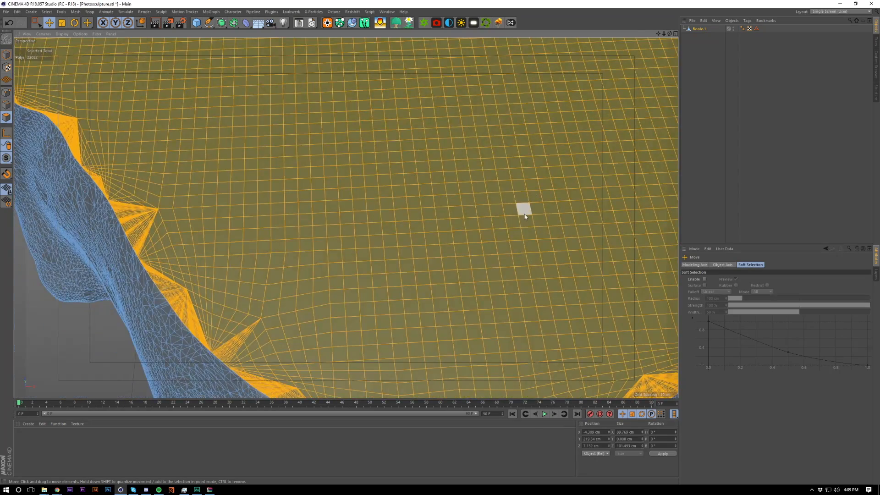
pyautogui.keyDown('alt'); pyautogui.moveTo(525, 213); pyautogui.dragTo(488, 247, button='right'); pyautogui.keyUp('alt')
pyautogui.keyDown('alt'); pyautogui.moveTo(488, 247); pyautogui.dragTo(503, 211); pyautogui.keyUp('alt')
pyautogui.keyDown('alt'); pyautogui.moveTo(503, 210); pyautogui.dragTo(503, 246, button='middle'); pyautogui.keyUp('alt')
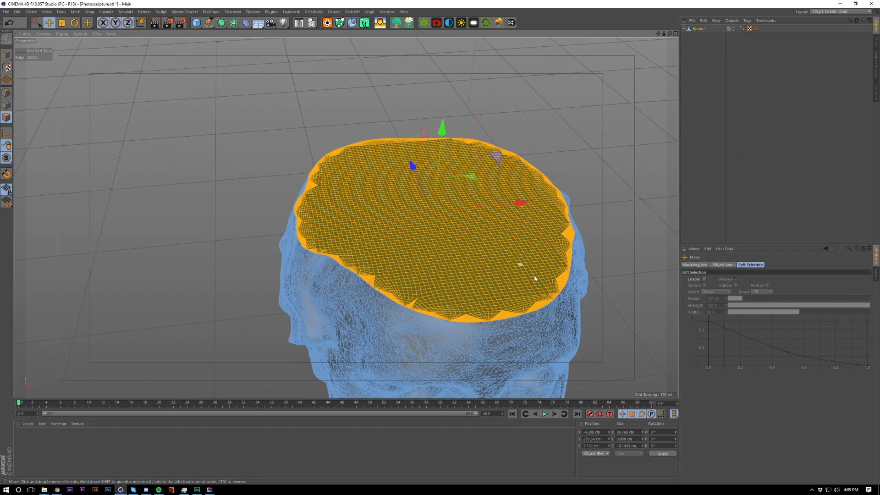
pyautogui.scroll(5, 493, 247)
pyautogui.keyDown('alt'); pyautogui.moveTo(422, 260); pyautogui.dragTo(436, 238); pyautogui.keyUp('alt')
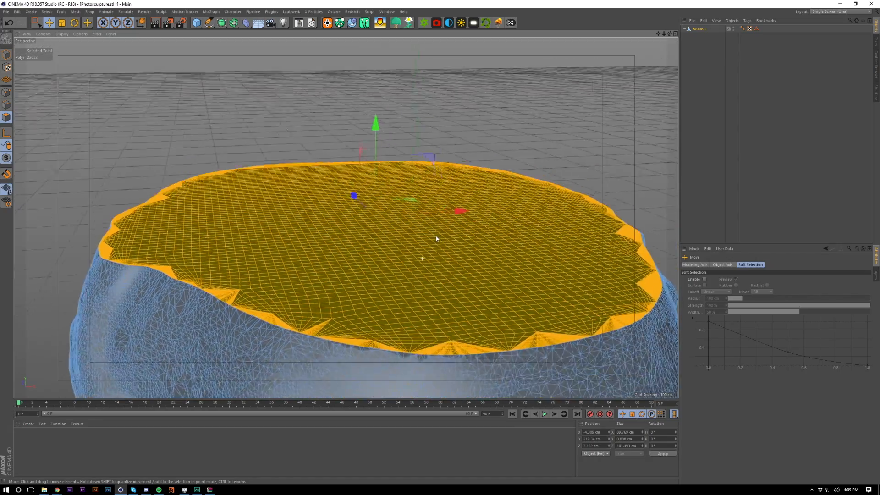
pyautogui.keyDown('alt'); pyautogui.moveTo(338, 270); pyautogui.dragTo(361, 266); pyautogui.keyUp('alt')
pyautogui.keyDown('alt'); pyautogui.moveTo(342, 279); pyautogui.dragTo(431, 233, button='middle'); pyautogui.keyUp('alt')
pyautogui.keyDown('alt'); pyautogui.moveTo(441, 219); pyautogui.dragTo(468, 211); pyautogui.keyUp('alt')
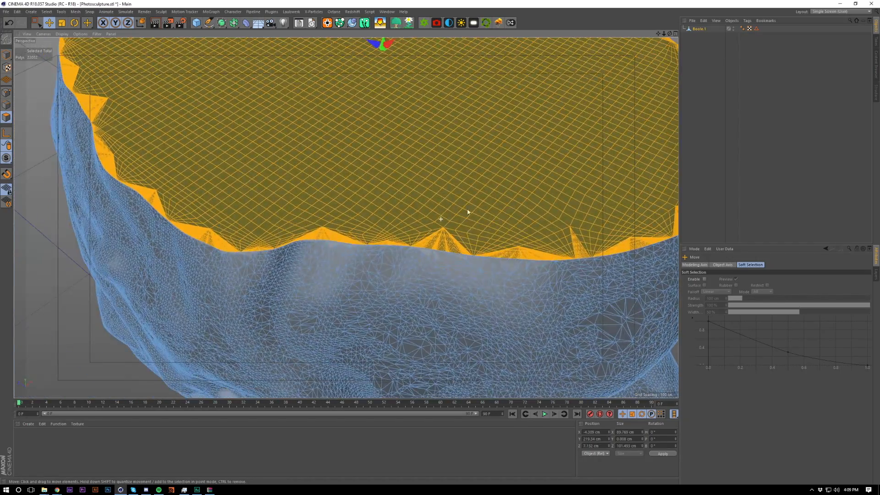
pyautogui.keyDown('alt'); pyautogui.moveTo(467, 211); pyautogui.dragTo(485, 241, button='right'); pyautogui.keyUp('alt')
pyautogui.keyDown('alt'); pyautogui.moveTo(438, 212); pyautogui.dragTo(367, 246, button='middle'); pyautogui.keyUp('alt')
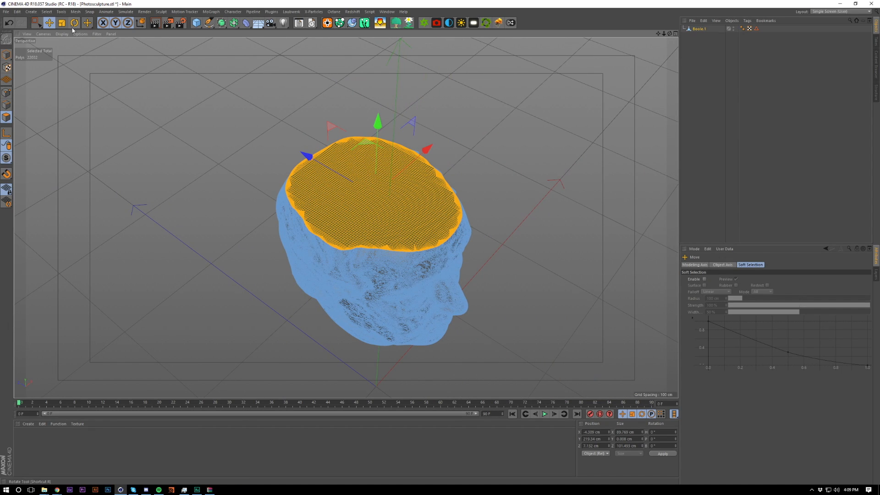
# Step: Store the cap polygons in a polygon selection tag, test recalling the selection from it, and deselect the object
pyautogui.click(46, 12)
pyautogui.click(52, 185)
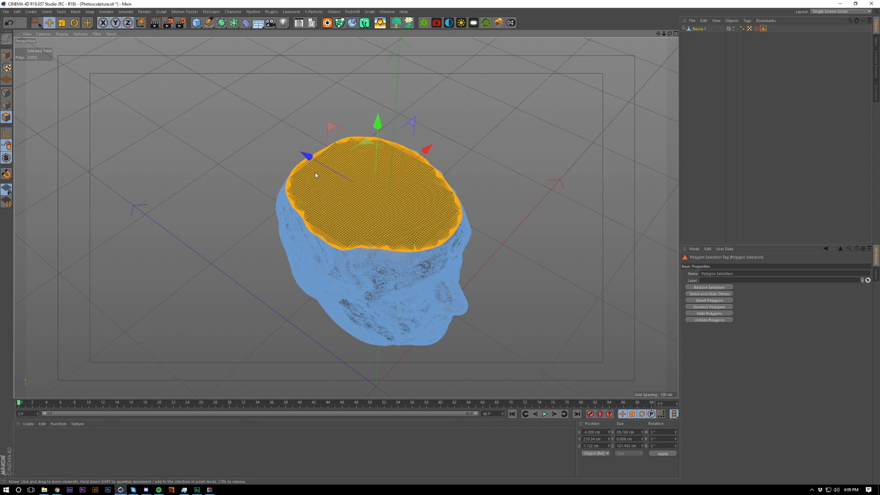
pyautogui.click(511, 178)
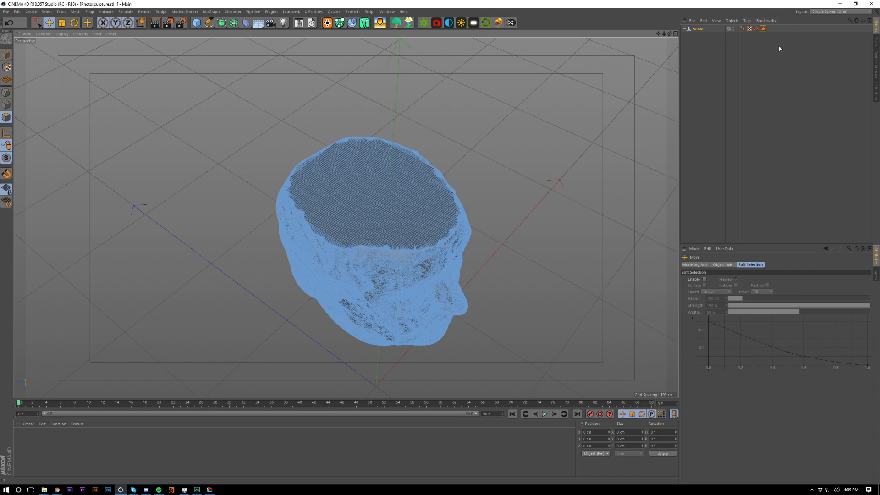
pyautogui.click(764, 28)
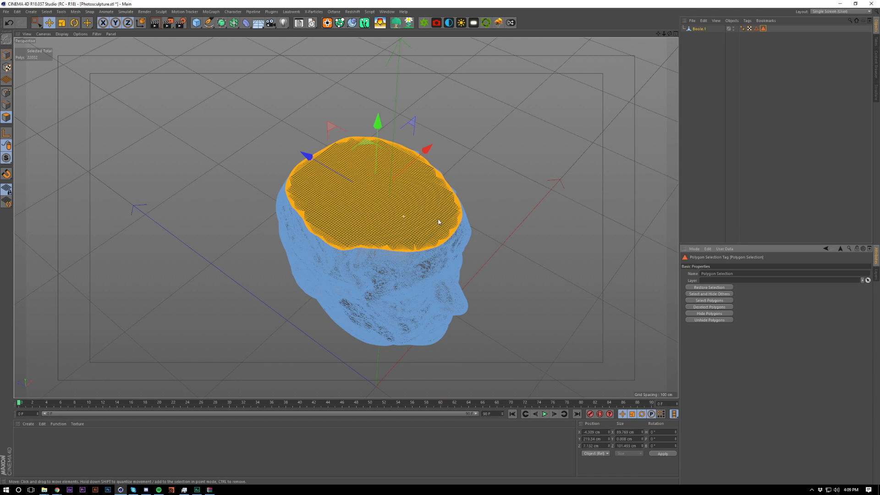
pyautogui.click(811, 83)
# Step: Add a Displacer deformer as a child of the head mesh
pyautogui.moveTo(363, 207)
pyautogui.keyDown('alt'); pyautogui.mouseDown()
pyautogui.moveTo(428, 238)
pyautogui.moveTo(453, 208)
pyautogui.moveTo(423, 253)
pyautogui.moveTo(436, 191)
pyautogui.moveTo(400, 215)
pyautogui.moveTo(403, 222)
pyautogui.moveTo(378, 205)
pyautogui.mouseUp(); pyautogui.keyUp('alt')
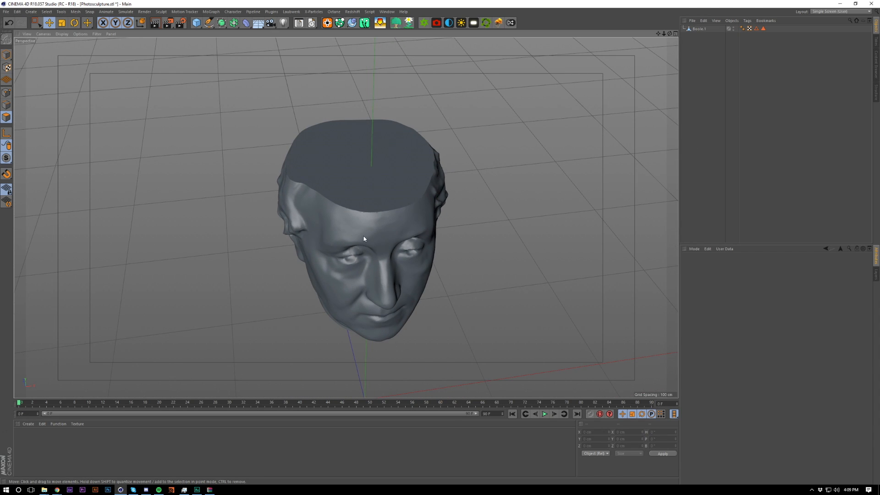
pyautogui.keyDown('alt'); pyautogui.moveTo(364, 239); pyautogui.dragTo(562, 153); pyautogui.keyUp('alt')
pyautogui.click(697, 29)
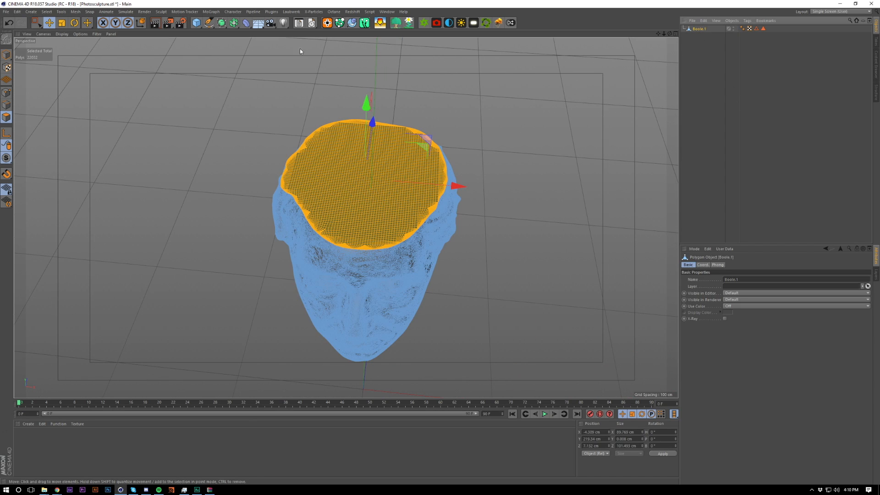
pyautogui.click(247, 23)
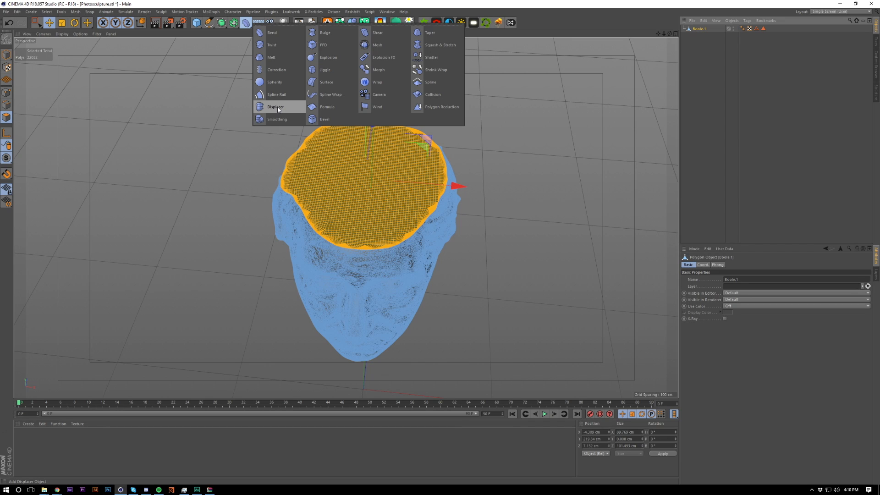
pyautogui.click(276, 108)
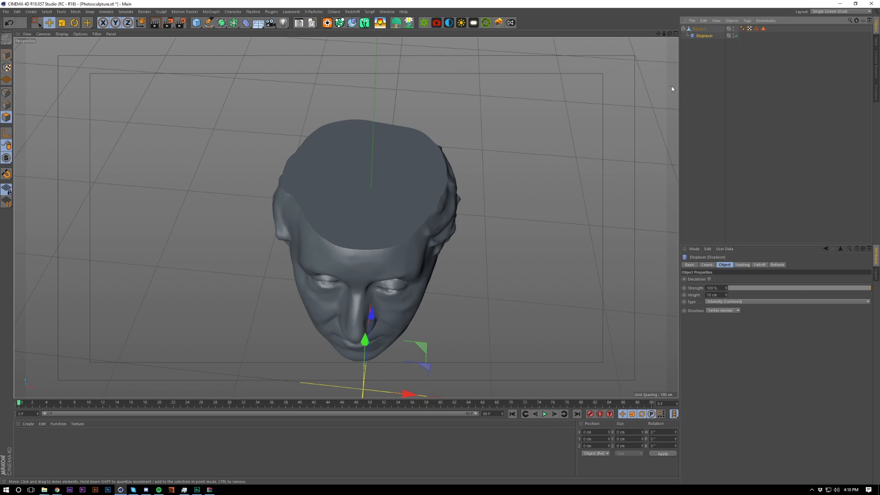
pyautogui.click(699, 28)
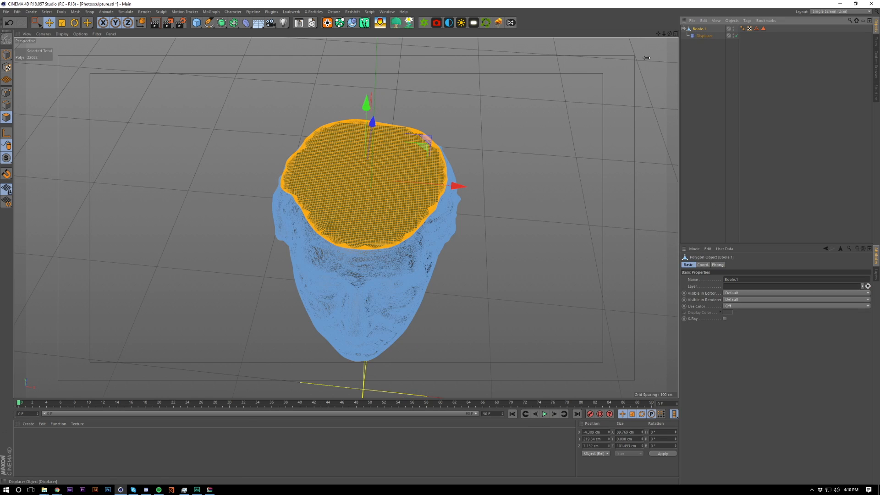
pyautogui.click(785, 128)
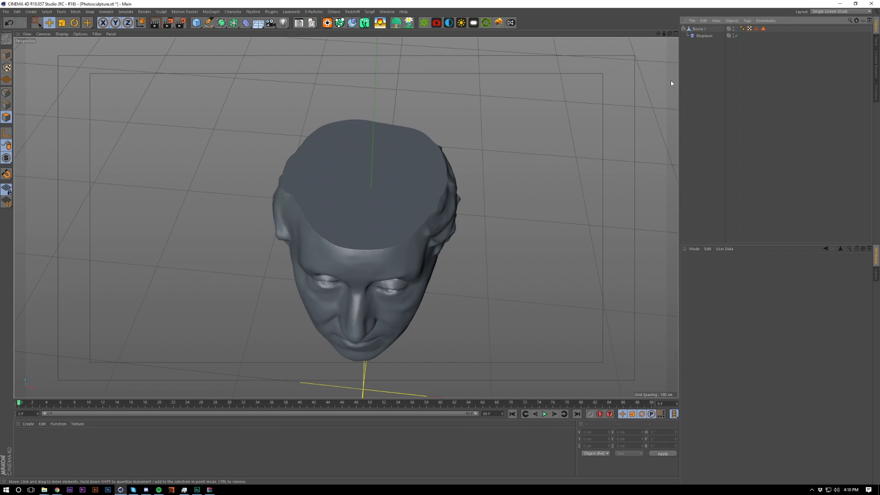
pyautogui.click(699, 28)
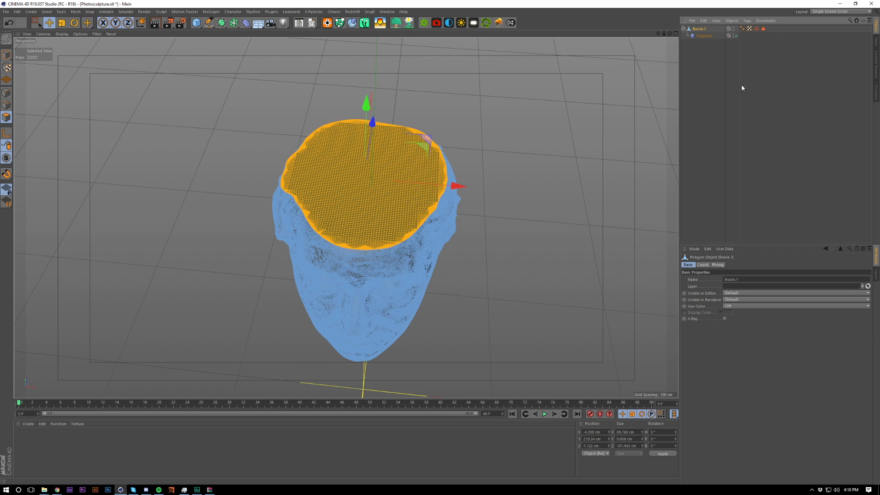
pyautogui.click(742, 97)
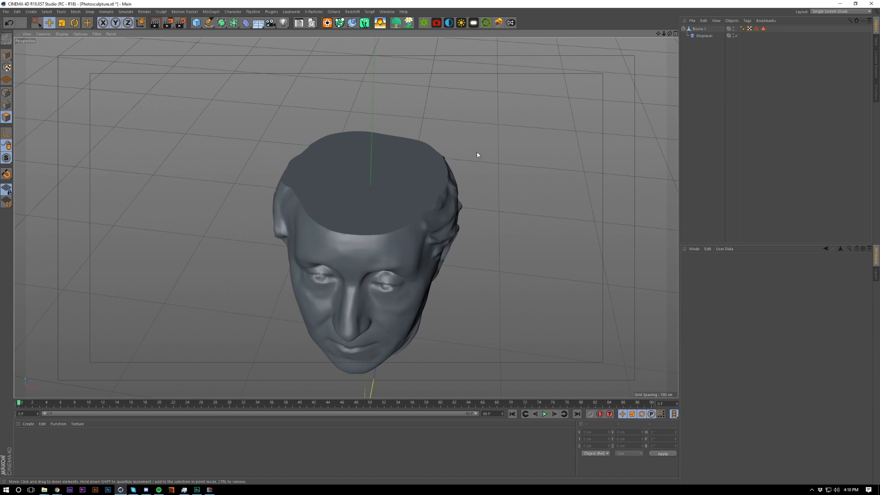
# Step: Create a new material, assign it to the Displacer, and enable the material's Displacement channel in the Single Screen layout
pyautogui.doubleClick(65, 455)
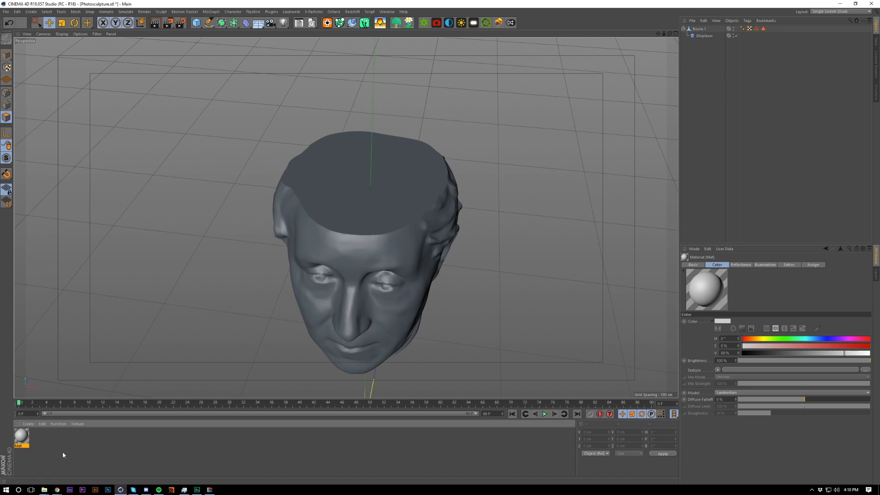
pyautogui.moveTo(696, 38); pyautogui.dragTo(695, 38)
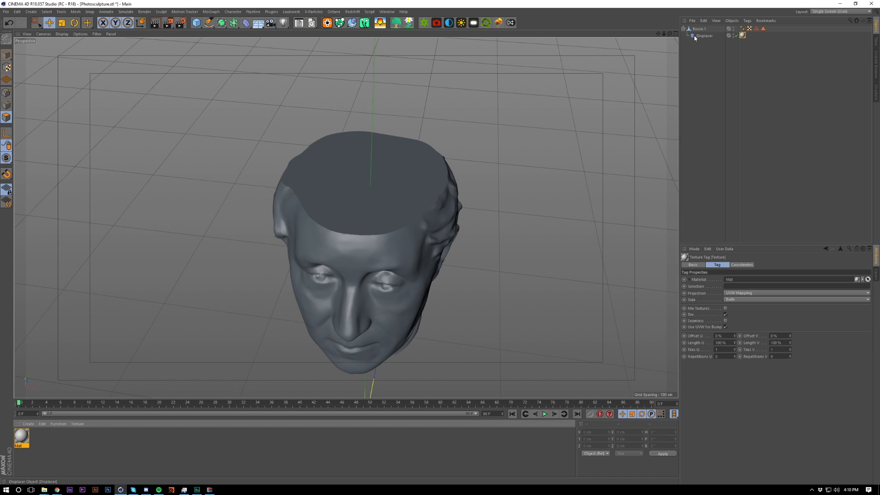
pyautogui.click(841, 11)
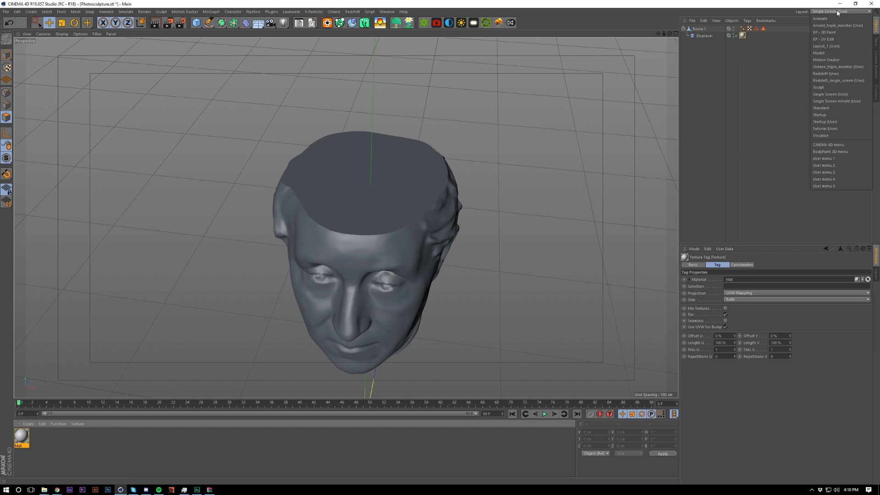
pyautogui.click(839, 94)
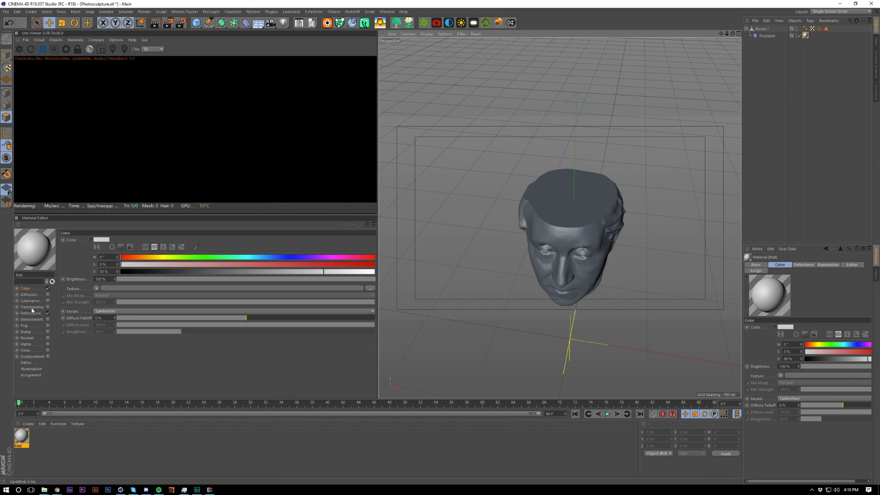
pyautogui.click(48, 356)
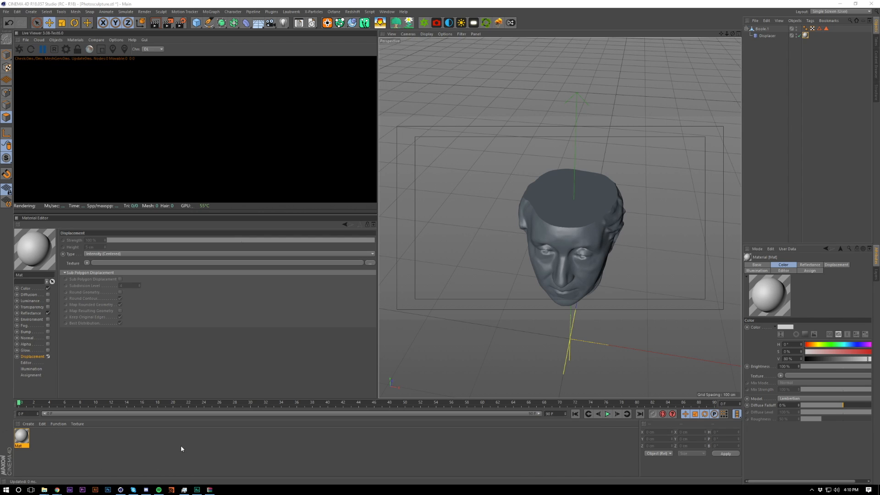
# Step: Load height.tif from folder 15 of the Landscape Essentials Desert set as the displacement texture without copying it to the project
pyautogui.press('super+e')
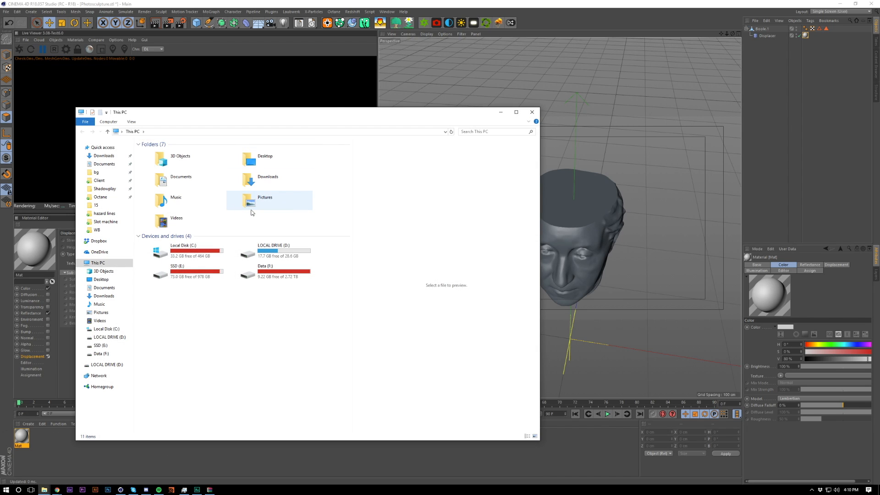
pyautogui.hotkey('alt', 'F4')
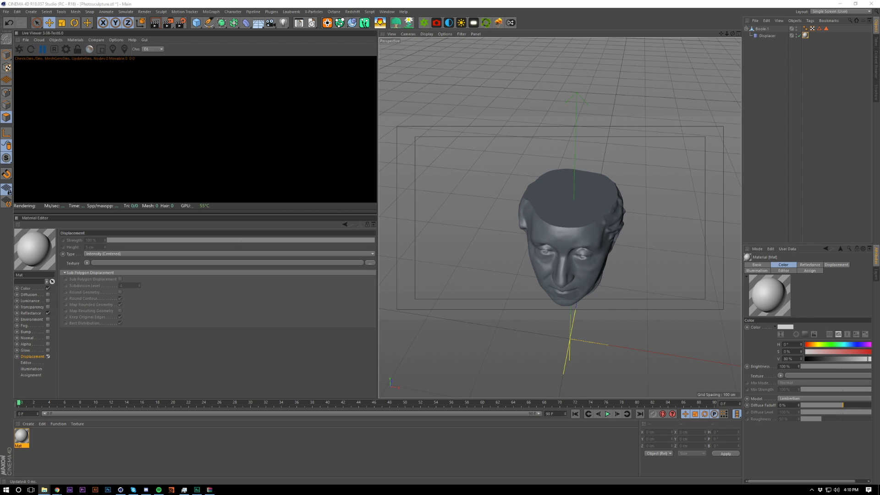
pyautogui.moveTo(1, 161); pyautogui.dragTo(400, 113)
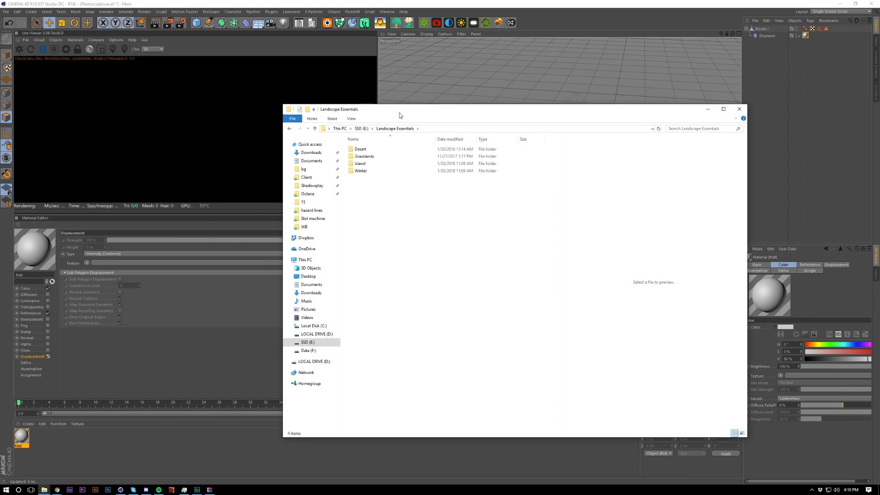
pyautogui.doubleClick(378, 147)
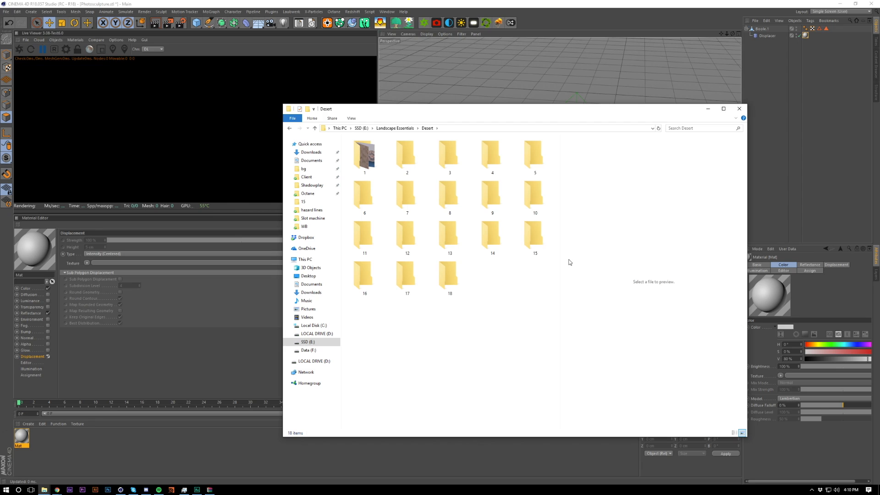
pyautogui.doubleClick(420, 265)
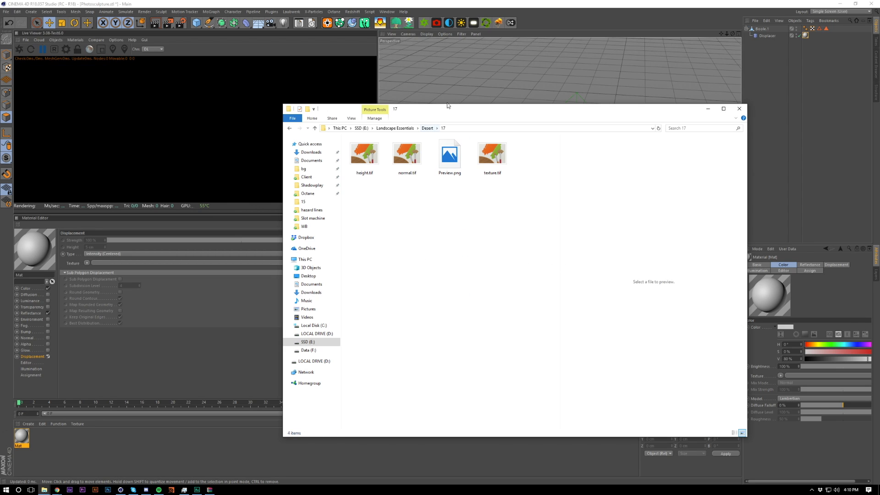
pyautogui.moveTo(464, 110); pyautogui.dragTo(447, 79)
pyautogui.press('BackSpace')
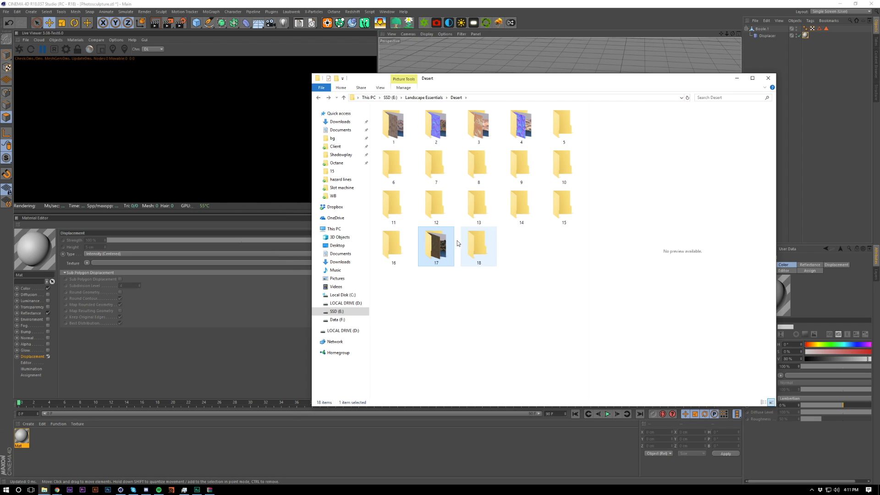
pyautogui.doubleClick(559, 207)
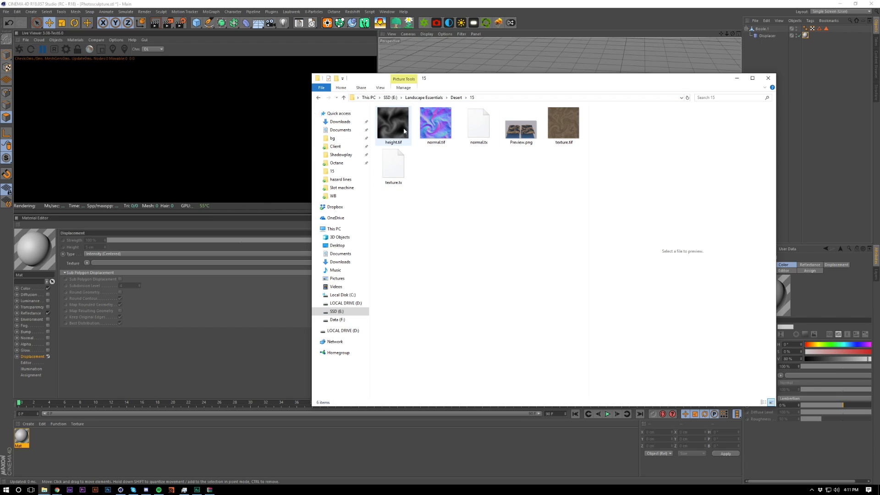
pyautogui.moveTo(393, 124); pyautogui.dragTo(106, 262)
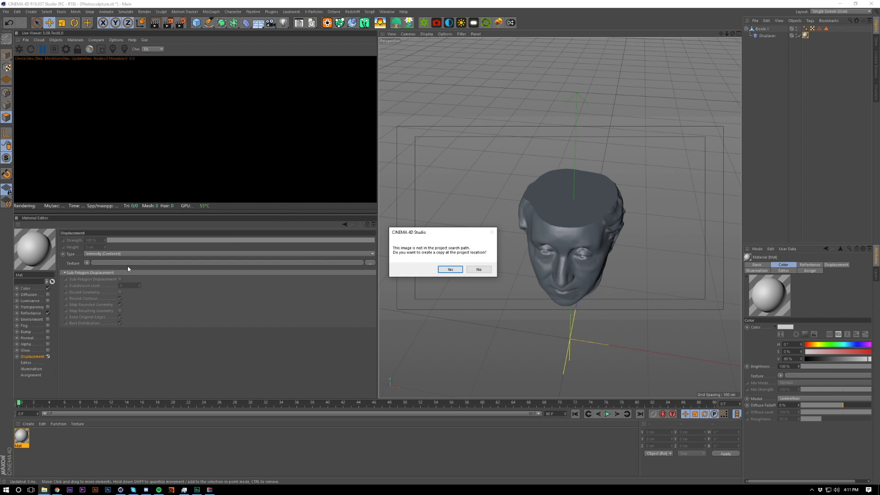
pyautogui.click(478, 270)
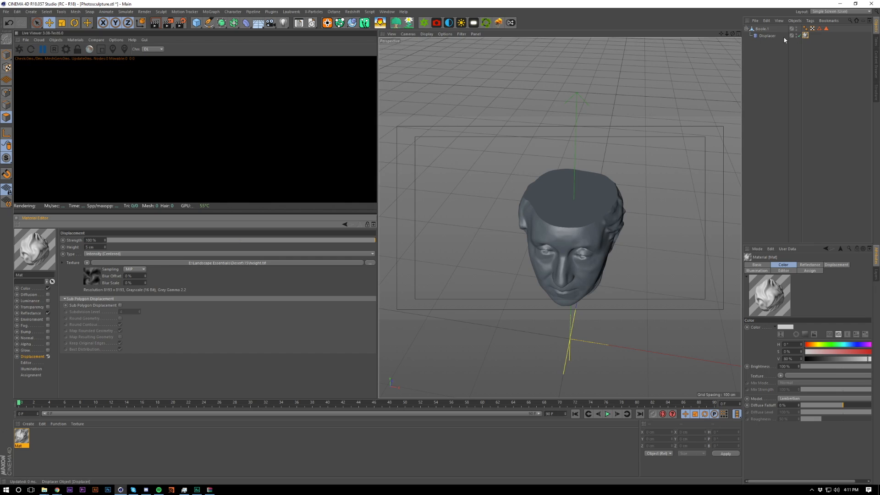
# Step: Set the Displacer's direction to Planar with a +Y orientation
pyautogui.click(806, 36)
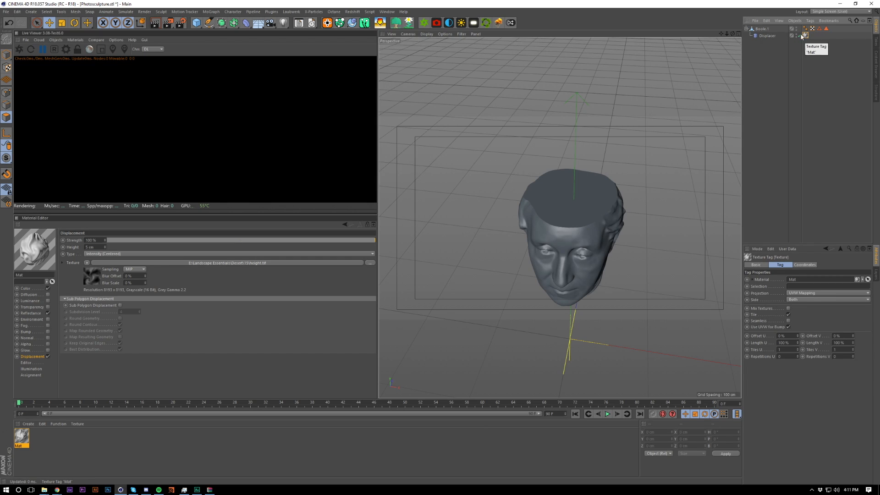
pyautogui.click(767, 36)
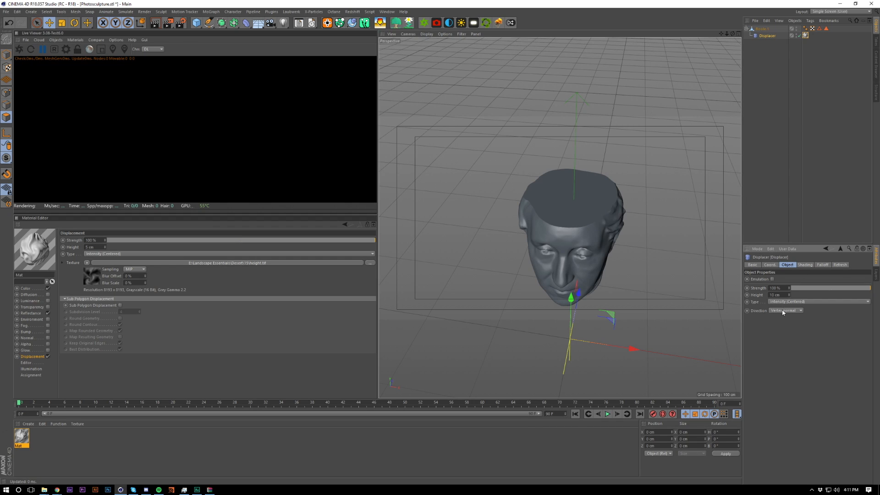
pyautogui.click(781, 331)
pyautogui.click(785, 318)
# Step: Set the Displacer's shading channel to Displacement and link its material's texture tag
pyautogui.click(806, 265)
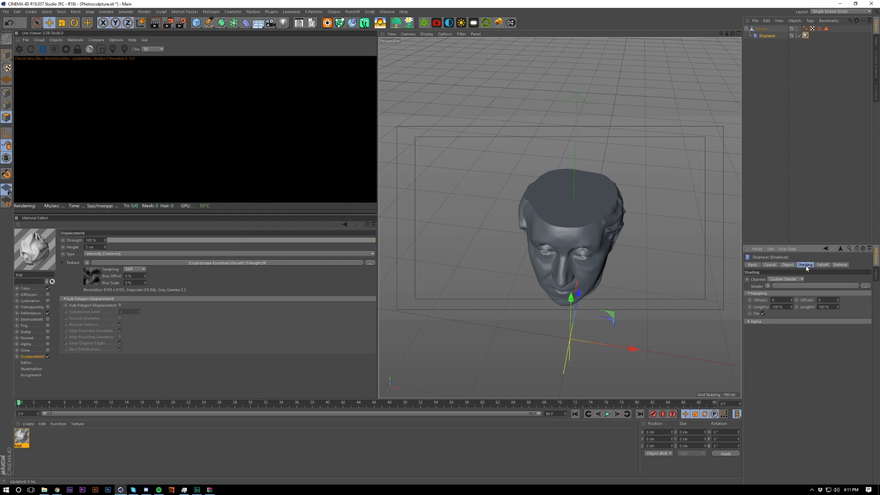
pyautogui.click(785, 279)
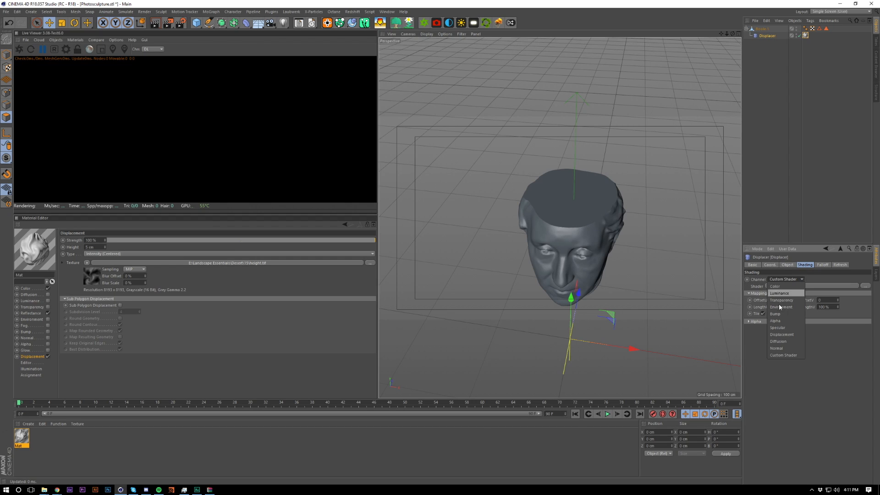
pyautogui.click(789, 335)
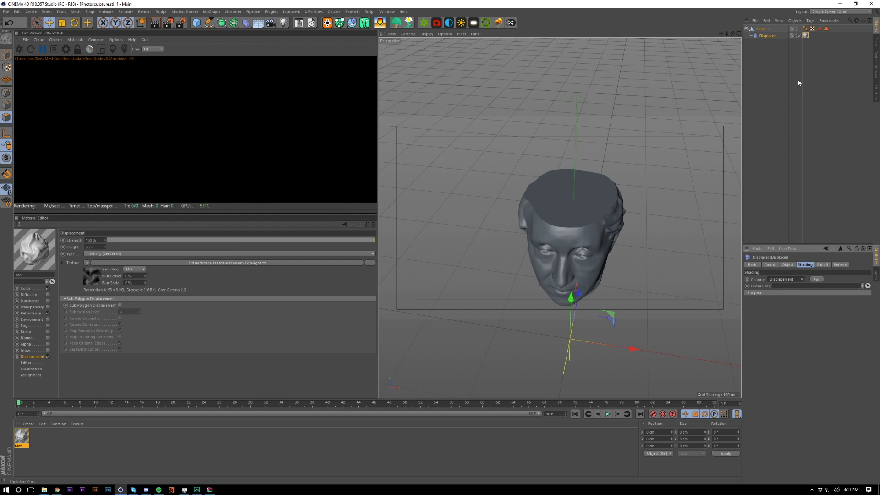
pyautogui.moveTo(806, 29); pyautogui.dragTo(798, 80)
pyautogui.moveTo(784, 244); pyautogui.dragTo(784, 287)
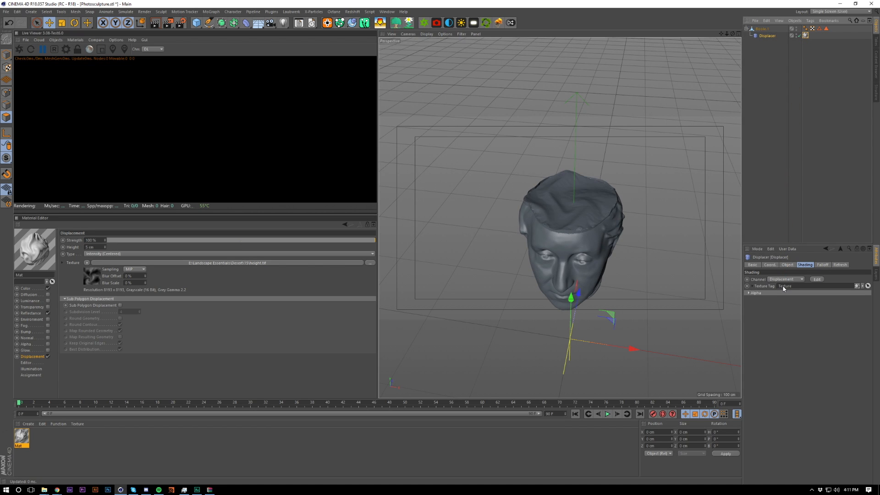
# Step: Check the displaced cap up close and change the texture tag's projection to Cubic
pyautogui.keyDown('alt'); pyautogui.moveTo(569, 216); pyautogui.dragTo(625, 183, button='right'); pyautogui.keyUp('alt')
pyautogui.keyDown('alt'); pyautogui.moveTo(635, 273); pyautogui.dragTo(636, 249); pyautogui.keyUp('alt')
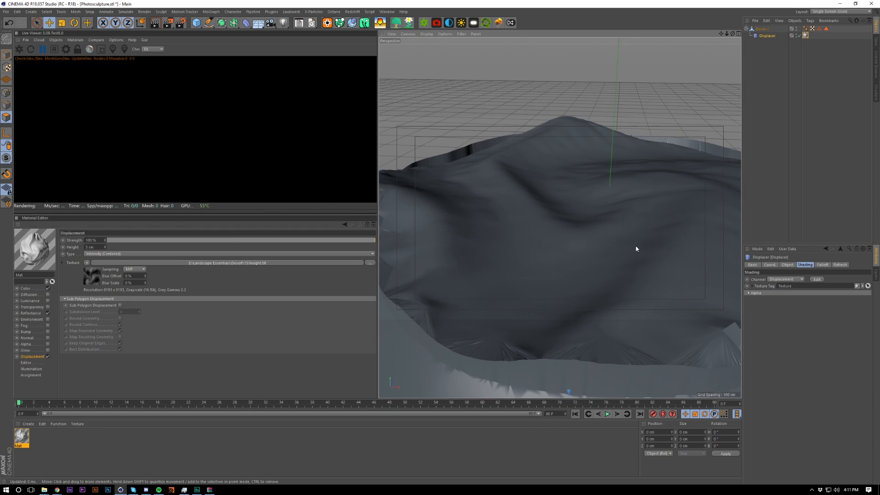
pyautogui.keyDown('alt'); pyautogui.moveTo(636, 250); pyautogui.dragTo(600, 168, button='middle'); pyautogui.keyUp('alt')
pyautogui.keyDown('alt'); pyautogui.moveTo(599, 170); pyautogui.dragTo(624, 146); pyautogui.keyUp('alt')
pyautogui.click(806, 35)
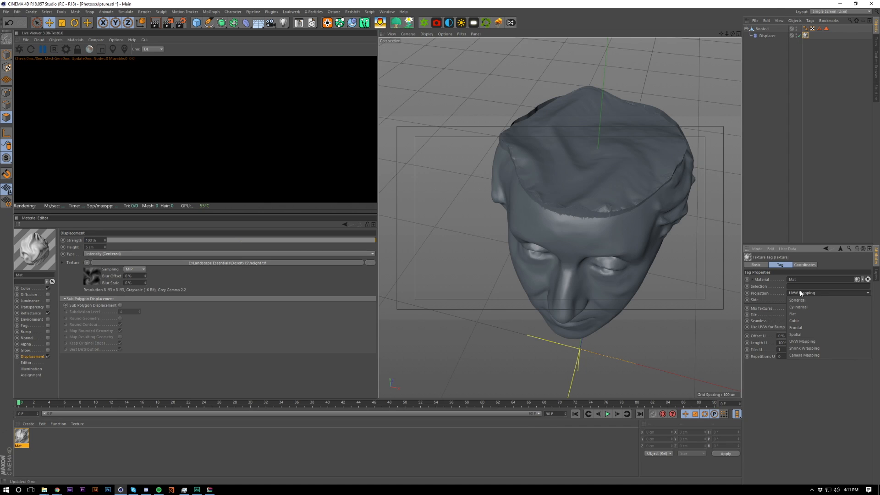
pyautogui.click(800, 292)
pyautogui.click(806, 325)
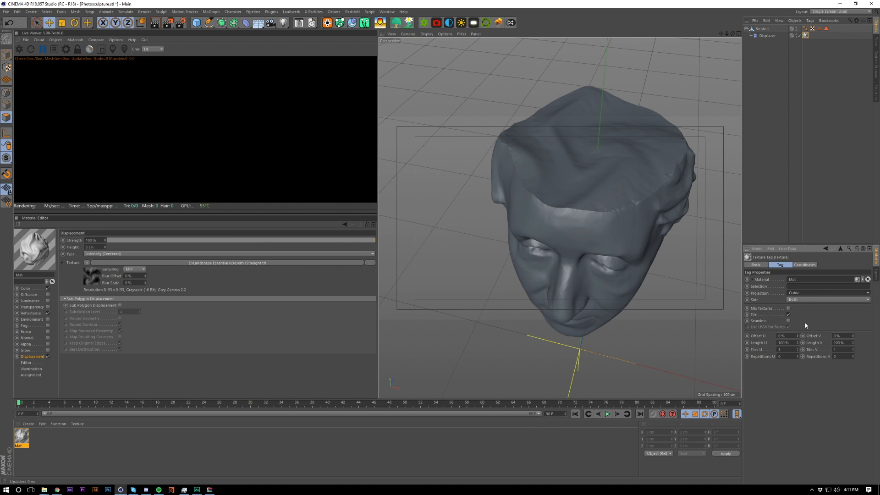
# Step: Try a Displacer height of 50 cm, and settle on 20 cm
pyautogui.moveTo(686, 243)
pyautogui.keyDown('alt'); pyautogui.mouseDown()
pyautogui.moveTo(634, 202)
pyautogui.moveTo(595, 240)
pyautogui.moveTo(626, 177)
pyautogui.moveTo(682, 262)
pyautogui.mouseUp(); pyautogui.keyUp('alt')
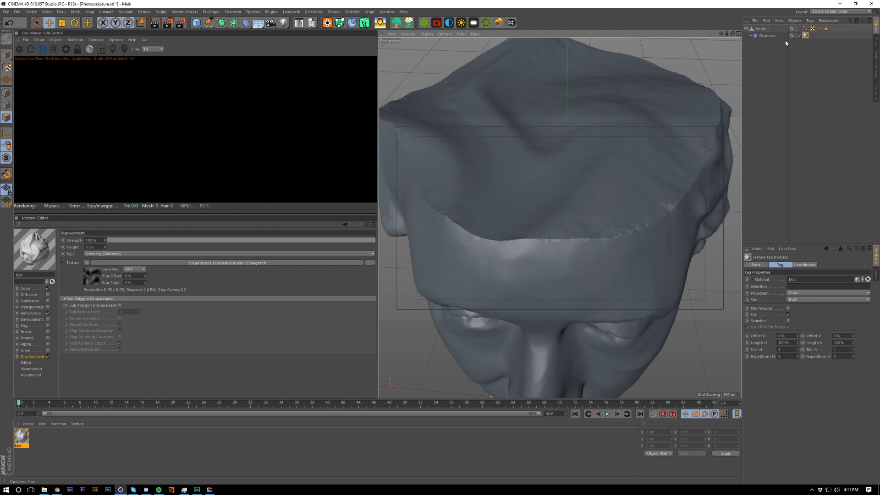
pyautogui.click(774, 36)
pyautogui.click(788, 265)
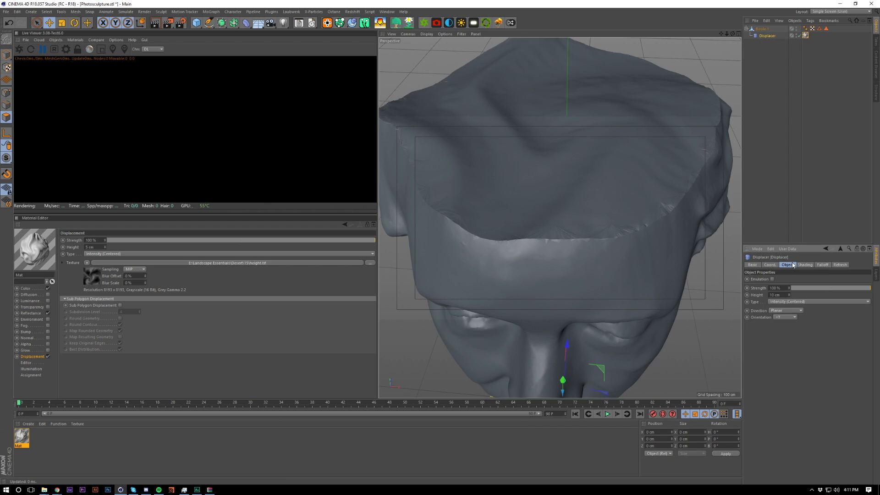
pyautogui.write('50')
pyautogui.press('Return')
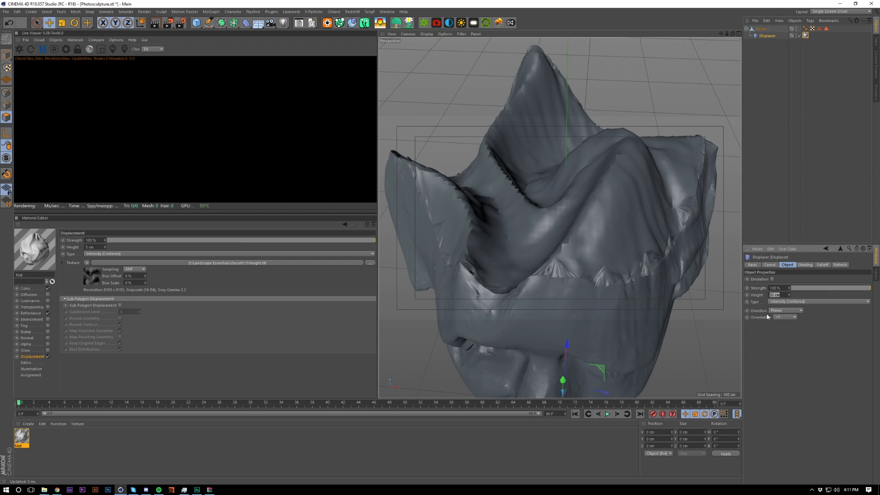
pyautogui.write('20')
pyautogui.press('Return')
# Step: Give the Displacer a box-shaped falloff and set the falloff amount to 100%
pyautogui.click(824, 265)
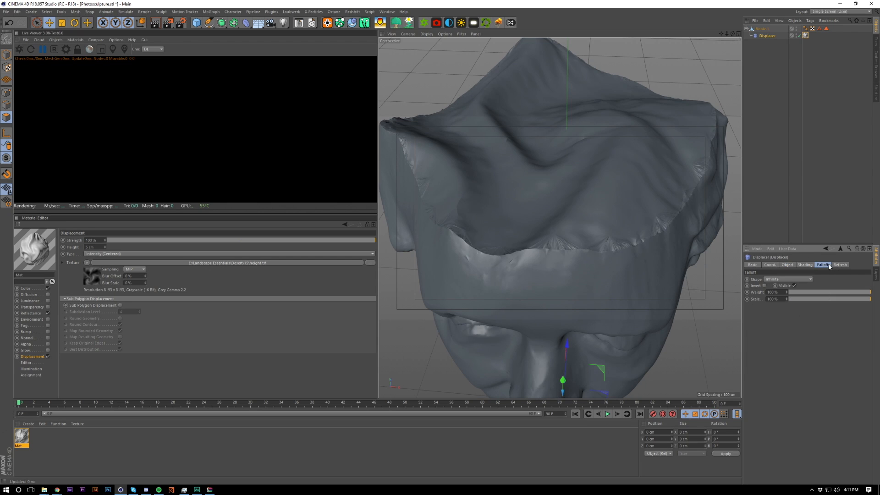
pyautogui.click(788, 280)
pyautogui.click(780, 290)
pyautogui.scroll(-5, 668, 280)
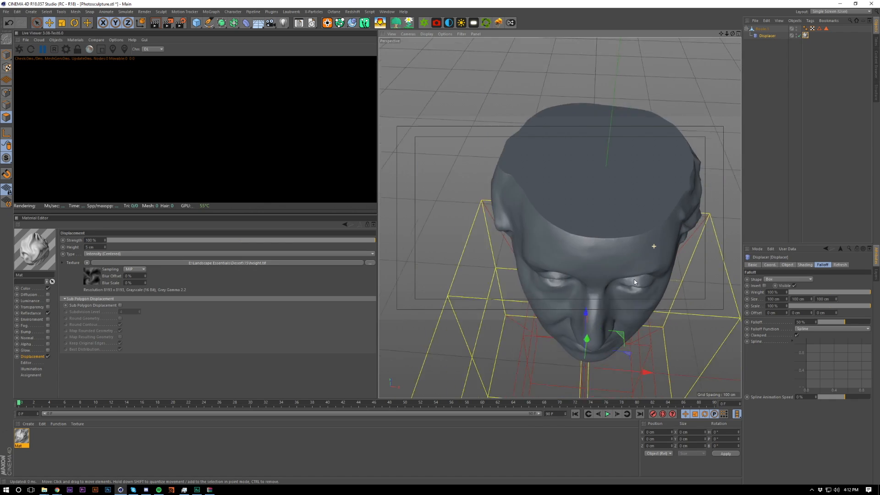
pyautogui.keyDown('alt'); pyautogui.moveTo(620, 276); pyautogui.dragTo(611, 255); pyautogui.keyUp('alt')
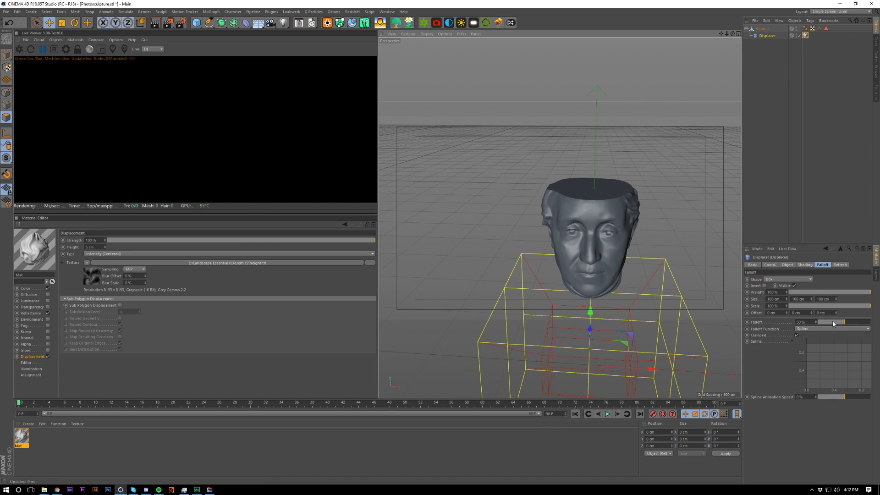
pyautogui.moveTo(852, 323); pyautogui.dragTo(871, 322)
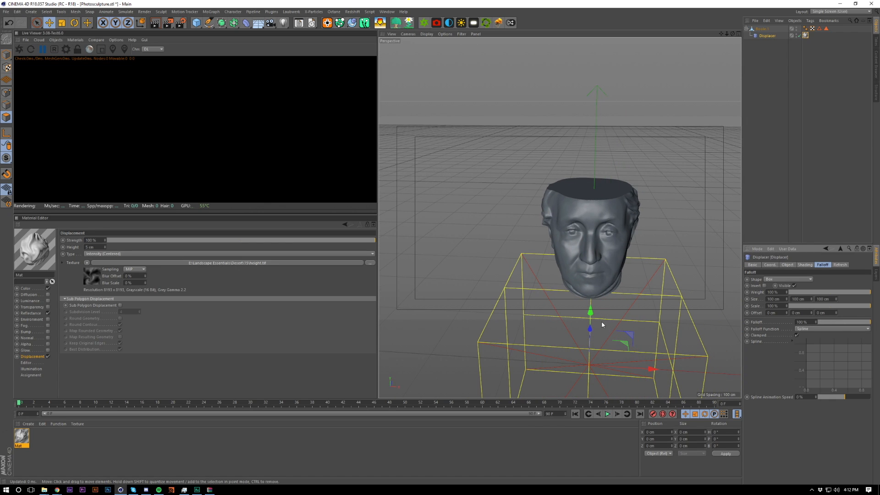
# Step: Raise the Displacer's falloff box above the head so it reaches only the cap area
pyautogui.moveTo(593, 303); pyautogui.dragTo(645, 76)
pyautogui.scroll(8, 608, 174)
pyautogui.scroll(-8, 609, 220)
pyautogui.keyDown('alt'); pyautogui.moveTo(609, 220); pyautogui.dragTo(600, 193); pyautogui.keyUp('alt')
pyautogui.scroll(4, 594, 230)
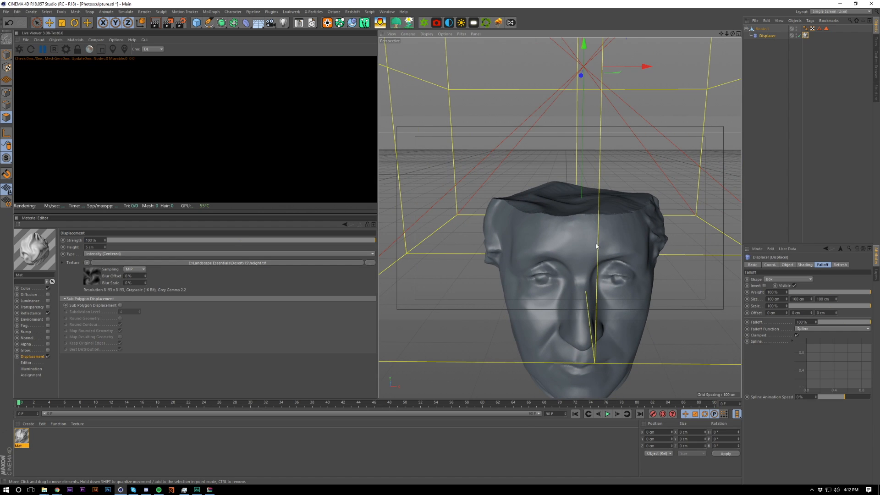
pyautogui.keyDown('alt'); pyautogui.moveTo(610, 210); pyautogui.dragTo(594, 253, button='middle'); pyautogui.keyUp('alt')
# Step: Reduce the falloff to 33% and fine-tune the box's height so the displacement stays on the top of the head
pyautogui.moveTo(865, 322); pyautogui.dragTo(828, 324)
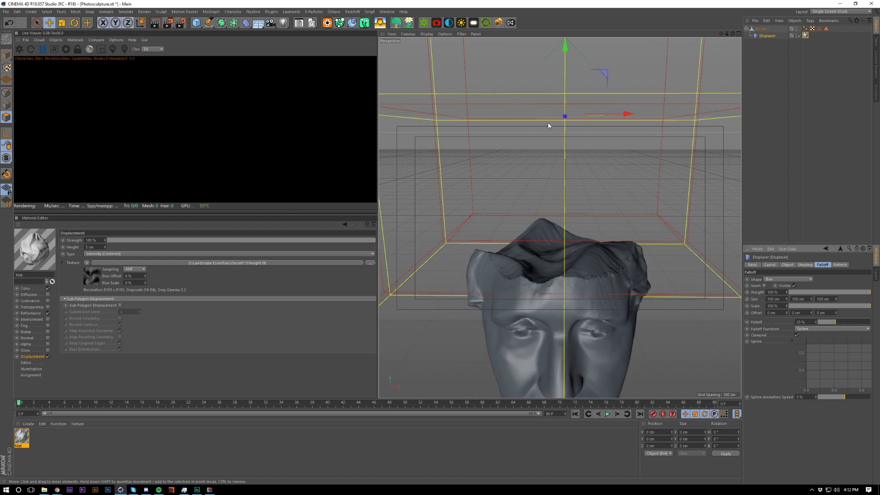
pyautogui.moveTo(564, 63)
pyautogui.mouseDown()
pyautogui.moveTo(566, 44)
pyautogui.moveTo(582, 177)
pyautogui.moveTo(590, 112)
pyautogui.moveTo(588, 257)
pyautogui.moveTo(573, 100)
pyautogui.moveTo(555, 117)
pyautogui.moveTo(552, 137)
pyautogui.moveTo(557, 197)
pyautogui.moveTo(564, 154)
pyautogui.moveTo(557, 270)
pyautogui.moveTo(575, 175)
pyautogui.moveTo(572, 190)
pyautogui.mouseUp()
pyautogui.moveTo(551, 213)
pyautogui.keyDown('alt'); pyautogui.mouseDown()
pyautogui.moveTo(517, 179)
pyautogui.moveTo(427, 211)
pyautogui.moveTo(454, 250)
pyautogui.moveTo(565, 178)
pyautogui.moveTo(560, 202)
pyautogui.moveTo(559, 44)
pyautogui.moveTo(559, 60)
pyautogui.mouseUp(); pyautogui.keyUp('alt')
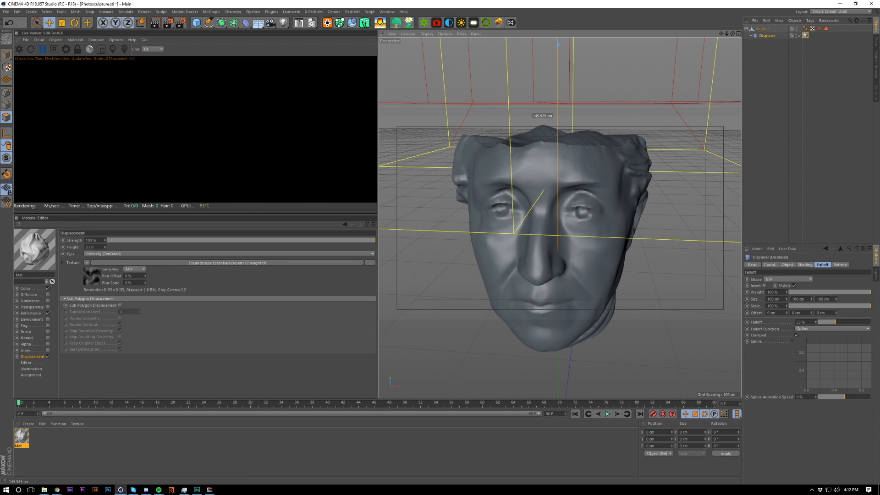
pyautogui.keyDown('alt'); pyautogui.moveTo(579, 276); pyautogui.dragTo(589, 183); pyautogui.keyUp('alt')
pyautogui.keyDown('alt'); pyautogui.moveTo(590, 183); pyautogui.dragTo(601, 267, button='middle'); pyautogui.keyUp('alt')
pyautogui.keyDown('alt'); pyautogui.moveTo(601, 270); pyautogui.dragTo(689, 306); pyautogui.keyUp('alt')
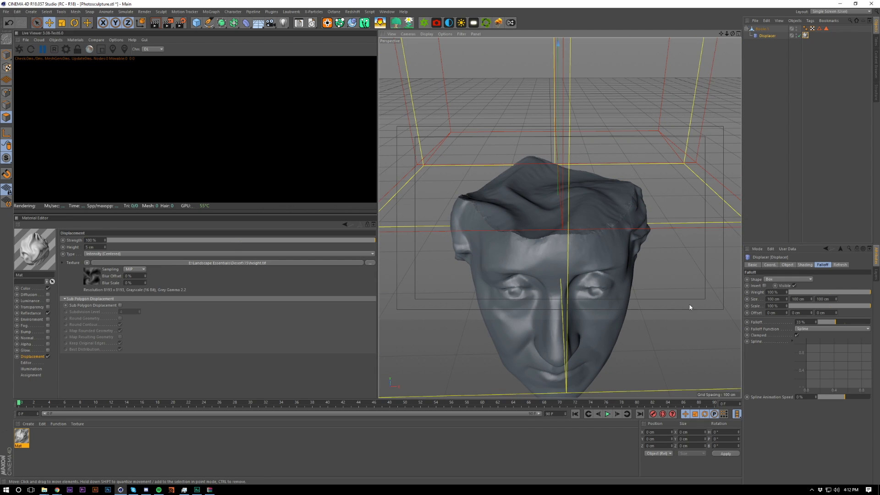
# Step: Try a Displacer height of 50 cm, and settle on 30 cm
pyautogui.click(807, 265)
pyautogui.click(787, 265)
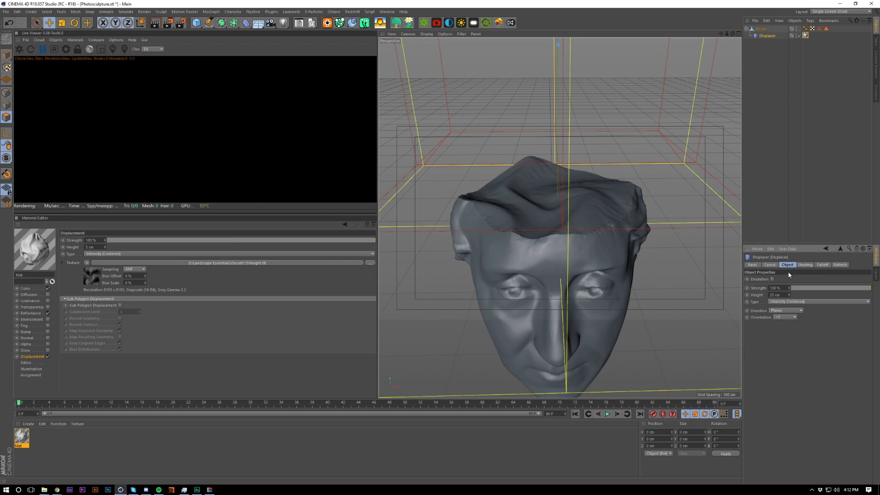
pyautogui.write('50')
pyautogui.press('Return')
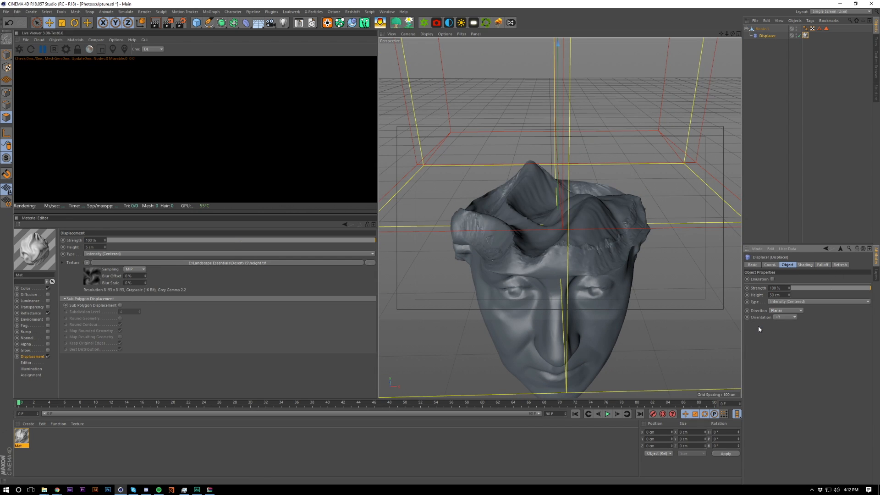
pyautogui.keyDown('alt'); pyautogui.moveTo(666, 280); pyautogui.dragTo(688, 324); pyautogui.keyUp('alt')
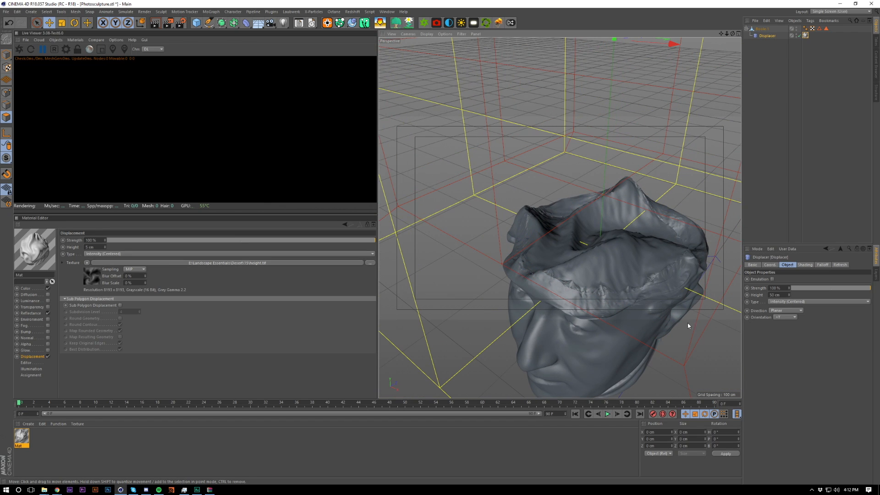
pyautogui.doubleClick(775, 295)
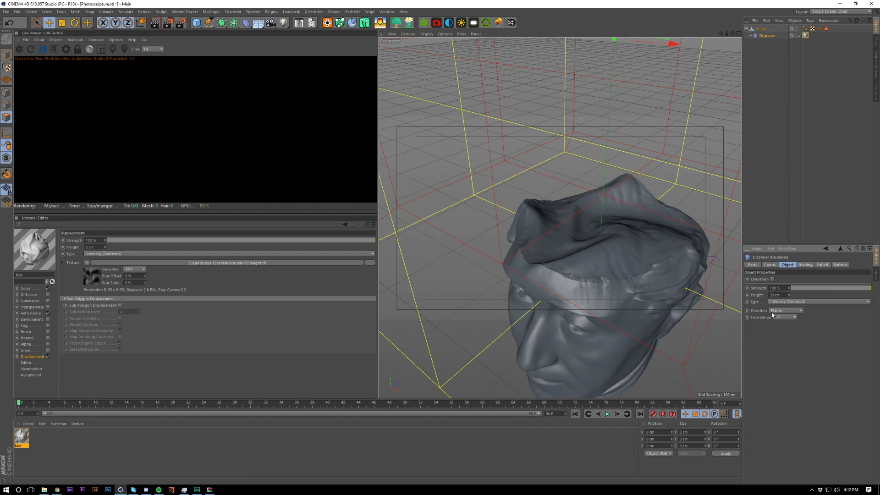
pyautogui.keyDown('alt'); pyautogui.moveTo(610, 321); pyautogui.dragTo(587, 316); pyautogui.keyUp('alt')
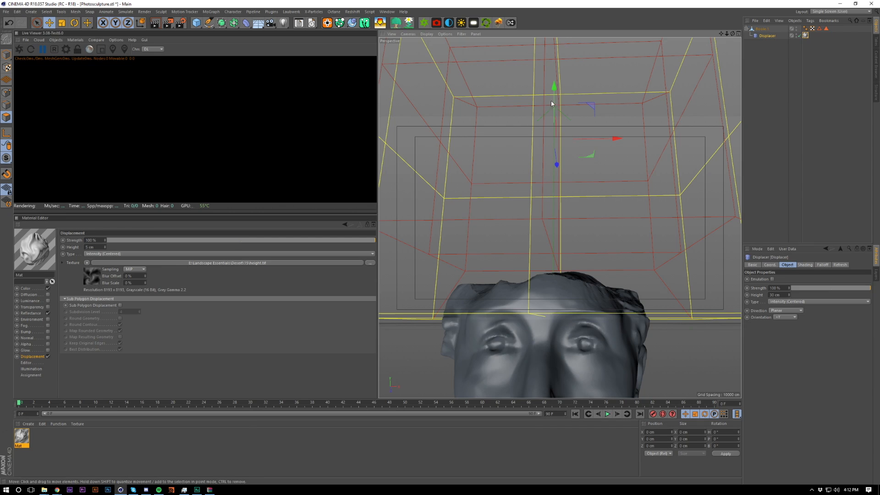
# Step: Set the Displacer's falloff amount to 75% and lower the falloff box toward the top of the head
pyautogui.moveTo(554, 88); pyautogui.dragTo(586, 95)
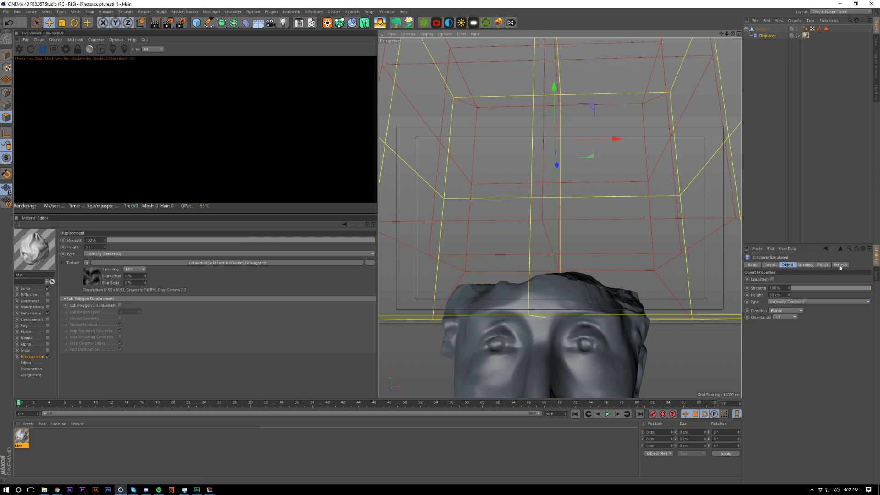
pyautogui.click(824, 265)
pyautogui.moveTo(852, 325); pyautogui.dragTo(858, 324)
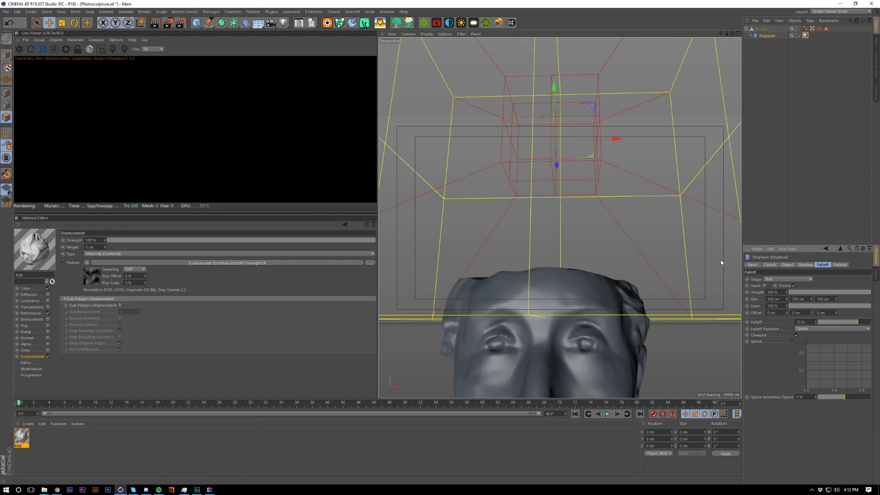
pyautogui.moveTo(553, 100); pyautogui.dragTo(555, 228)
pyautogui.scroll(-8, 555, 229)
pyautogui.scroll(7, 578, 176)
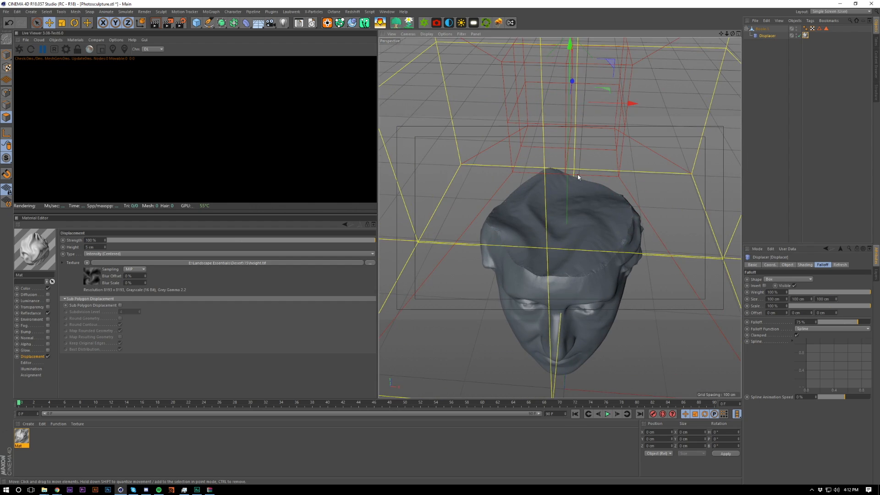
pyautogui.keyDown('alt'); pyautogui.moveTo(577, 177); pyautogui.dragTo(559, 268); pyautogui.keyUp('alt')
pyautogui.keyDown('alt'); pyautogui.moveTo(590, 212); pyautogui.dragTo(549, 260); pyautogui.keyUp('alt')
pyautogui.keyDown('alt'); pyautogui.moveTo(584, 233); pyautogui.dragTo(555, 256); pyautogui.keyUp('alt')
pyautogui.keyDown('alt'); pyautogui.moveTo(554, 255); pyautogui.dragTo(554, 175, button='right'); pyautogui.keyUp('alt')
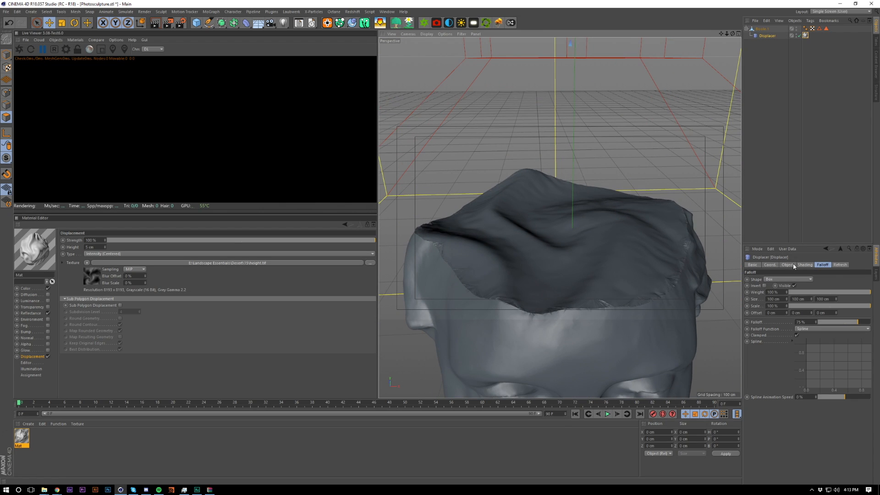
# Step: Switch to File Explorer and open folder 5 of the Landscape Essentials Desert textures
pyautogui.moveTo(45, 493)
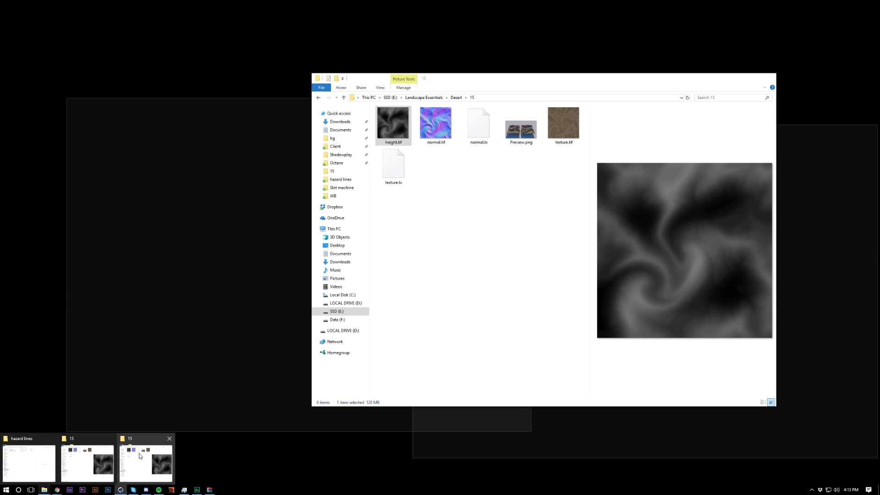
pyautogui.click(147, 459)
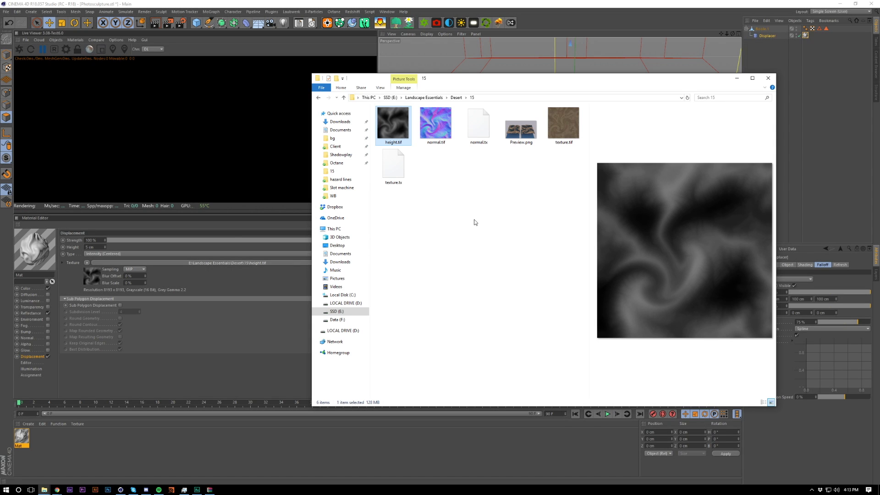
pyautogui.click(456, 97)
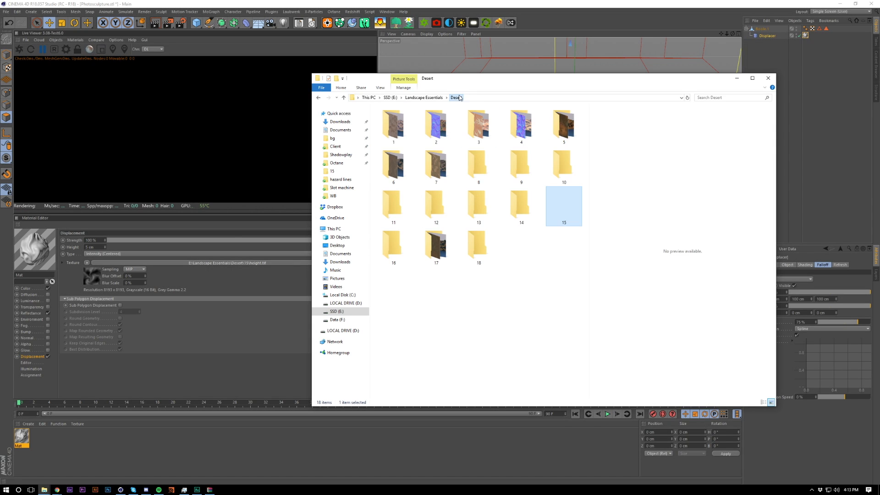
pyautogui.click(565, 133)
pyautogui.doubleClick(565, 133)
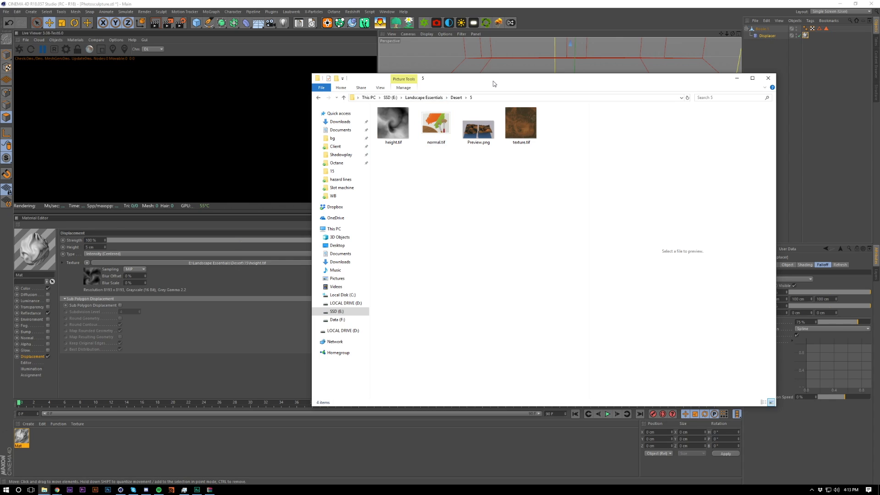
pyautogui.moveTo(494, 84); pyautogui.dragTo(350, 77)
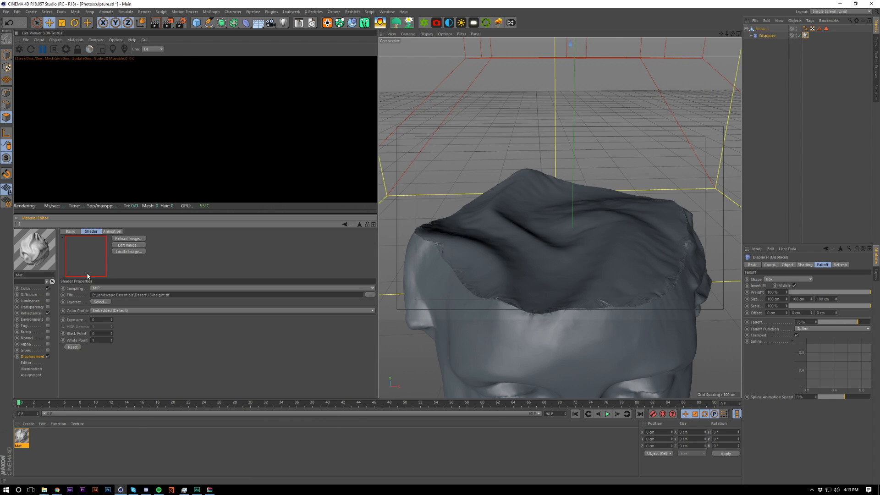
# Step: Replace the displacement shader's image with height.tif from folder 5, without copying it into the project
pyautogui.click(87, 277)
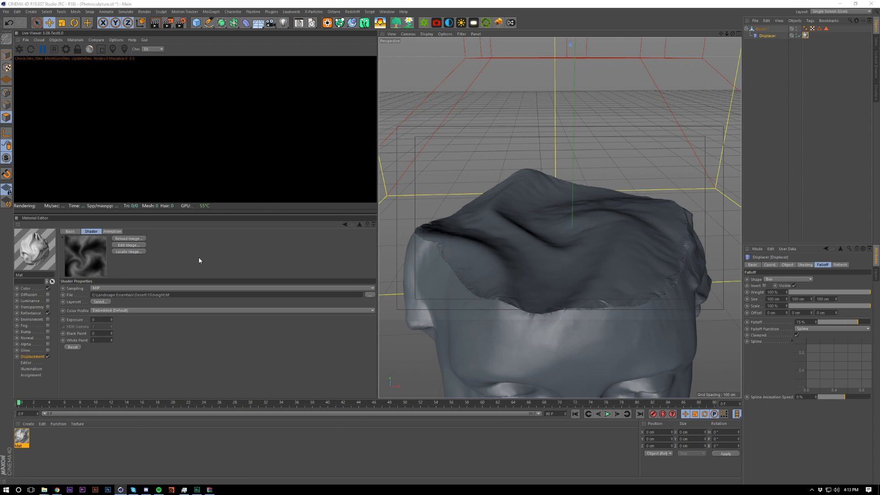
pyautogui.hotkey('alt', 'Tab')
pyautogui.moveTo(255, 120); pyautogui.dragTo(111, 271)
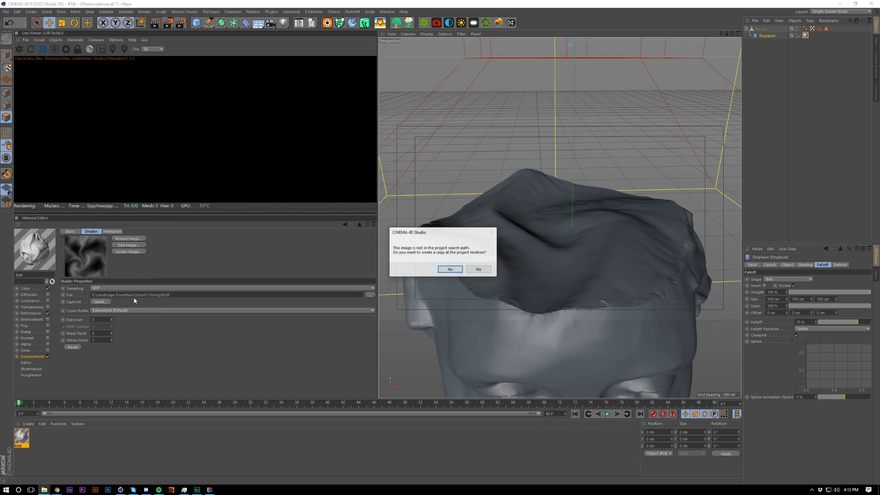
pyautogui.click(482, 269)
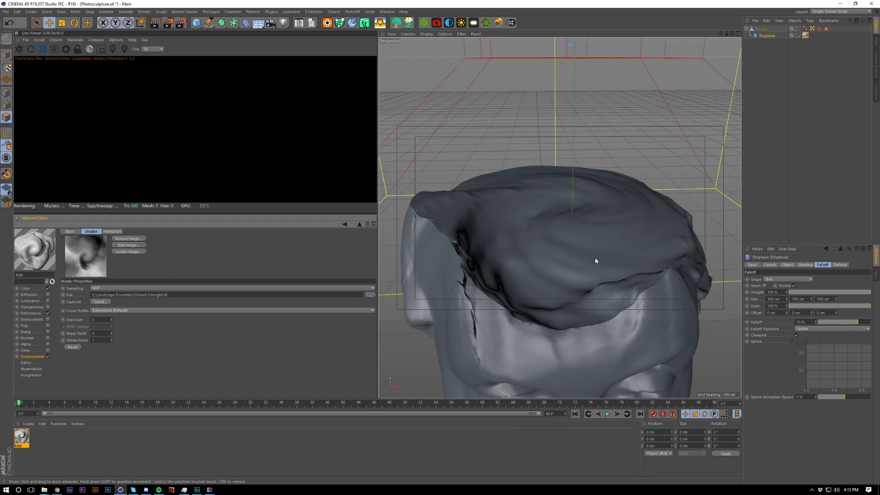
# Step: Reselect the Displacer and readjust the position of its falloff box above the head for the new height map
pyautogui.scroll(-5, 595, 258)
pyautogui.scroll(5, 589, 286)
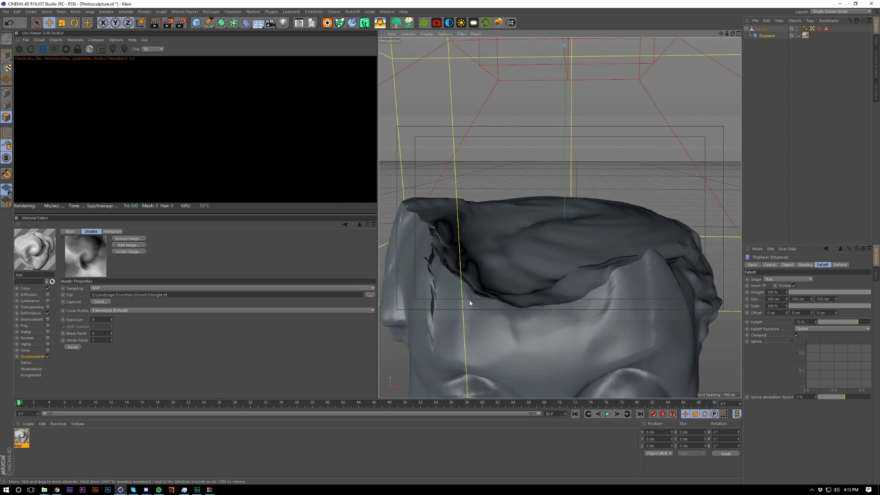
pyautogui.keyDown('alt'); pyautogui.moveTo(470, 302); pyautogui.dragTo(471, 334); pyautogui.keyUp('alt')
pyautogui.click(806, 36)
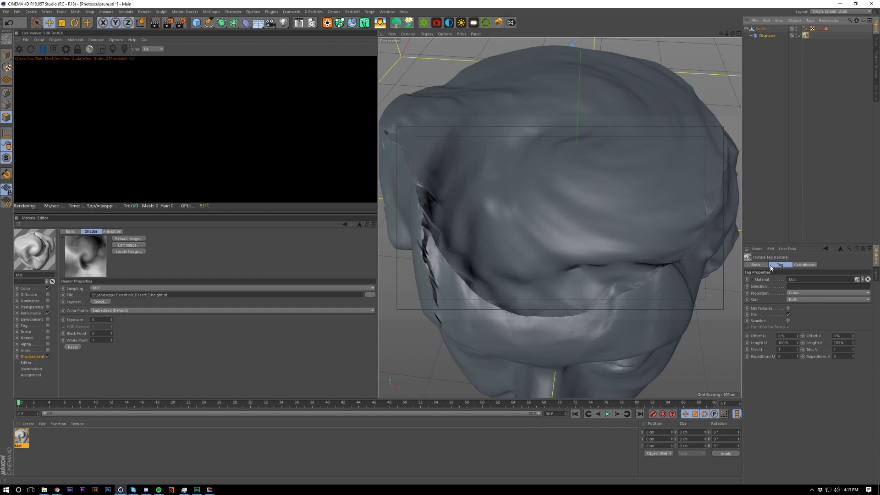
pyautogui.click(763, 38)
pyautogui.moveTo(616, 138)
pyautogui.keyDown('alt'); pyautogui.mouseDown()
pyautogui.moveTo(611, 150)
pyautogui.moveTo(599, 140)
pyautogui.mouseUp(); pyautogui.keyUp('alt')
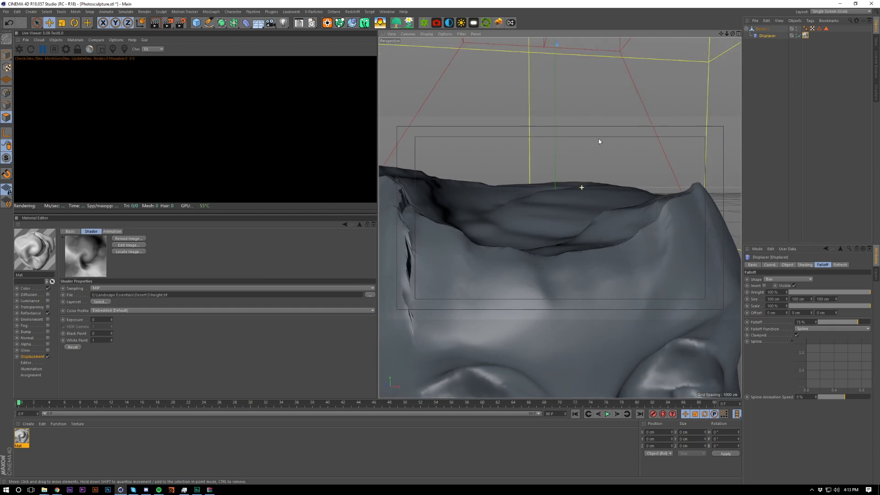
pyautogui.scroll(-8, 561, 231)
pyautogui.moveTo(582, 63)
pyautogui.mouseDown()
pyautogui.moveTo(594, 43)
pyautogui.moveTo(591, 59)
pyautogui.mouseUp()
pyautogui.scroll(8, 582, 183)
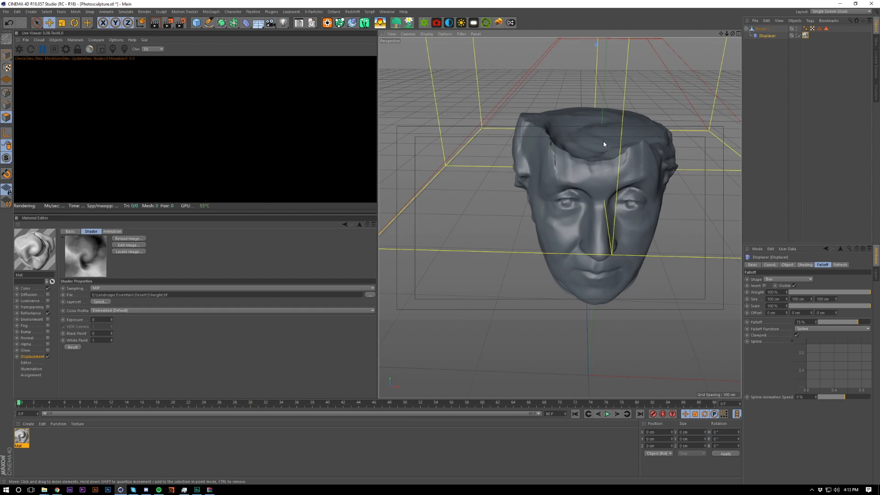
# Step: Increase the Displacer's height to 56 cm and check the stretched edge of the cut head up close
pyautogui.click(806, 265)
pyautogui.click(787, 265)
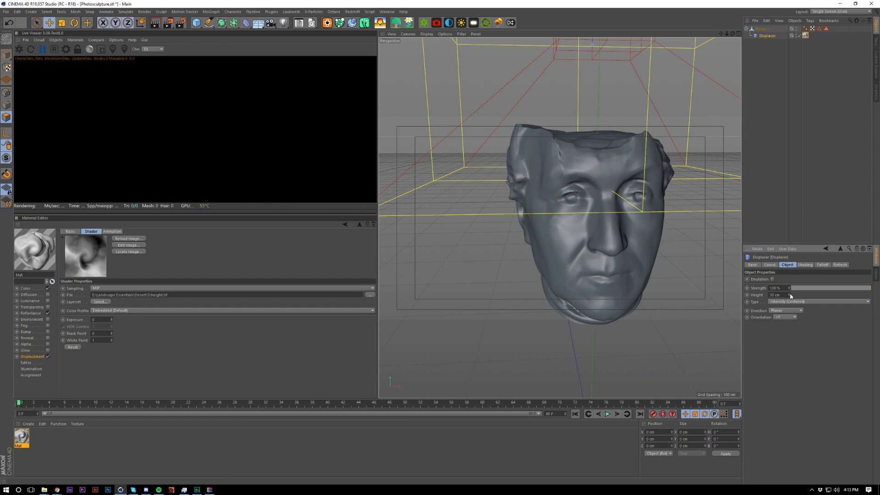
pyautogui.moveTo(790, 296); pyautogui.dragTo(587, 111)
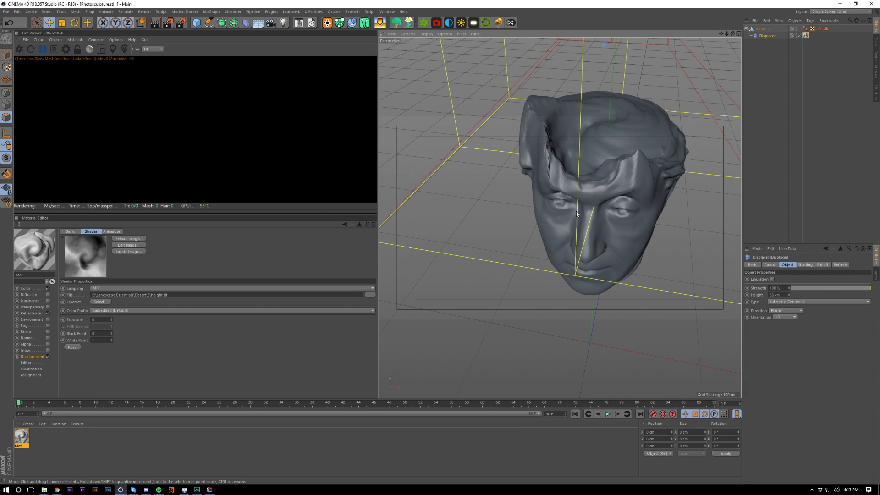
pyautogui.scroll(6, 594, 147)
pyautogui.keyDown('alt'); pyautogui.moveTo(593, 147); pyautogui.dragTo(514, 143); pyautogui.keyUp('alt')
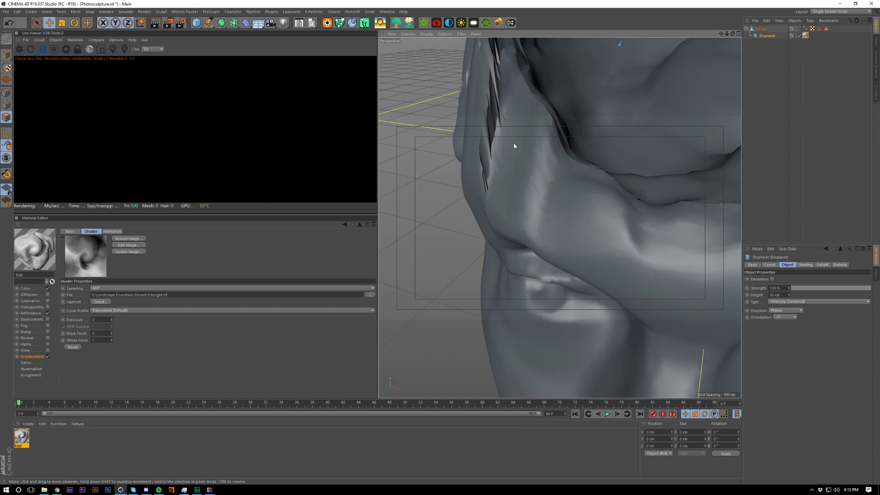
pyautogui.keyDown('alt'); pyautogui.moveTo(533, 102); pyautogui.dragTo(607, 221); pyautogui.keyUp('alt')
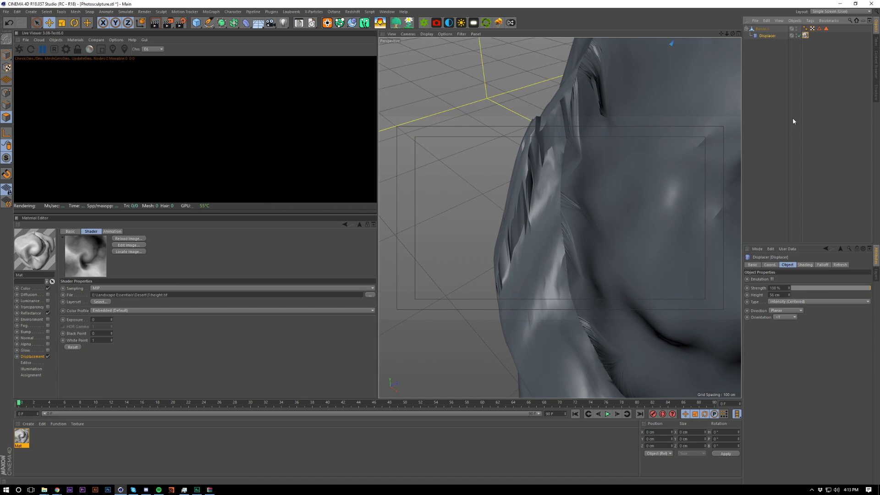
# Step: Disable the Displacer and examine the undisplaced cap's mesh and its rim in hidden-line display
pyautogui.click(795, 83)
pyautogui.click(797, 35)
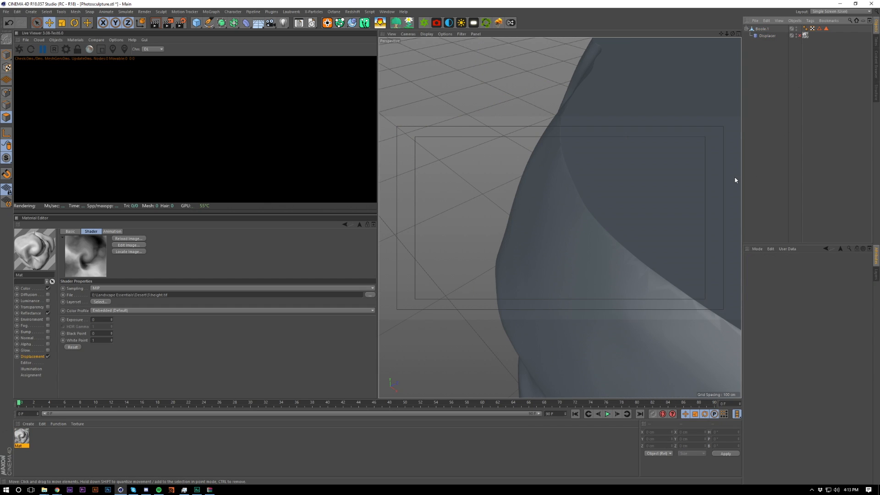
pyautogui.press('n')
pyautogui.press('f')
pyautogui.keyDown('alt'); pyautogui.moveTo(559, 218); pyautogui.dragTo(613, 232); pyautogui.keyUp('alt')
pyautogui.scroll(5, 613, 232)
pyautogui.moveTo(626, 180)
pyautogui.keyDown('alt'); pyautogui.mouseDown()
pyautogui.moveTo(545, 183)
pyautogui.moveTo(503, 262)
pyautogui.moveTo(564, 218)
pyautogui.moveTo(621, 277)
pyautogui.moveTo(609, 209)
pyautogui.moveTo(649, 312)
pyautogui.mouseUp(); pyautogui.keyUp('alt')
pyautogui.scroll(-10, 628, 313)
pyautogui.scroll(7, 629, 255)
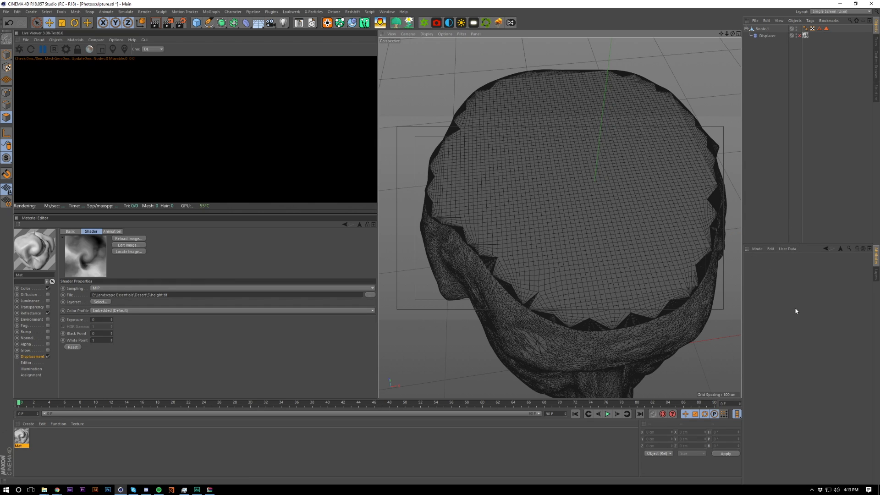
pyautogui.press('k')
pyautogui.press('j')
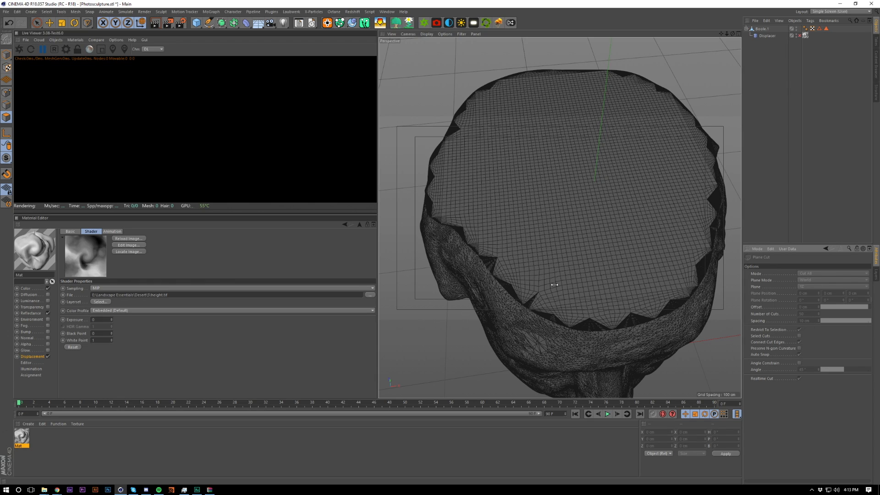
pyautogui.press('e')
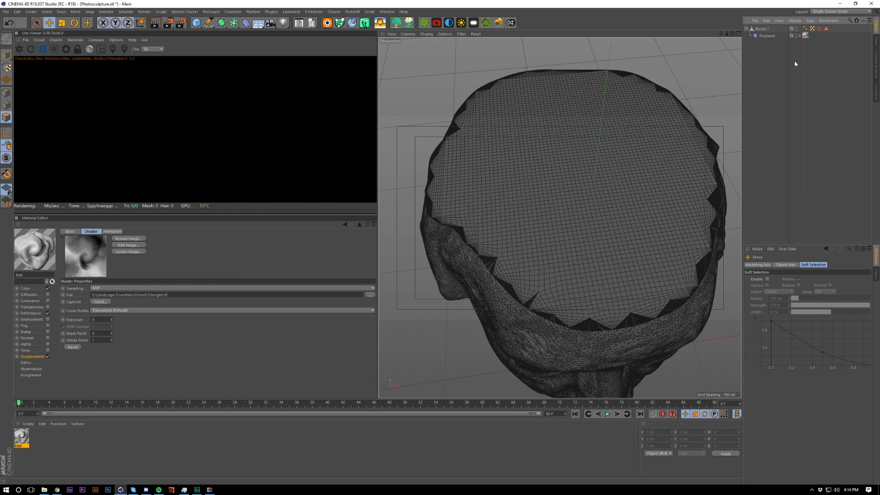
# Step: Re-enable the Displacer, check the cap's stored polygon selection, and return the head to shaded display
pyautogui.click(799, 36)
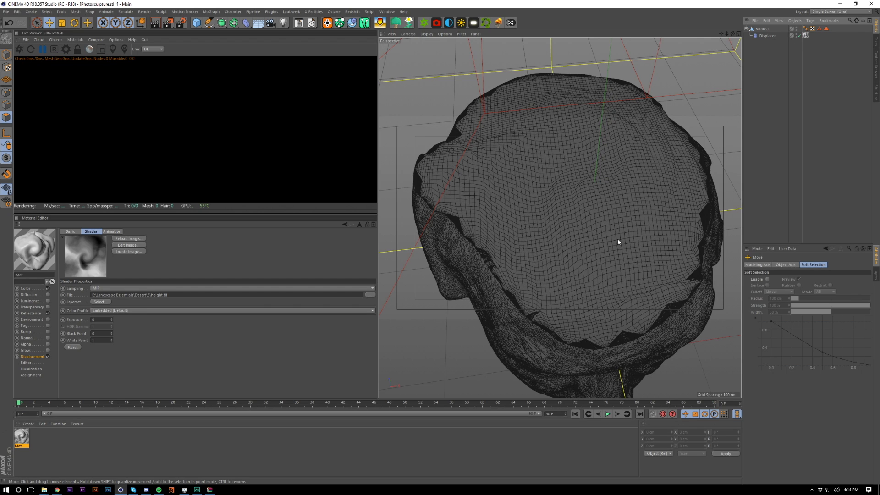
pyautogui.click(796, 45)
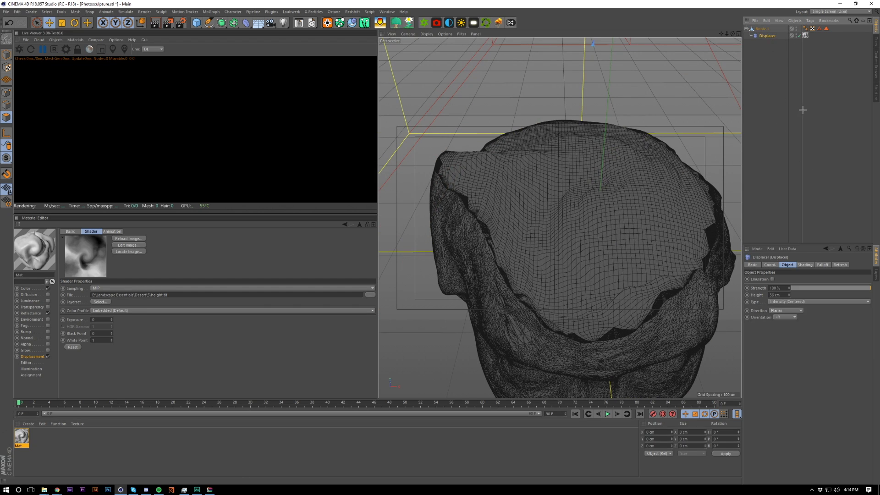
pyautogui.click(826, 28)
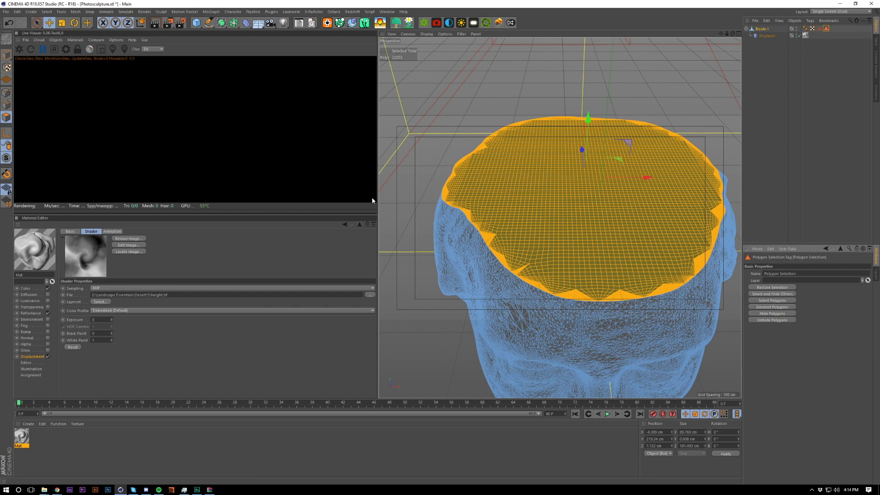
pyautogui.click(815, 192)
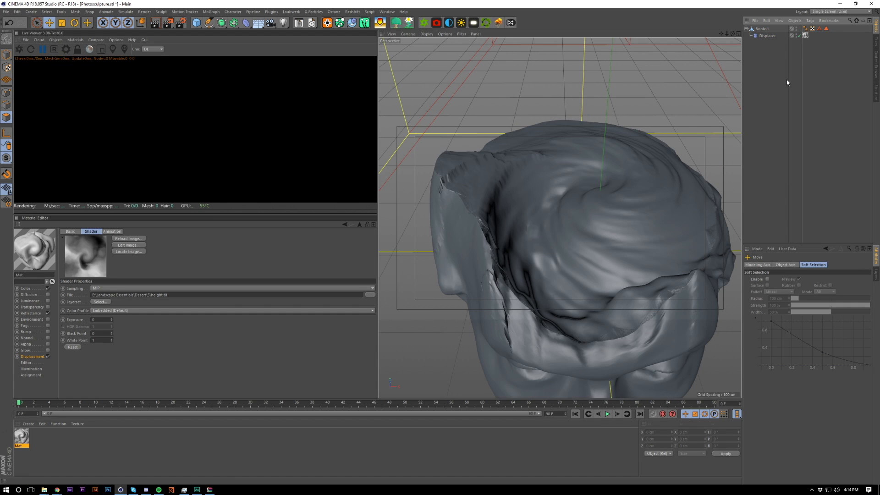
# Step: Change the Phong angle on the bust's Phong tag to smooth the shading across the displaced head
pyautogui.scroll(-5, 588, 257)
pyautogui.keyDown('alt'); pyautogui.moveTo(587, 276); pyautogui.dragTo(607, 243); pyautogui.keyUp('alt')
pyautogui.scroll(5, 607, 244)
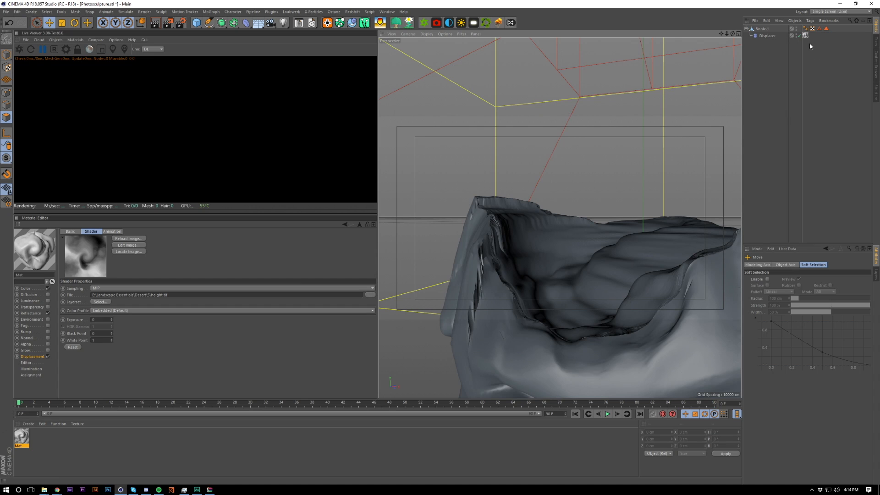
pyautogui.click(808, 28)
pyautogui.doubleClick(792, 285)
pyautogui.write('80')
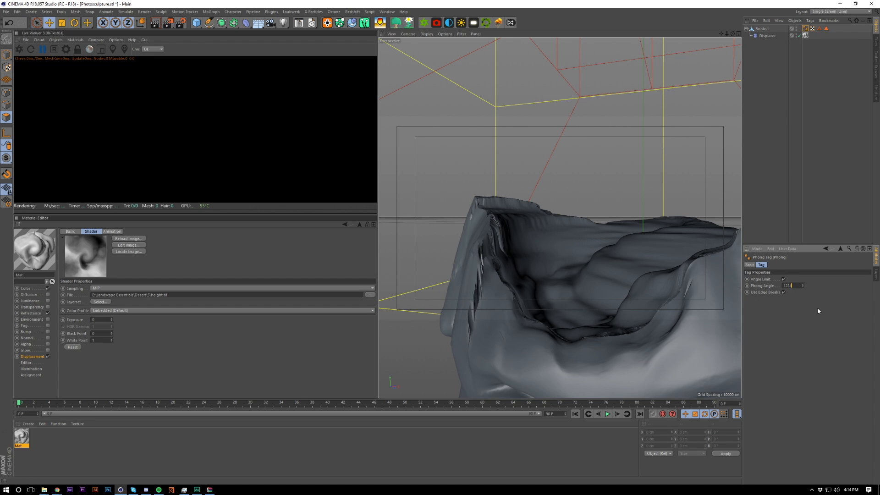
pyautogui.click(818, 309)
pyautogui.click(824, 202)
# Step: Add an X-Particles emitter to the scene and set its emitter shape to Circle
pyautogui.moveTo(523, 322)
pyautogui.keyDown('alt'); pyautogui.mouseDown()
pyautogui.moveTo(477, 315)
pyautogui.moveTo(497, 261)
pyautogui.moveTo(474, 304)
pyautogui.moveTo(599, 323)
pyautogui.moveTo(627, 263)
pyautogui.mouseUp(); pyautogui.keyUp('alt')
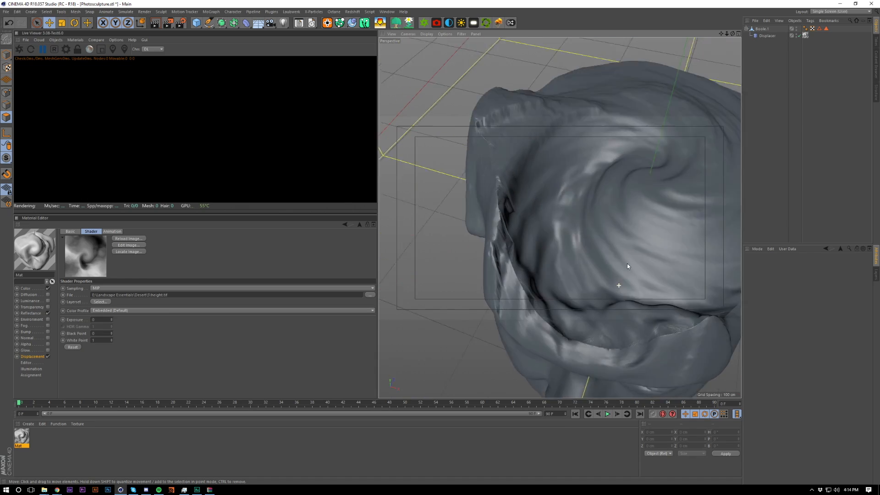
pyautogui.scroll(-6, 626, 263)
pyautogui.keyDown('alt'); pyautogui.moveTo(600, 297); pyautogui.dragTo(576, 280); pyautogui.keyUp('alt')
pyautogui.scroll(6, 626, 249)
pyautogui.scroll(-5, 565, 263)
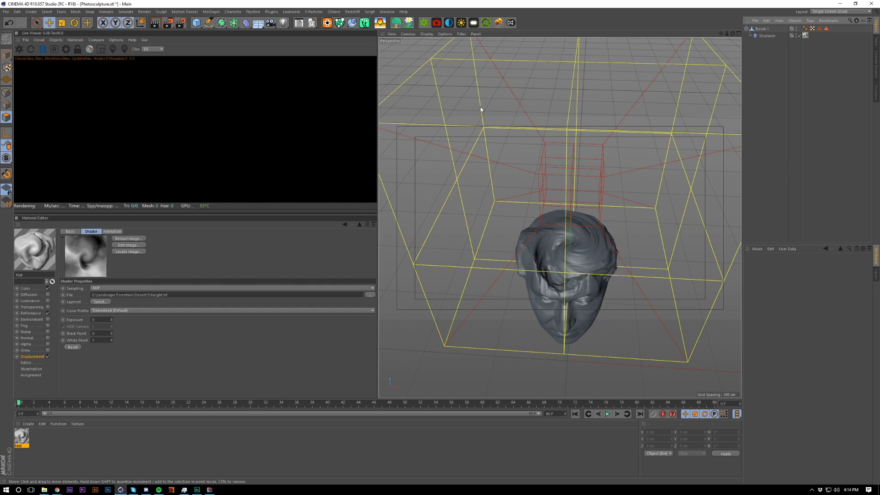
pyautogui.click(308, 12)
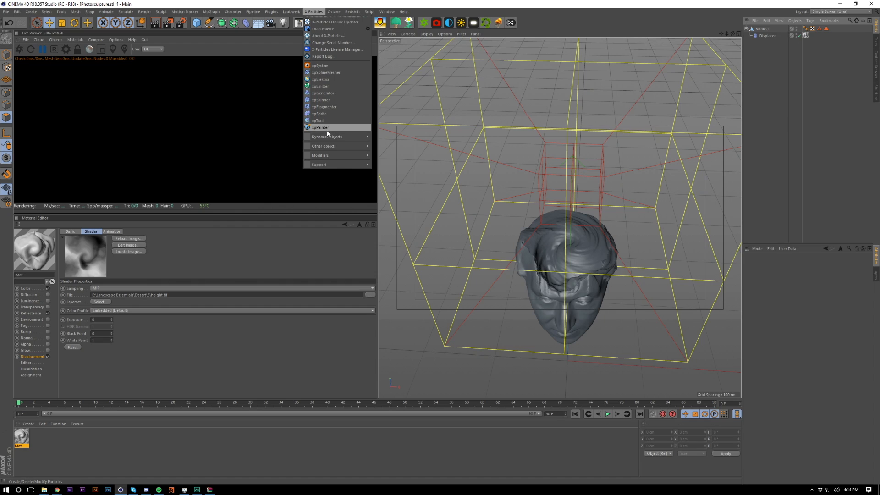
pyautogui.click(329, 86)
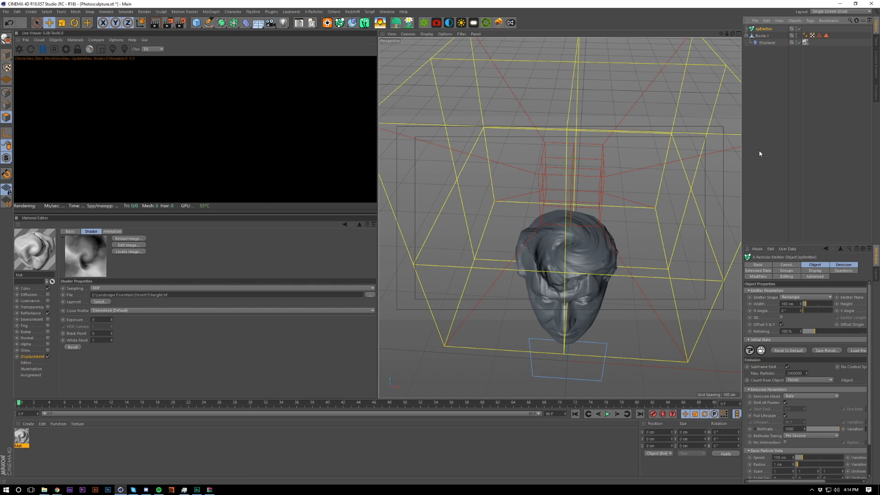
pyautogui.click(804, 297)
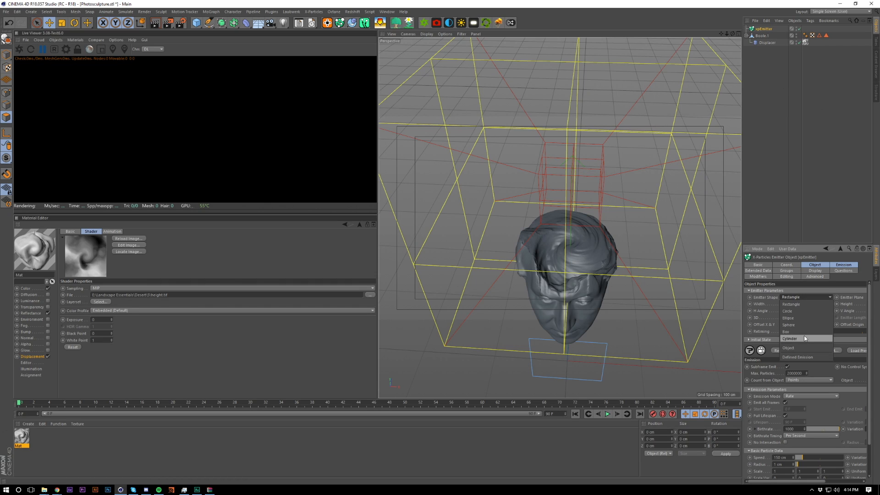
pyautogui.click(806, 311)
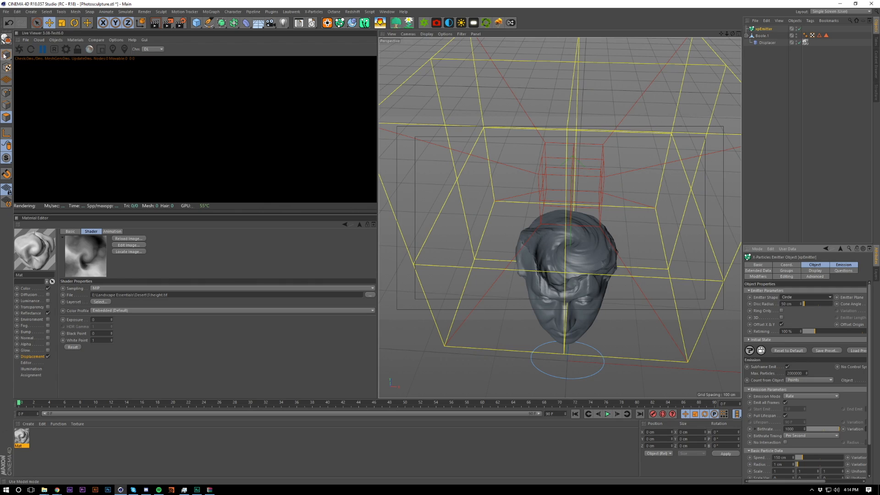
# Step: Place the emitter above the head at about 271 cm, facing straight down at -90°, and scale it down to about 14 cm
pyautogui.press('r')
pyautogui.moveTo(565, 379); pyautogui.dragTo(580, 241)
pyautogui.press('e')
pyautogui.press('t')
pyautogui.moveTo(599, 249)
pyautogui.mouseDown()
pyautogui.moveTo(523, 250)
pyautogui.moveTo(604, 245)
pyautogui.mouseUp()
pyautogui.keyDown('alt'); pyautogui.moveTo(604, 245); pyautogui.dragTo(567, 216, button='right'); pyautogui.keyUp('alt')
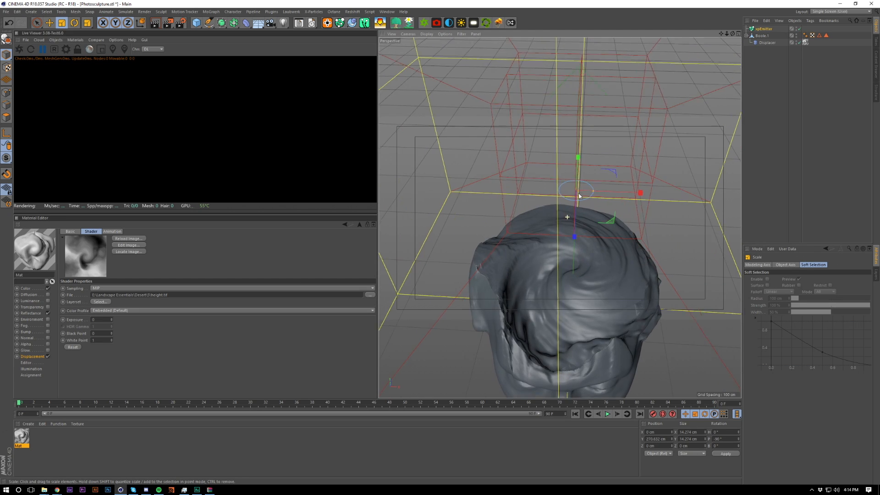
pyautogui.keyDown('alt'); pyautogui.moveTo(568, 216); pyautogui.dragTo(607, 218); pyautogui.keyUp('alt')
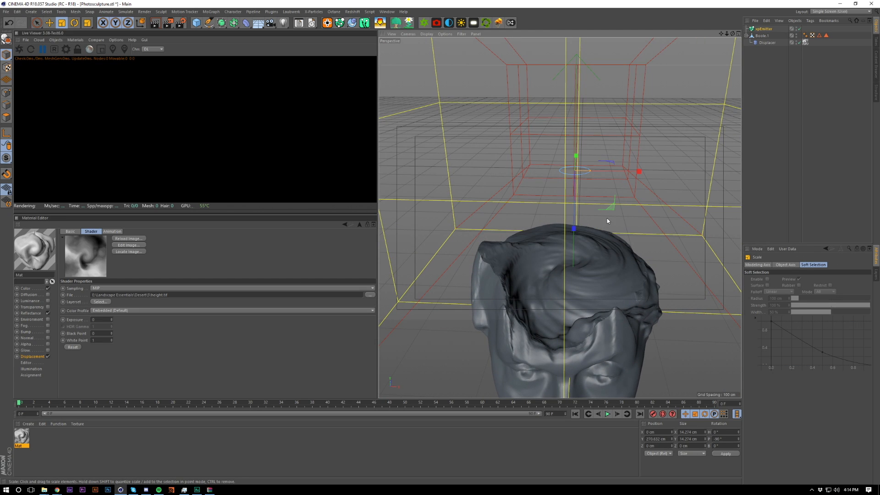
# Step: Play a short preview of the emission, rewind, and raise the emitter by about 3 cm
pyautogui.click(608, 415)
pyautogui.click(576, 415)
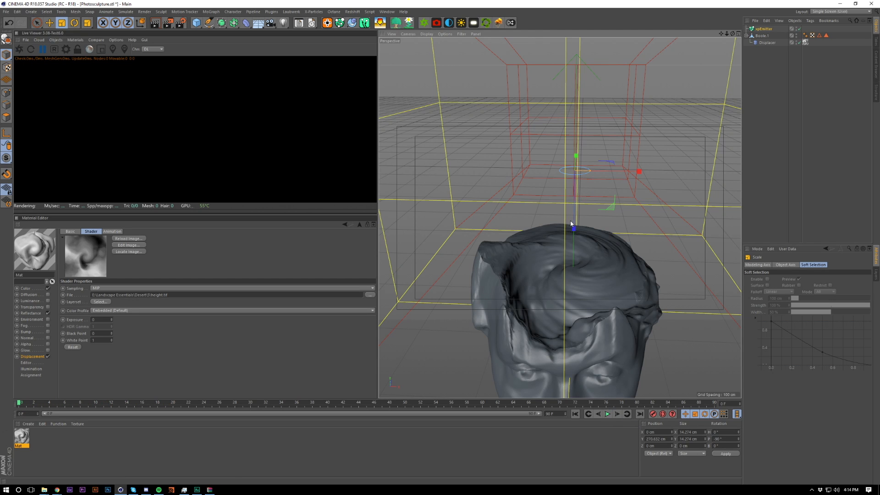
pyautogui.keyDown('alt'); pyautogui.moveTo(596, 257); pyautogui.dragTo(561, 276, button='right'); pyautogui.keyUp('alt')
pyautogui.keyDown('alt'); pyautogui.moveTo(567, 274); pyautogui.dragTo(570, 241); pyautogui.keyUp('alt')
pyautogui.press('e')
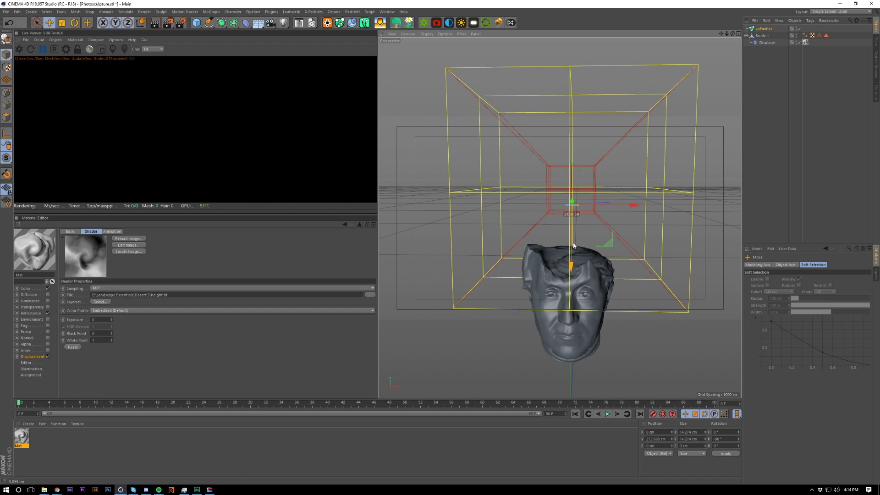
pyautogui.click(790, 162)
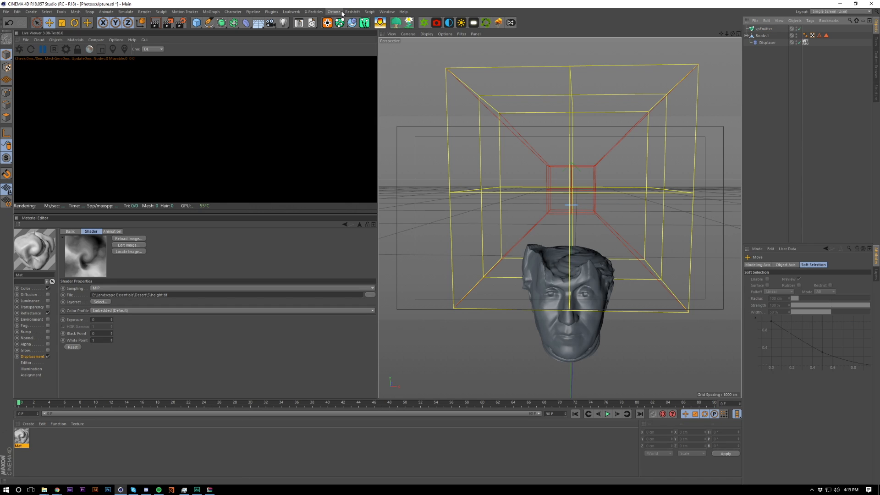
# Step: Add an X-Particles fluid domain and raise it in the front view so it surrounds the head
pyautogui.click(320, 12)
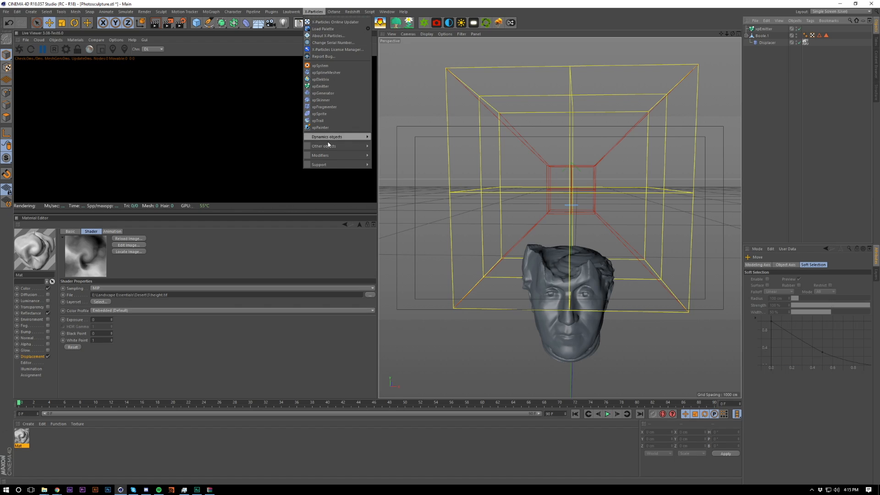
pyautogui.moveTo(332, 139)
pyautogui.click(388, 139)
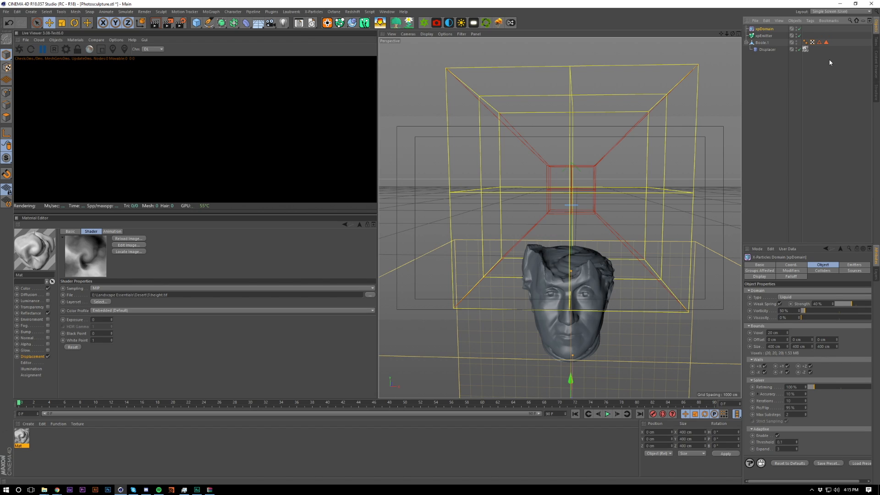
pyautogui.press('F2')
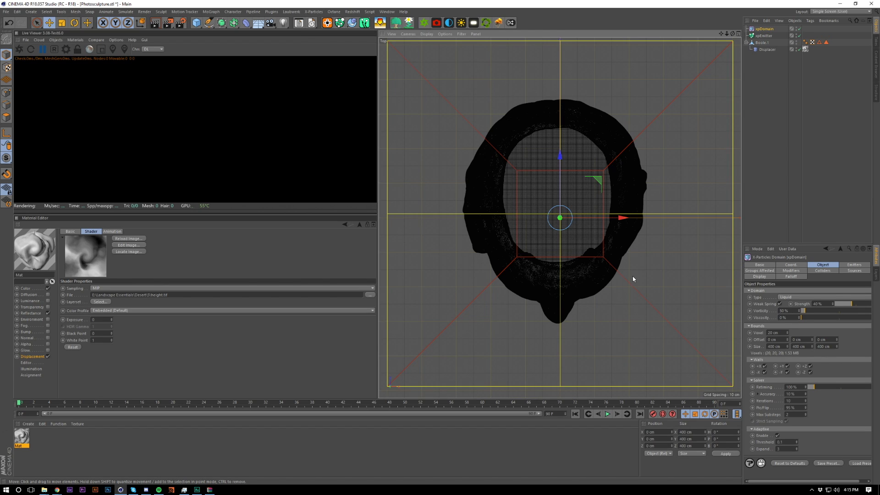
pyautogui.press('F3')
pyautogui.press('F4')
pyautogui.scroll(-5, 614, 212)
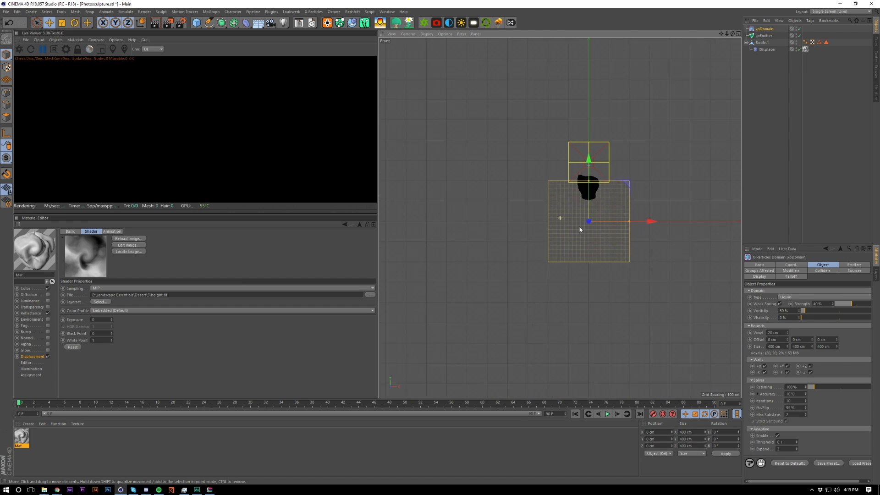
pyautogui.moveTo(590, 173); pyautogui.dragTo(590, 147)
pyautogui.scroll(5, 651, 224)
# Step: Shrink the fluid domain to about 194 x 200 x 194 cm and lower it to about 175 cm around the head
pyautogui.press('t')
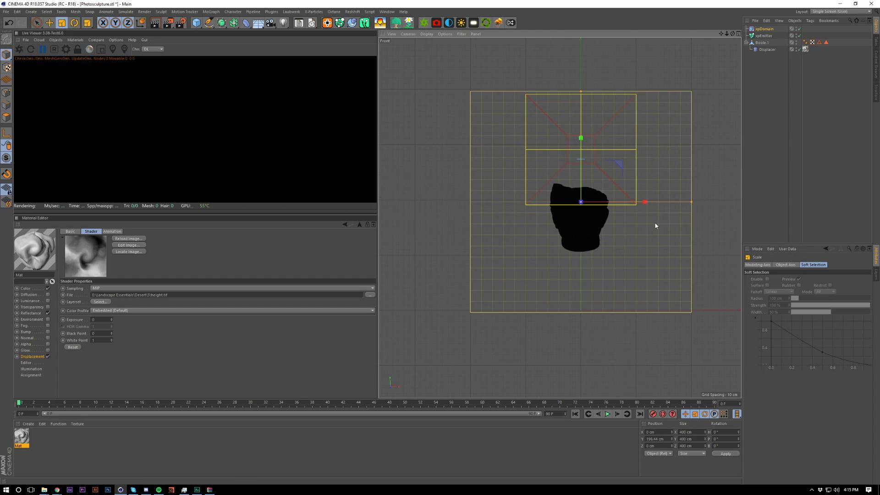
pyautogui.moveTo(655, 226); pyautogui.dragTo(473, 233)
pyautogui.press('e')
pyautogui.moveTo(581, 149); pyautogui.dragTo(580, 177)
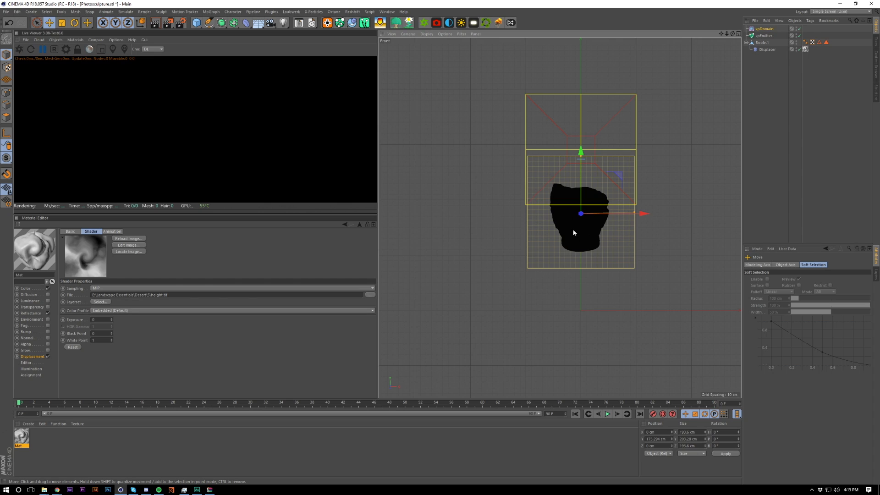
pyautogui.scroll(3, 591, 224)
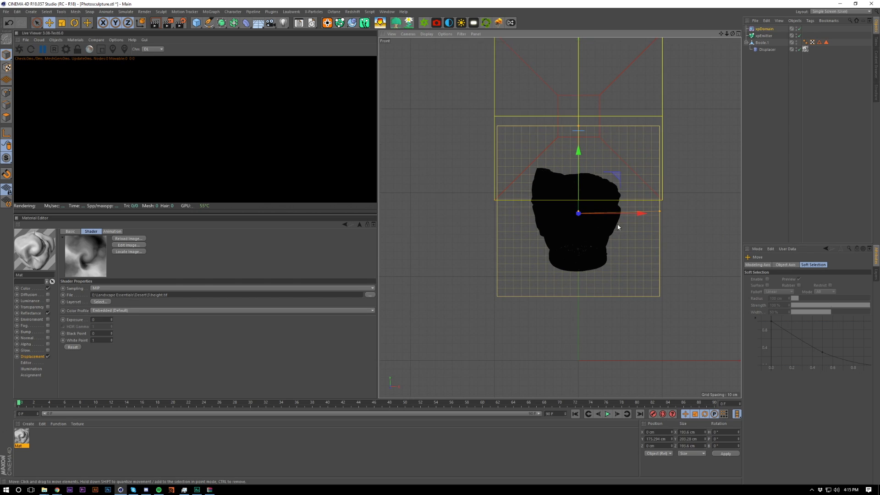
pyautogui.press('F1')
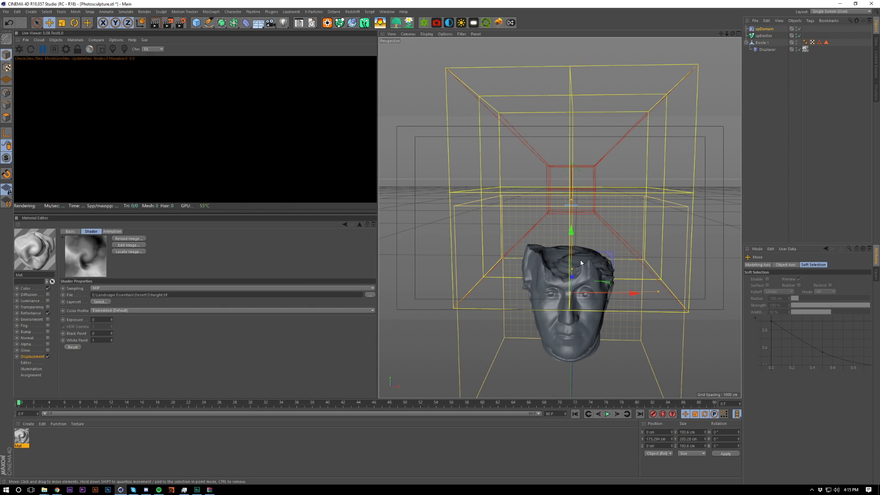
pyautogui.keyDown('alt'); pyautogui.moveTo(581, 263); pyautogui.dragTo(616, 208); pyautogui.keyUp('alt')
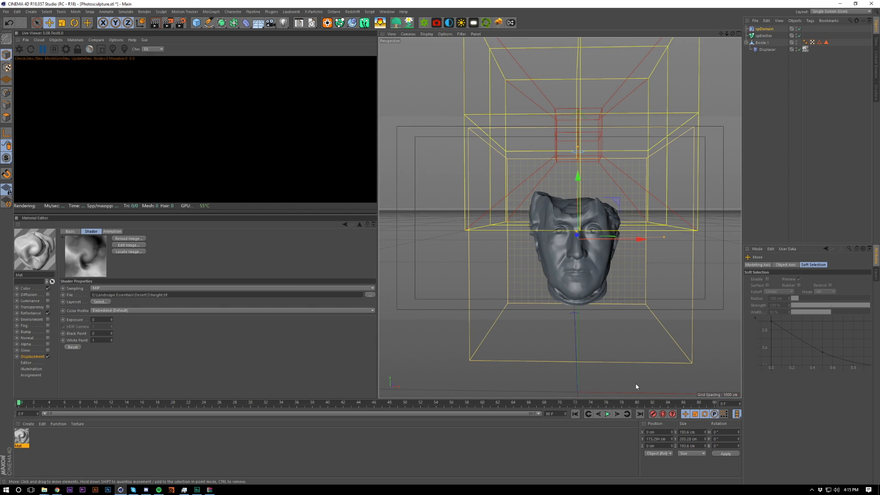
# Step: Set the fluid domain's viscosity to 5% and its voxel size to 5 cm
pyautogui.click(762, 29)
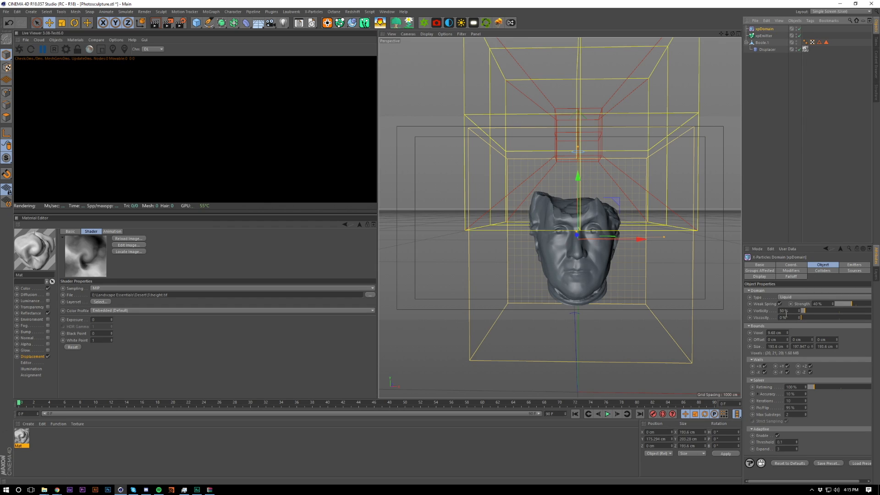
pyautogui.click(784, 318)
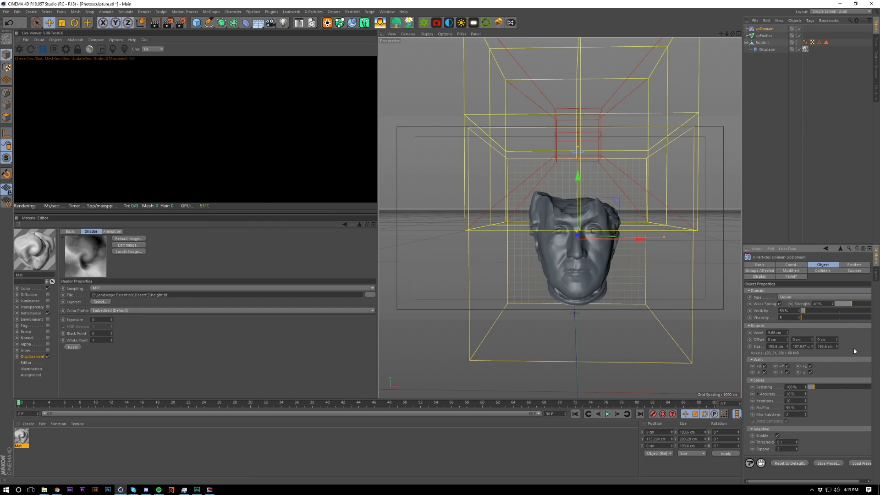
pyautogui.press('Return')
pyautogui.scroll(5, 587, 208)
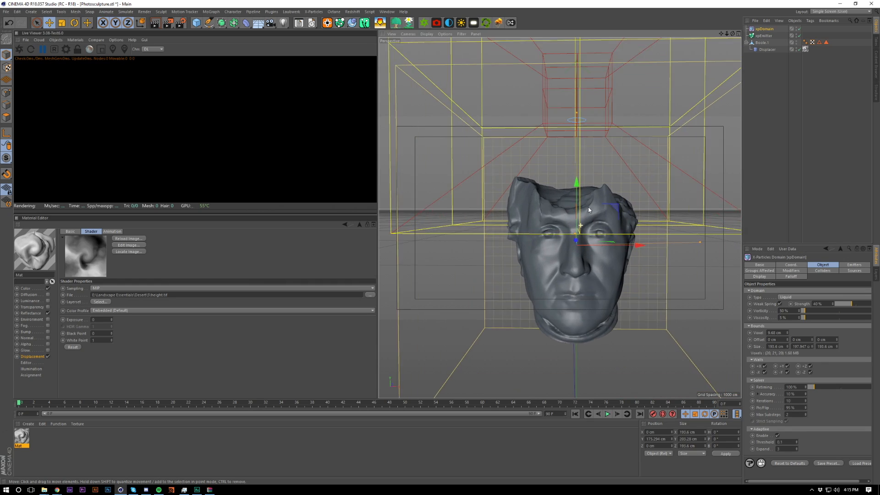
pyautogui.moveTo(593, 200)
pyautogui.keyDown('alt'); pyautogui.mouseDown()
pyautogui.moveTo(590, 269)
pyautogui.moveTo(577, 201)
pyautogui.moveTo(584, 210)
pyautogui.mouseUp(); pyautogui.keyUp('alt')
pyautogui.scroll(-4, 590, 259)
pyautogui.scroll(-5, 578, 216)
pyautogui.doubleClick(782, 333)
pyautogui.write('5')
pyautogui.press('Return')
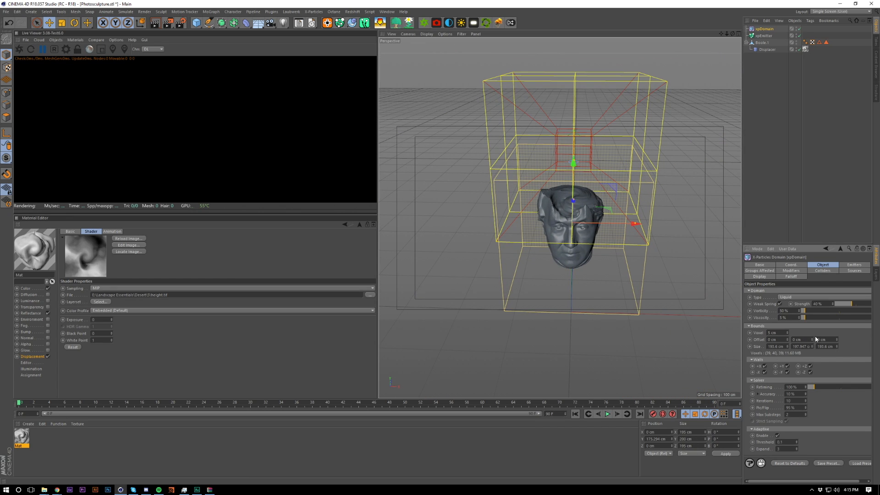
# Step: Hide the Displacer's falloff boxes from view while leaving the deformer enabled
pyautogui.scroll(5, 579, 270)
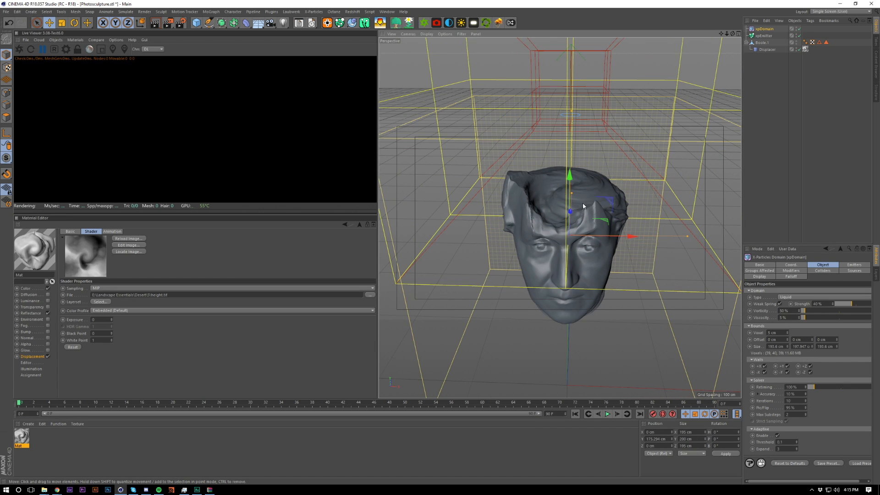
pyautogui.keyDown('alt'); pyautogui.moveTo(583, 206); pyautogui.dragTo(549, 210); pyautogui.keyUp('alt')
pyautogui.click(819, 93)
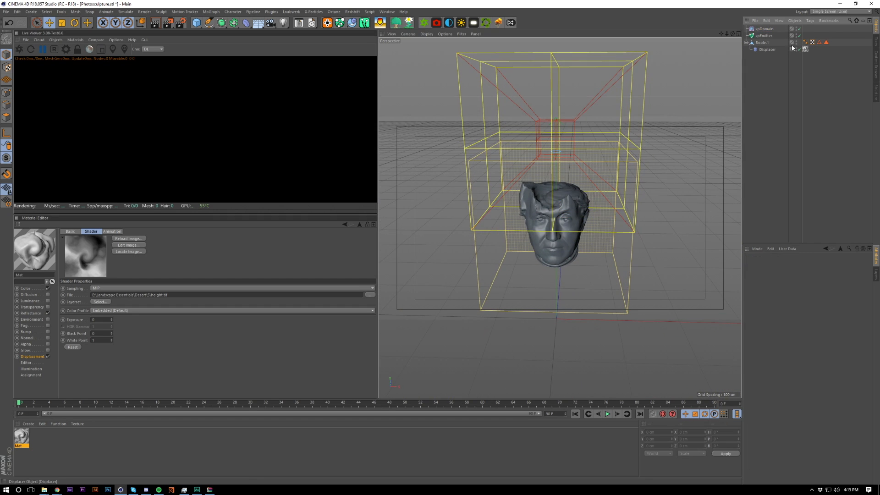
pyautogui.keyDown('alt'); pyautogui.click(797, 49); pyautogui.keyUp('alt')
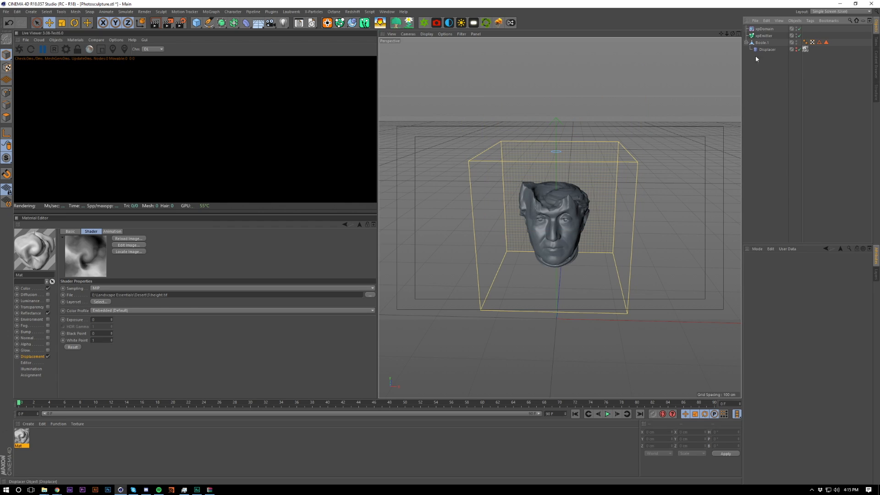
# Step: Play the particle simulation above the head up close and return to the first frame
pyautogui.click(608, 414)
pyautogui.click(608, 416)
pyautogui.keyDown('alt'); pyautogui.moveTo(558, 234); pyautogui.dragTo(582, 212); pyautogui.keyUp('alt')
pyautogui.scroll(5, 577, 185)
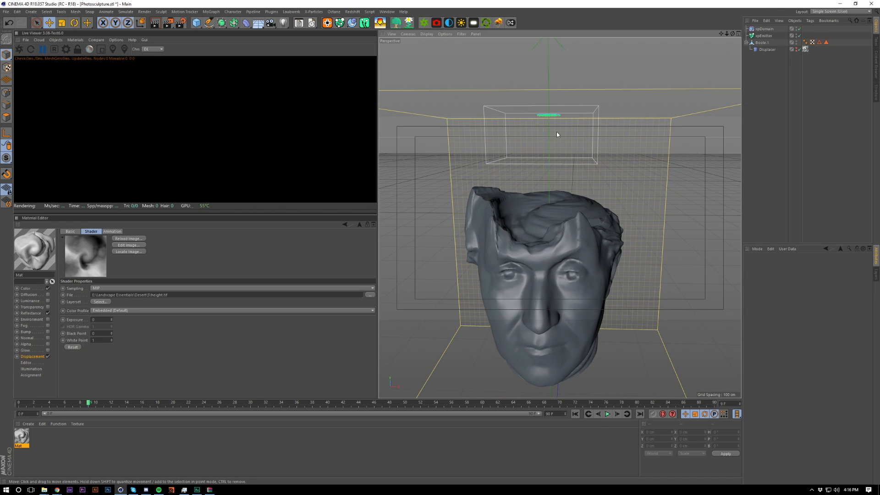
pyautogui.click(607, 414)
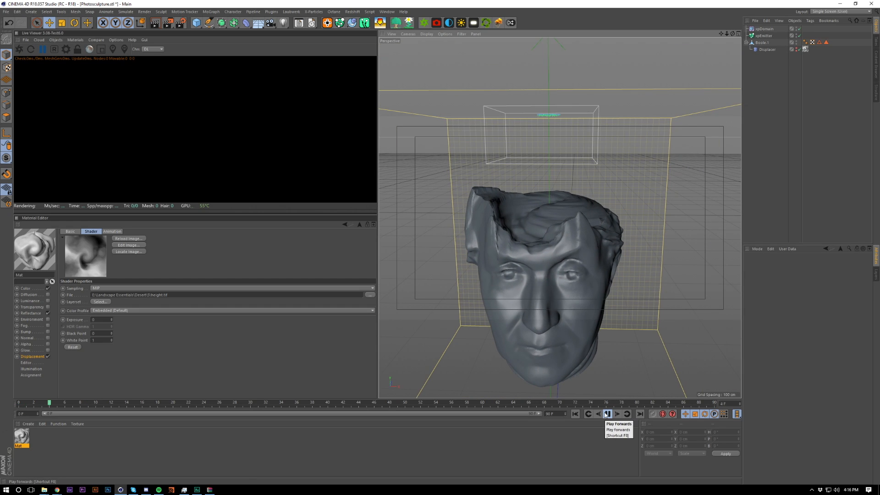
pyautogui.click(607, 415)
pyautogui.hotkey('shift', 'f')
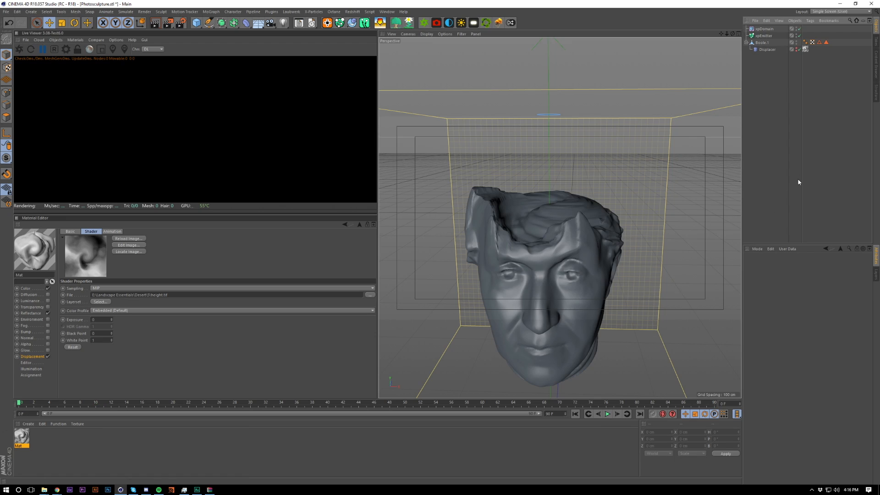
# Step: Add an xpGravity motion modifier to the particle setup
pyautogui.hotkey('shift', 'c')
pyautogui.press('Escape')
pyautogui.click(319, 12)
pyautogui.moveTo(328, 146)
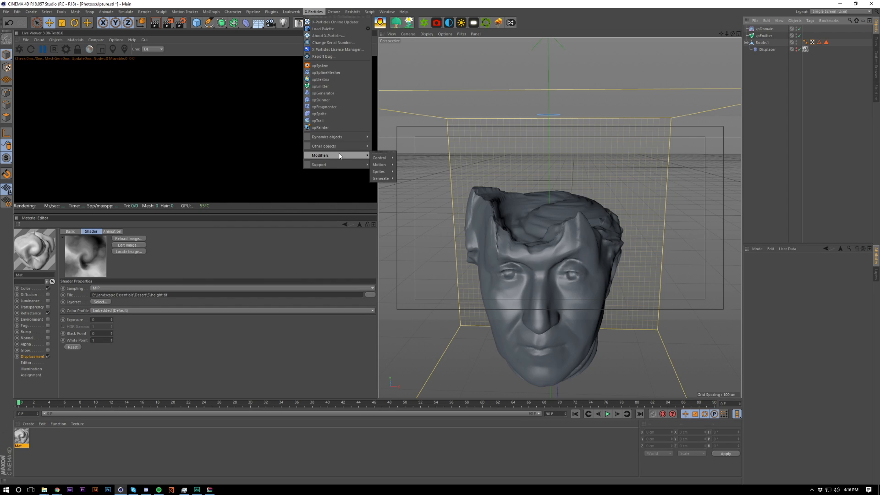
pyautogui.moveTo(385, 166)
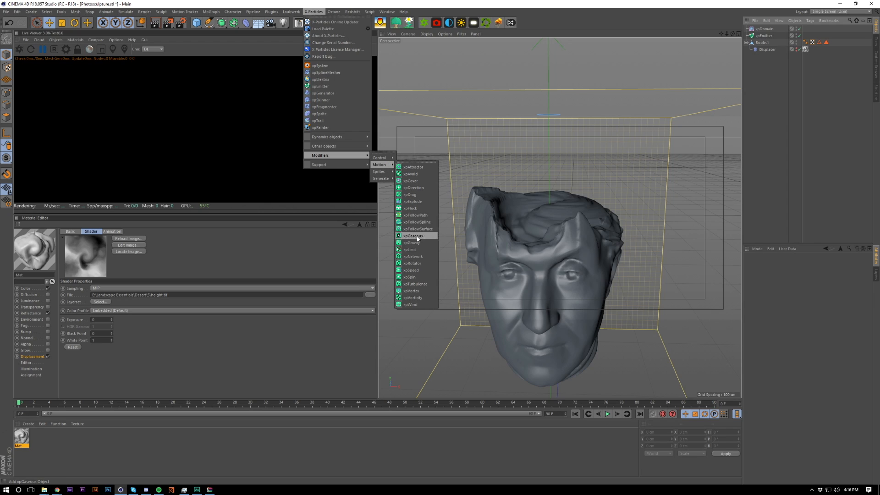
pyautogui.click(418, 244)
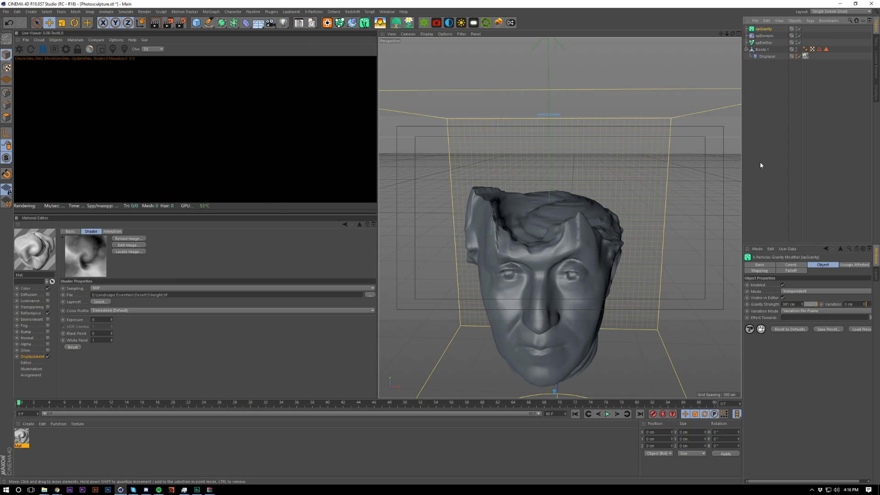
# Step: Play the simulation with gravity active, pause it and examine the falling particle stream from above the head
pyautogui.click(608, 415)
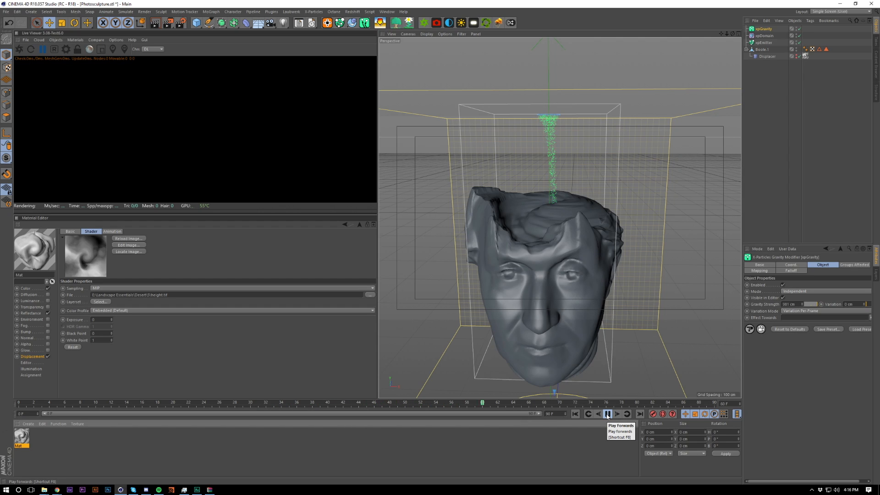
pyautogui.click(608, 414)
pyautogui.scroll(-5, 550, 285)
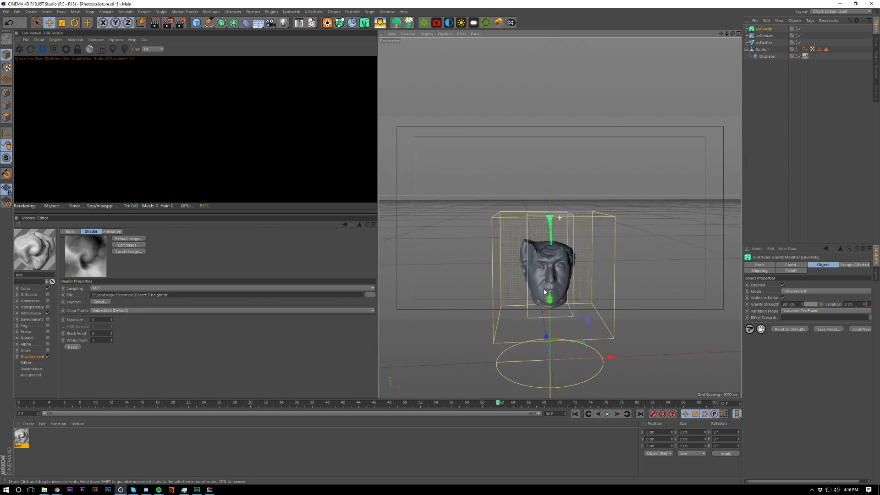
pyautogui.moveTo(546, 292)
pyautogui.keyDown('alt'); pyautogui.mouseDown()
pyautogui.moveTo(568, 301)
pyautogui.moveTo(549, 307)
pyautogui.mouseUp(); pyautogui.keyUp('alt')
pyautogui.scroll(5, 548, 307)
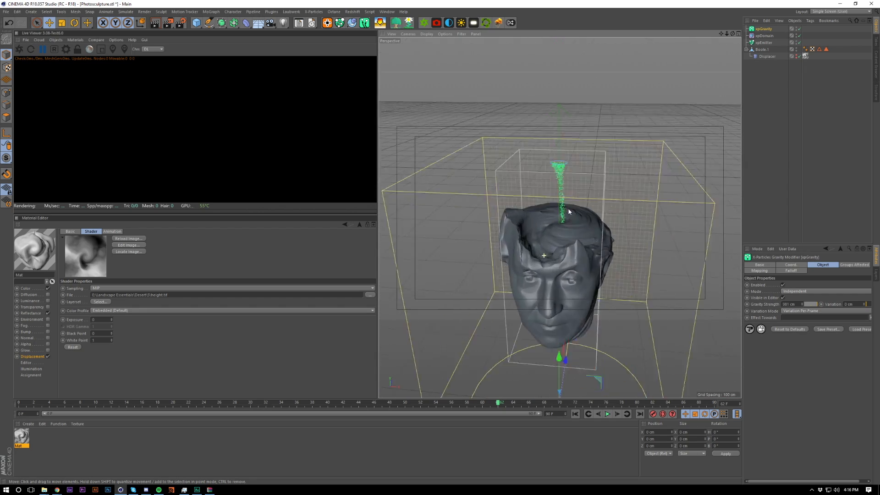
pyautogui.keyDown('alt'); pyautogui.moveTo(568, 211); pyautogui.dragTo(590, 294); pyautogui.keyUp('alt')
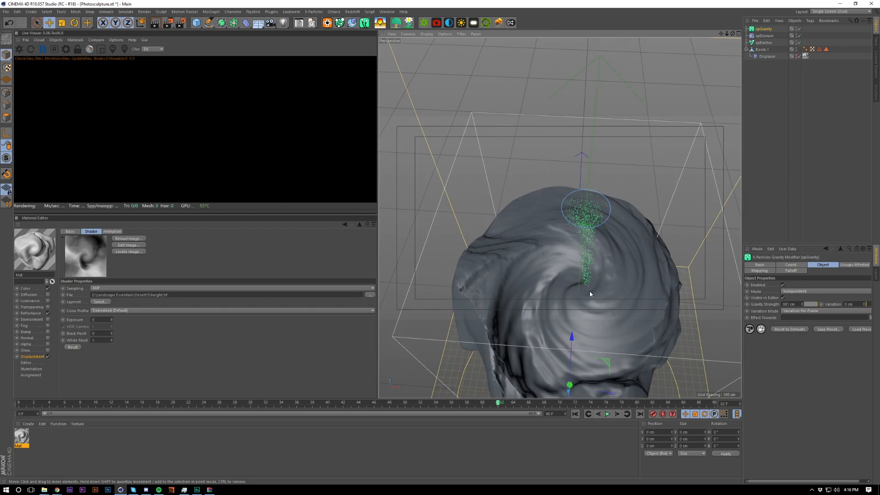
# Step: Shift the particle emitter along X to about -2.05 cm, undo the accidental extra move, and return to the first frame
pyautogui.click(764, 43)
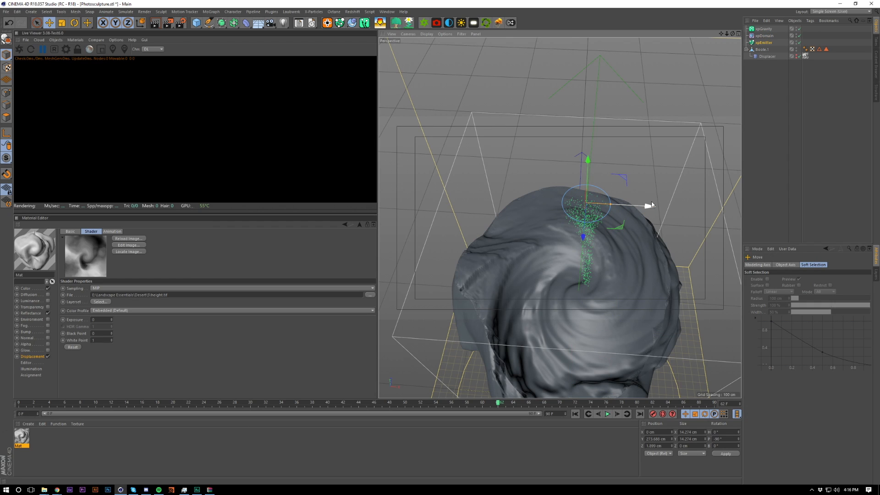
pyautogui.moveTo(649, 202); pyautogui.dragTo(571, 283)
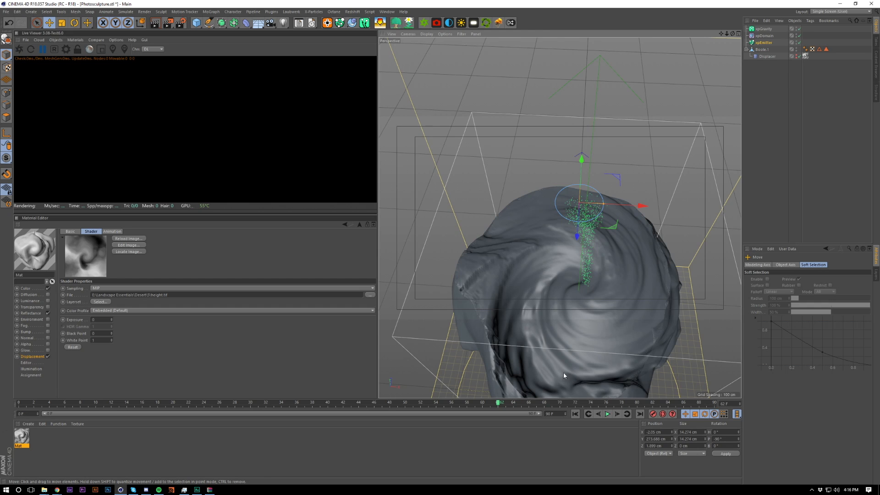
pyautogui.keyDown('alt'); pyautogui.moveTo(564, 373); pyautogui.dragTo(565, 180); pyautogui.keyUp('alt')
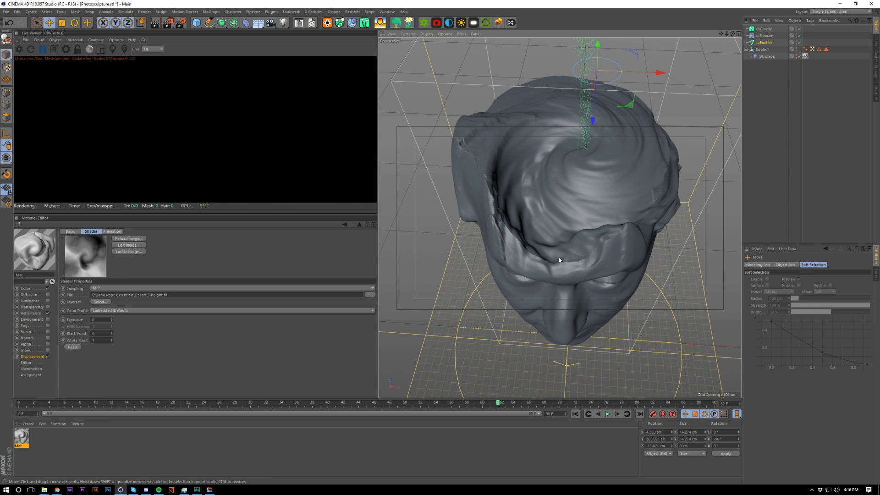
pyautogui.hotkey('ctrl', 'z')
pyautogui.keyDown('alt'); pyautogui.moveTo(592, 185); pyautogui.dragTo(588, 270, button='middle'); pyautogui.keyUp('alt')
pyautogui.hotkey('shift', 'f')
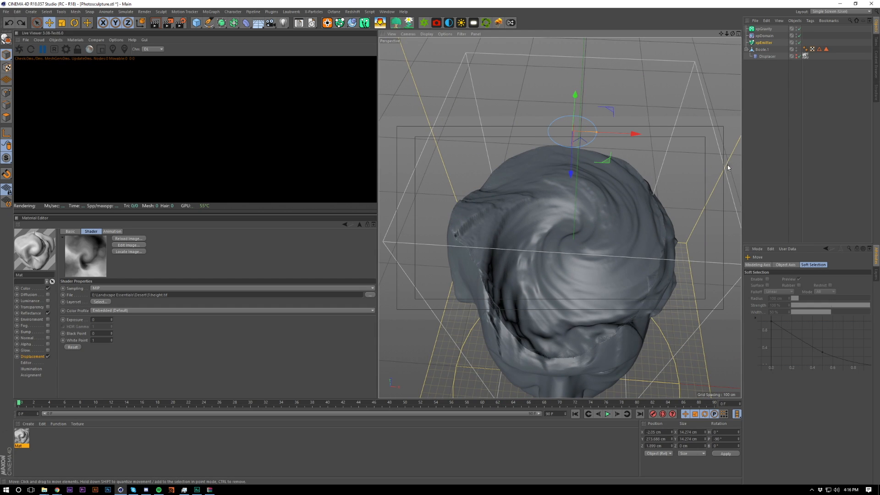
# Step: Raise the fluid domain in the front view to about Y 104.3 cm so its box extends above the emitter
pyautogui.click(769, 43)
pyautogui.click(845, 265)
pyautogui.keyDown('alt'); pyautogui.moveTo(608, 254); pyautogui.dragTo(598, 225); pyautogui.keyUp('alt')
pyautogui.scroll(-8, 606, 243)
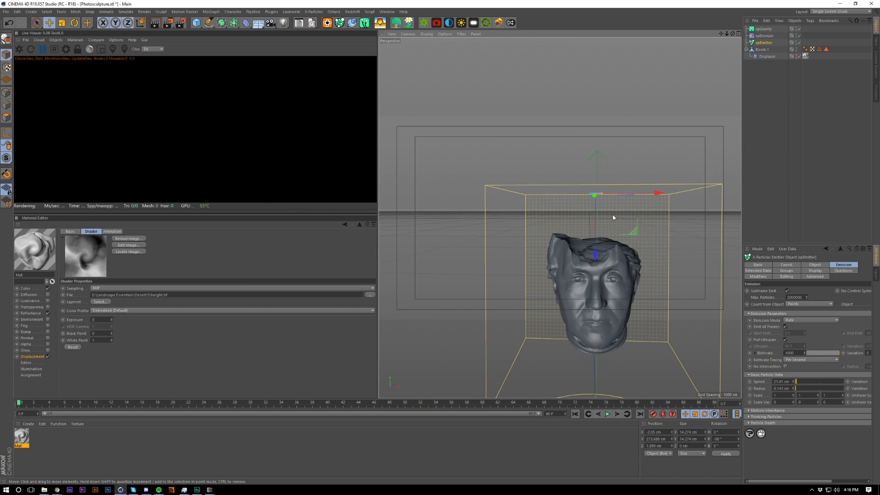
pyautogui.press('F4')
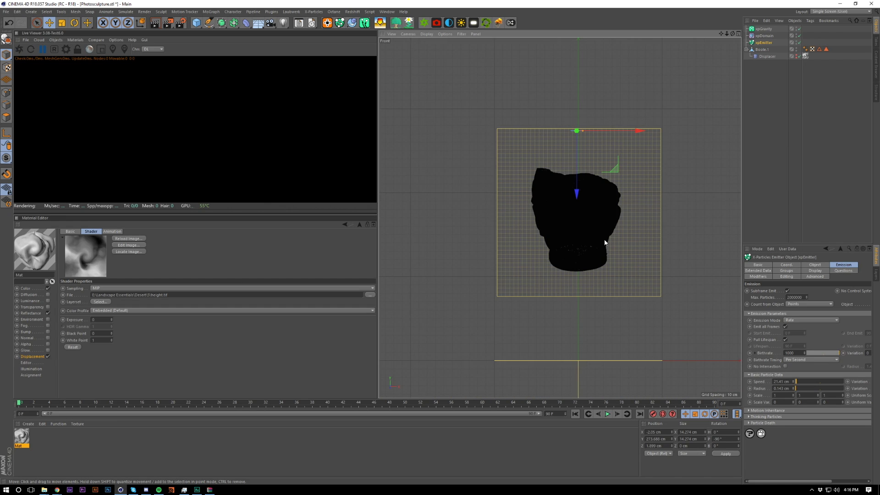
pyautogui.click(765, 36)
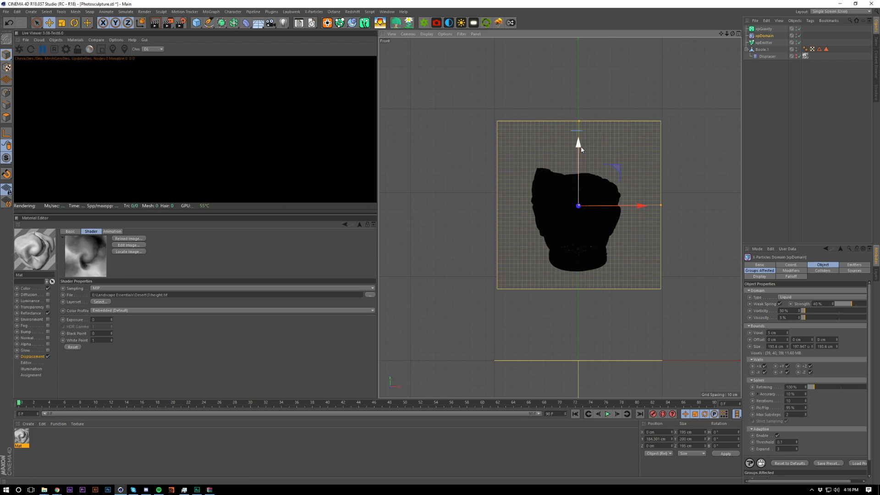
pyautogui.press('F1')
pyautogui.keyDown('alt'); pyautogui.moveTo(621, 182); pyautogui.dragTo(611, 297); pyautogui.keyUp('alt')
pyautogui.scroll(4, 619, 232)
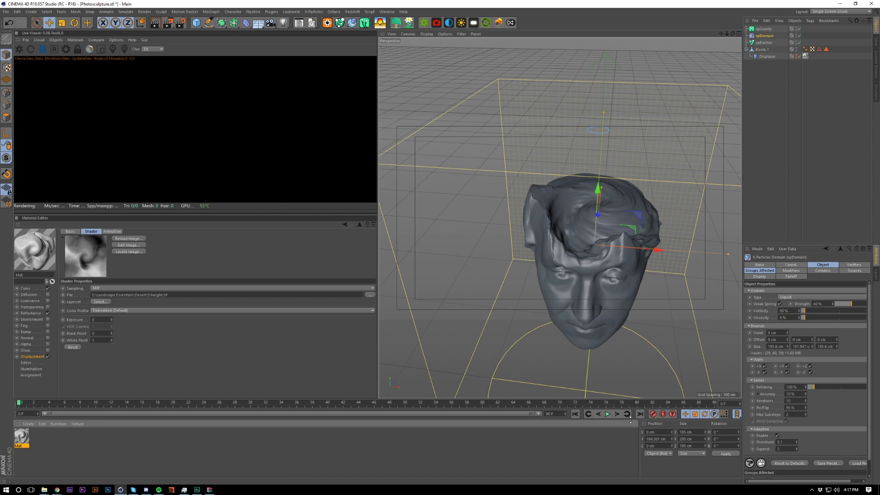
# Step: Set the particle emitter's birthrate to 10000
pyautogui.click(608, 414)
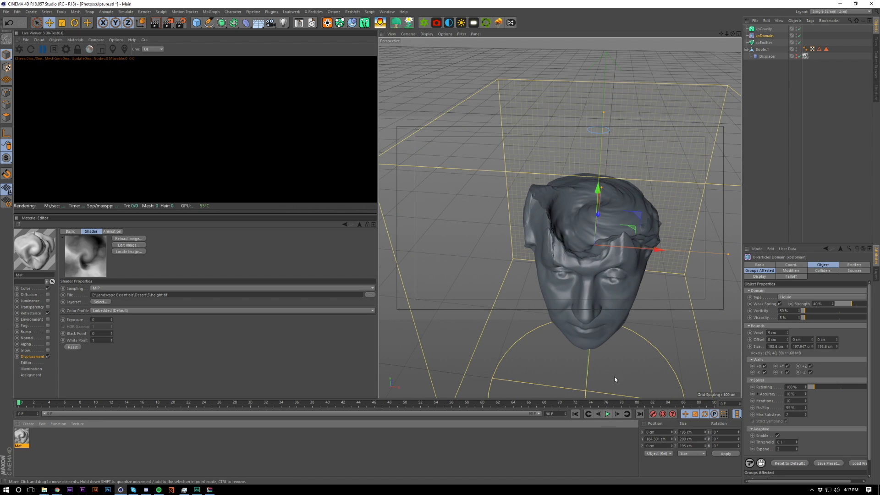
pyautogui.click(804, 152)
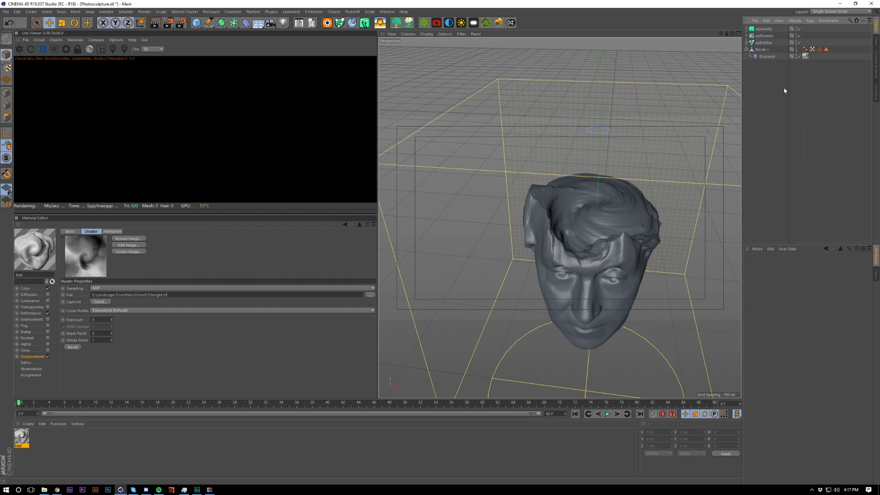
pyautogui.click(764, 43)
pyautogui.click(796, 353)
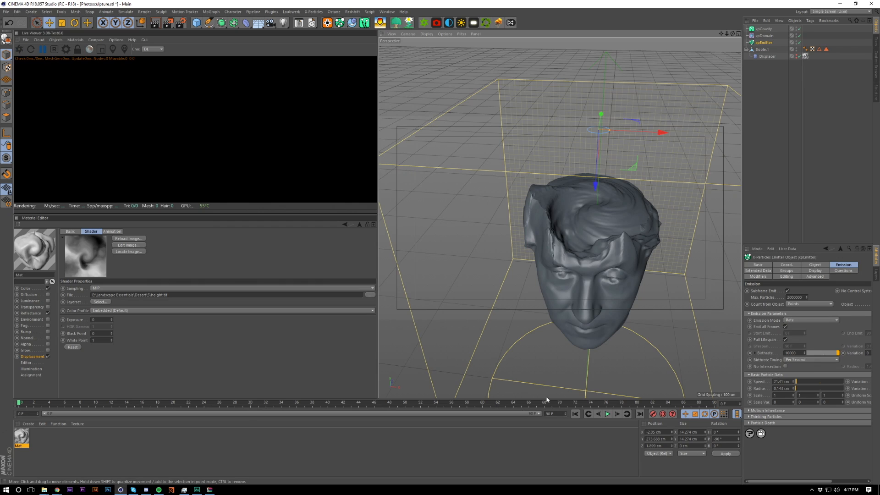
# Step: Play the denser particle stream above the head twice, return to the first frame and clear the selection
pyautogui.click(608, 414)
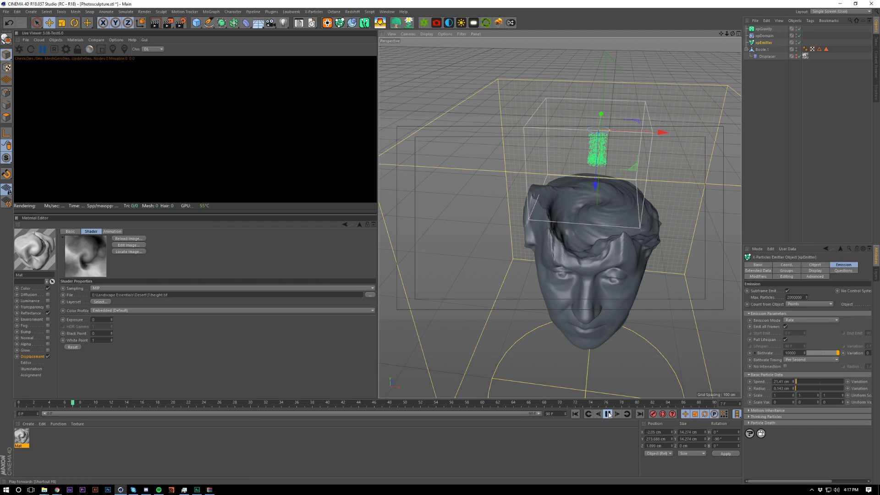
pyautogui.click(610, 415)
pyautogui.hotkey('shift', 'f')
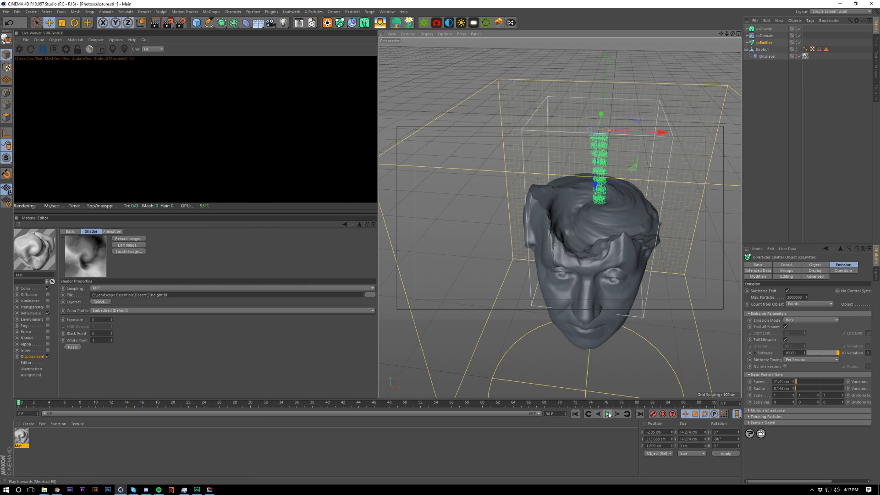
pyautogui.click(609, 415)
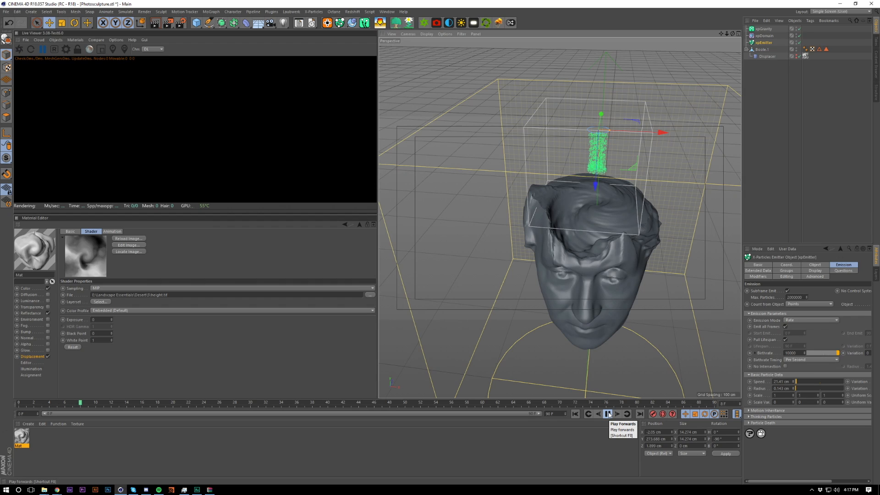
pyautogui.click(609, 415)
pyautogui.hotkey('shift', 'f')
pyautogui.click(786, 215)
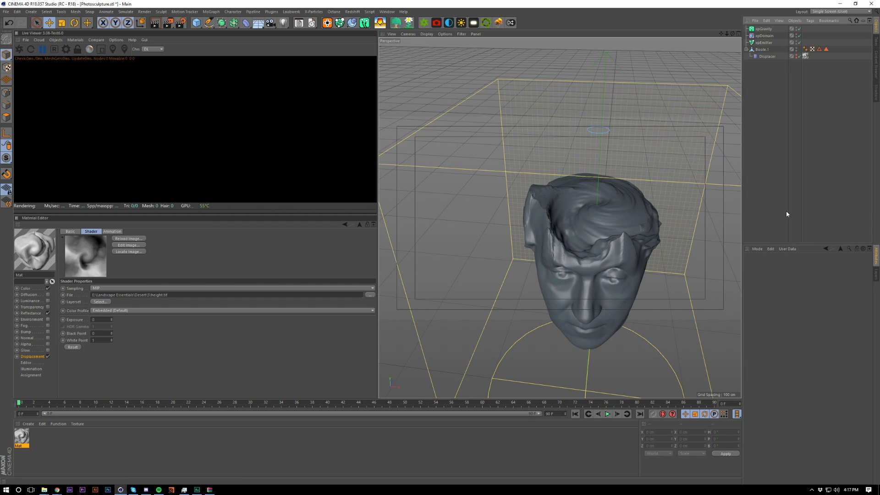
# Step: Hide the original displaced bust and paste a copy of it with its Displacer into the scene
pyautogui.click(764, 50)
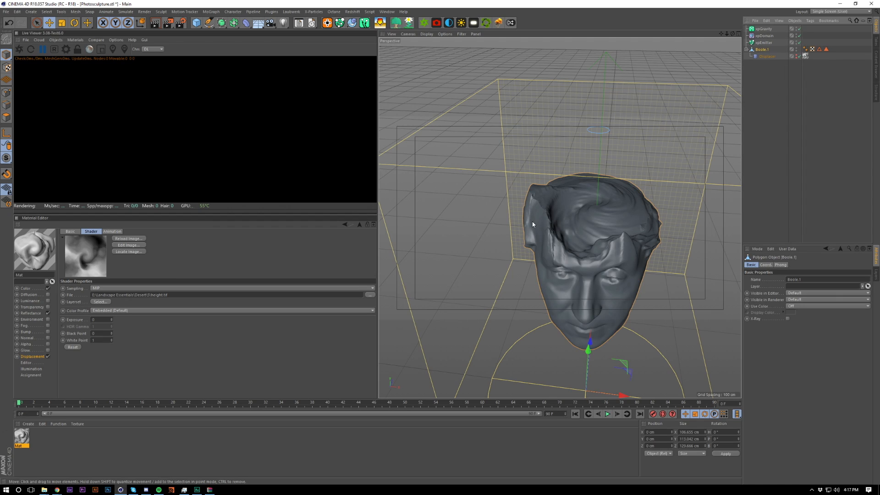
pyautogui.scroll(5, 612, 197)
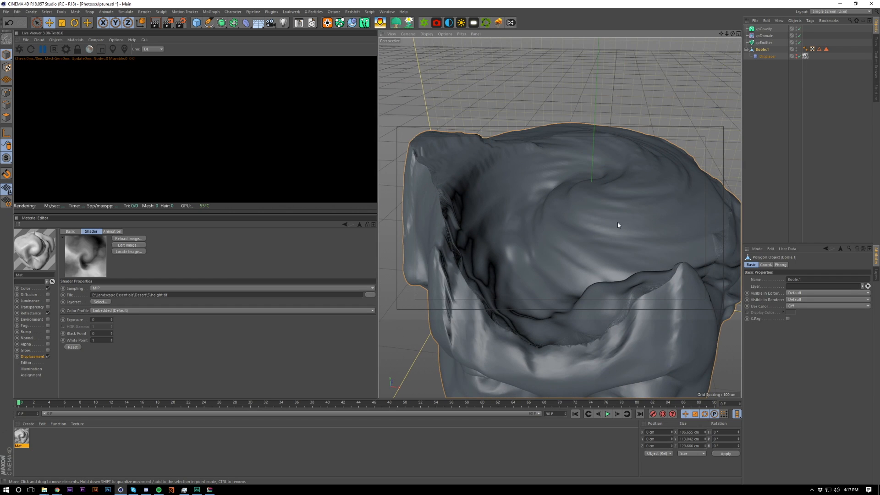
pyautogui.scroll(-5, 606, 172)
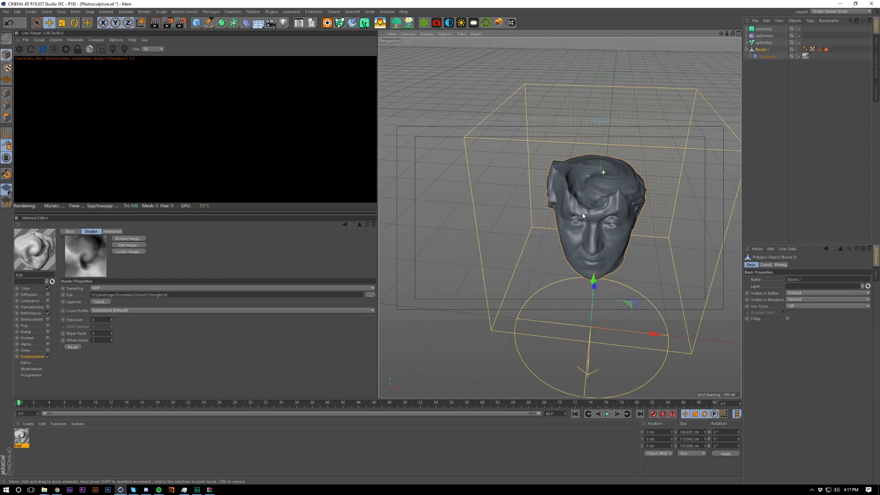
pyautogui.click(797, 49)
pyautogui.click(798, 89)
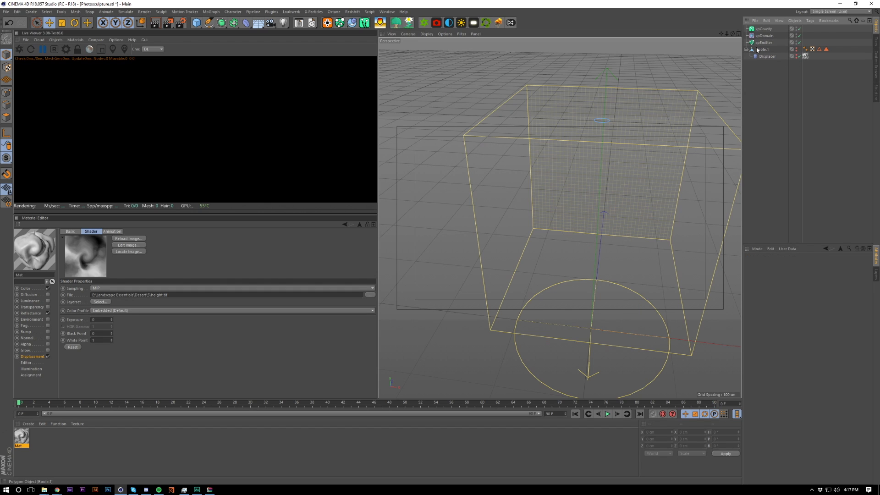
pyautogui.hotkey('ctrl', 'v')
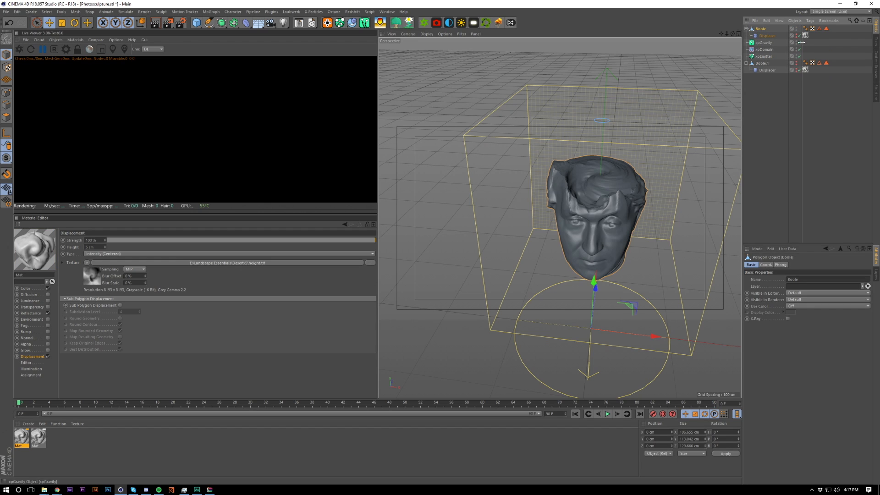
# Step: Examine the pasted bust's displaced top and its Displacer's texture tag settings
pyautogui.scroll(5, 615, 160)
pyautogui.keyDown('alt'); pyautogui.moveTo(621, 177); pyautogui.dragTo(619, 199); pyautogui.keyUp('alt')
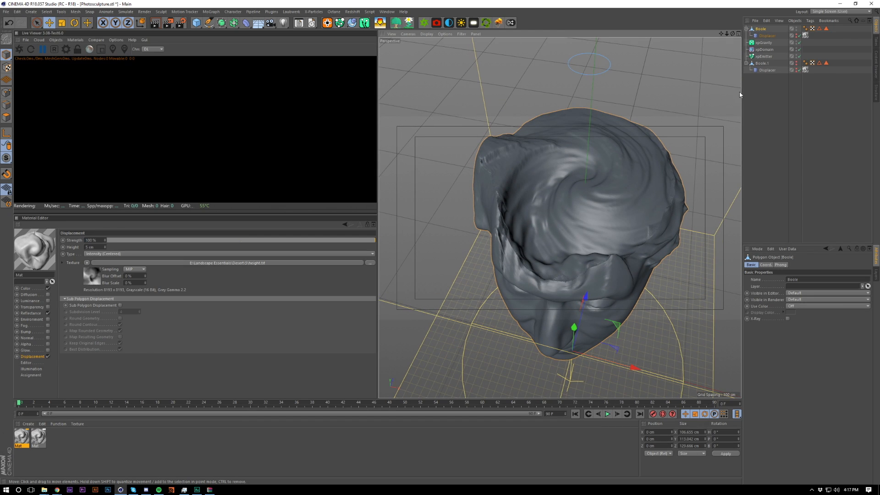
pyautogui.click(806, 35)
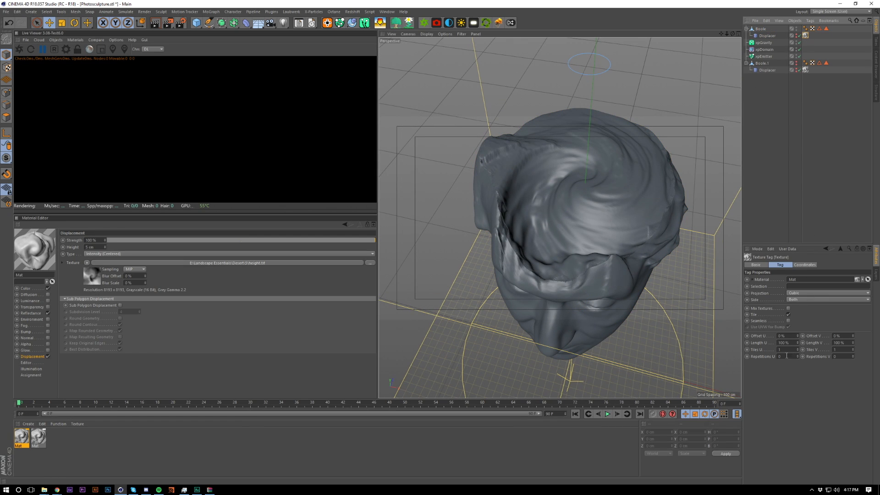
pyautogui.scroll(2, 602, 201)
pyautogui.moveTo(603, 201)
pyautogui.keyDown('alt'); pyautogui.mouseDown()
pyautogui.moveTo(611, 166)
pyautogui.moveTo(611, 215)
pyautogui.moveTo(611, 202)
pyautogui.mouseUp(); pyautogui.keyUp('alt')
pyautogui.scroll(-6, 611, 167)
pyautogui.scroll(3, 611, 202)
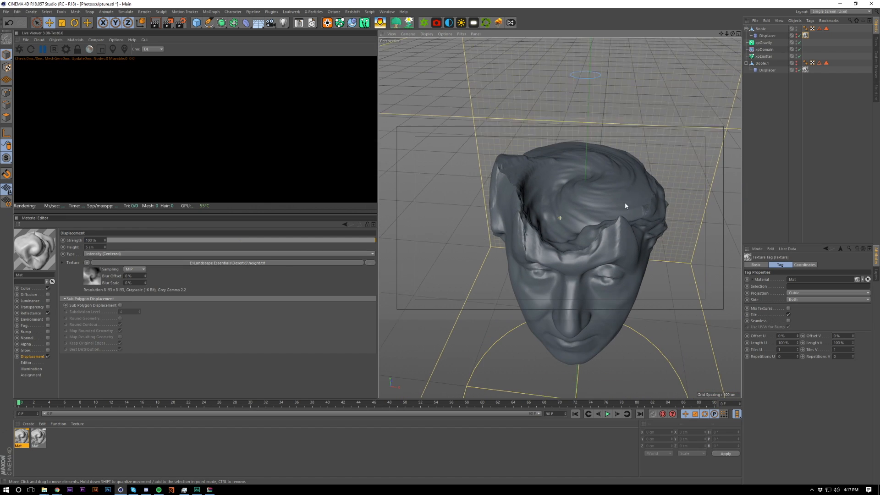
pyautogui.click(809, 148)
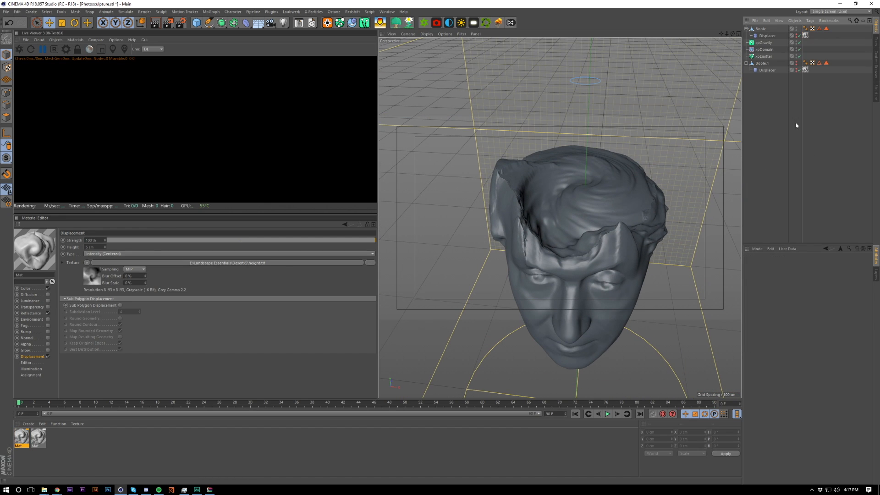
# Step: Select the pasted bust with its Displacer child and merge them into one polygon object with Connect Objects + Delete
pyautogui.rightClick(764, 30)
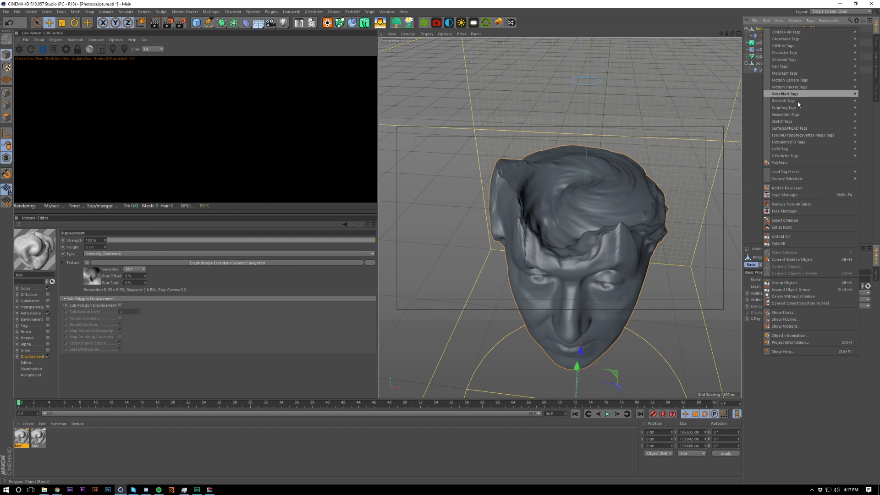
pyautogui.click(785, 221)
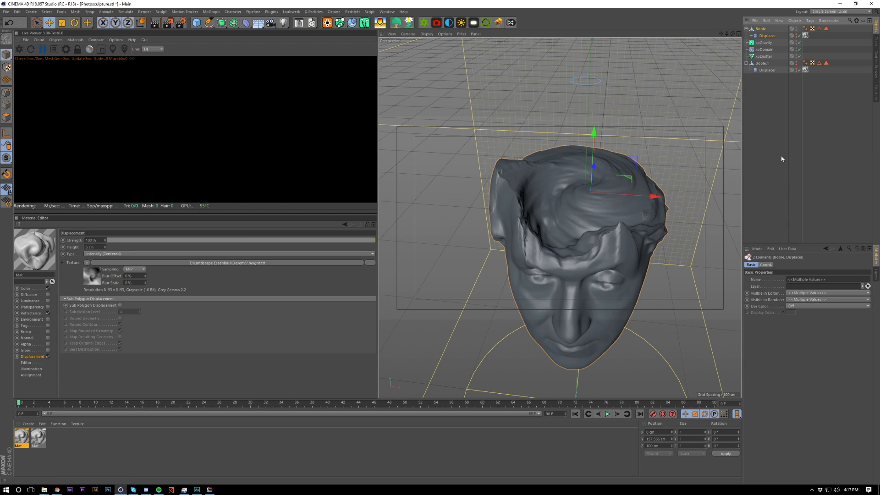
pyautogui.rightClick(759, 31)
pyautogui.click(786, 277)
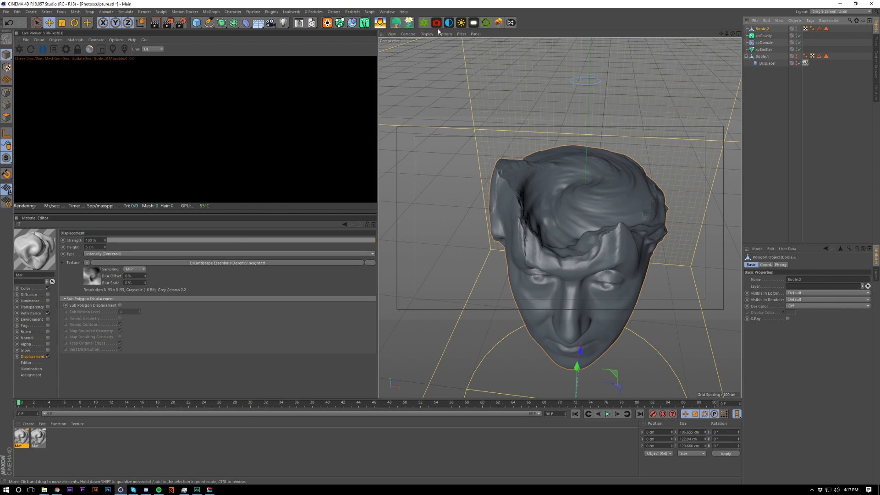
# Step: Add a Polygon Reduction deformer to the baked bust and merge both into one polygon object with Connect Objects + Delete
pyautogui.click(249, 27)
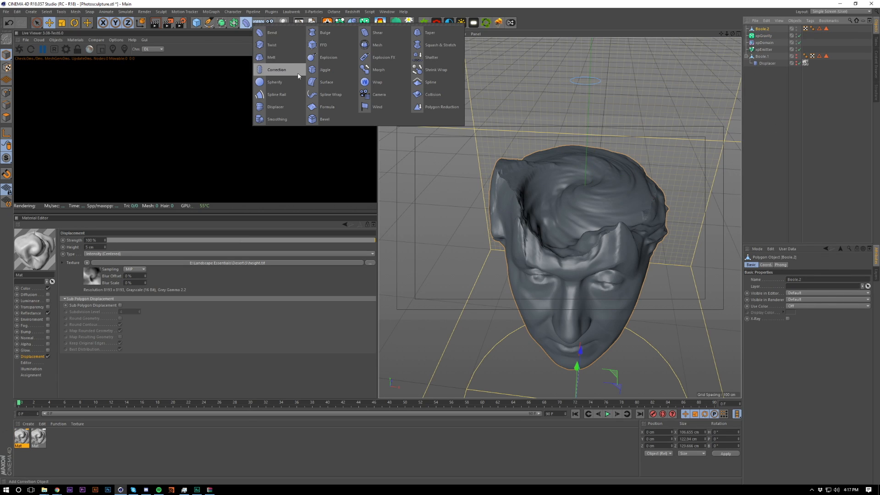
pyautogui.click(445, 107)
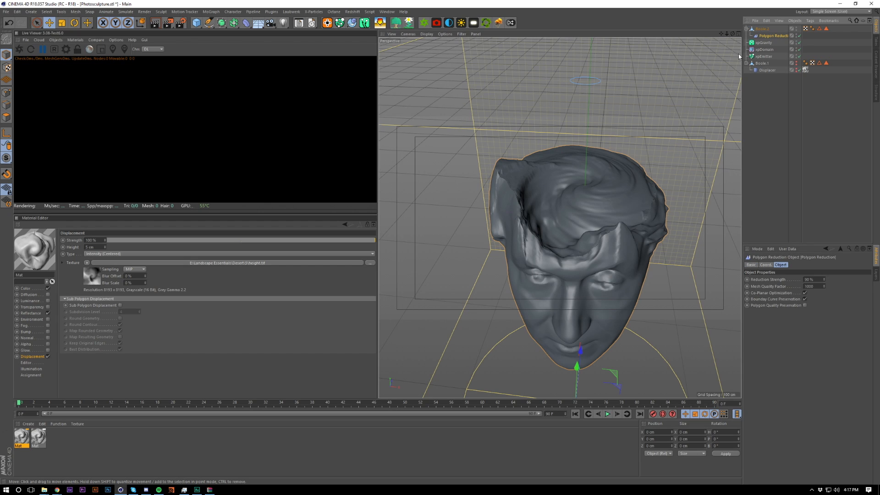
pyautogui.rightClick(766, 31)
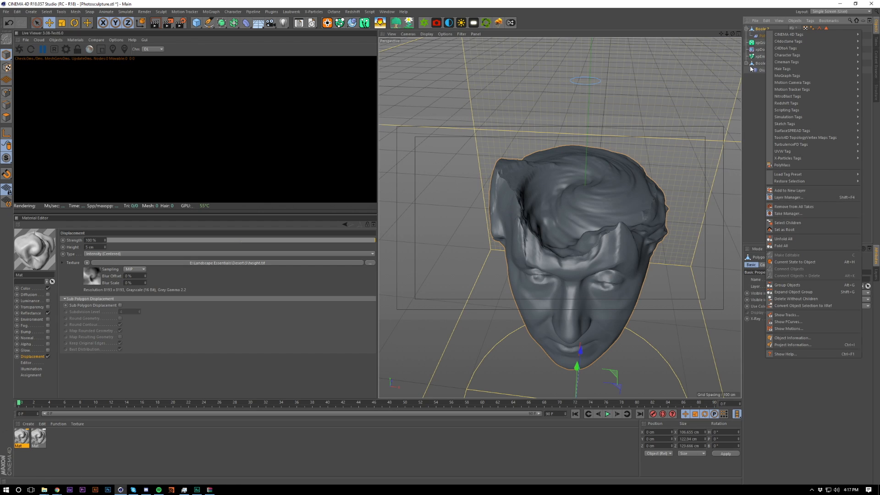
pyautogui.click(765, 40)
pyautogui.rightClick(764, 30)
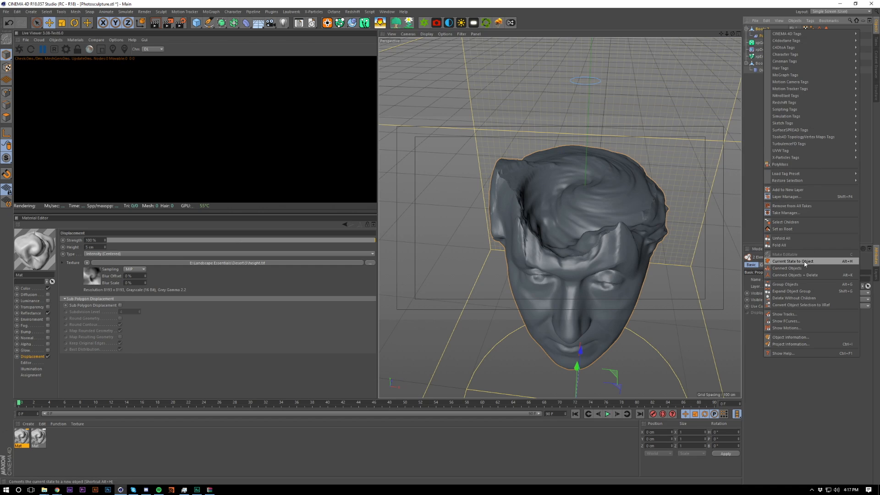
pyautogui.click(794, 276)
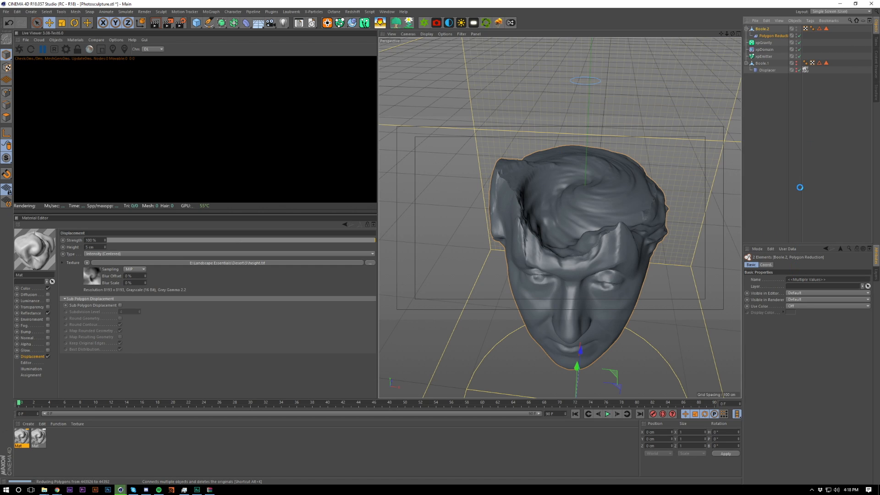
pyautogui.click(788, 150)
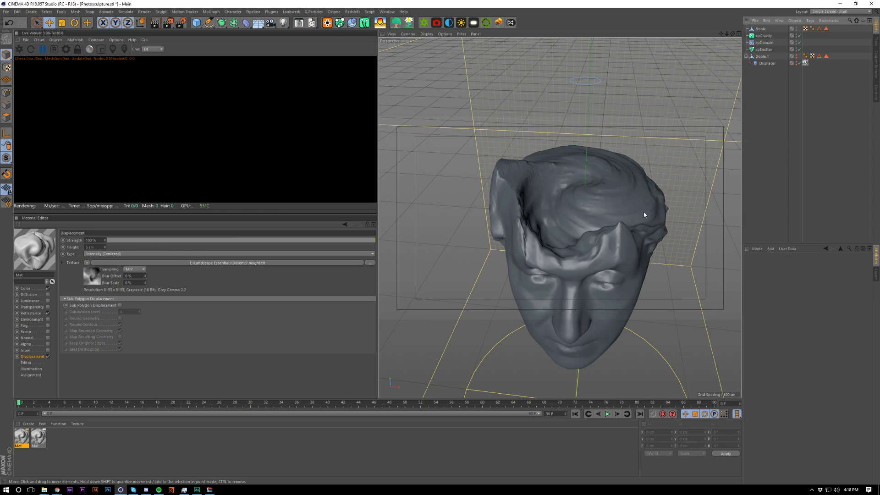
# Step: Add an xpCollider tag to the reduced head mesh and set its bounce Normals to Any
pyautogui.keyDown('alt'); pyautogui.moveTo(642, 213); pyautogui.dragTo(566, 200); pyautogui.keyUp('alt')
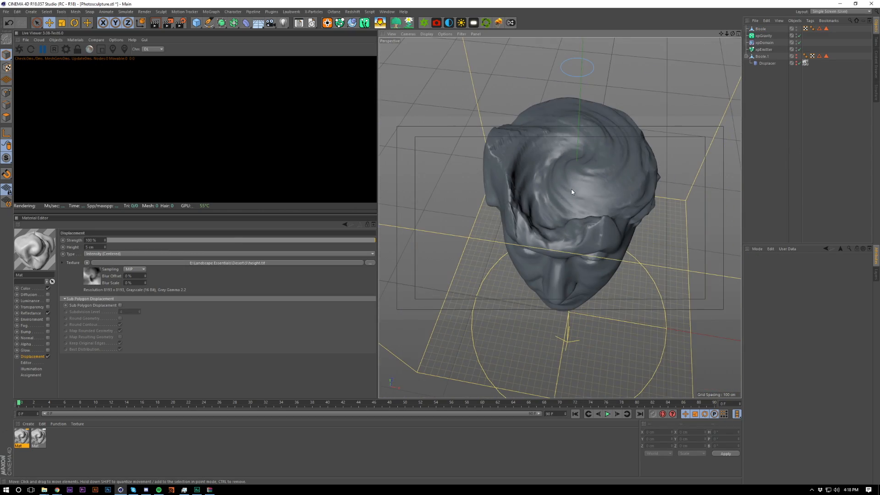
pyautogui.scroll(10, 595, 151)
pyautogui.scroll(-10, 593, 135)
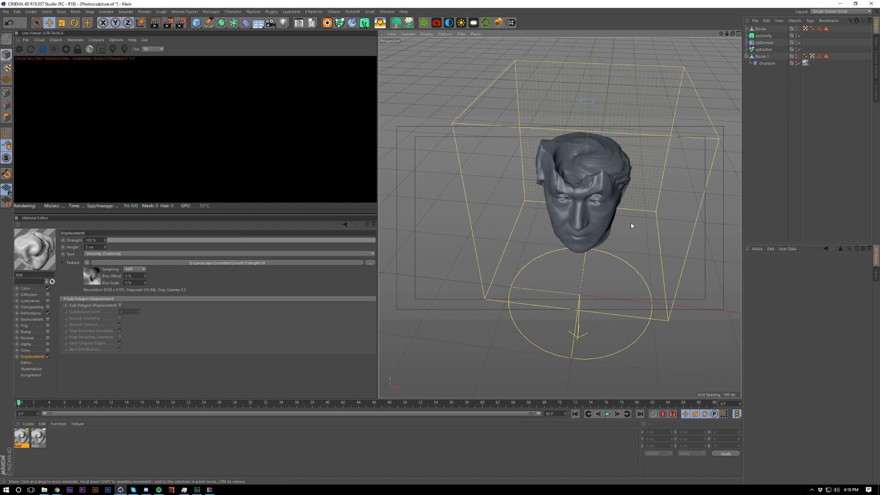
pyautogui.scroll(5, 582, 173)
pyautogui.scroll(1, 610, 144)
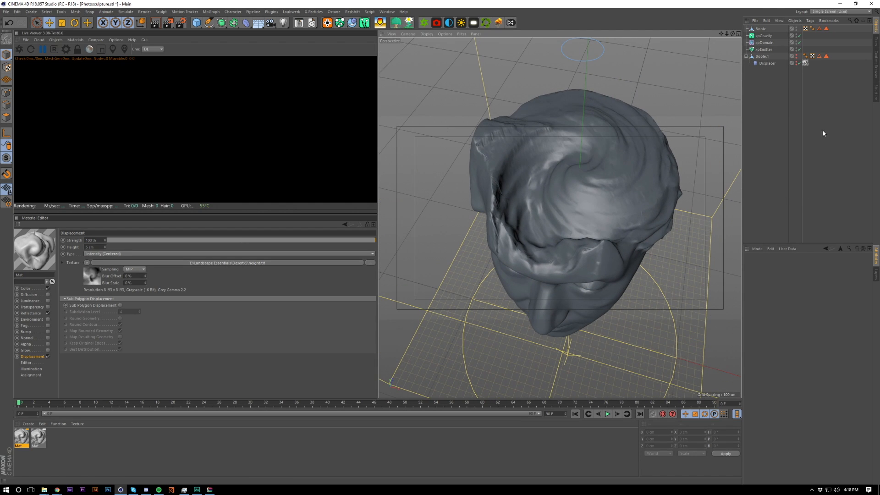
pyautogui.click(762, 29)
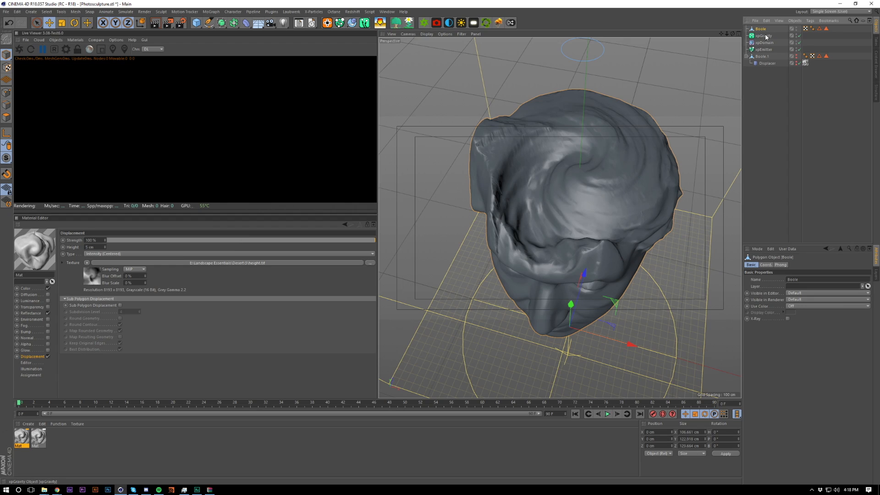
pyautogui.rightClick(763, 29)
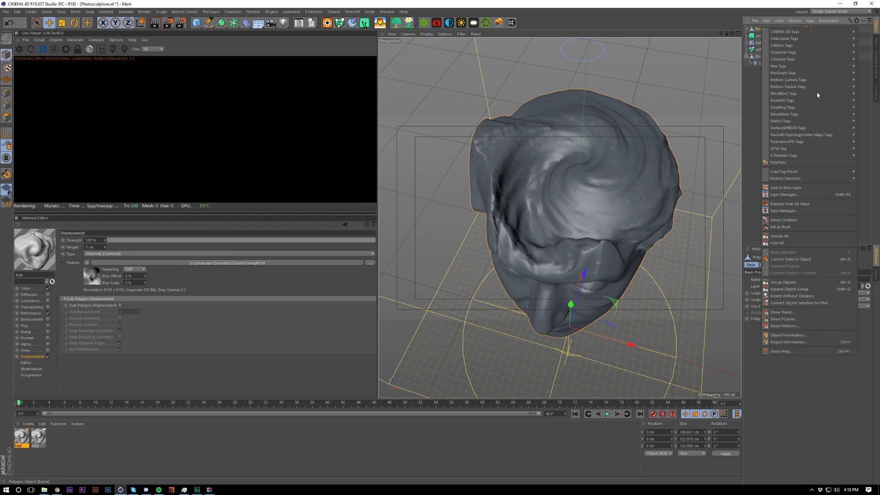
pyautogui.moveTo(793, 159)
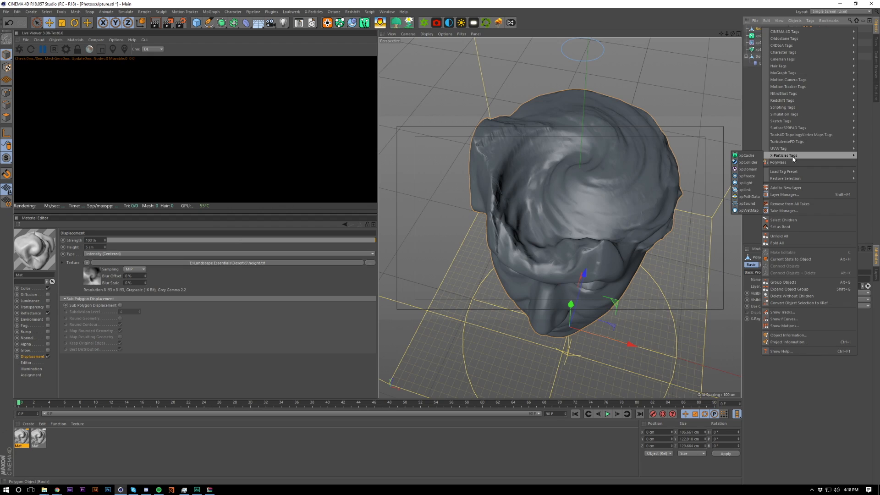
pyautogui.click(748, 163)
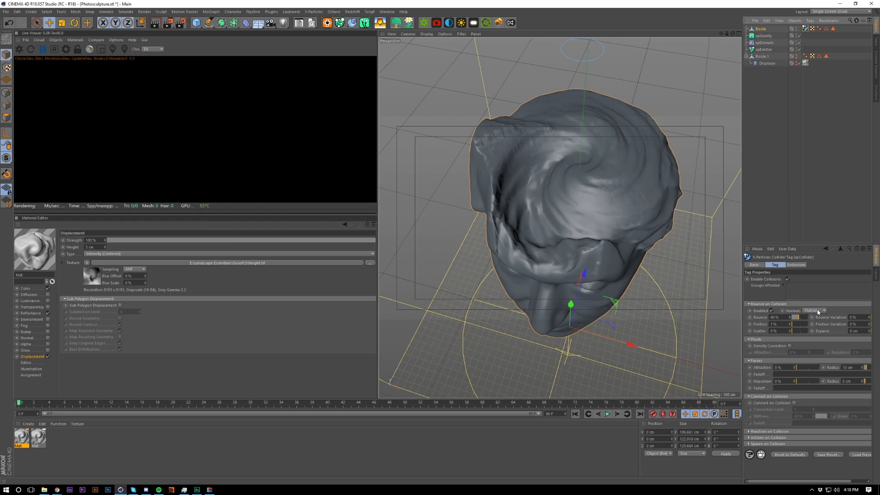
pyautogui.click(815, 311)
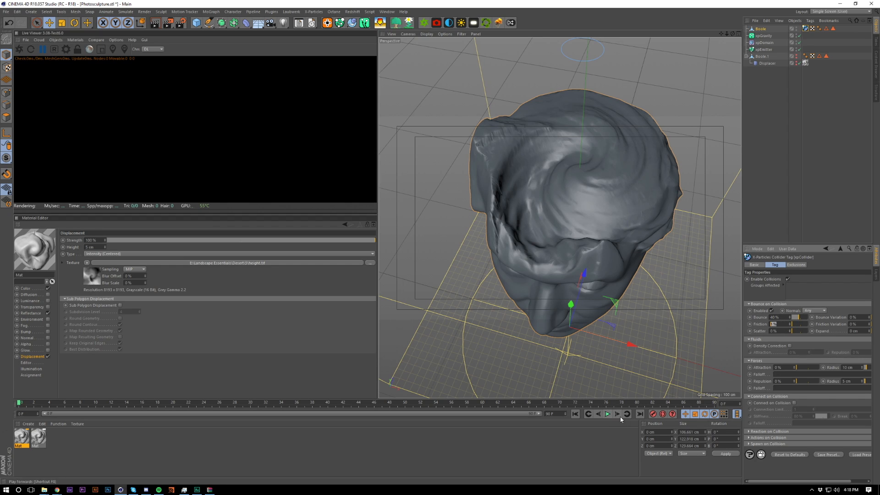
# Step: Play the particle pour onto the head's displaced top twice, checking the flow from above and up close
pyautogui.click(607, 436)
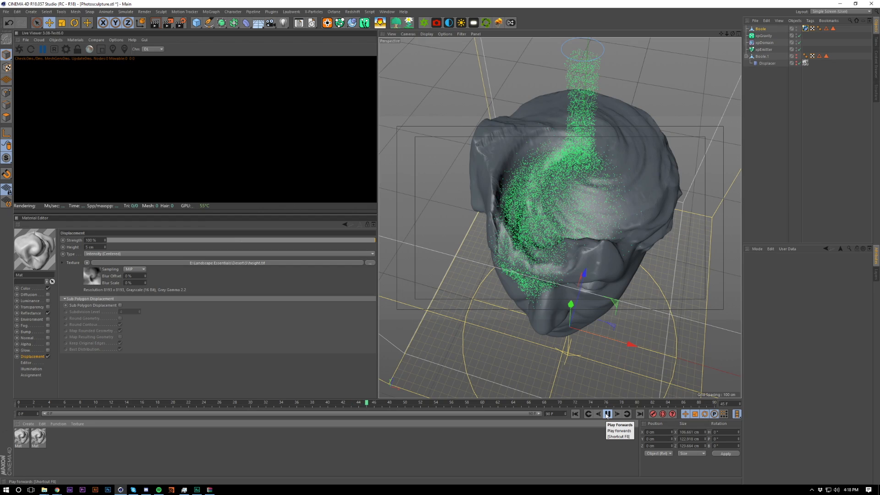
pyautogui.click(607, 416)
pyautogui.keyDown('alt'); pyautogui.moveTo(558, 303); pyautogui.dragTo(553, 220); pyautogui.keyUp('alt')
pyautogui.keyDown('alt'); pyautogui.moveTo(553, 191); pyautogui.dragTo(537, 178); pyautogui.keyUp('alt')
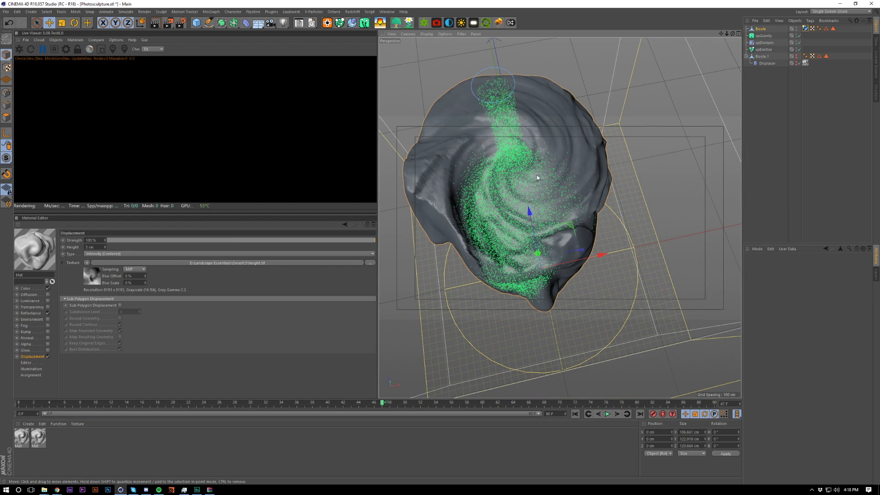
pyautogui.hotkey('shift', 'f')
pyautogui.click(607, 414)
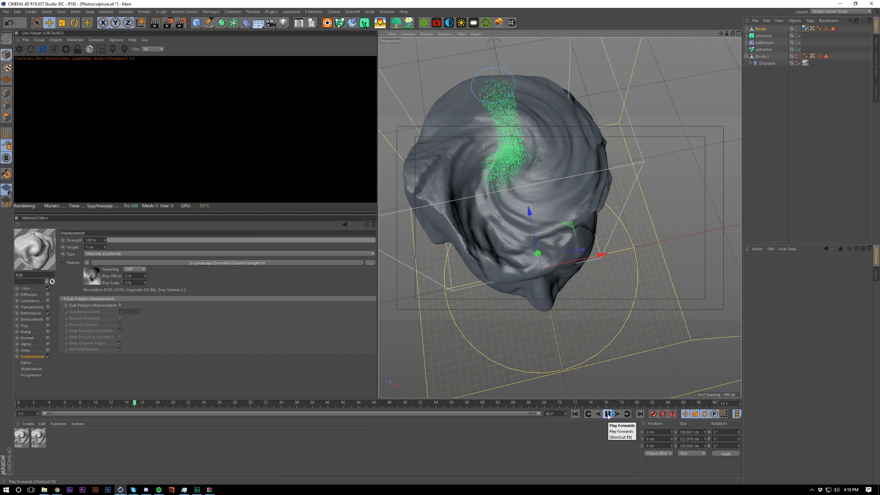
pyautogui.click(608, 415)
pyautogui.keyDown('alt'); pyautogui.moveTo(527, 224); pyautogui.dragTo(566, 257); pyautogui.keyUp('alt')
pyautogui.scroll(5, 567, 261)
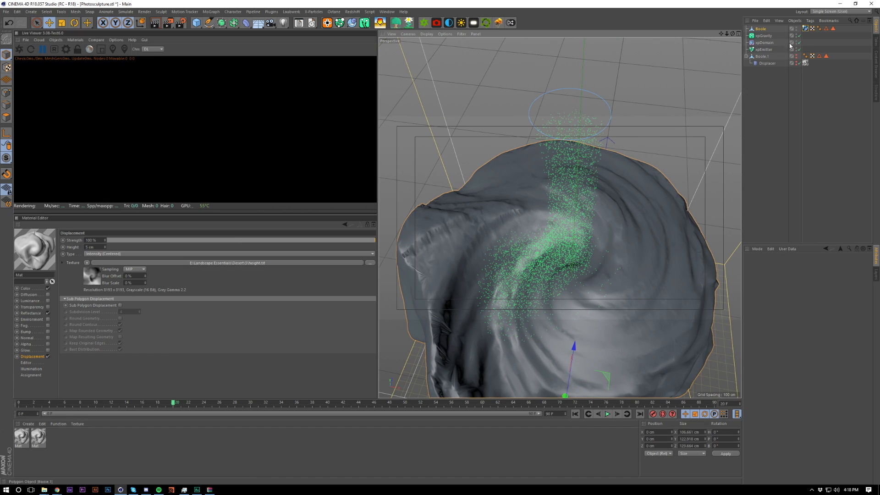
# Step: Scale the xpEmitter down to about 7.5 cm across and lower it to a height of about 266 cm
pyautogui.click(764, 50)
pyautogui.press('t')
pyautogui.moveTo(630, 174); pyautogui.dragTo(617, 173)
pyautogui.press('e')
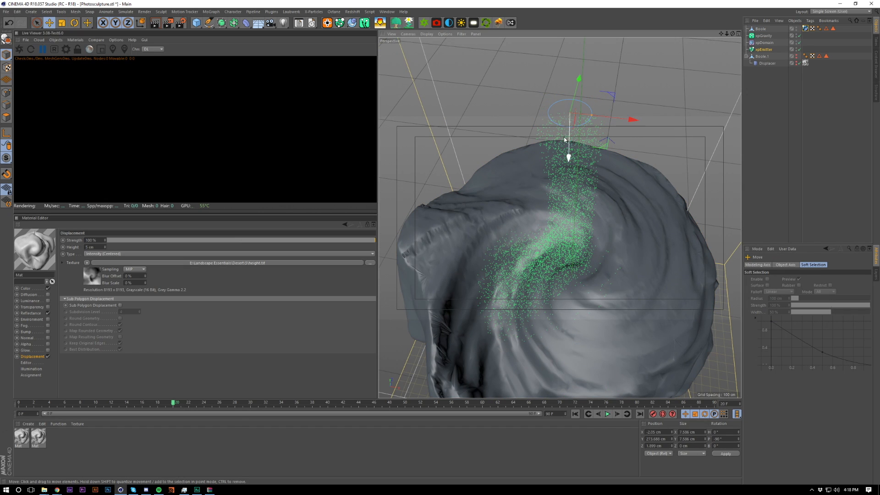
pyautogui.moveTo(579, 78); pyautogui.dragTo(585, 110)
# Step: Replay the narrowed particle stream from the first frame, stop it around frame 33 and view it from the front
pyautogui.hotkey('shift', 'f')
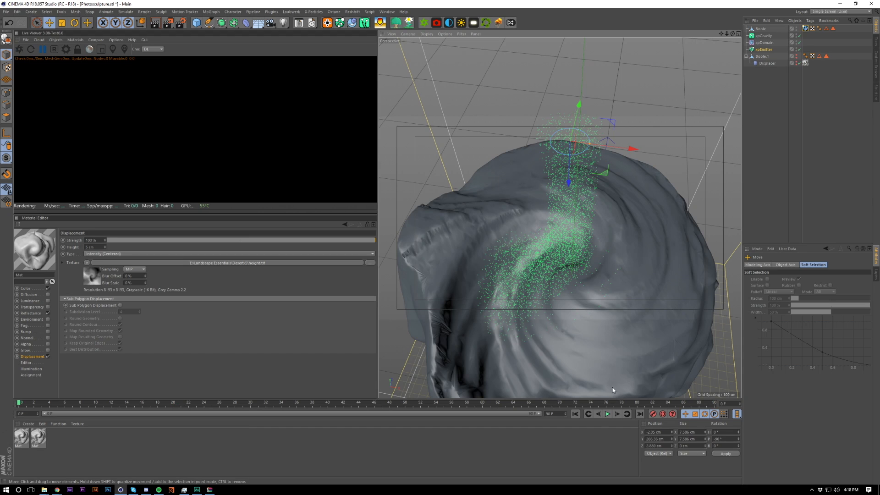
pyautogui.click(608, 414)
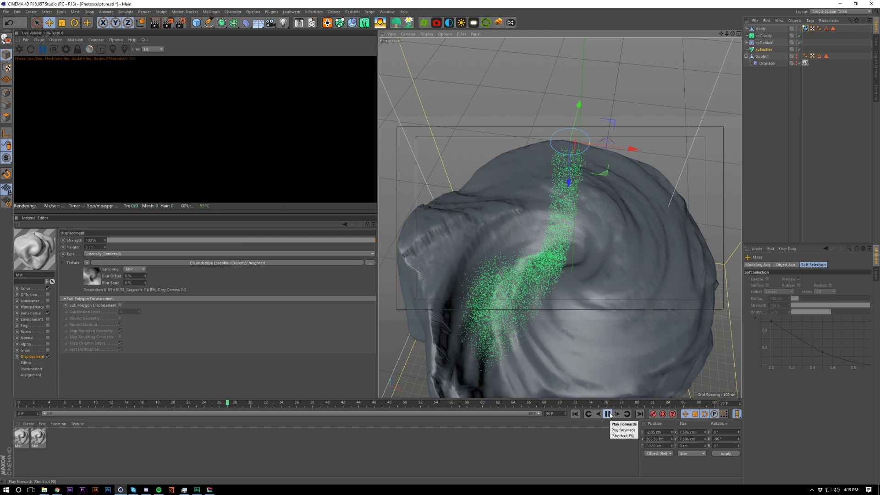
pyautogui.click(608, 414)
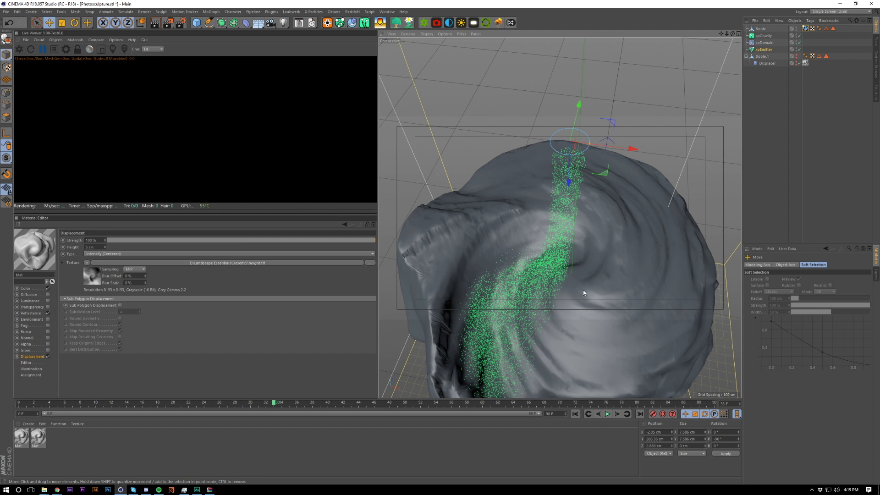
pyautogui.keyDown('alt'); pyautogui.moveTo(584, 295); pyautogui.dragTo(568, 240); pyautogui.keyUp('alt')
pyautogui.keyDown('alt'); pyautogui.moveTo(577, 231); pyautogui.dragTo(600, 188, button='right'); pyautogui.keyUp('alt')
pyautogui.keyDown('alt'); pyautogui.moveTo(600, 188); pyautogui.dragTo(605, 211); pyautogui.keyUp('alt')
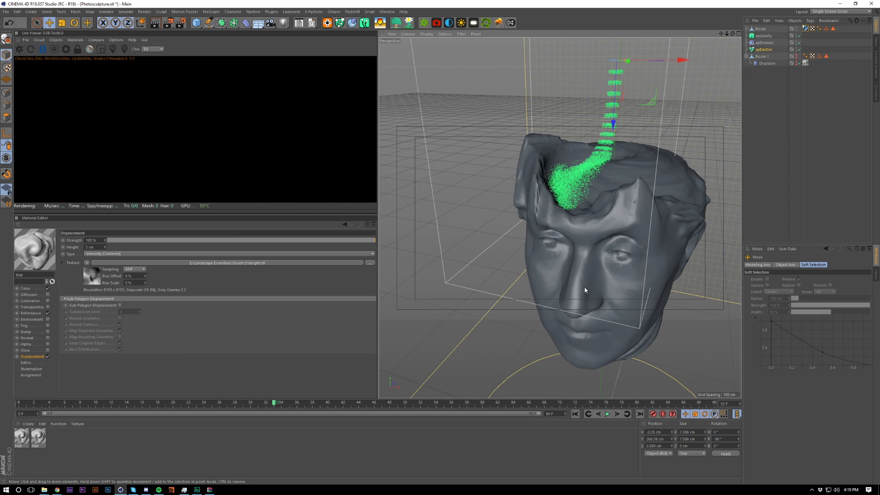
# Step: Run the simulation again from the start until the particles flow down the face, and stop it around frame 69
pyautogui.click(575, 414)
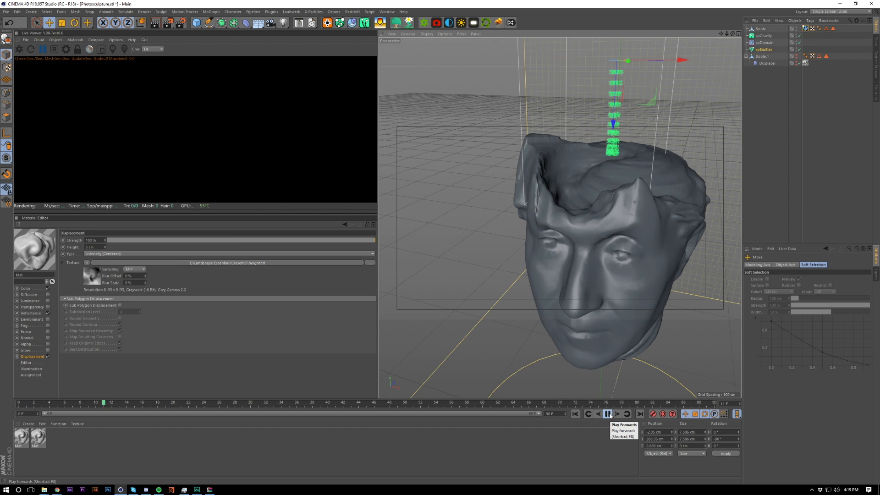
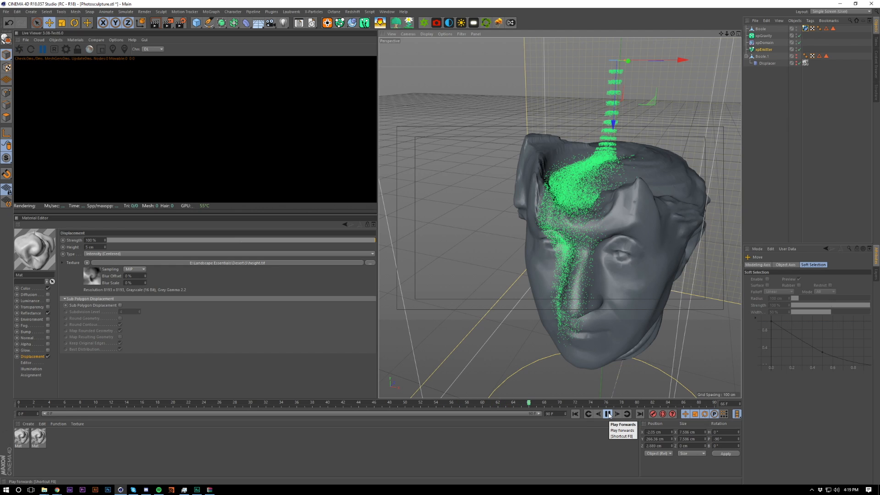
pyautogui.click(608, 415)
pyautogui.moveTo(566, 329)
pyautogui.keyDown('alt'); pyautogui.mouseDown()
pyautogui.moveTo(573, 305)
pyautogui.moveTo(635, 280)
pyautogui.moveTo(685, 291)
pyautogui.moveTo(627, 330)
pyautogui.moveTo(584, 244)
pyautogui.moveTo(572, 305)
pyautogui.moveTo(549, 260)
pyautogui.moveTo(561, 321)
pyautogui.moveTo(572, 264)
pyautogui.moveTo(599, 318)
pyautogui.moveTo(564, 332)
pyautogui.mouseUp(); pyautogui.keyUp('alt')
pyautogui.scroll(-10, 550, 260)
pyautogui.scroll(6, 553, 303)
pyautogui.keyDown('alt'); pyautogui.moveTo(552, 303); pyautogui.dragTo(552, 213); pyautogui.keyUp('alt')
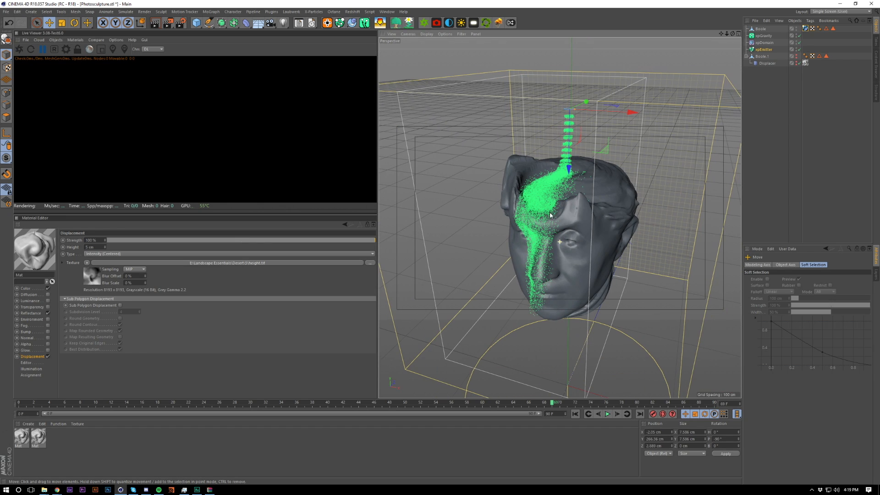
# Step: Clear the selection and examine the particle stream over the cut top and face from several angles
pyautogui.click(768, 199)
pyautogui.keyDown('alt'); pyautogui.moveTo(576, 253); pyautogui.dragTo(590, 232); pyautogui.keyUp('alt')
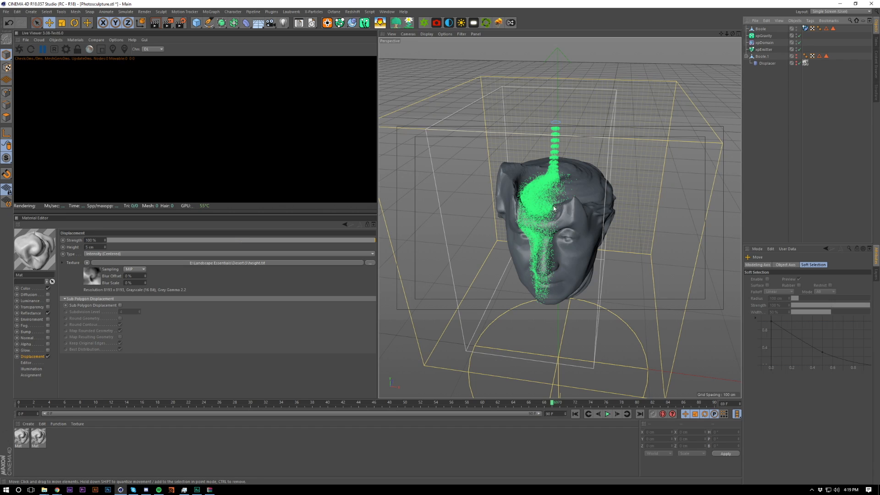
pyautogui.scroll(3, 554, 208)
pyautogui.keyDown('alt'); pyautogui.moveTo(554, 208); pyautogui.dragTo(579, 155); pyautogui.keyUp('alt')
pyautogui.keyDown('alt'); pyautogui.moveTo(535, 205); pyautogui.dragTo(589, 201); pyautogui.keyUp('alt')
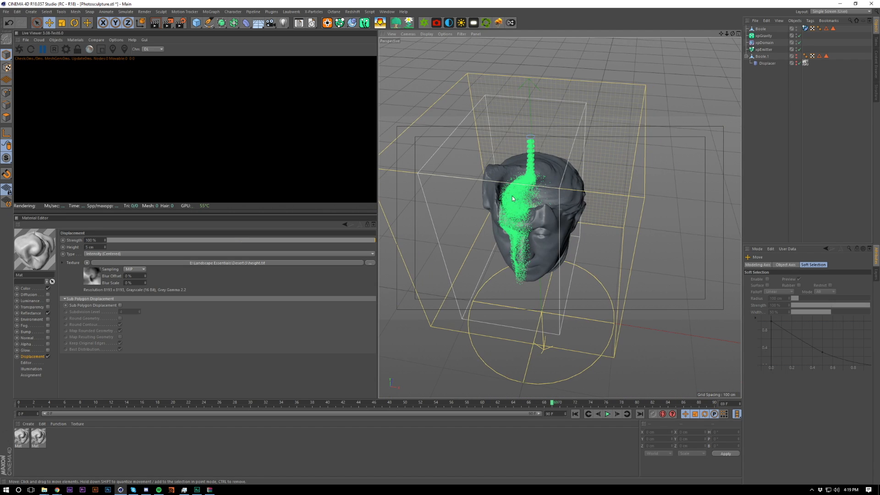
pyautogui.keyDown('alt'); pyautogui.moveTo(589, 202); pyautogui.dragTo(631, 156, button='right'); pyautogui.keyUp('alt')
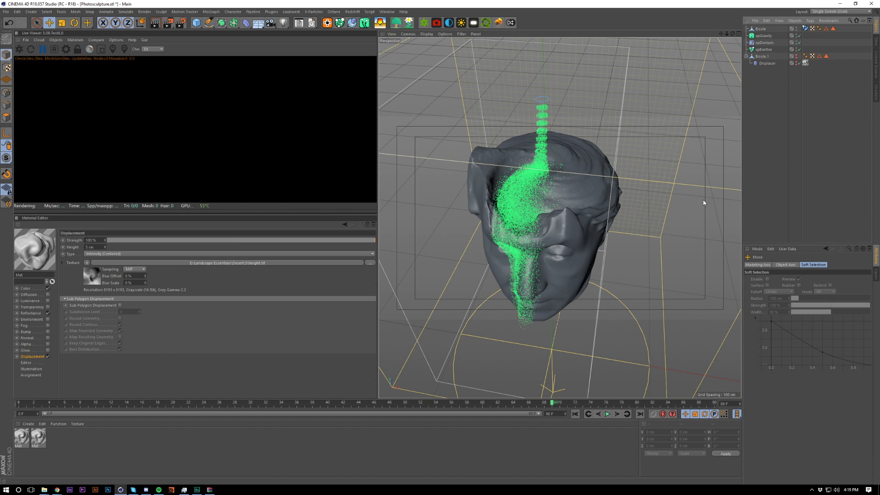
pyautogui.keyDown('alt'); pyautogui.moveTo(591, 190); pyautogui.dragTo(563, 210); pyautogui.keyUp('alt')
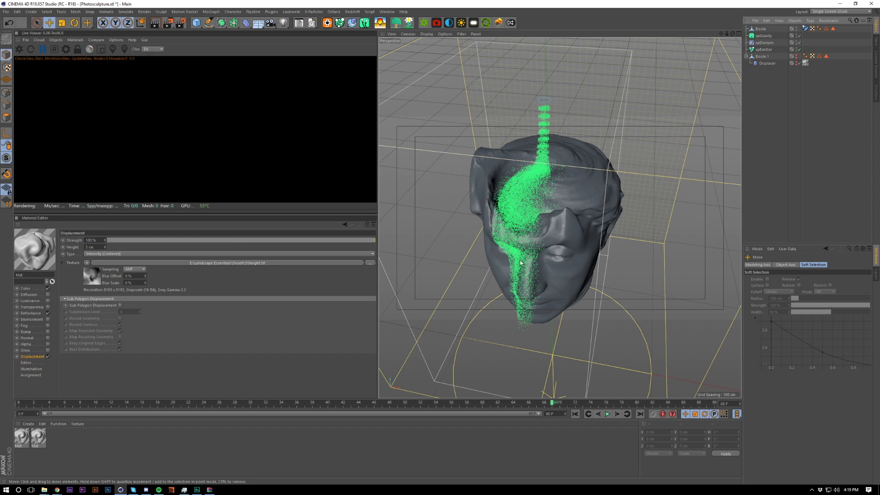
pyautogui.keyDown('alt'); pyautogui.moveTo(527, 285); pyautogui.dragTo(545, 258, button='right'); pyautogui.keyUp('alt')
pyautogui.keyDown('alt'); pyautogui.moveTo(545, 257); pyautogui.dragTo(537, 199); pyautogui.keyUp('alt')
pyautogui.keyDown('alt'); pyautogui.moveTo(542, 191); pyautogui.dragTo(528, 244, button='right'); pyautogui.keyUp('alt')
pyautogui.press('h')
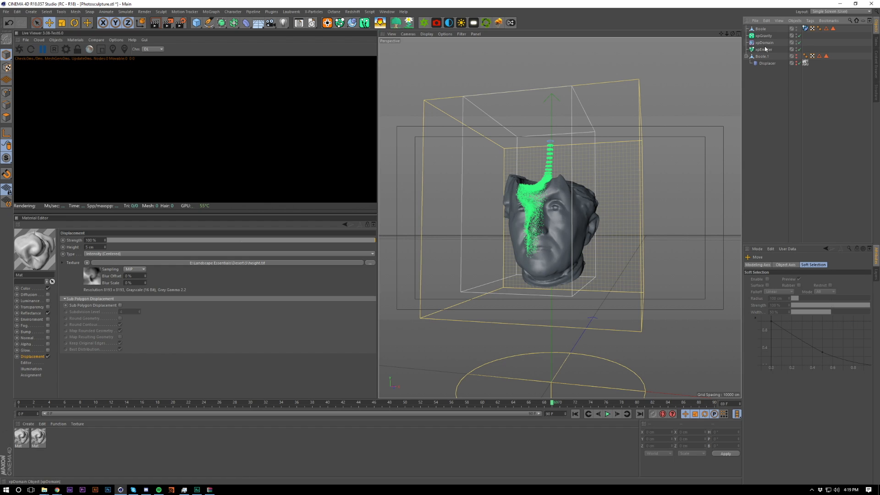
# Step: Add an X-Particles xpSkinner object to the scene for meshing the poured particles
pyautogui.click(315, 12)
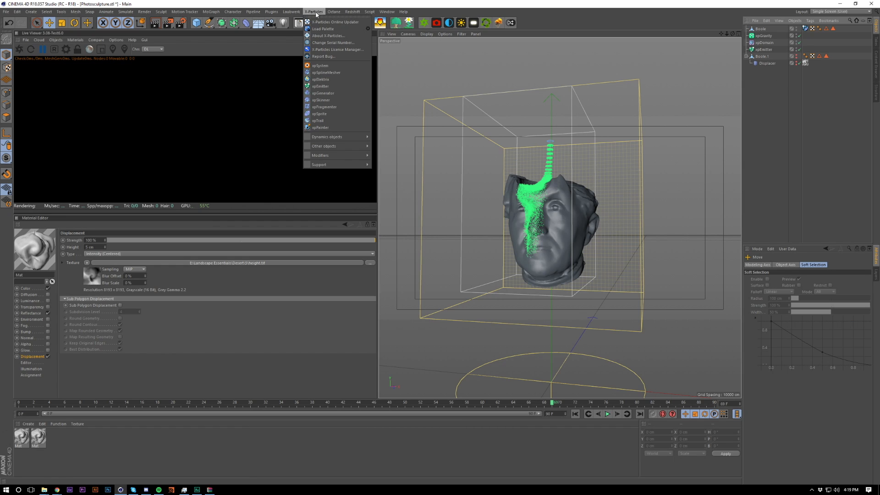
pyautogui.click(315, 13)
pyautogui.click(316, 13)
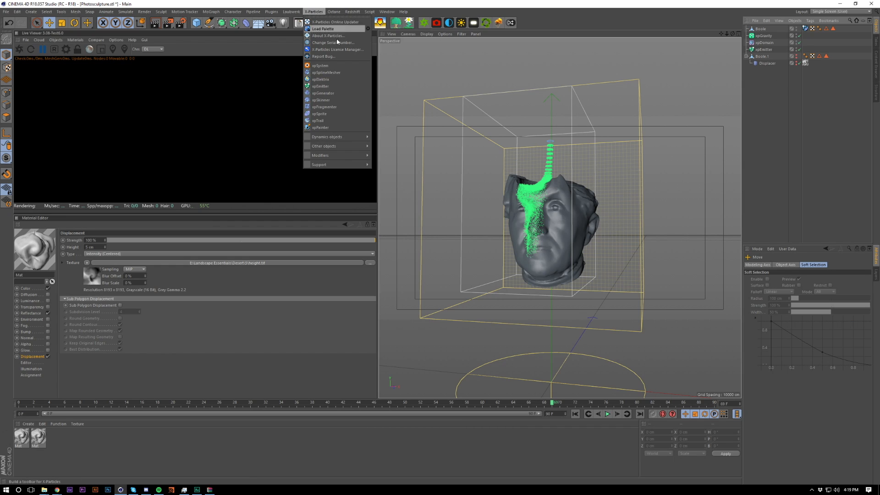
pyautogui.click(322, 100)
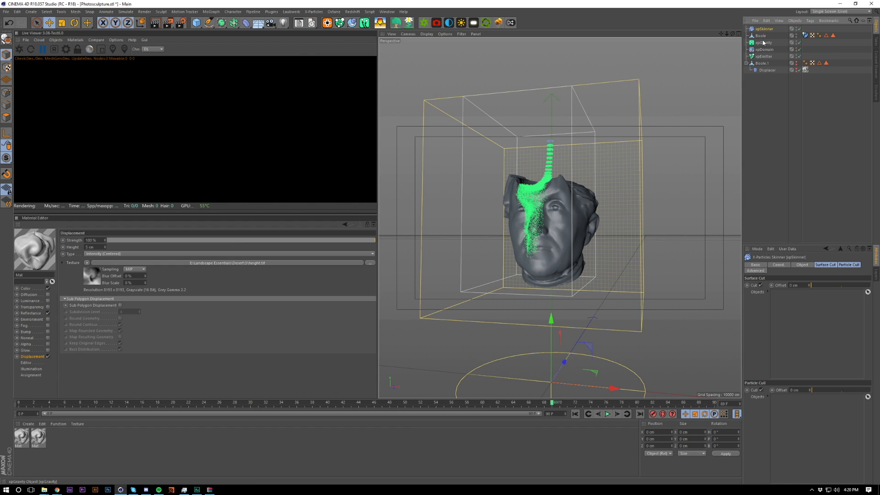
# Step: Add the xpEmitter to the xpSkinner's source objects so its particles are meshed
pyautogui.moveTo(762, 58); pyautogui.dragTo(813, 434)
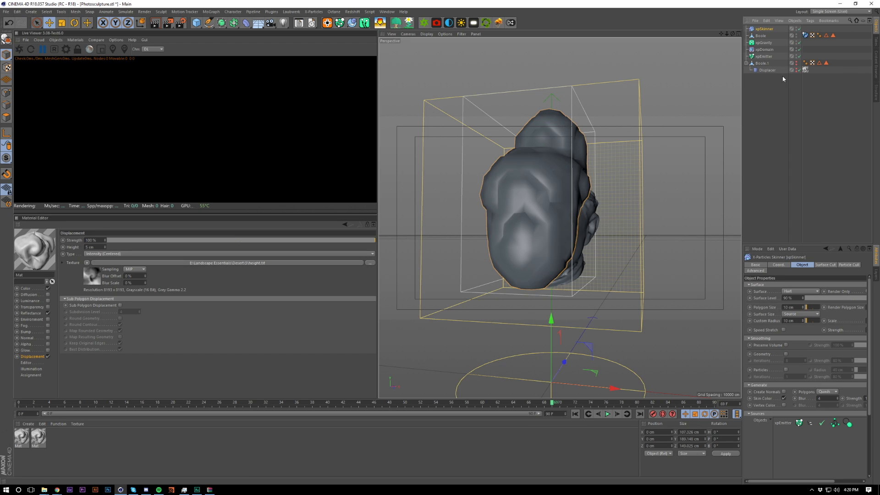
pyautogui.moveTo(564, 209)
pyautogui.keyDown('alt'); pyautogui.mouseDown()
pyautogui.moveTo(502, 153)
pyautogui.moveTo(428, 155)
pyautogui.moveTo(490, 196)
pyautogui.moveTo(605, 185)
pyautogui.mouseUp(); pyautogui.keyUp('alt')
pyautogui.moveTo(605, 185)
pyautogui.keyDown('alt'); pyautogui.mouseDown(button='right')
pyautogui.moveTo(650, 150)
pyautogui.moveTo(662, 186)
pyautogui.moveTo(610, 243)
pyautogui.moveTo(608, 168)
pyautogui.moveTo(664, 196)
pyautogui.mouseUp(button='right'); pyautogui.keyUp('alt')
pyautogui.moveTo(665, 197)
pyautogui.keyDown('alt'); pyautogui.mouseDown()
pyautogui.moveTo(658, 164)
pyautogui.moveTo(501, 220)
pyautogui.mouseUp(); pyautogui.keyUp('alt')
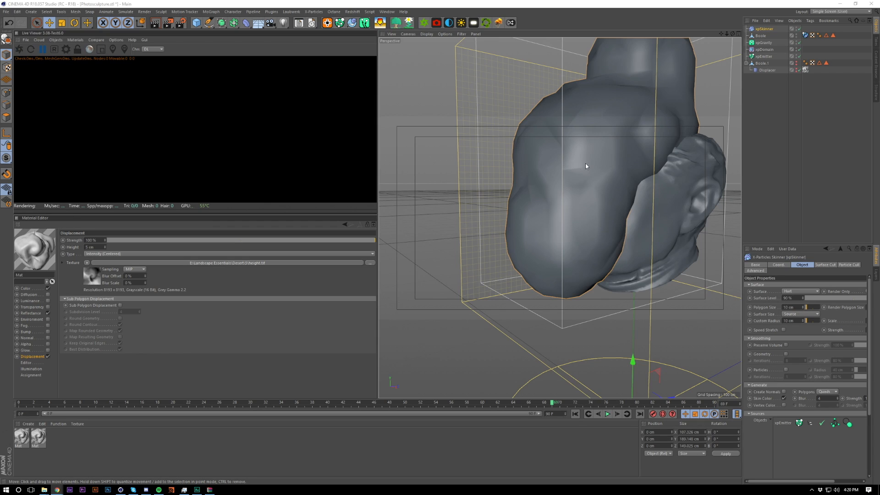
# Step: Change the xpSkinner's surface type to Fluid
pyautogui.click(801, 291)
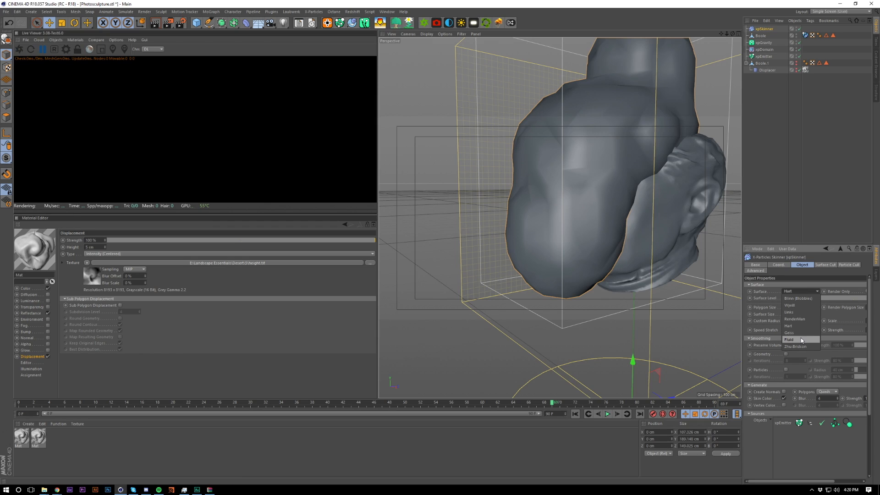
pyautogui.click(801, 338)
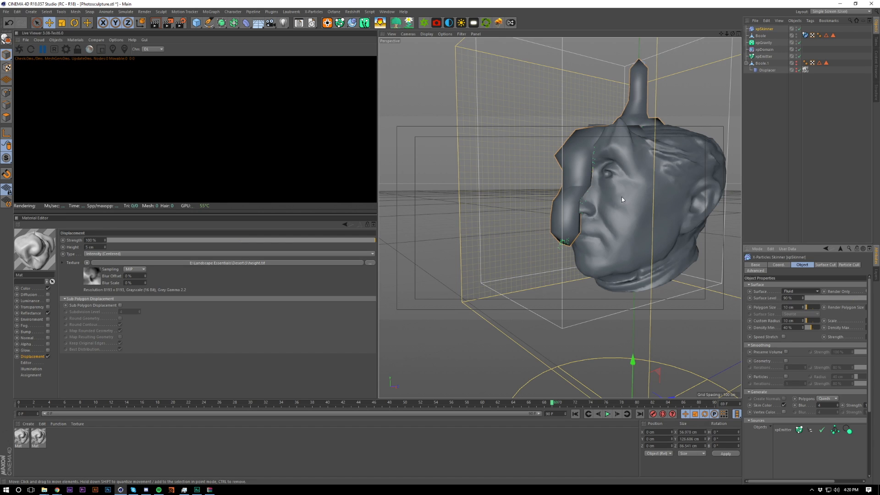
pyautogui.keyDown('alt'); pyautogui.moveTo(622, 200); pyautogui.dragTo(595, 134); pyautogui.keyUp('alt')
pyautogui.scroll(5, 598, 157)
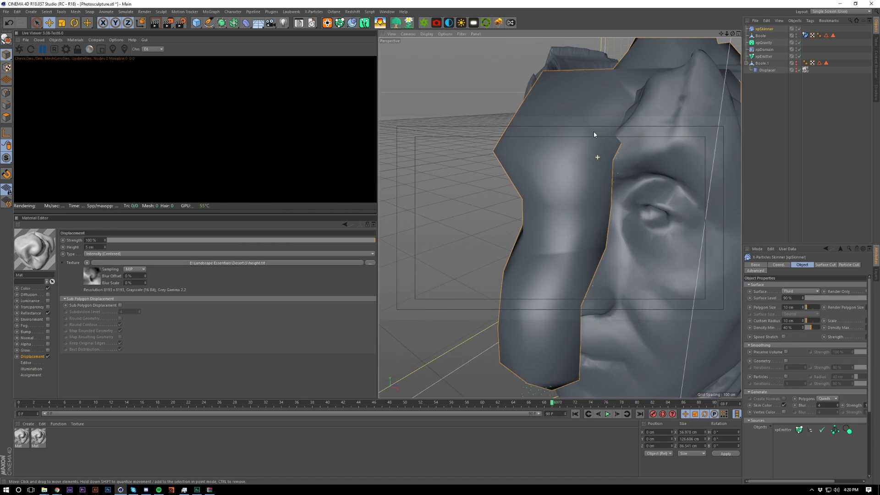
pyautogui.scroll(-5, 594, 134)
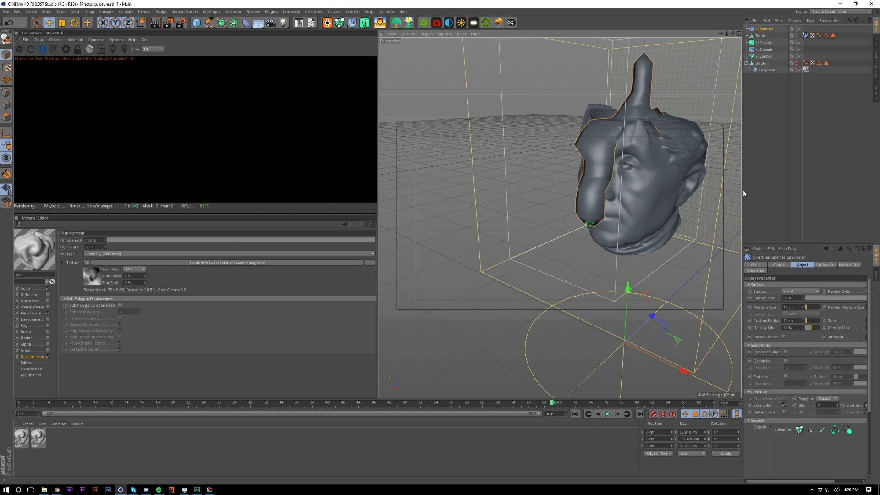
# Step: Disable the xpSkinner and set both its polygon size and render polygon size to 1 cm
pyautogui.moveTo(744, 190); pyautogui.dragTo(693, 192)
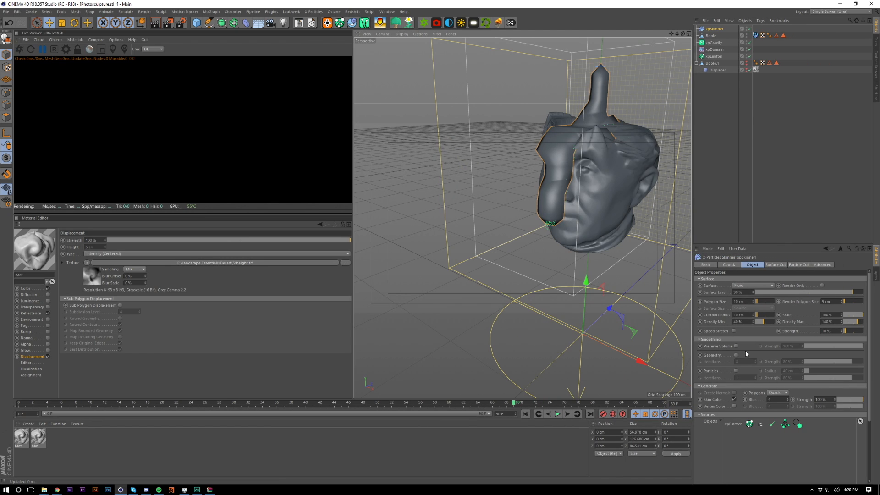
pyautogui.click(739, 301)
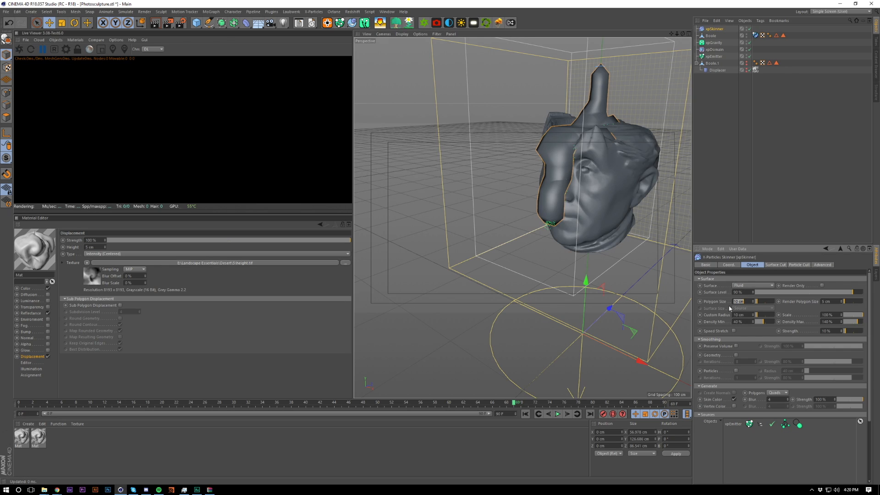
pyautogui.click(751, 28)
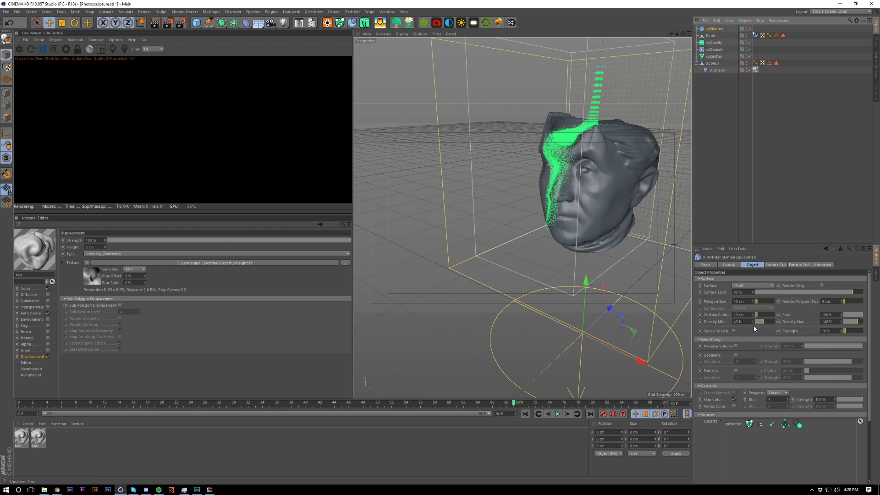
pyautogui.click(745, 301)
pyautogui.write('1')
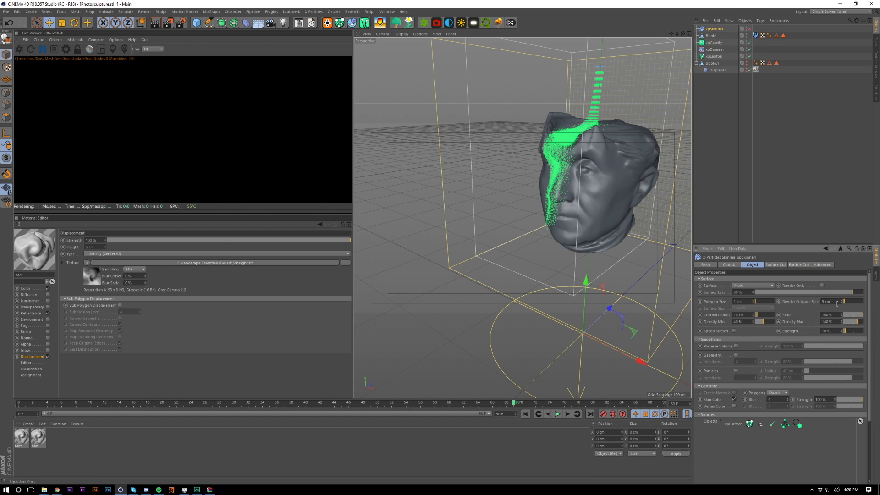
pyautogui.click(832, 302)
pyautogui.write('1')
pyautogui.scroll(5, 567, 185)
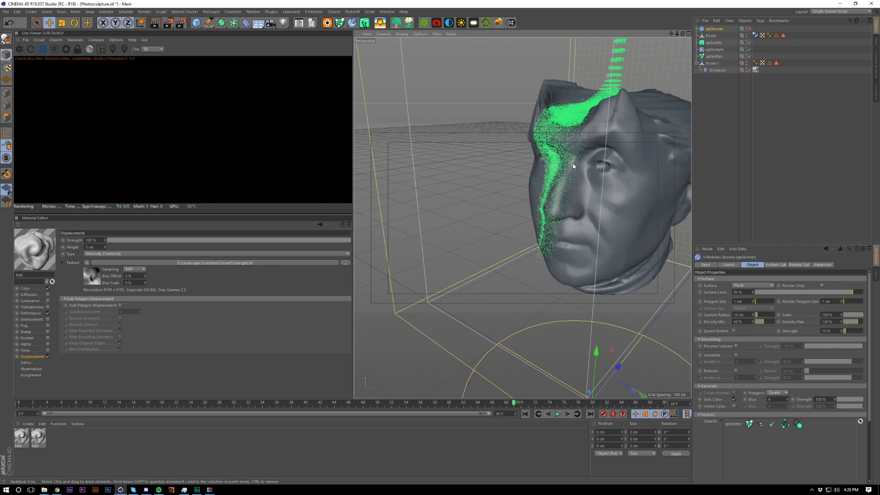
pyautogui.keyDown('alt'); pyautogui.moveTo(584, 157); pyautogui.dragTo(625, 255); pyautogui.keyUp('alt')
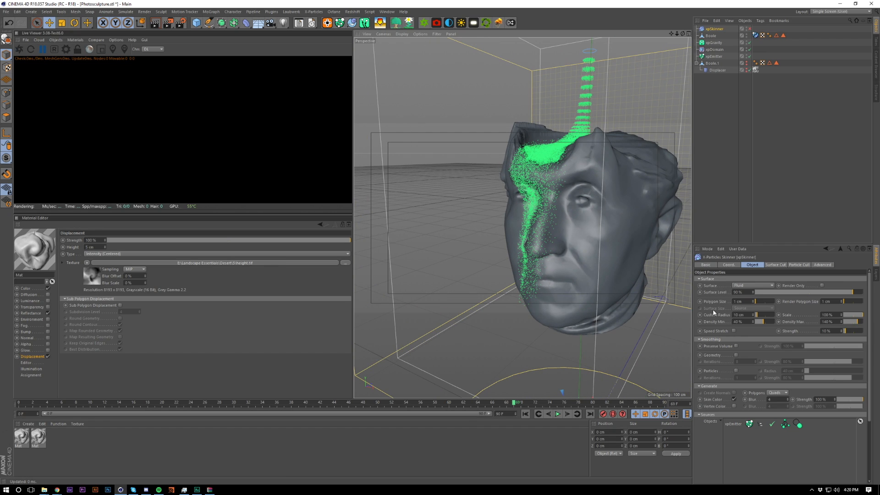
# Step: Try a polygon size of 5 cm on the xpSkinner and return it to 1 cm
pyautogui.doubleClick(838, 303)
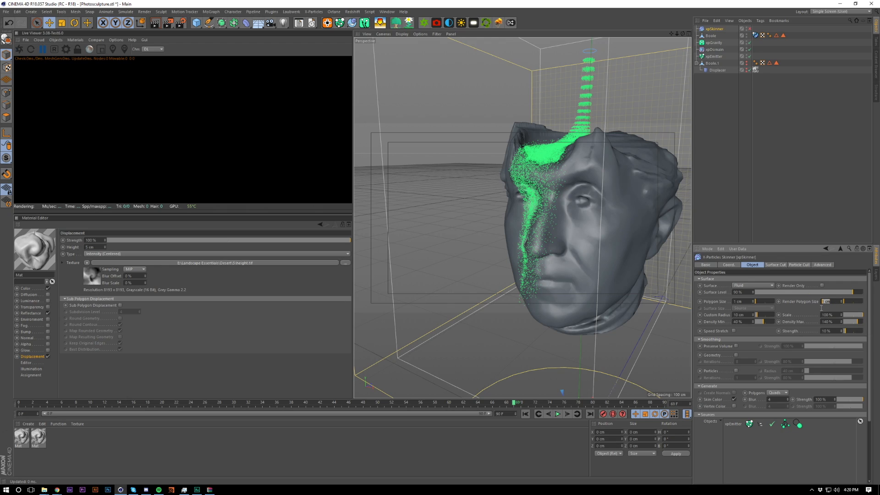
pyautogui.click(815, 309)
pyautogui.doubleClick(743, 301)
pyautogui.write('5')
pyautogui.press('Return')
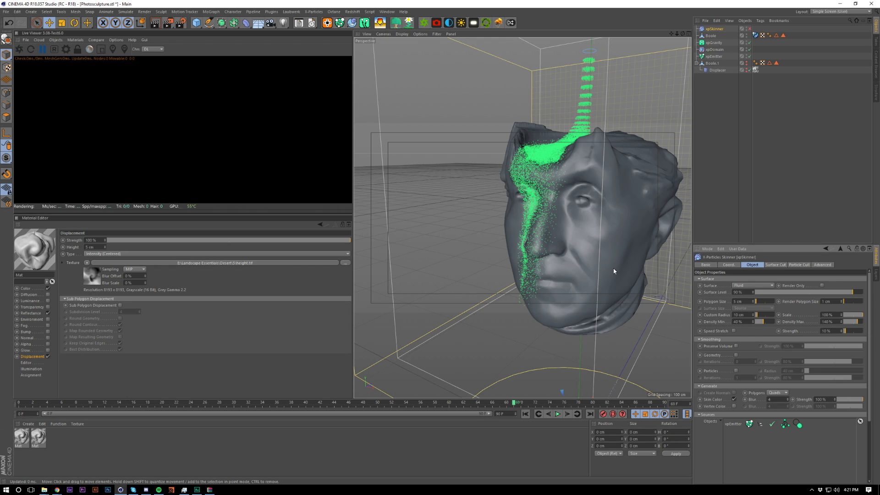
pyautogui.doubleClick(740, 301)
pyautogui.write('1')
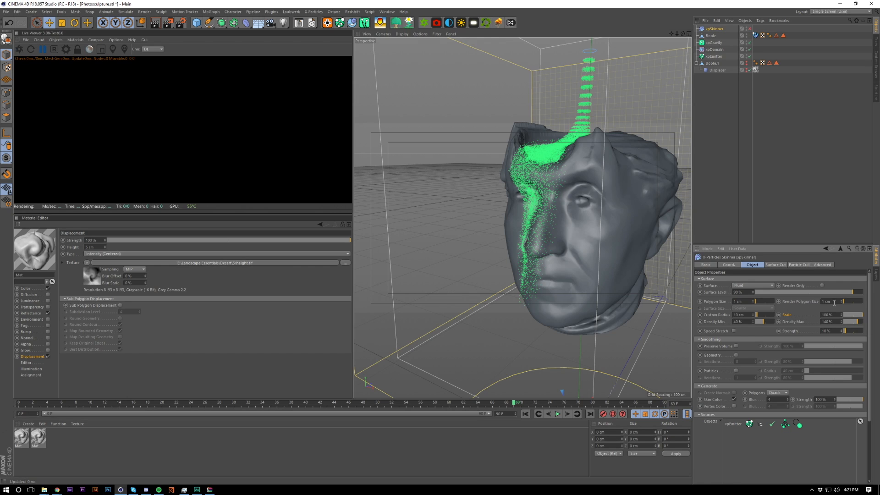
# Step: Turn on geometry smoothing for the xpSkinner and re-enable the object
pyautogui.doubleClick(828, 301)
pyautogui.click(823, 285)
pyautogui.click(737, 355)
pyautogui.write('5')
pyautogui.click(766, 104)
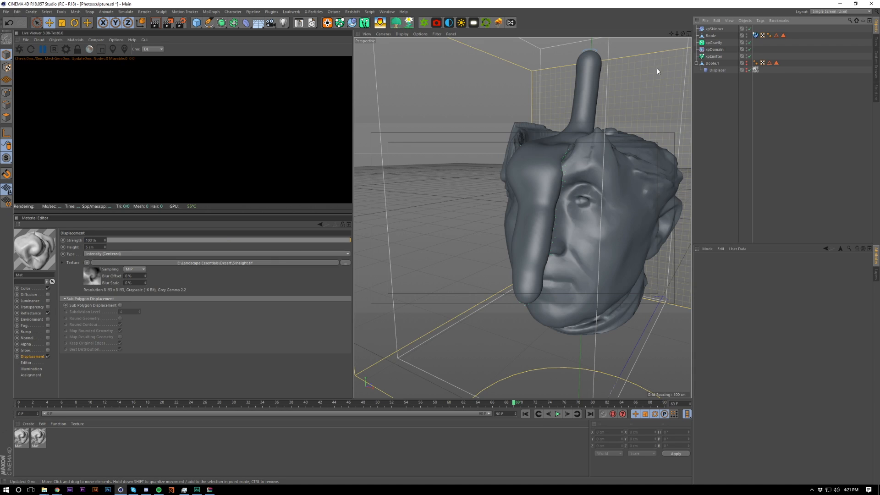
# Step: Examine the fluid skin's thickness and shape over the head from above and from the front
pyautogui.keyDown('alt'); pyautogui.moveTo(541, 141); pyautogui.dragTo(571, 203); pyautogui.keyUp('alt')
pyautogui.scroll(3, 573, 136)
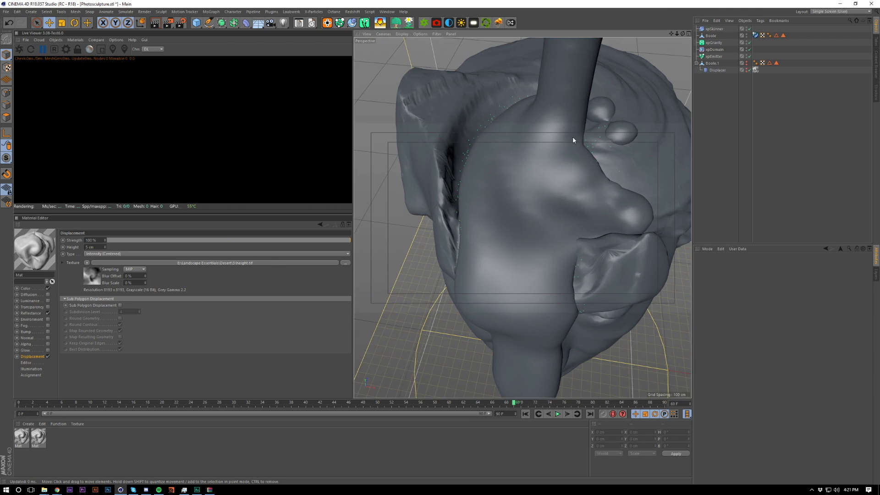
pyautogui.keyDown('alt'); pyautogui.moveTo(573, 137); pyautogui.dragTo(620, 123); pyautogui.keyUp('alt')
pyautogui.scroll(6, 624, 128)
pyautogui.scroll(-10, 620, 126)
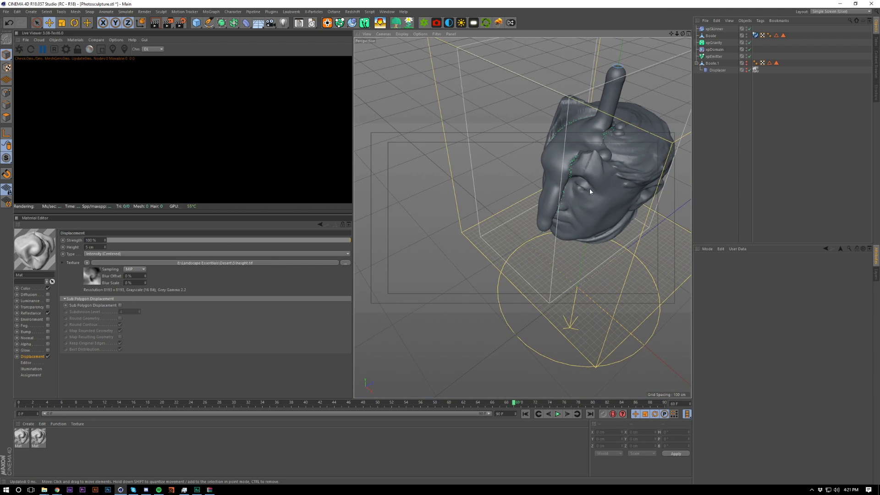
pyautogui.keyDown('alt'); pyautogui.moveTo(589, 189); pyautogui.dragTo(525, 214); pyautogui.keyUp('alt')
pyautogui.scroll(4, 550, 177)
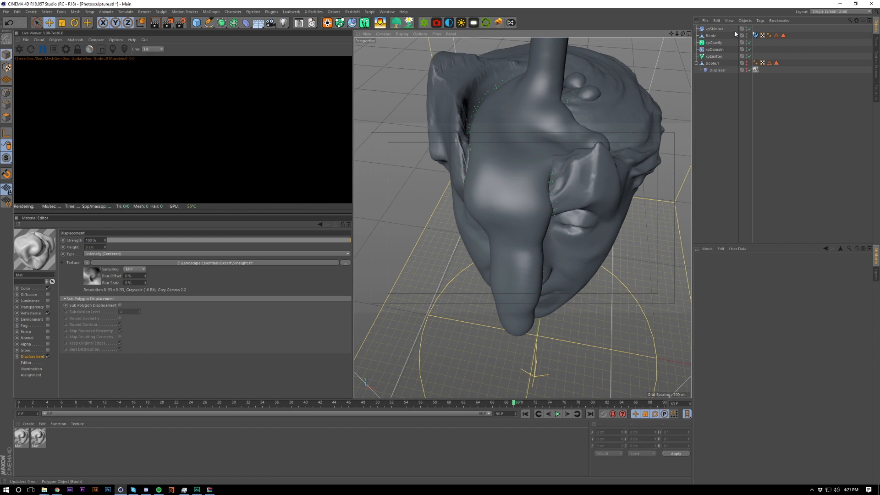
# Step: Try custom radius values of 5 cm and 2 cm on the xpSkinner
pyautogui.click(716, 30)
pyautogui.doubleClick(744, 315)
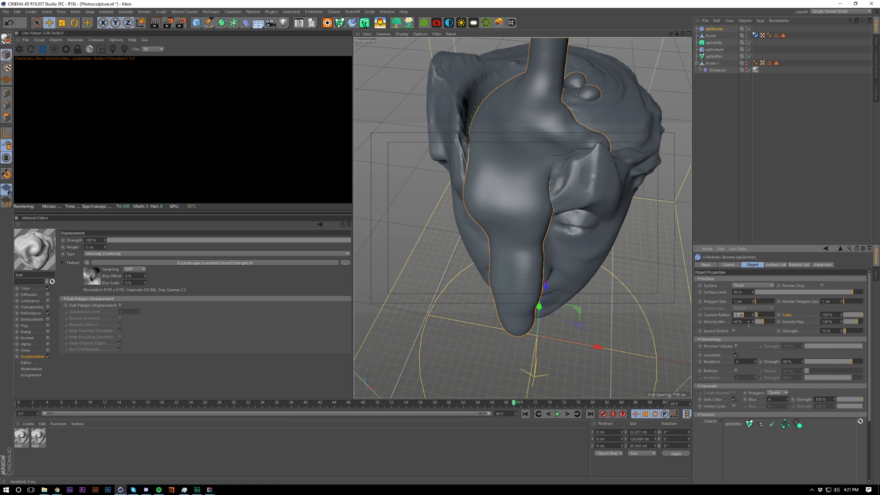
pyautogui.write('5')
pyautogui.press('Return')
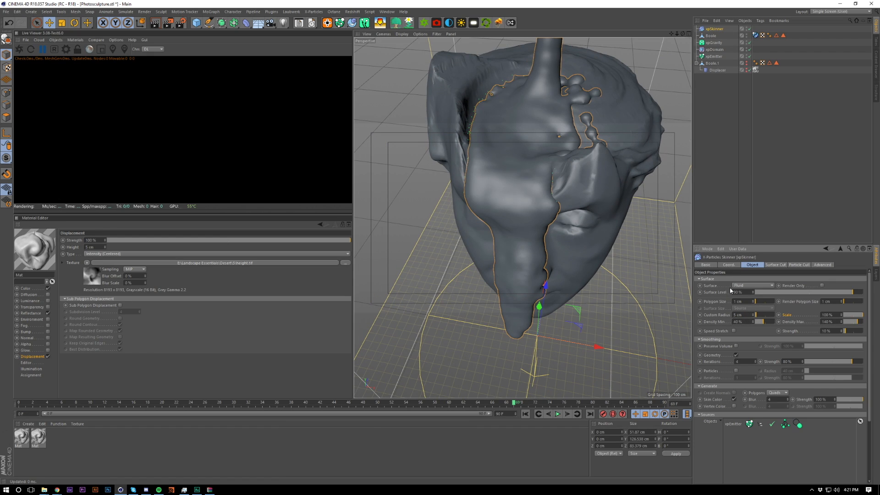
pyautogui.keyDown('alt'); pyautogui.moveTo(591, 246); pyautogui.dragTo(588, 202); pyautogui.keyUp('alt')
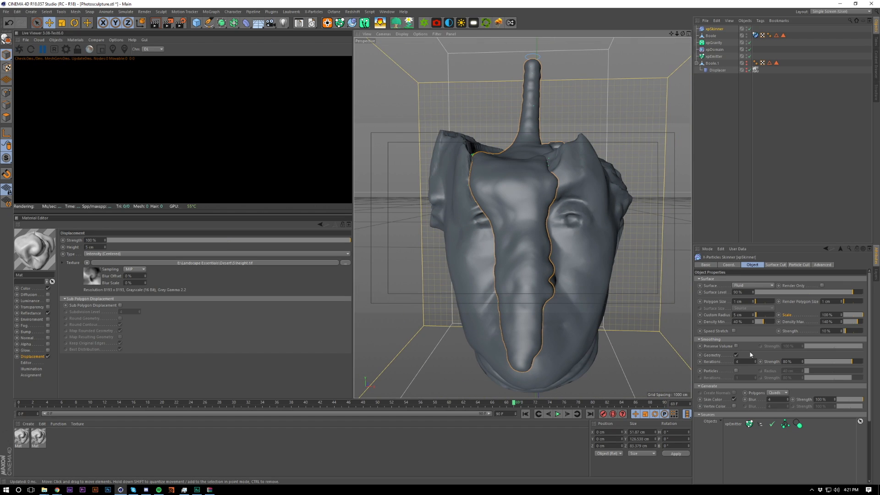
pyautogui.doubleClick(741, 315)
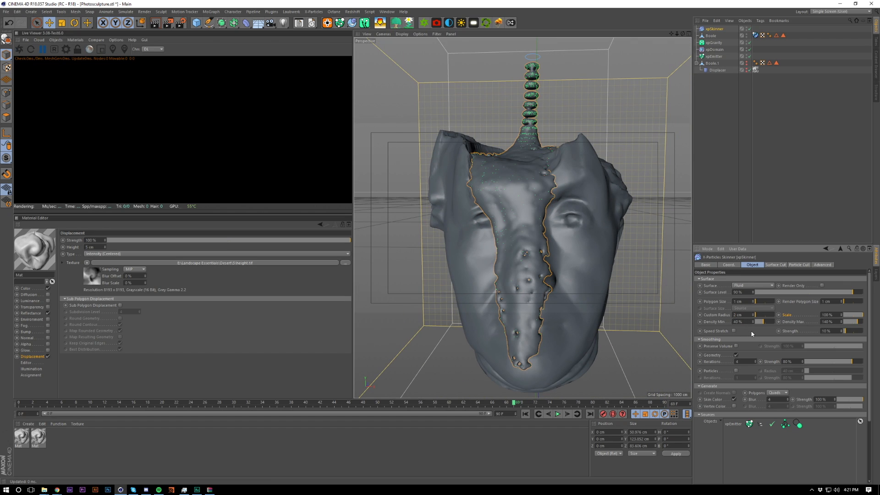
# Step: Examine the fluid skin's surface detail and coverage on the head from several angles and distances
pyautogui.click(780, 138)
pyautogui.keyDown('alt'); pyautogui.moveTo(558, 178); pyautogui.dragTo(533, 178); pyautogui.keyUp('alt')
pyautogui.keyDown('alt'); pyautogui.moveTo(537, 168); pyautogui.dragTo(600, 109, button='right'); pyautogui.keyUp('alt')
pyautogui.click(820, 173)
pyautogui.keyDown('alt'); pyautogui.moveTo(601, 231); pyautogui.dragTo(583, 234); pyautogui.keyUp('alt')
pyautogui.keyDown('alt'); pyautogui.moveTo(583, 234); pyautogui.dragTo(545, 252, button='right'); pyautogui.keyUp('alt')
pyautogui.keyDown('alt'); pyautogui.moveTo(546, 252); pyautogui.dragTo(568, 215); pyautogui.keyUp('alt')
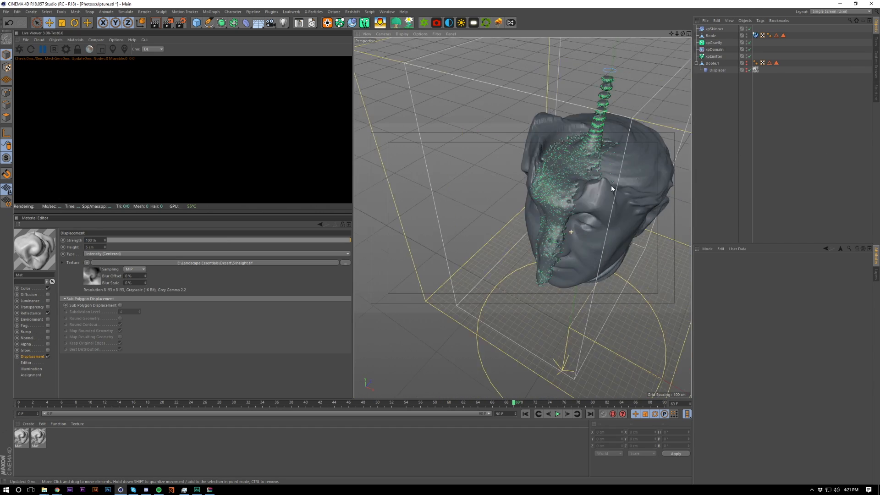
pyautogui.keyDown('alt'); pyautogui.moveTo(568, 215); pyautogui.dragTo(601, 207, button='right'); pyautogui.keyUp('alt')
pyautogui.keyDown('alt'); pyautogui.moveTo(601, 206); pyautogui.dragTo(610, 168); pyautogui.keyUp('alt')
pyautogui.keyDown('alt'); pyautogui.moveTo(609, 168); pyautogui.dragTo(635, 179, button='right'); pyautogui.keyUp('alt')
pyautogui.click(758, 167)
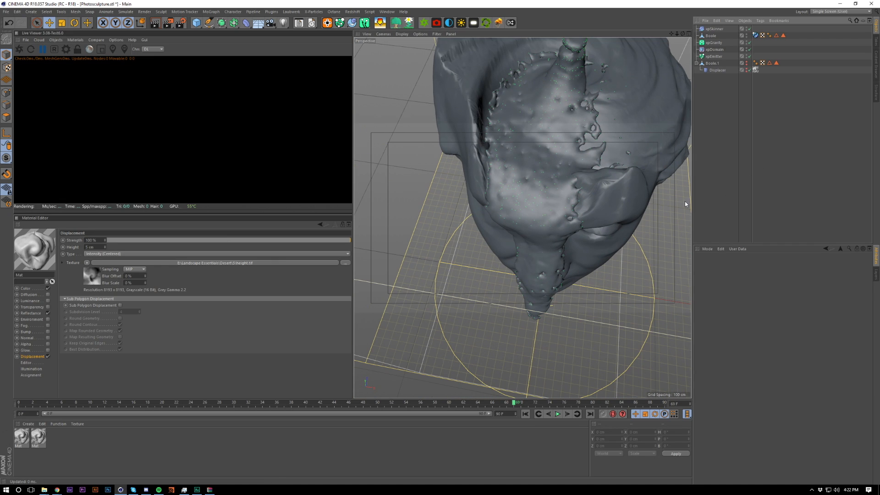
pyautogui.keyDown('alt'); pyautogui.moveTo(599, 193); pyautogui.dragTo(605, 159); pyautogui.keyUp('alt')
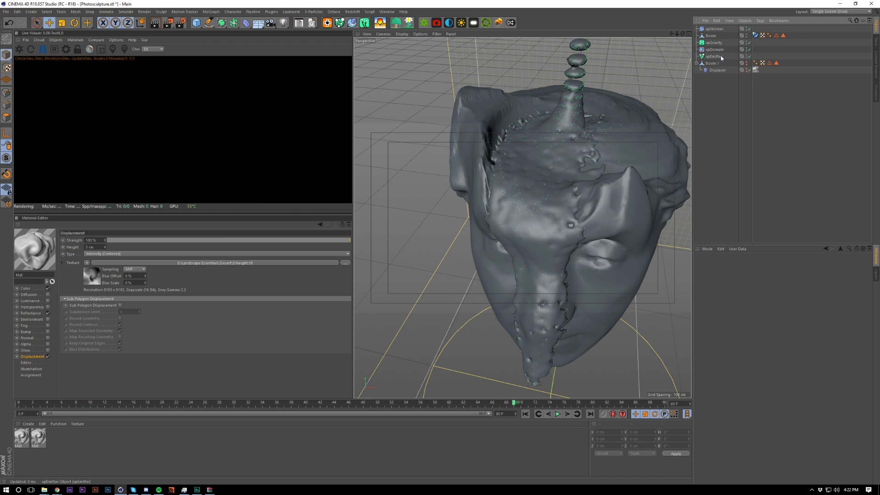
# Step: Try a custom radius of 4 cm on the xpSkinner
pyautogui.click(727, 29)
pyautogui.click(740, 317)
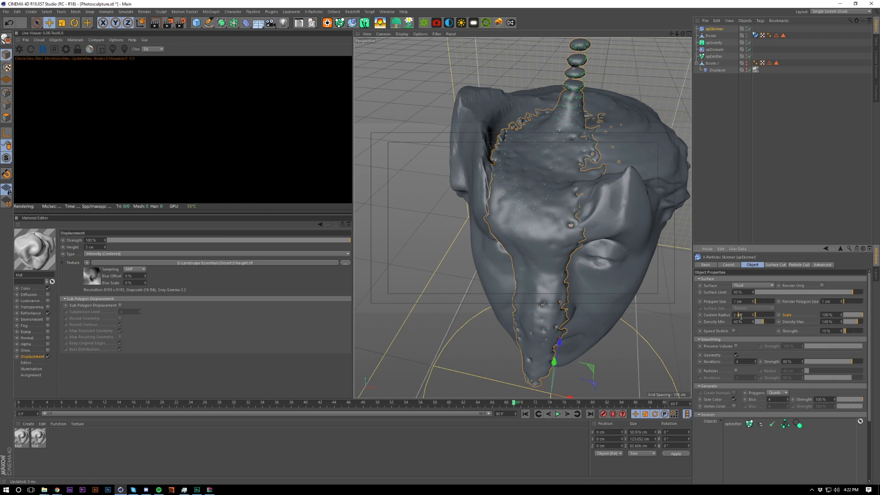
pyautogui.doubleClick(742, 314)
pyautogui.write('4')
pyautogui.press('Return')
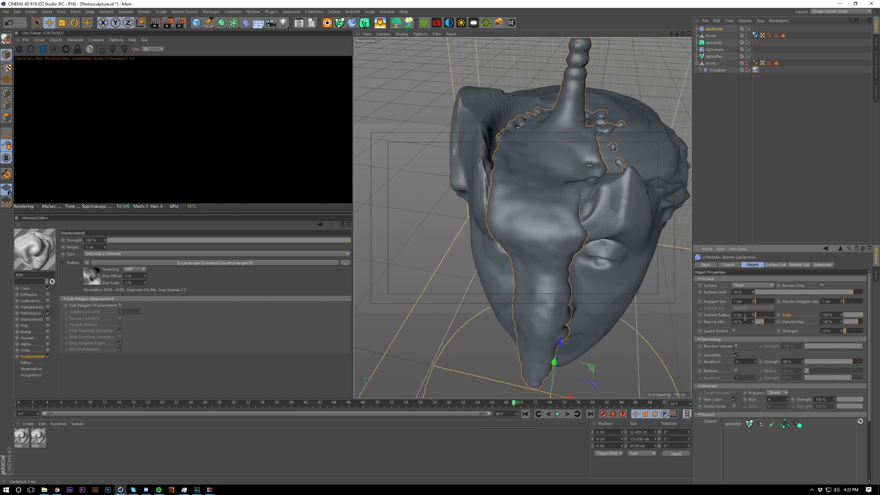
# Step: Set the xpSkinner's custom radius to 3 cm and deselect it to check the fluid edges up close
pyautogui.doubleClick(742, 315)
pyautogui.write('3')
pyautogui.press('Return')
pyautogui.click(769, 209)
pyautogui.keyDown('alt'); pyautogui.moveTo(646, 193); pyautogui.dragTo(600, 189, button='right'); pyautogui.keyUp('alt')
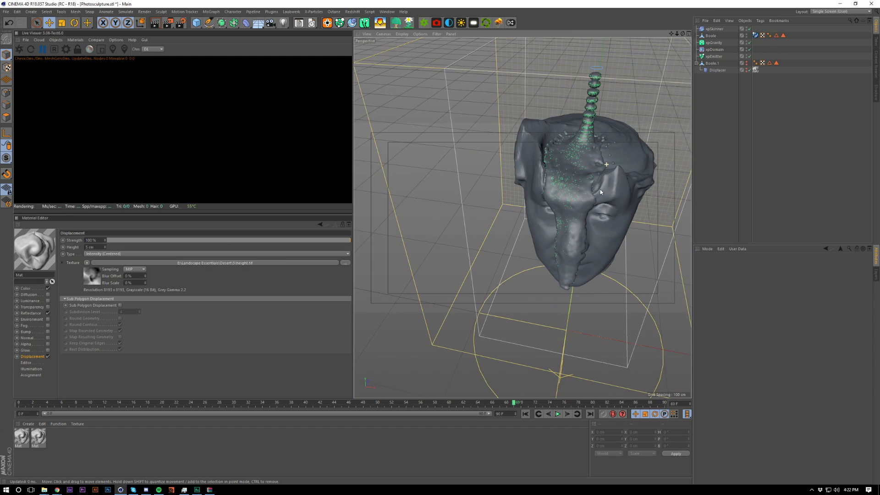
pyautogui.keyDown('alt'); pyautogui.moveTo(600, 189); pyautogui.dragTo(601, 155); pyautogui.keyUp('alt')
pyautogui.keyDown('alt'); pyautogui.moveTo(600, 155); pyautogui.dragTo(659, 151, button='right'); pyautogui.keyUp('alt')
pyautogui.keyDown('alt'); pyautogui.moveTo(659, 151); pyautogui.dragTo(544, 172); pyautogui.keyUp('alt')
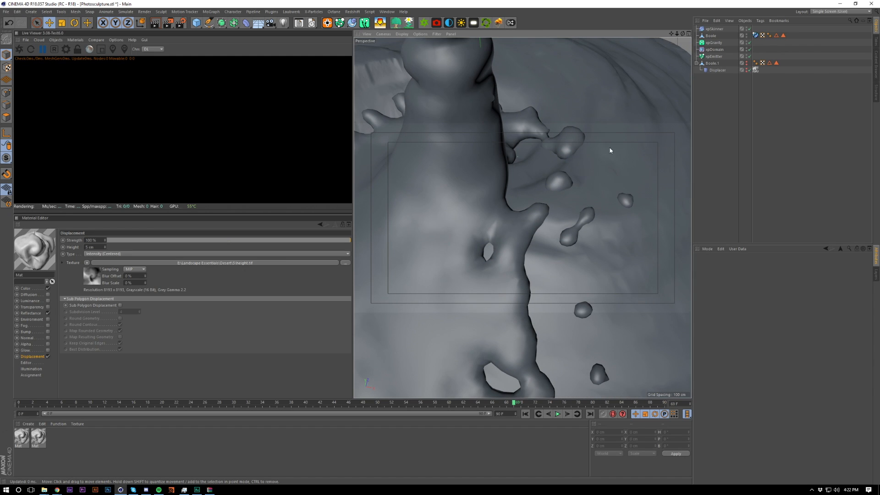
# Step: Set the xpSkinner's geometry smoothing iterations to 8
pyautogui.click(713, 56)
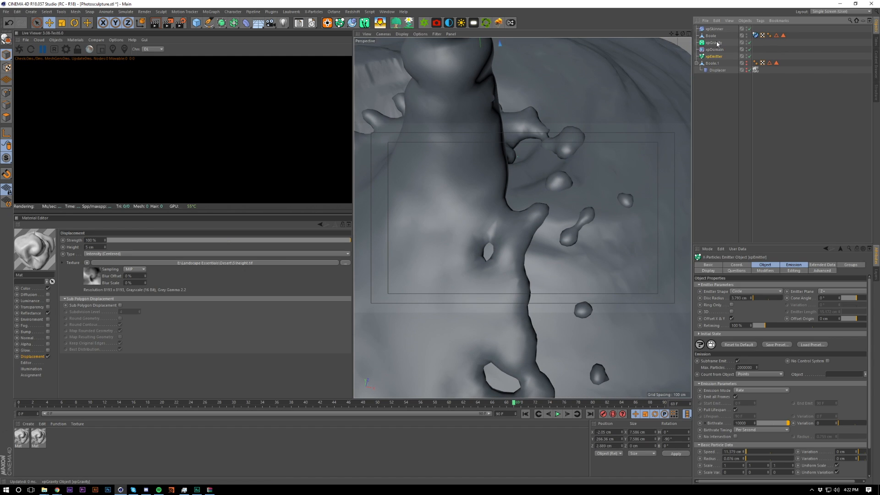
pyautogui.click(714, 29)
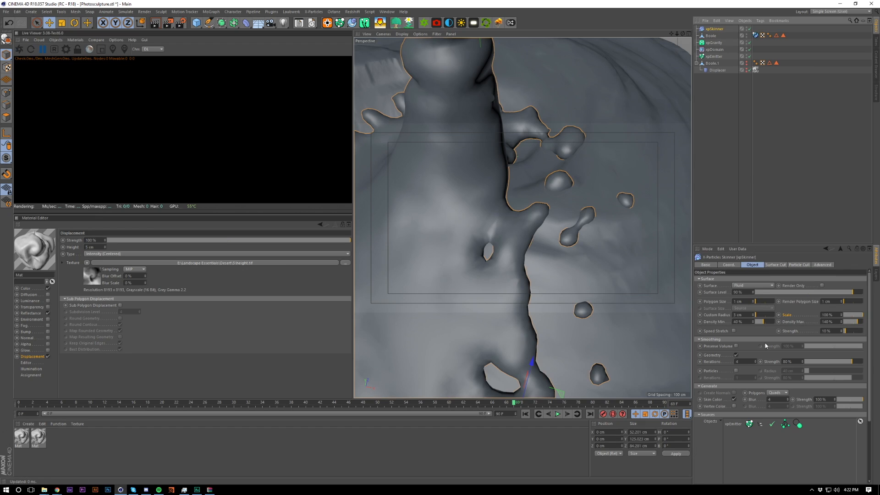
pyautogui.moveTo(748, 361); pyautogui.dragTo(720, 361)
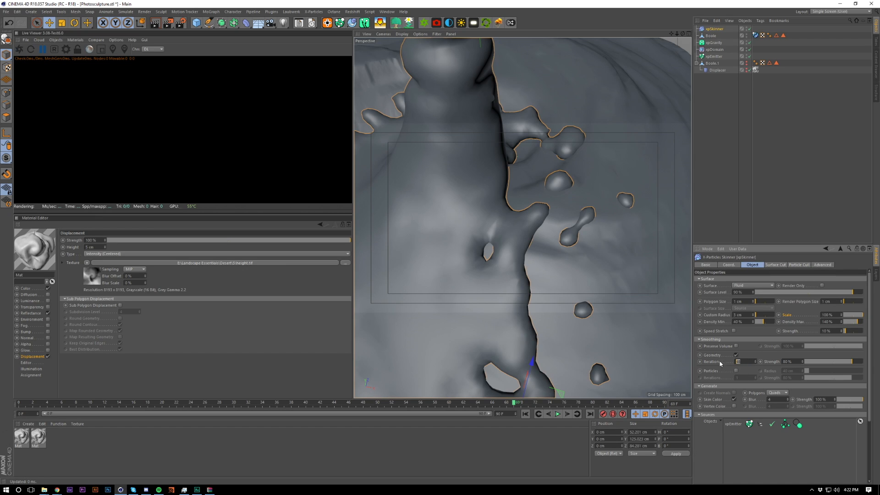
pyautogui.write('8')
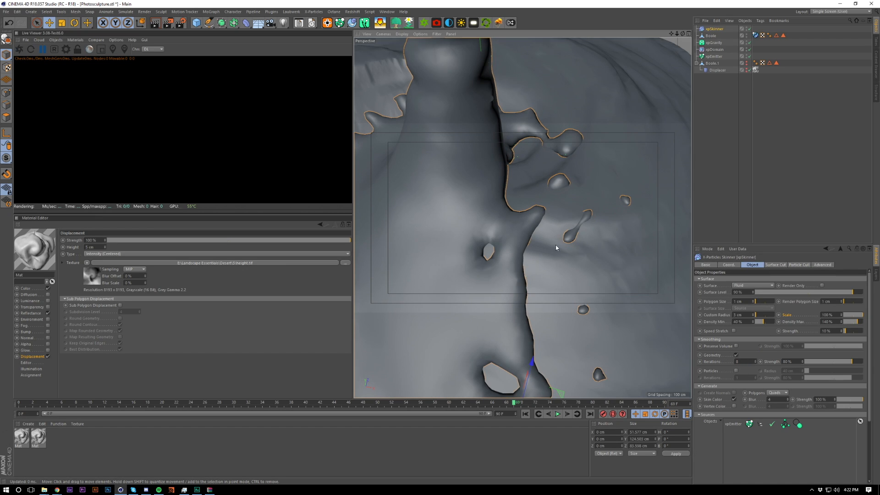
pyautogui.keyDown('alt'); pyautogui.moveTo(519, 271); pyautogui.dragTo(537, 238); pyautogui.keyUp('alt')
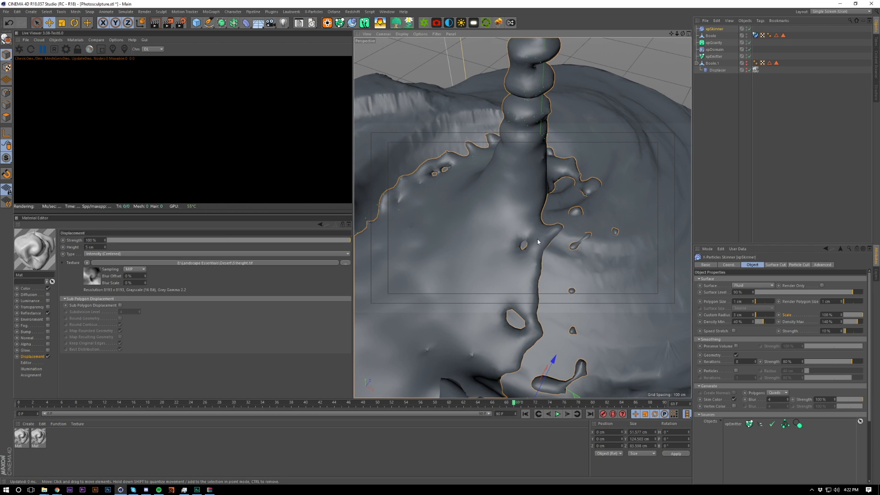
# Step: Inspect the fluid's stray droplets up close and set the xpSkinner's geometry smoothing iterations to 15
pyautogui.keyDown('alt'); pyautogui.moveTo(535, 240); pyautogui.dragTo(556, 243, button='right'); pyautogui.keyUp('alt')
pyautogui.keyDown('alt'); pyautogui.moveTo(626, 237); pyautogui.dragTo(642, 227, button='right'); pyautogui.keyUp('alt')
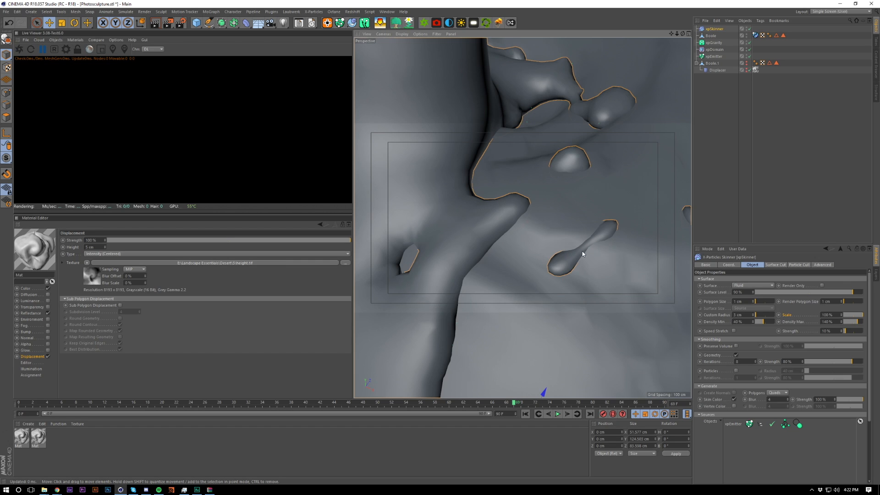
pyautogui.keyDown('alt'); pyautogui.moveTo(579, 208); pyautogui.dragTo(535, 252, button='right'); pyautogui.keyUp('alt')
pyautogui.keyDown('alt'); pyautogui.moveTo(548, 245); pyautogui.dragTo(549, 211); pyautogui.keyUp('alt')
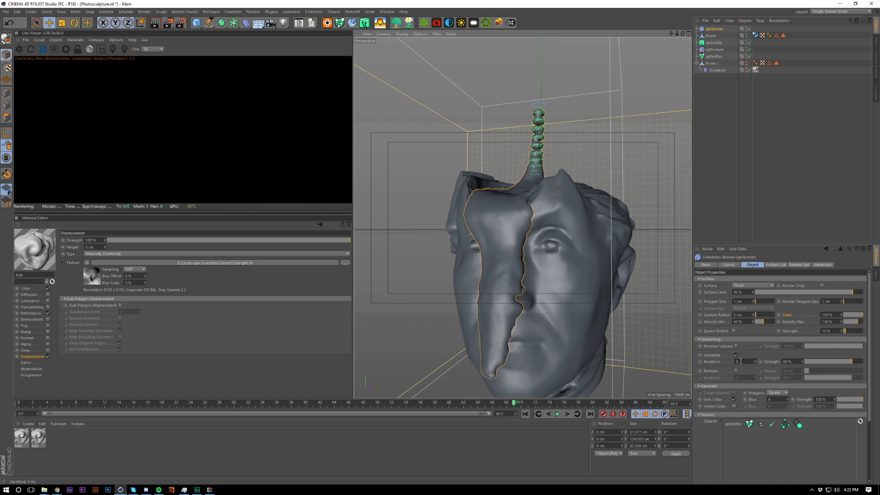
pyautogui.write('15')
pyautogui.press('Return')
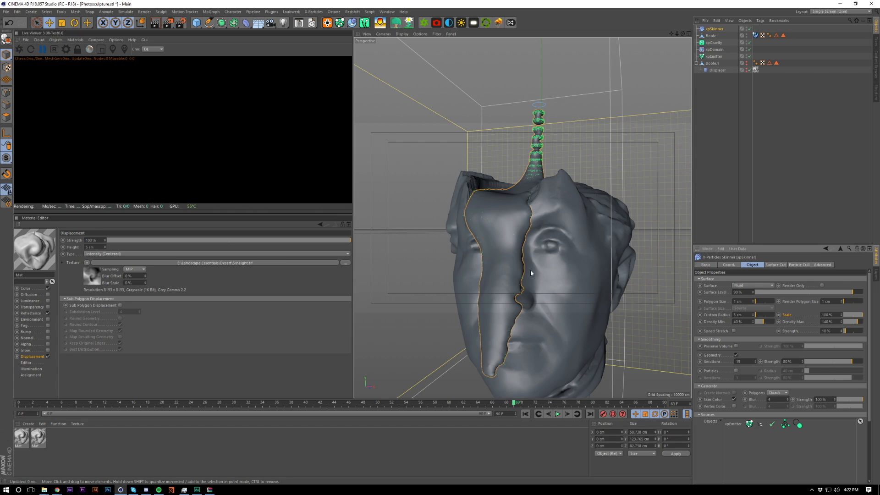
# Step: Examine the smoothed fluid skin's surface, holes and edges on the head from several angles, with and without the selection outline
pyautogui.keyDown('alt'); pyautogui.moveTo(542, 272); pyautogui.dragTo(525, 273); pyautogui.keyUp('alt')
pyautogui.scroll(5, 544, 230)
pyautogui.keyDown('alt'); pyautogui.moveTo(543, 232); pyautogui.dragTo(541, 252); pyautogui.keyUp('alt')
pyautogui.keyDown('alt'); pyautogui.moveTo(522, 216); pyautogui.dragTo(544, 338); pyautogui.keyUp('alt')
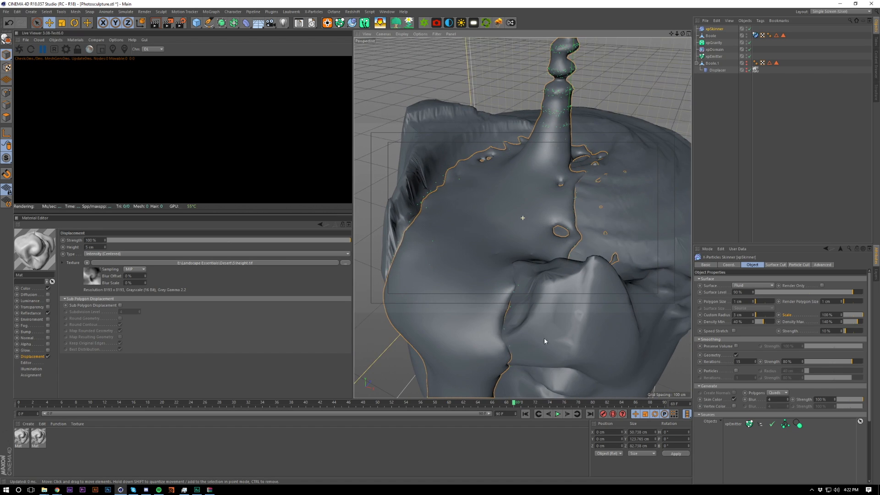
pyautogui.moveTo(559, 248)
pyautogui.keyDown('alt'); pyautogui.mouseDown()
pyautogui.moveTo(562, 292)
pyautogui.moveTo(590, 285)
pyautogui.moveTo(568, 241)
pyautogui.moveTo(574, 250)
pyautogui.mouseUp(); pyautogui.keyUp('alt')
pyautogui.scroll(3, 558, 228)
pyautogui.scroll(-10, 559, 227)
pyautogui.click(753, 193)
pyautogui.scroll(8, 594, 173)
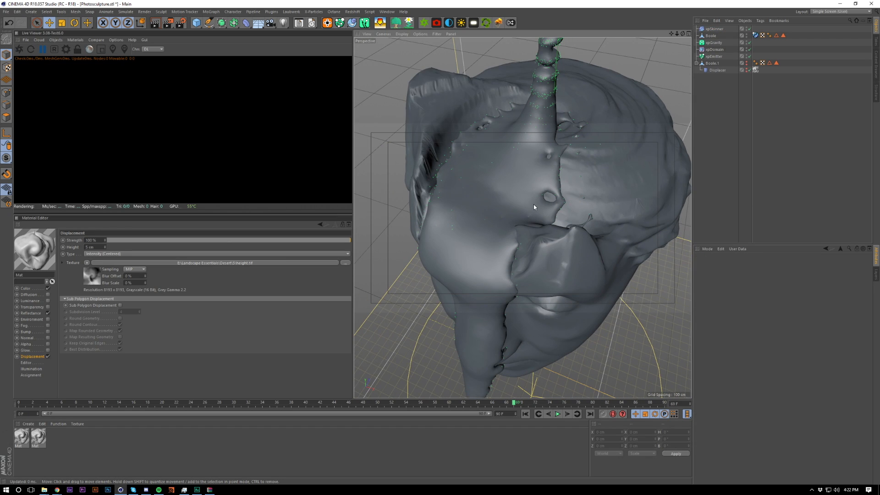
pyautogui.keyDown('alt'); pyautogui.moveTo(534, 204); pyautogui.dragTo(540, 210); pyautogui.keyUp('alt')
pyautogui.scroll(4, 540, 211)
pyautogui.click(576, 187)
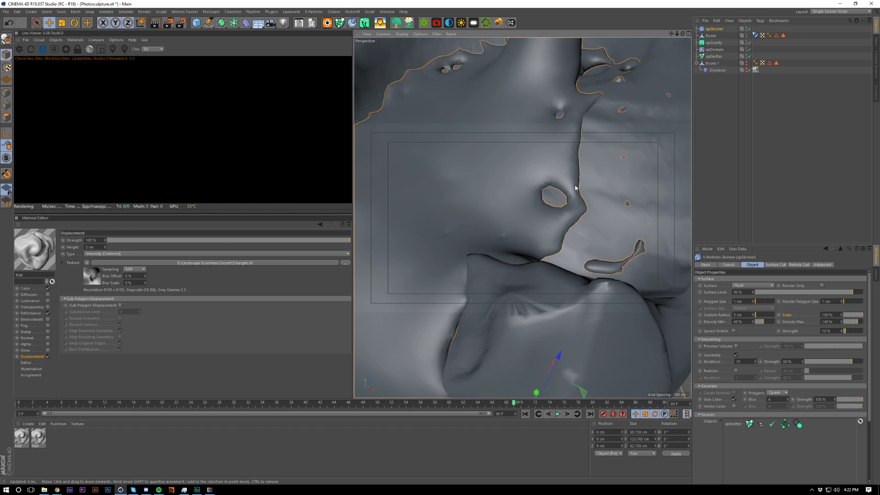
pyautogui.scroll(-6, 591, 179)
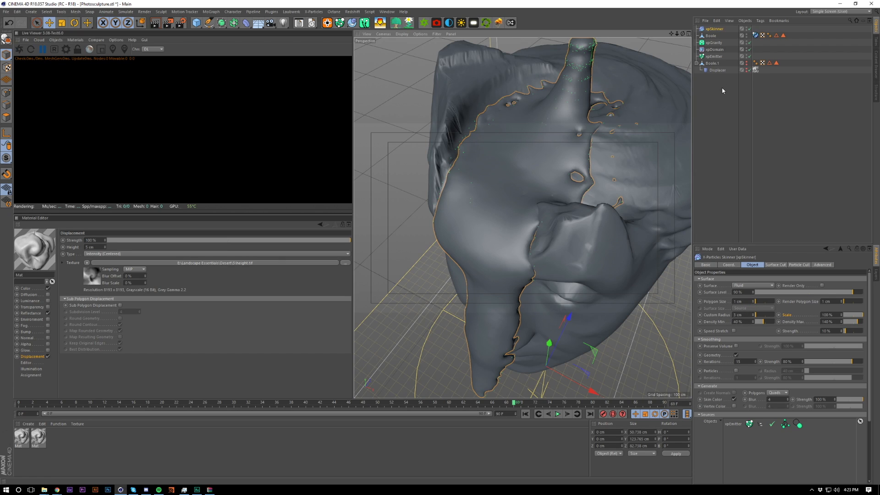
pyautogui.click(744, 302)
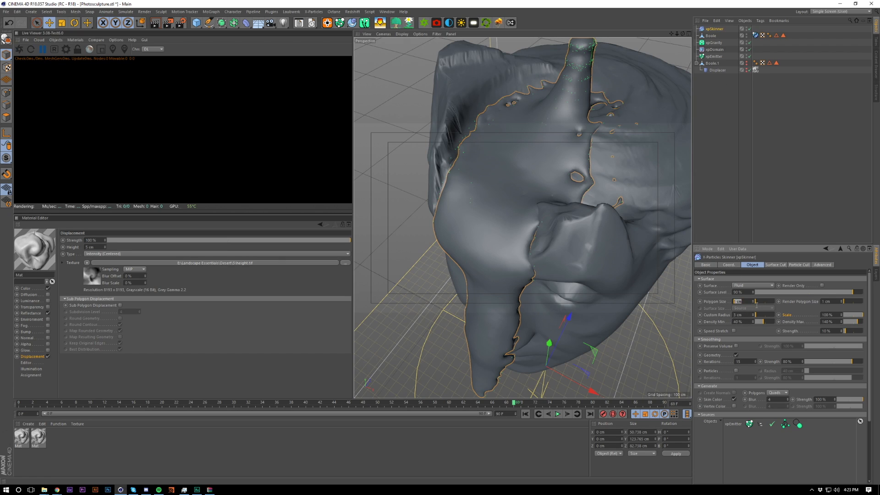
pyautogui.click(756, 184)
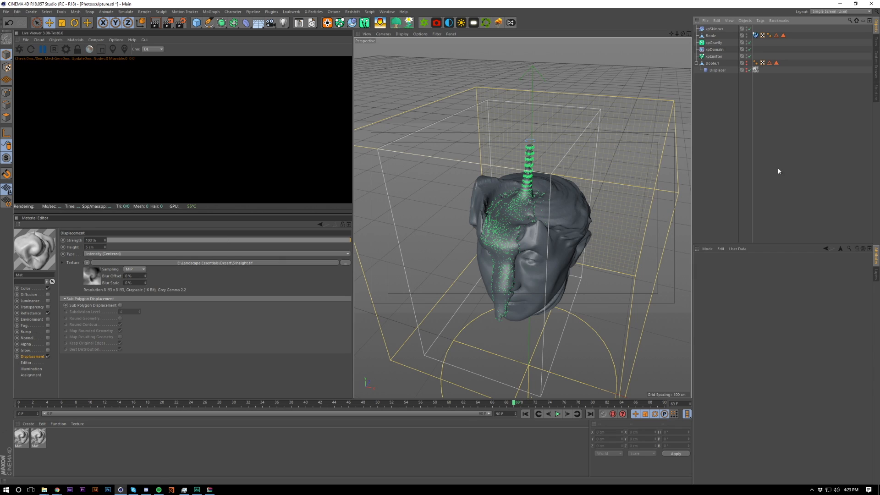
# Step: Add a plane beneath the head and scale it up into a very large floor
pyautogui.click(196, 23)
pyautogui.click(257, 45)
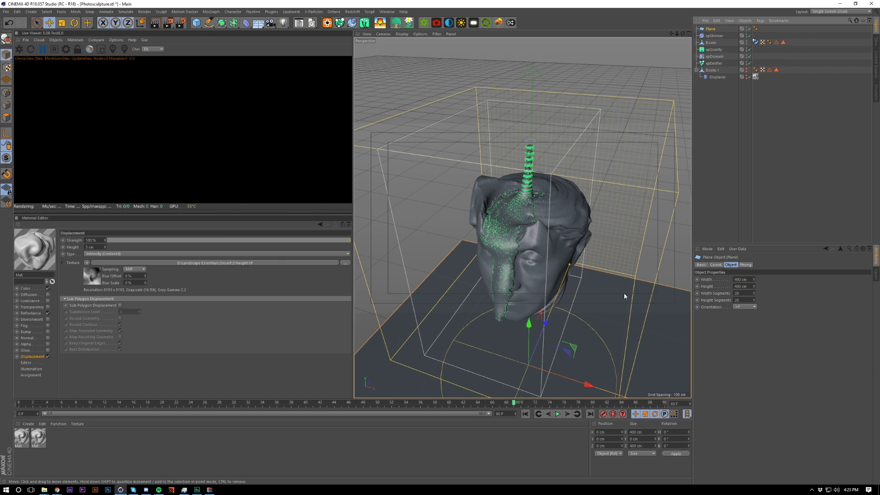
pyautogui.press('t')
pyautogui.moveTo(630, 344); pyautogui.dragTo(549, 170)
pyautogui.click(741, 213)
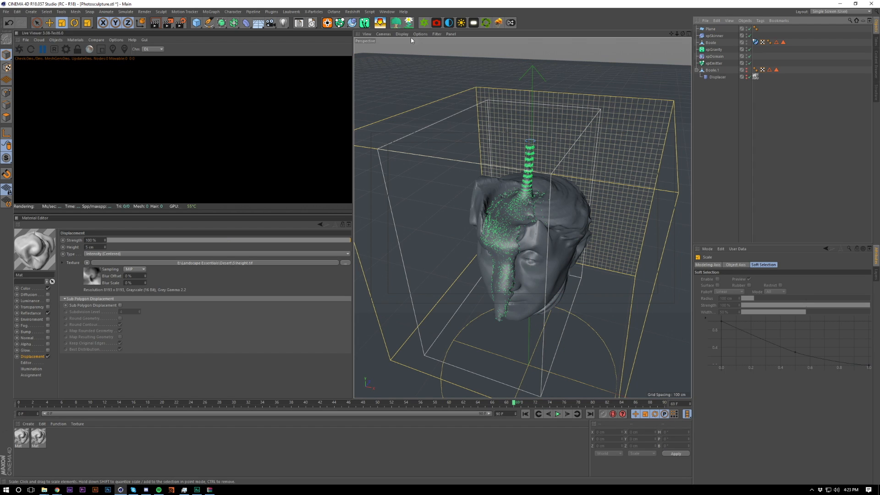
# Step: Frame the head and fluid at a slight downward angle and start the Octane live render
pyautogui.moveTo(553, 232)
pyautogui.keyDown('alt'); pyautogui.mouseDown()
pyautogui.moveTo(530, 247)
pyautogui.moveTo(540, 233)
pyautogui.mouseUp(); pyautogui.keyUp('alt')
pyautogui.keyDown('alt'); pyautogui.moveTo(541, 233); pyautogui.dragTo(528, 221, button='right'); pyautogui.keyUp('alt')
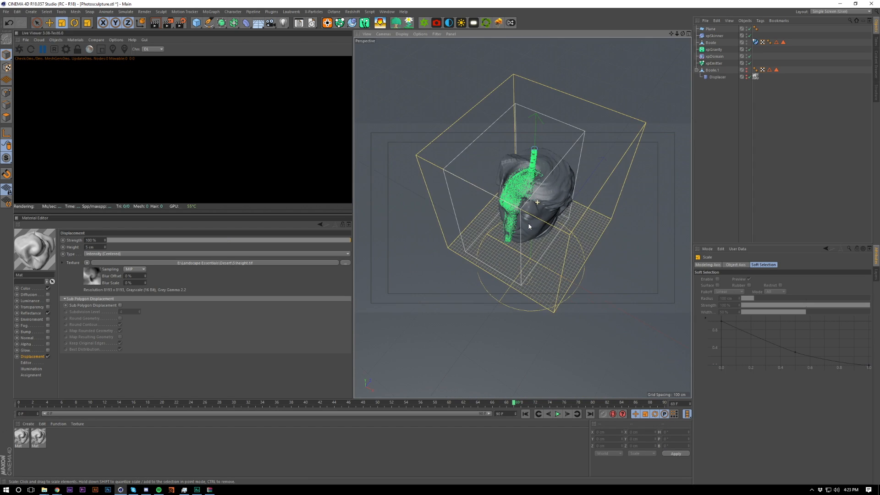
pyautogui.moveTo(528, 221)
pyautogui.keyDown('alt'); pyautogui.mouseDown()
pyautogui.moveTo(525, 197)
pyautogui.moveTo(551, 201)
pyautogui.moveTo(533, 209)
pyautogui.mouseUp(); pyautogui.keyUp('alt')
pyautogui.click(750, 166)
pyautogui.keyDown('alt'); pyautogui.moveTo(533, 209); pyautogui.dragTo(542, 202, button='right'); pyautogui.keyUp('alt')
pyautogui.keyDown('alt'); pyautogui.moveTo(543, 201); pyautogui.dragTo(540, 197, button='middle'); pyautogui.keyUp('alt')
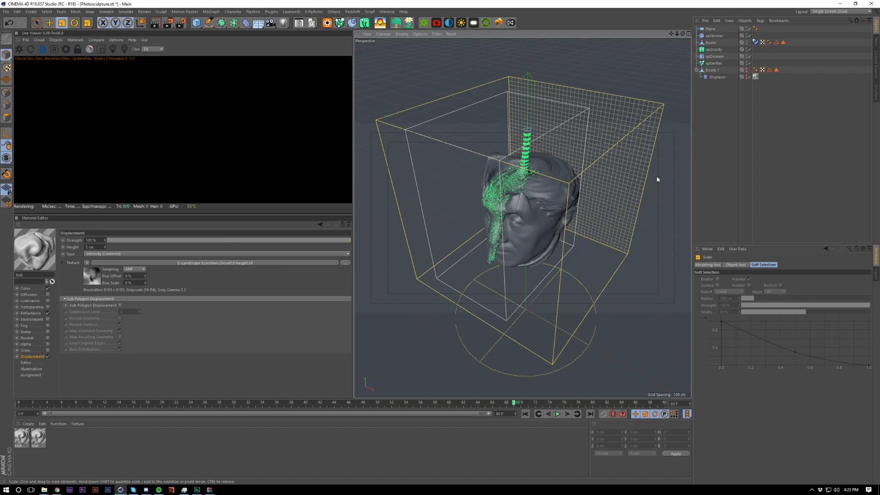
pyautogui.click(19, 50)
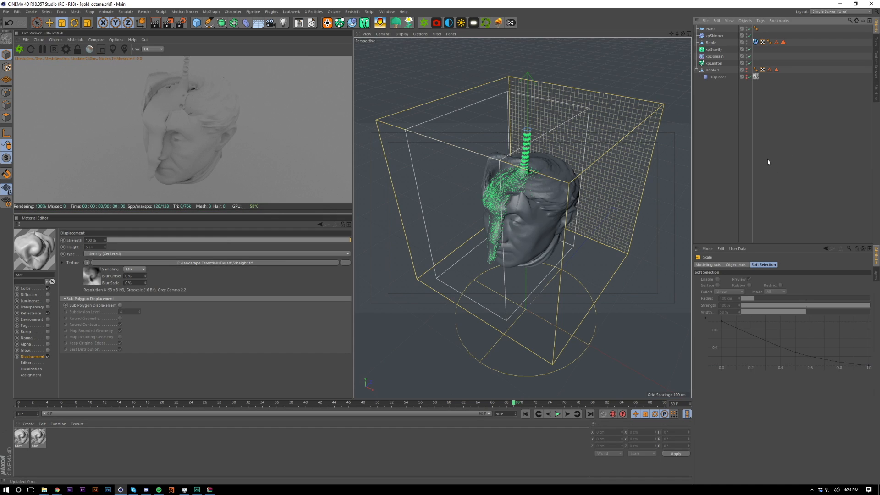
# Step: Rename the original head mesh carrying the collider tag as collider
pyautogui.click(746, 42)
pyautogui.click(718, 42)
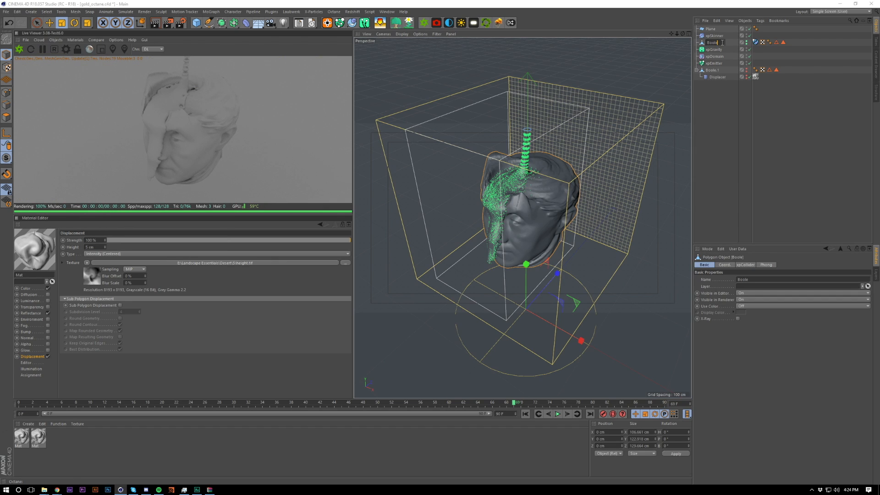
pyautogui.write('collider')
pyautogui.press('Return')
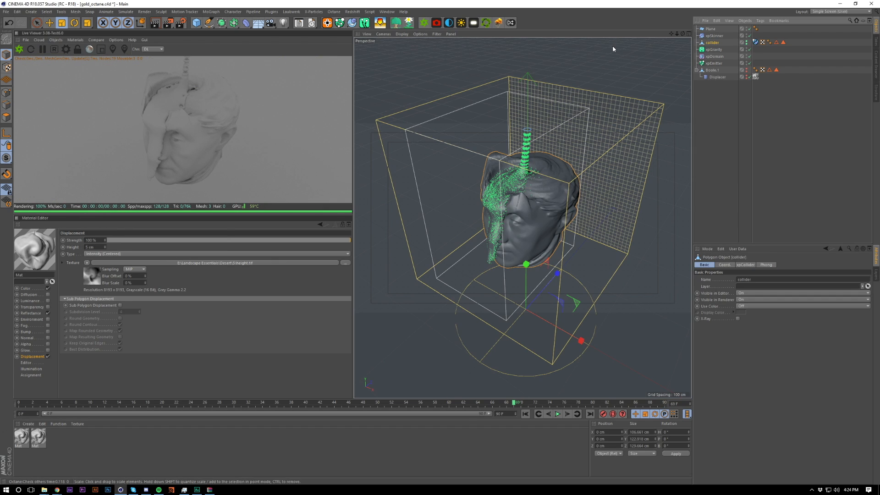
# Step: Hide the collider mesh in the editor and render, and show the duplicate head with the Displacer instead
pyautogui.keyDown('ctrl'); pyautogui.click(747, 42); pyautogui.keyUp('ctrl')
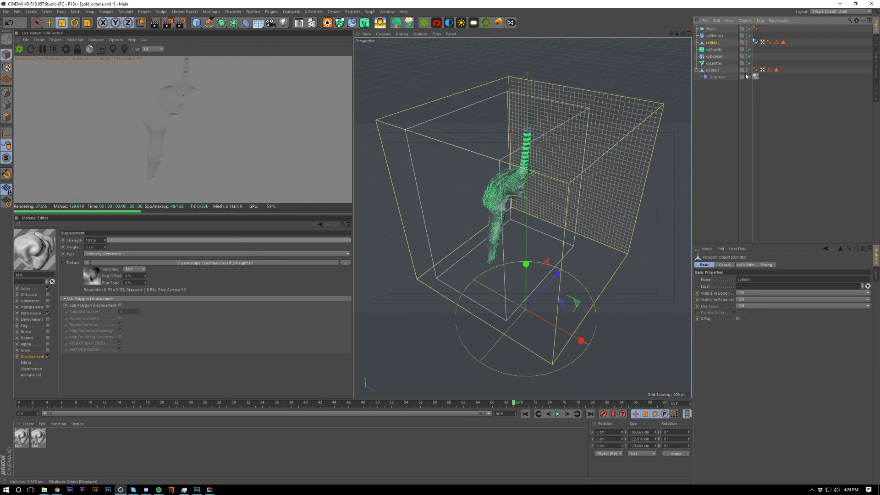
pyautogui.click(748, 71)
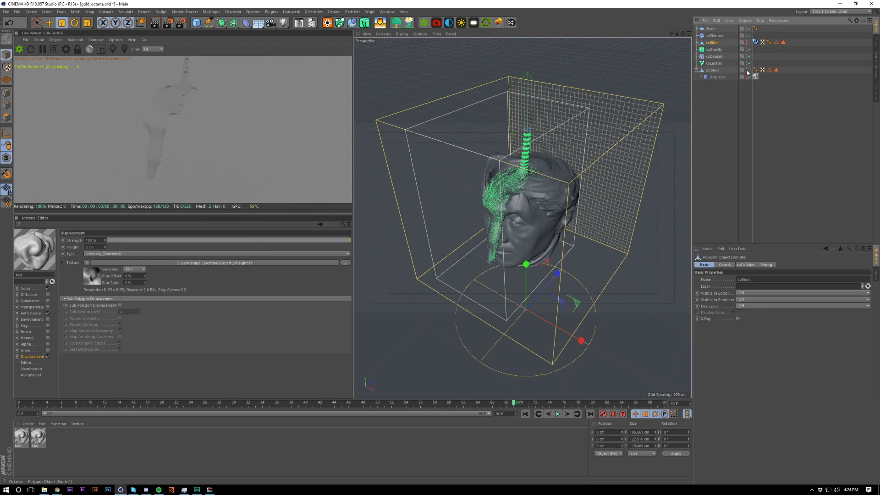
pyautogui.click(754, 124)
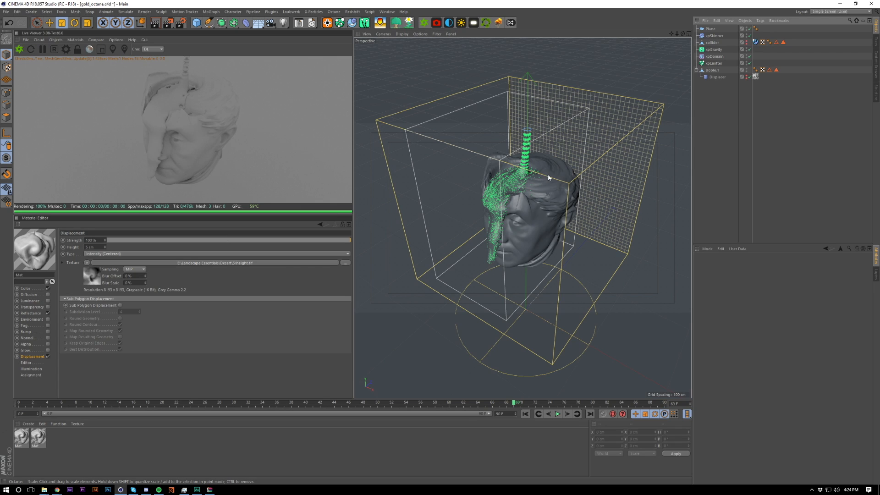
# Step: Add an Octane area light to the scene and set its power to 15
pyautogui.keyDown('alt'); pyautogui.moveTo(537, 183); pyautogui.dragTo(511, 183); pyautogui.keyUp('alt')
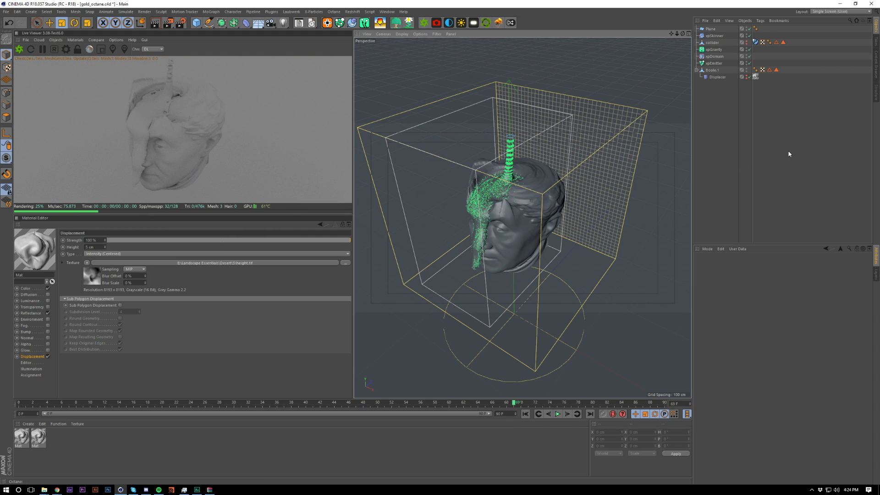
pyautogui.click(473, 22)
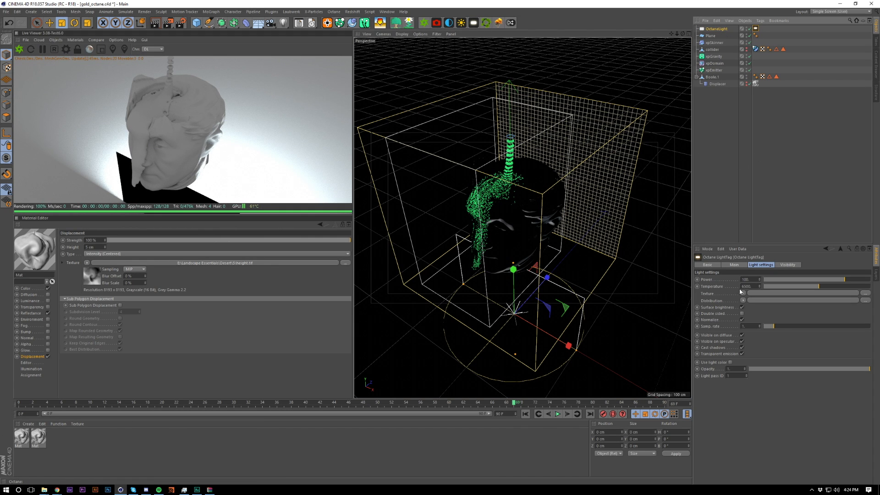
pyautogui.click(757, 279)
pyautogui.write('15')
pyautogui.press('Return')
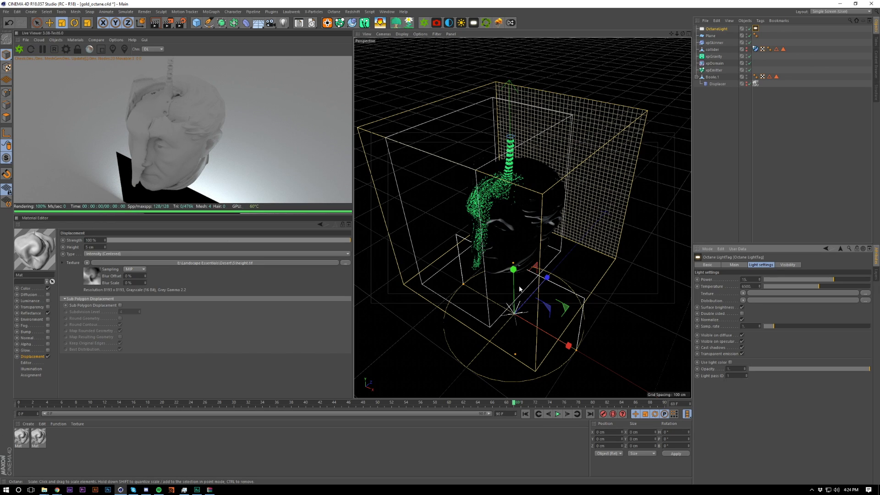
# Step: Turn the Octane light to a heading of -100° and move it to about X -946, Y 441, Z -214 cm, beside the head
pyautogui.press('e')
pyautogui.moveTo(514, 269); pyautogui.dragTo(545, 193)
pyautogui.press('r')
pyautogui.moveTo(556, 233); pyautogui.dragTo(395, 221)
pyautogui.press('e')
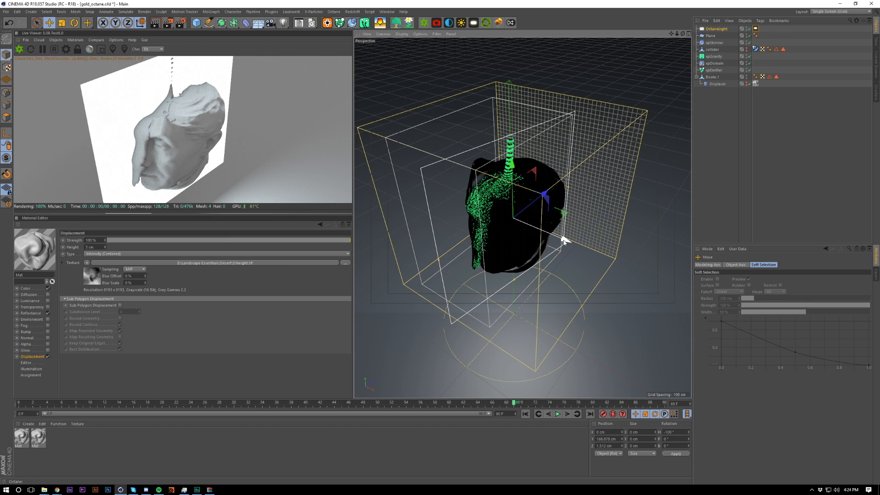
pyautogui.moveTo(564, 240); pyautogui.dragTo(486, 225)
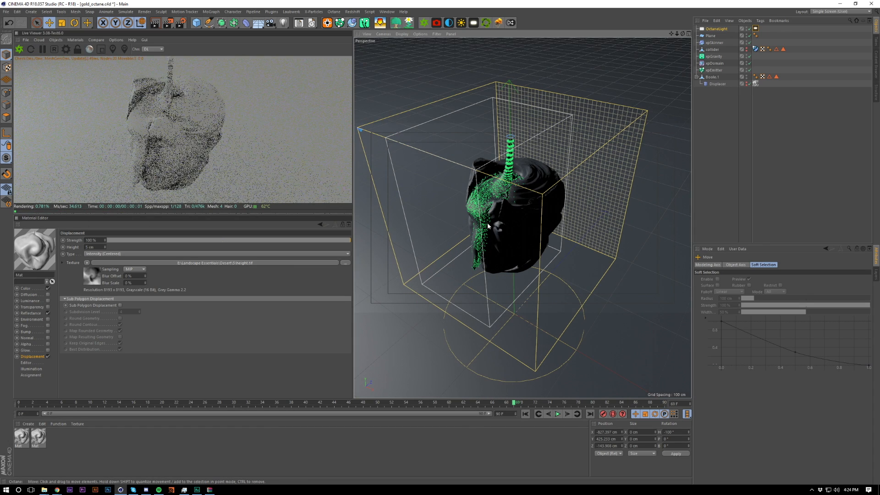
pyautogui.moveTo(575, 268); pyautogui.dragTo(517, 262)
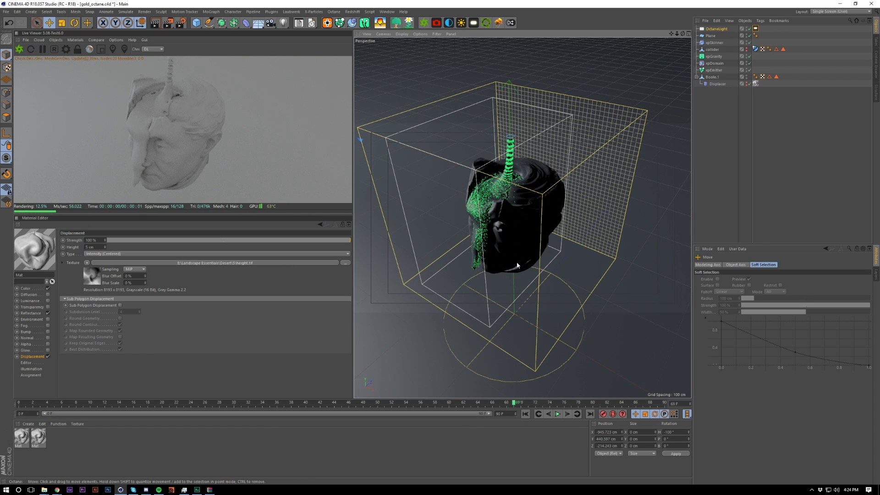
# Step: Raise the Octane light's power to 40 and fine-tune it slightly higher
pyautogui.click(756, 29)
pyautogui.doubleClick(748, 280)
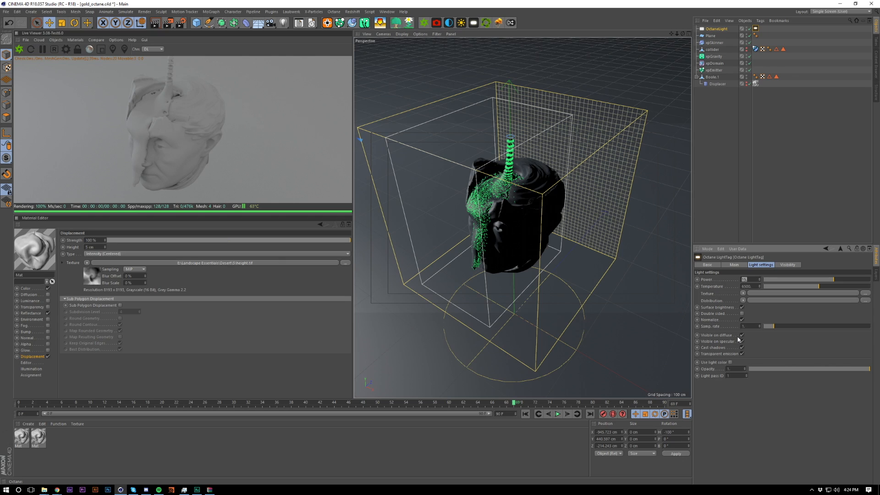
pyautogui.write('40.')
pyautogui.press('Return')
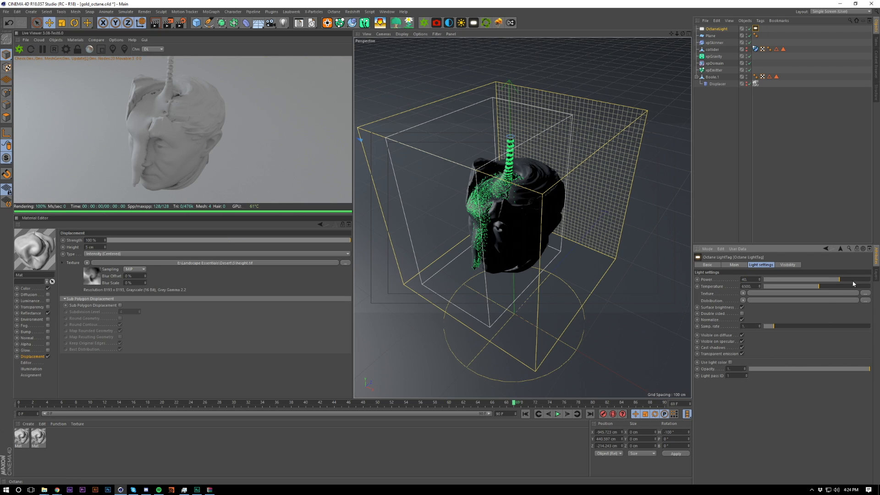
pyautogui.moveTo(852, 279); pyautogui.dragTo(842, 279)
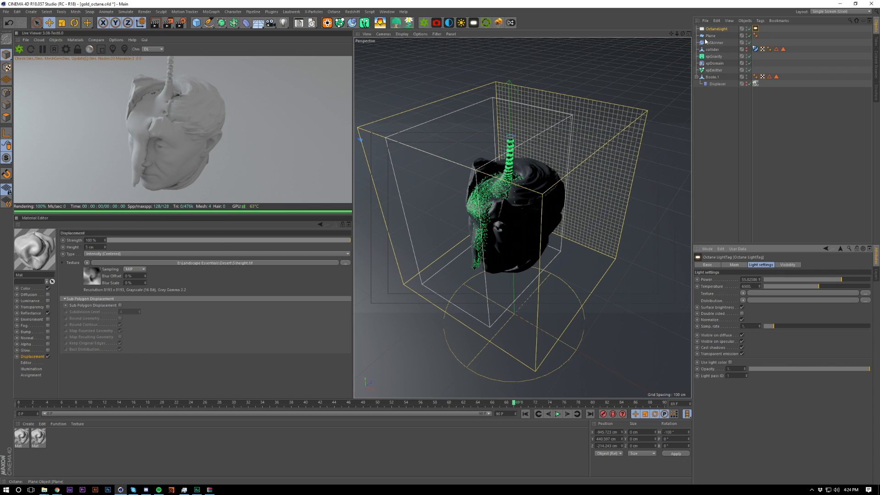
# Step: Look through the Octane render settings and close them
pyautogui.click(65, 49)
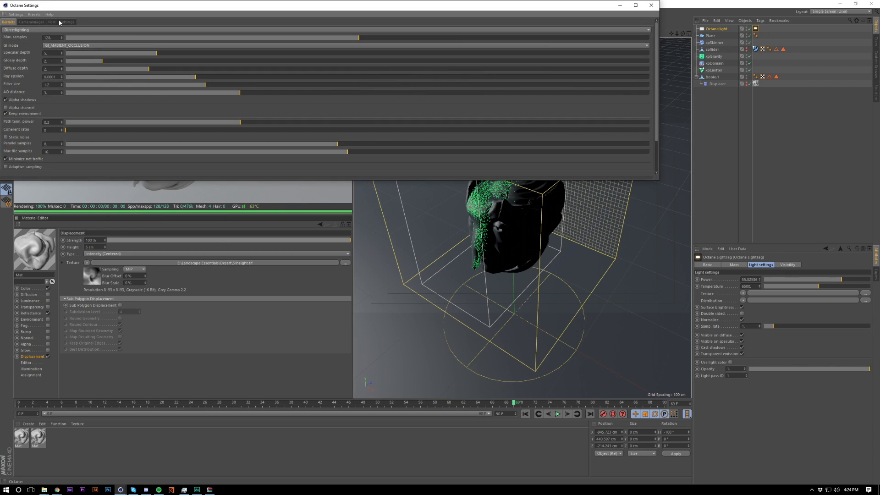
pyautogui.click(67, 22)
pyautogui.press('Escape')
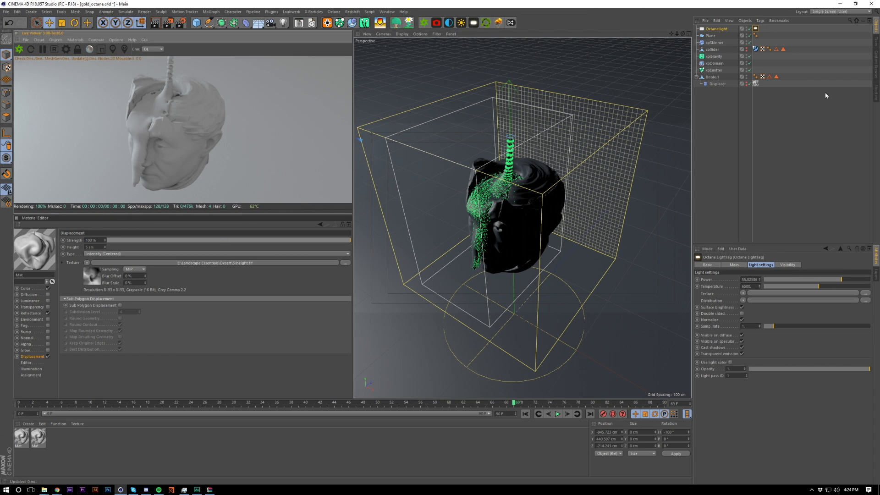
# Step: Add a second Octane light, turn it to a heading of about 50° and place it near X 177, Y 172, Z -149 cm
pyautogui.click(722, 29)
pyautogui.click(472, 22)
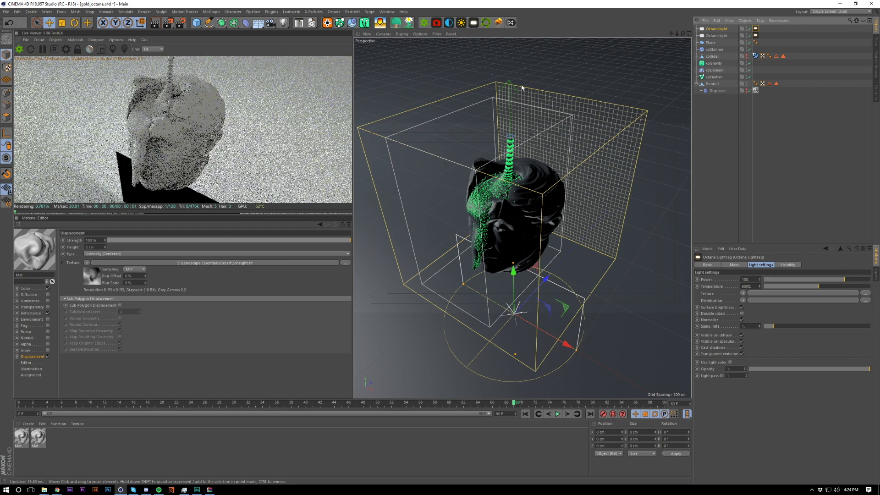
pyautogui.press('r')
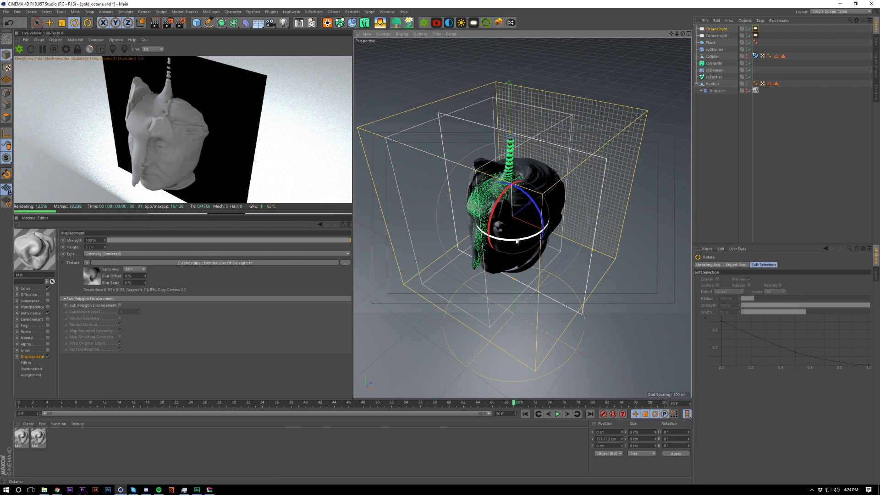
pyautogui.moveTo(537, 238); pyautogui.dragTo(567, 238)
pyautogui.press('e')
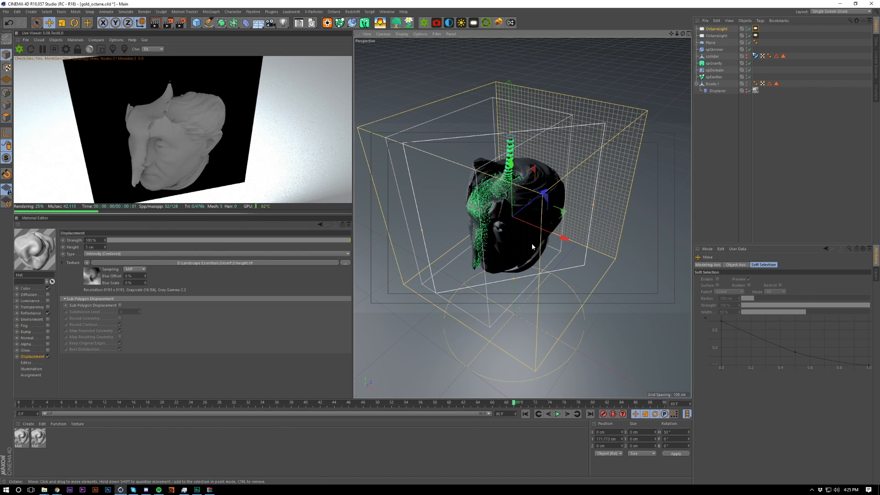
pyautogui.moveTo(508, 208); pyautogui.dragTo(585, 381)
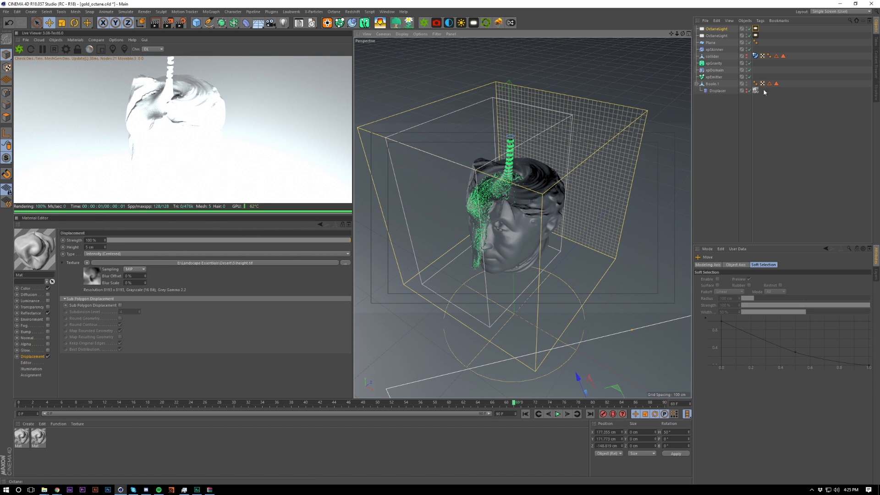
# Step: Lower the second Octane light's power to 15 and reduce it further to about 3.2
pyautogui.click(756, 28)
pyautogui.doubleClick(754, 278)
pyautogui.write('15')
pyautogui.press('Return')
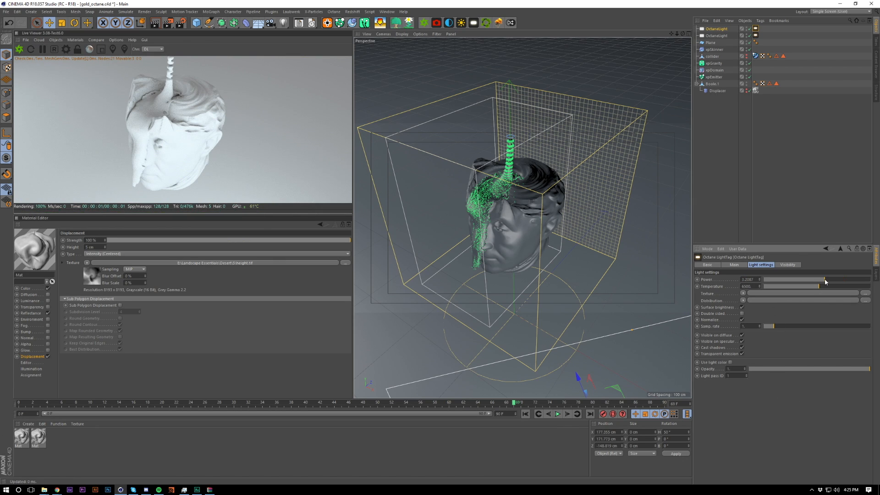
# Step: Set the second Octane light's power to about 10.3, turn it to heading 100° and move it to about X 442, Y 90, Z 328 cm
pyautogui.moveTo(834, 279); pyautogui.dragTo(833, 280)
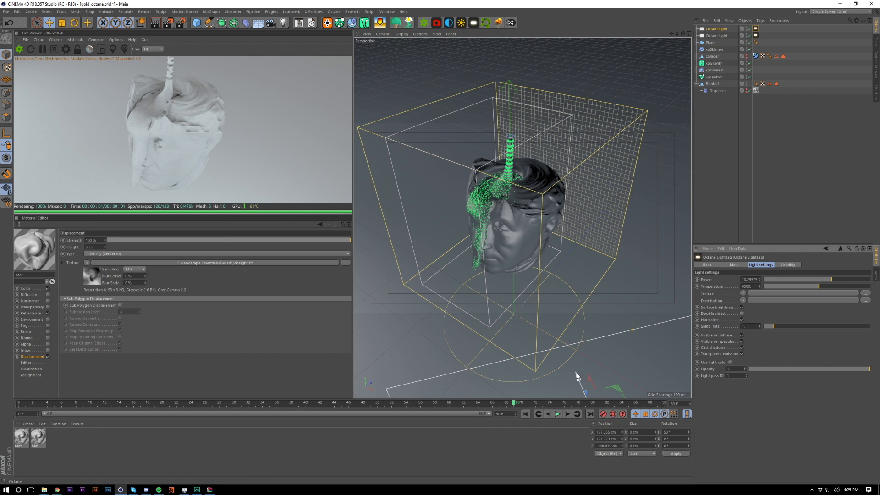
pyautogui.moveTo(577, 376); pyautogui.dragTo(512, 218)
pyautogui.press('r')
pyautogui.keyDown('shift'); pyautogui.moveTo(520, 275); pyautogui.dragTo(551, 274); pyautogui.keyUp('shift')
pyautogui.press('e')
pyautogui.moveTo(549, 218); pyautogui.dragTo(602, 154)
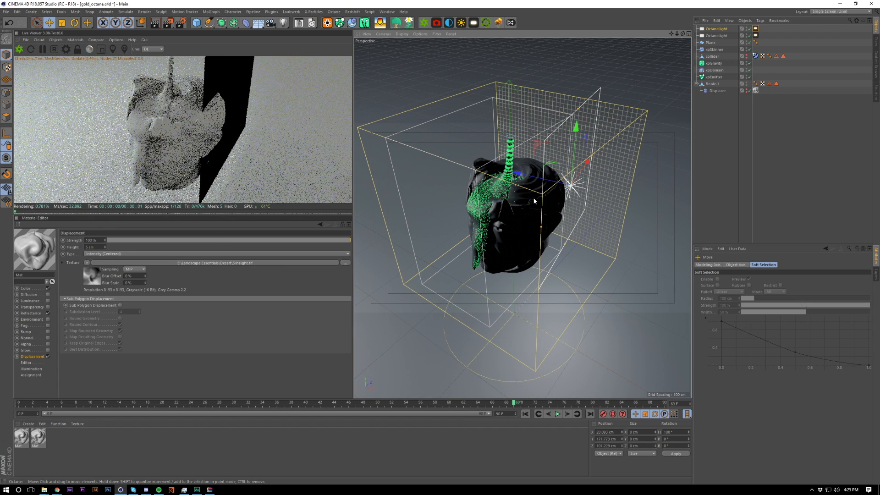
pyautogui.moveTo(527, 188); pyautogui.dragTo(688, 241)
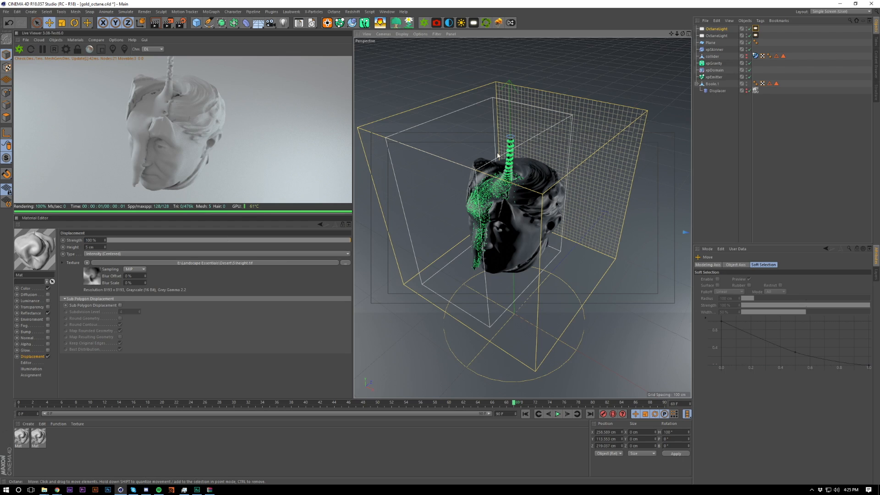
pyautogui.moveTo(640, 263); pyautogui.dragTo(682, 243)
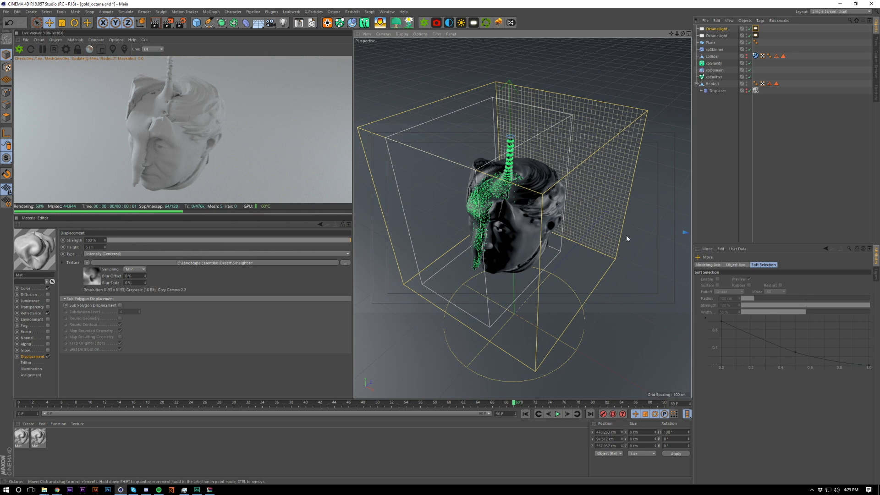
pyautogui.moveTo(626, 235); pyautogui.dragTo(618, 204)
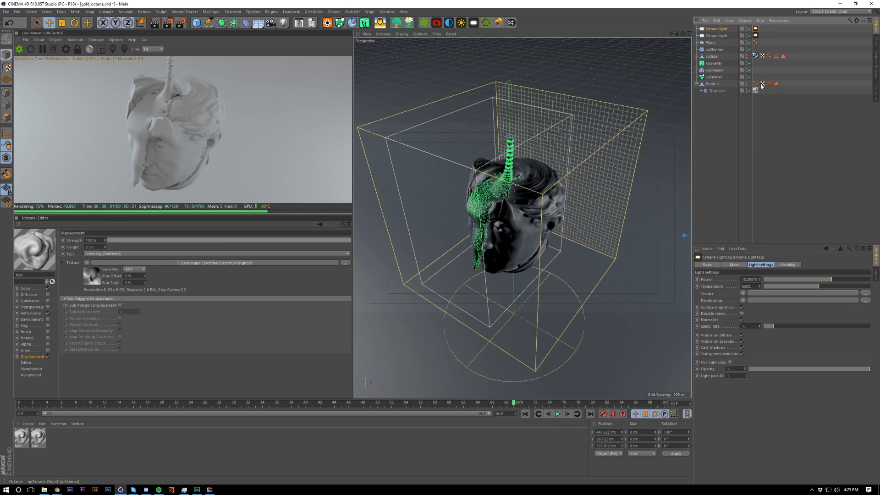
# Step: Set the second Octane light's power to 30 and its temperature to about 8280 for a cooler tint
pyautogui.click(756, 29)
pyautogui.write('30')
pyautogui.press('Return')
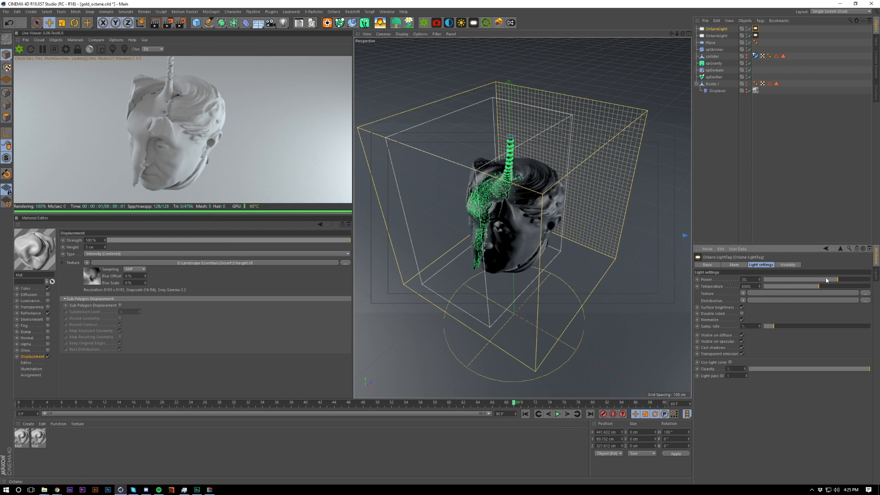
pyautogui.moveTo(818, 286); pyautogui.dragTo(870, 288)
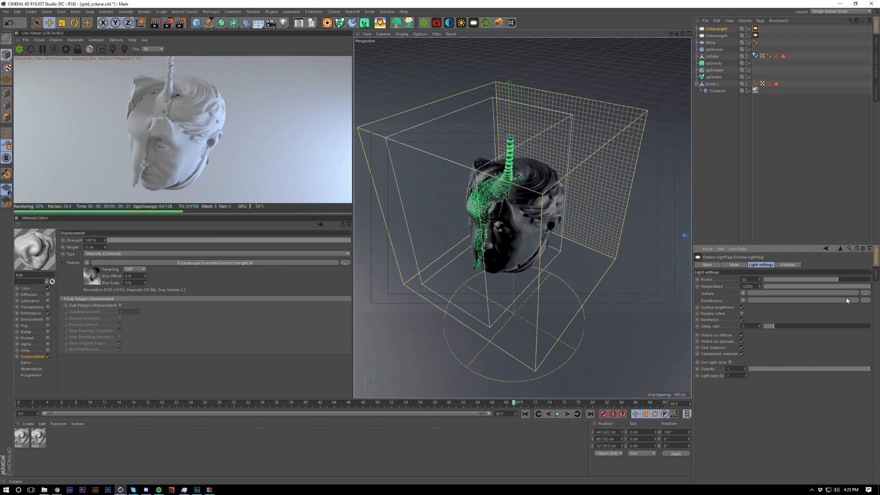
pyautogui.click(834, 288)
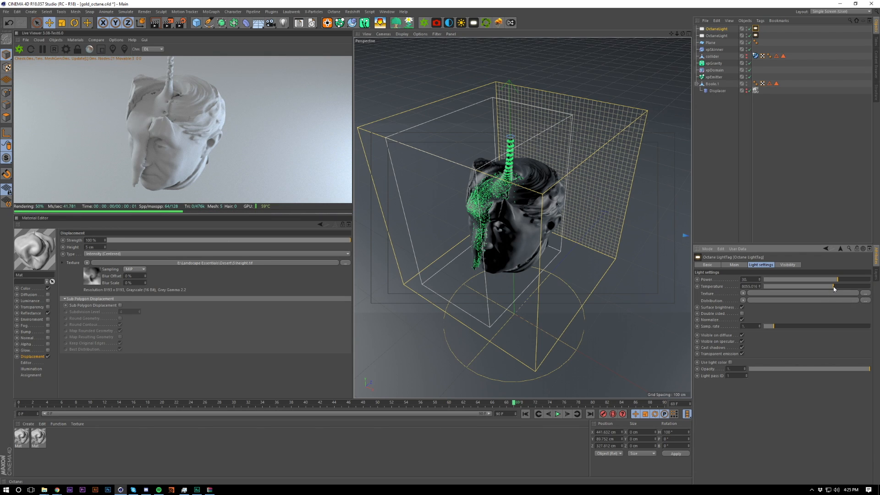
pyautogui.moveTo(835, 288); pyautogui.dragTo(837, 288)
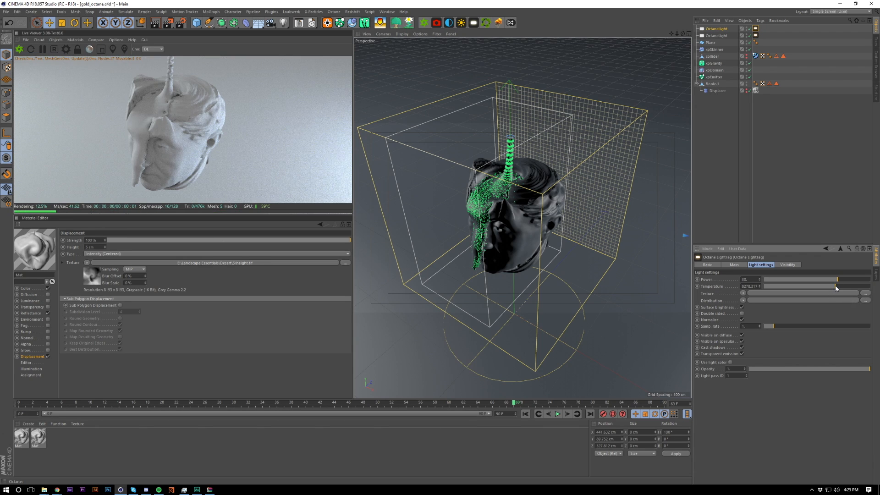
# Step: Warm the first Octane light by lowering its temperature to about 3510
pyautogui.click(755, 36)
pyautogui.click(793, 286)
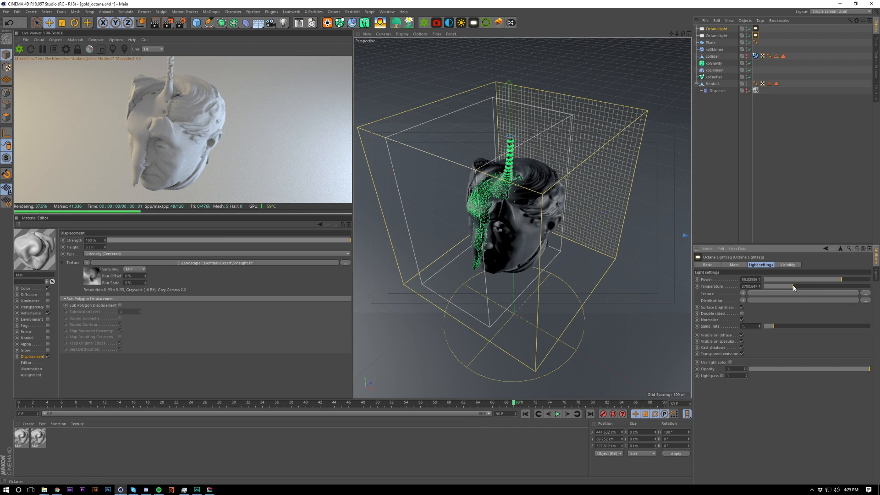
pyautogui.moveTo(794, 288)
pyautogui.mouseDown()
pyautogui.moveTo(785, 287)
pyautogui.moveTo(792, 287)
pyautogui.mouseUp()
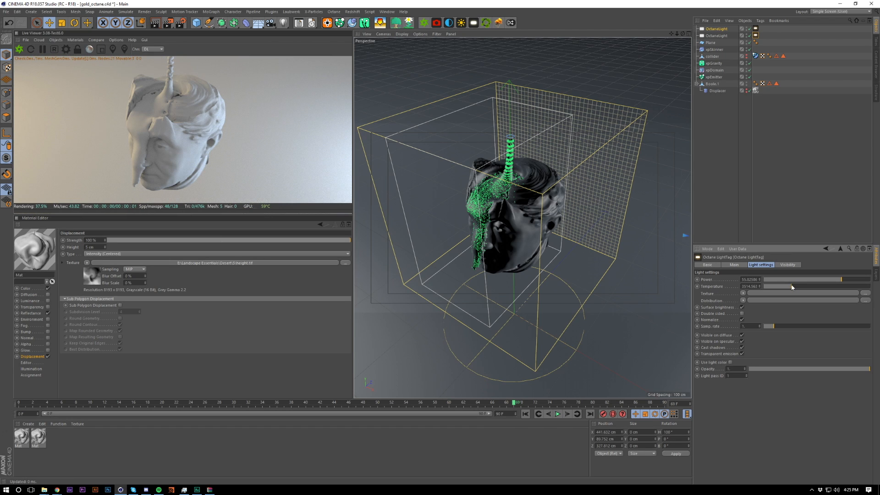
pyautogui.click(771, 184)
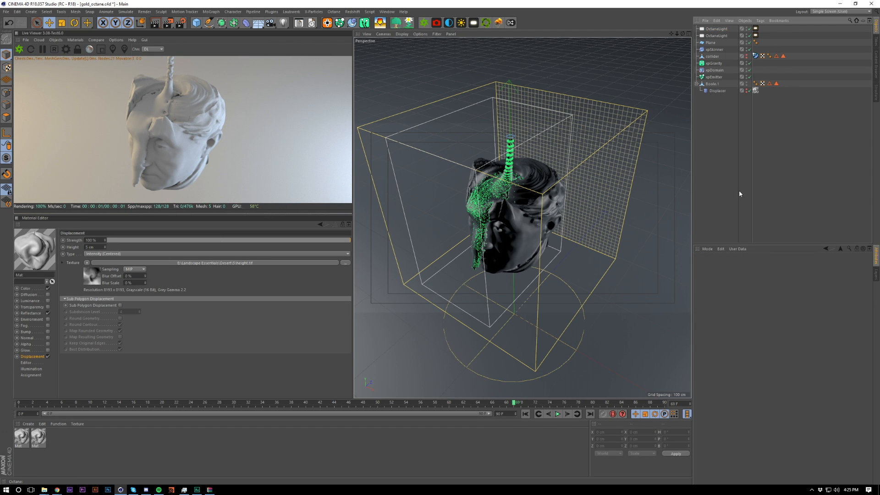
# Step: Pause the Octane live render and replay the fluid simulation from frame 0 with the xpSkinner disabled
pyautogui.scroll(-3, 529, 219)
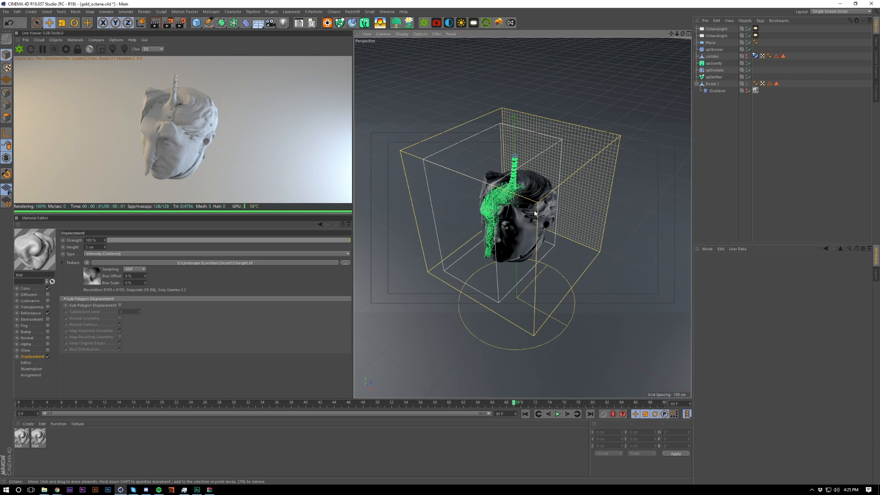
pyautogui.keyDown('alt'); pyautogui.moveTo(535, 213); pyautogui.dragTo(416, 128); pyautogui.keyUp('alt')
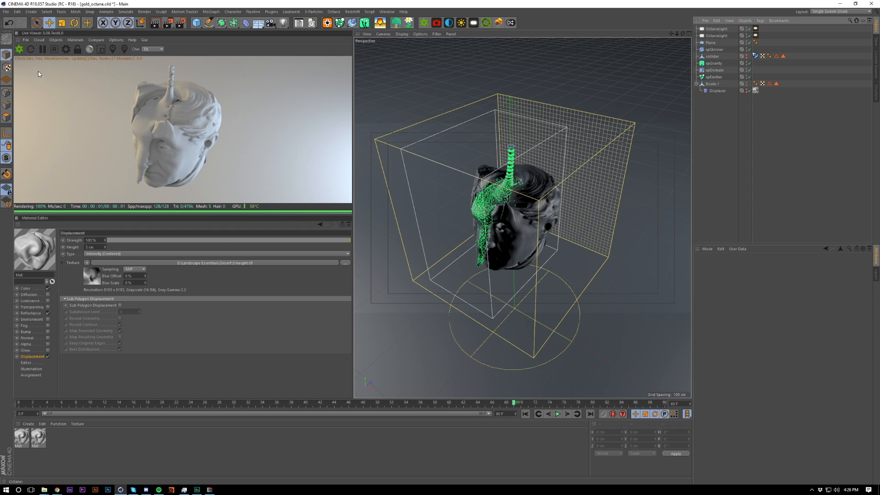
pyautogui.click(43, 49)
pyautogui.click(525, 414)
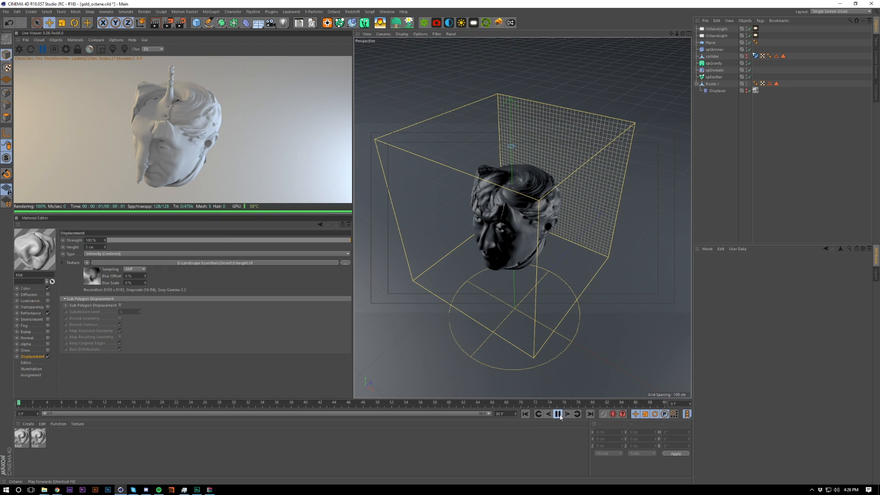
pyautogui.click(559, 414)
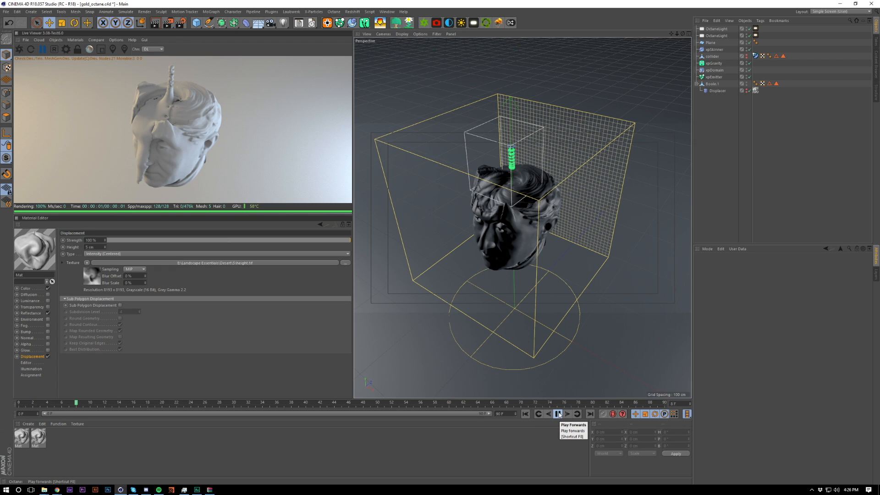
pyautogui.click(750, 49)
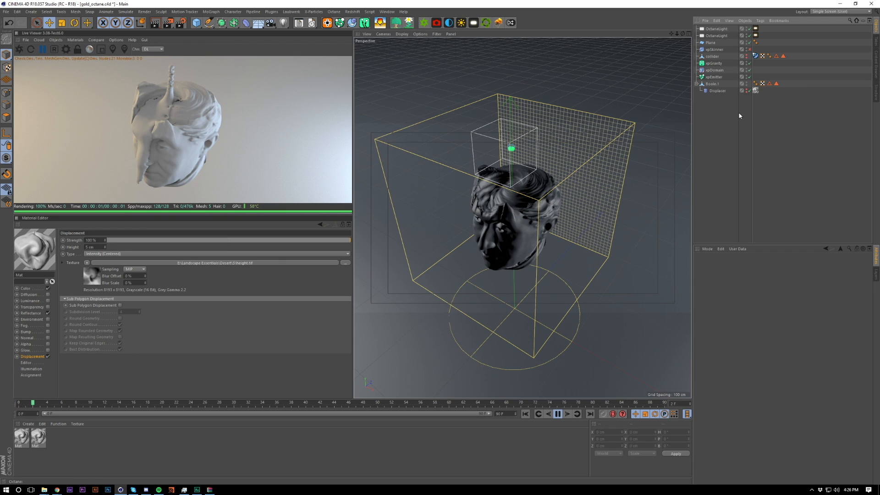
# Step: Stop playback, extend the animation's end to frame 250 and stretch the preview range over the full length
pyautogui.click(558, 414)
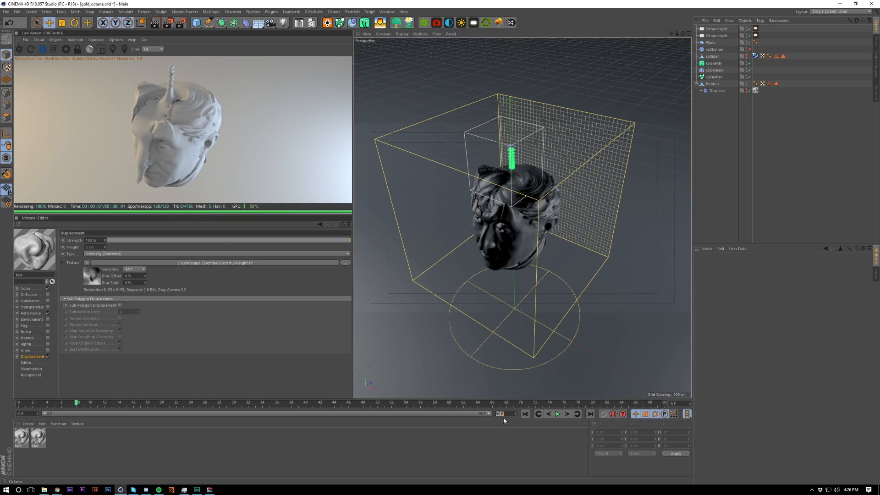
pyautogui.write('150')
pyautogui.press('Return')
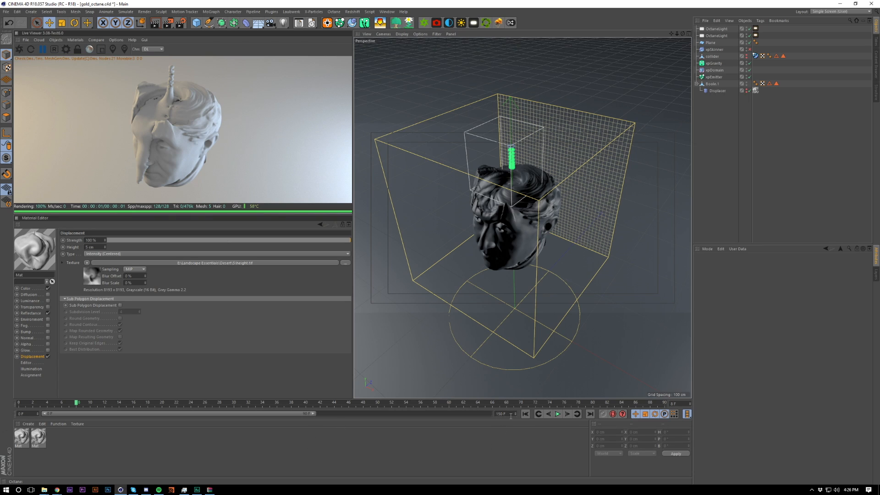
pyautogui.doubleClick(511, 416)
pyautogui.write('250')
pyautogui.press('Return')
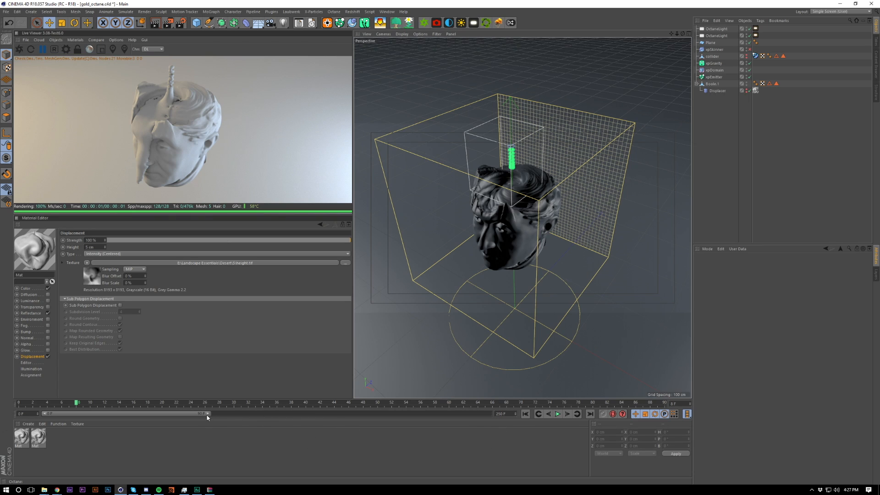
pyautogui.moveTo(207, 415); pyautogui.dragTo(489, 414)
# Step: Play the fluid simulation forward and stop it at frame 109
pyautogui.click(558, 414)
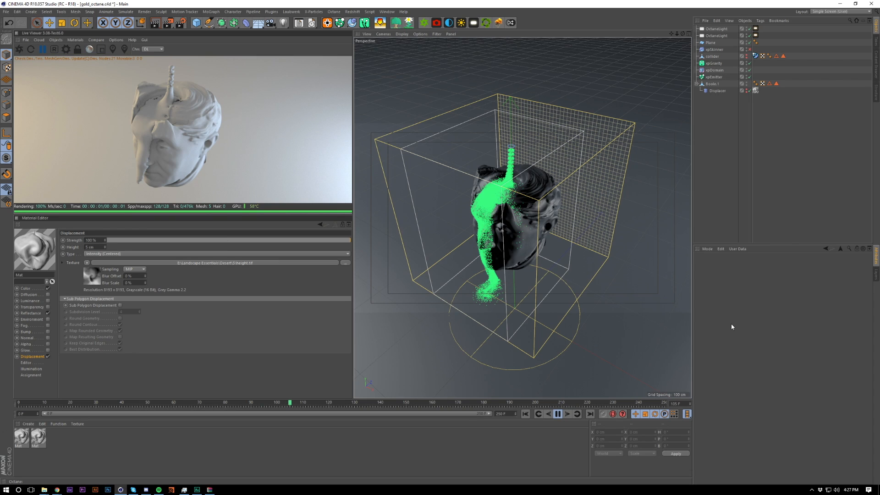
pyautogui.press('Escape')
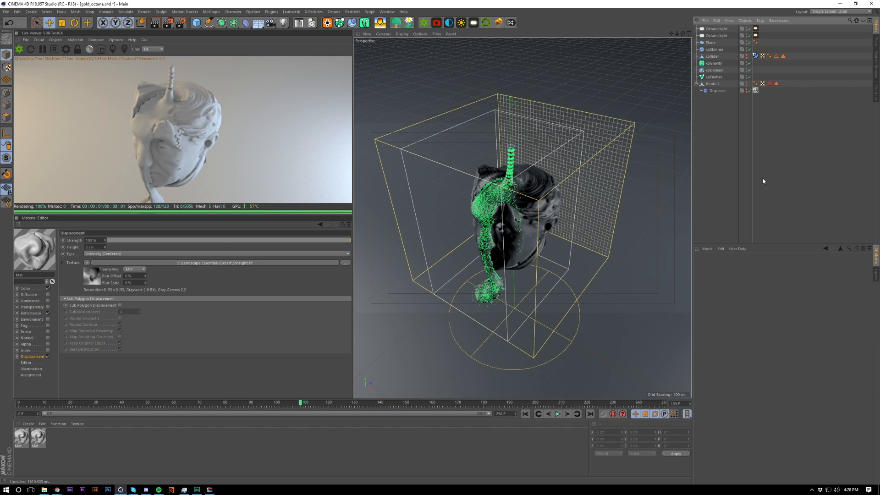
pyautogui.keyDown('alt'); pyautogui.moveTo(515, 216); pyautogui.dragTo(546, 288); pyautogui.keyUp('alt')
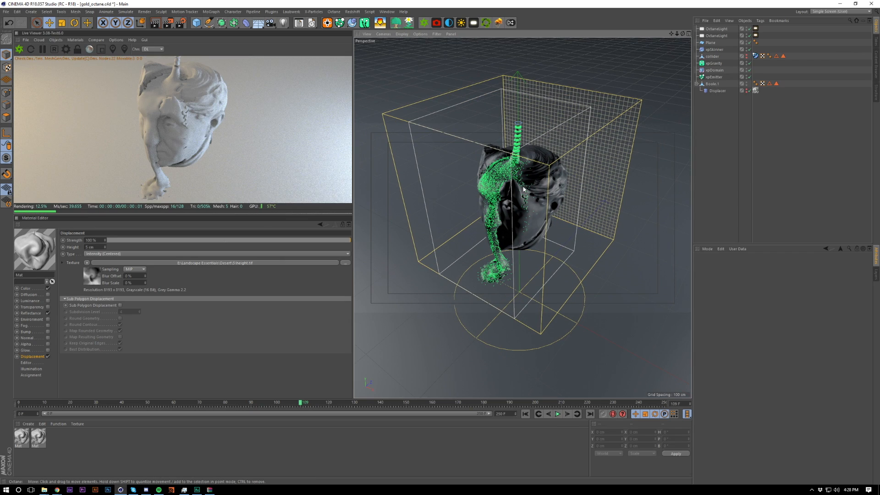
# Step: Raise the floor Plane in the front view to about Y 85 cm so it meets the bottom of the fluid domain
pyautogui.click(587, 315)
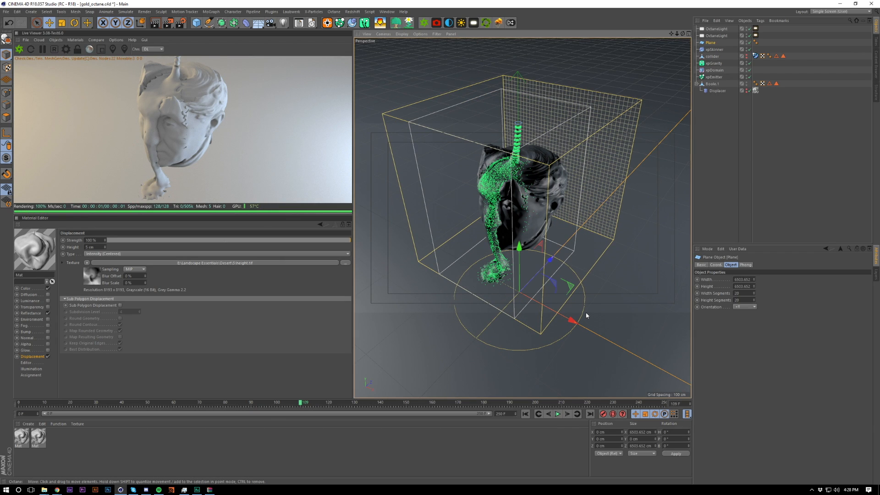
pyautogui.press('F4')
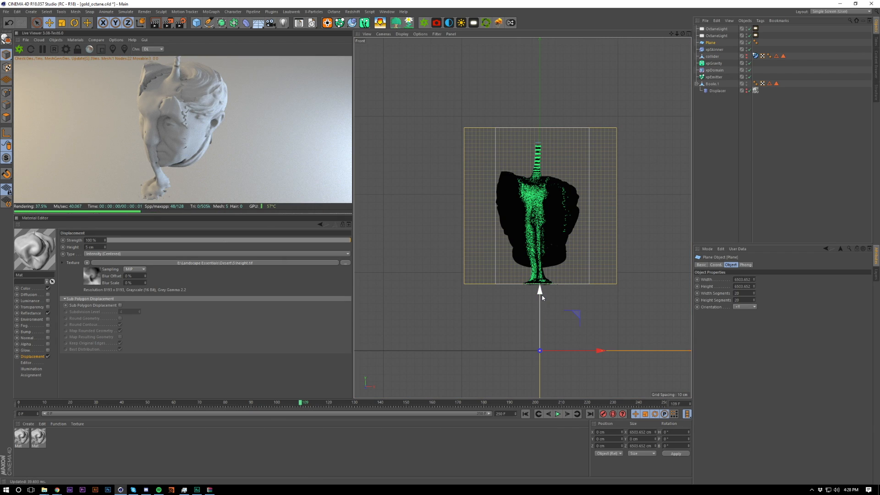
pyautogui.moveTo(540, 290); pyautogui.dragTo(542, 227)
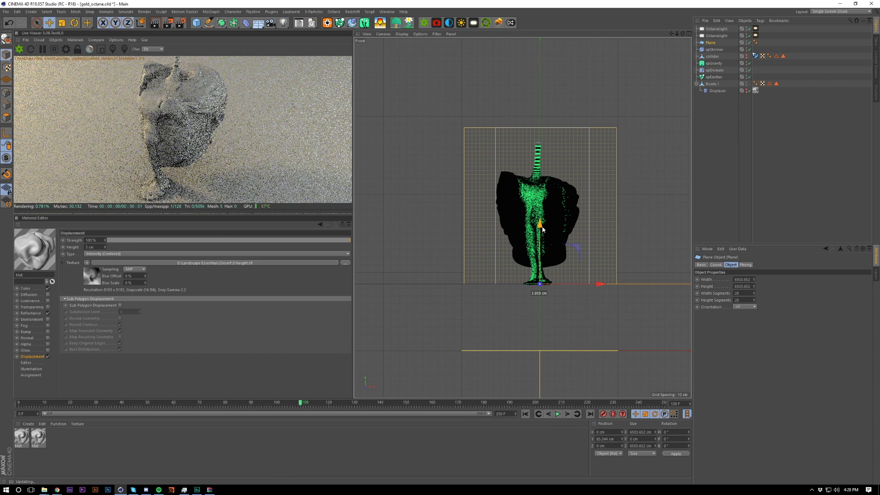
pyautogui.press('F1')
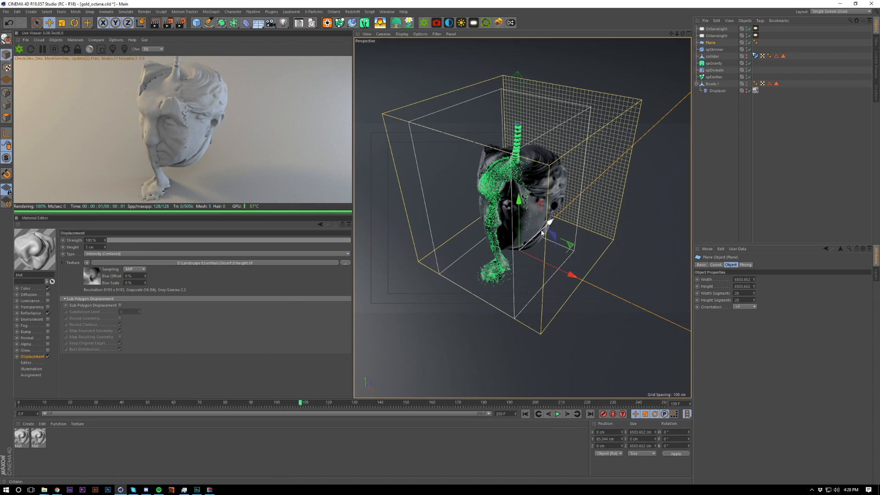
pyautogui.click(760, 187)
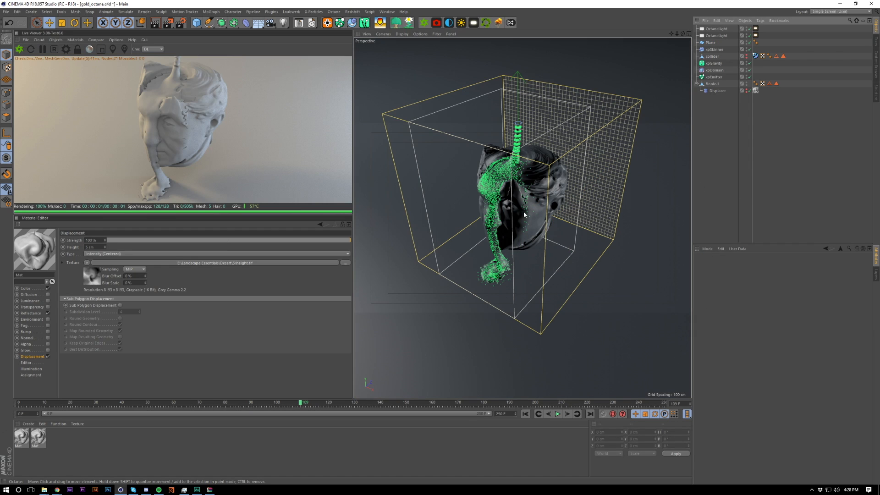
# Step: Set the xpSkinner's custom radius to 5 cm
pyautogui.click(721, 49)
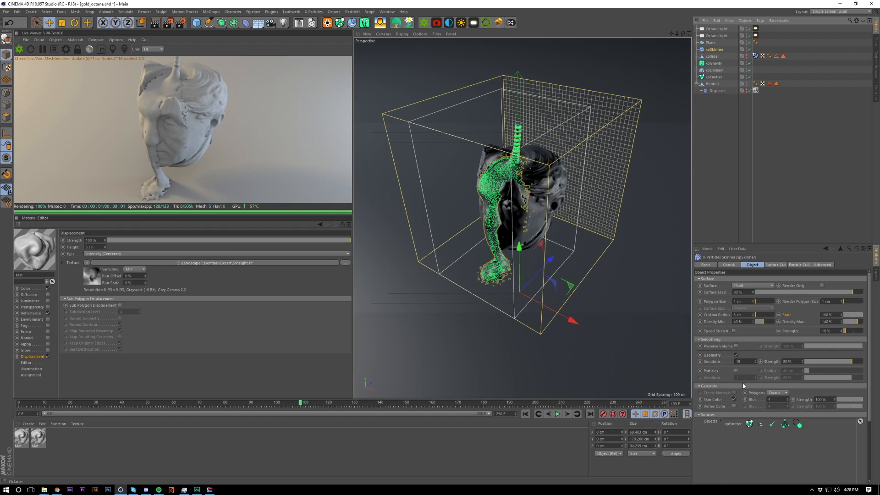
pyautogui.doubleClick(743, 317)
pyautogui.write('5')
pyautogui.press('Return')
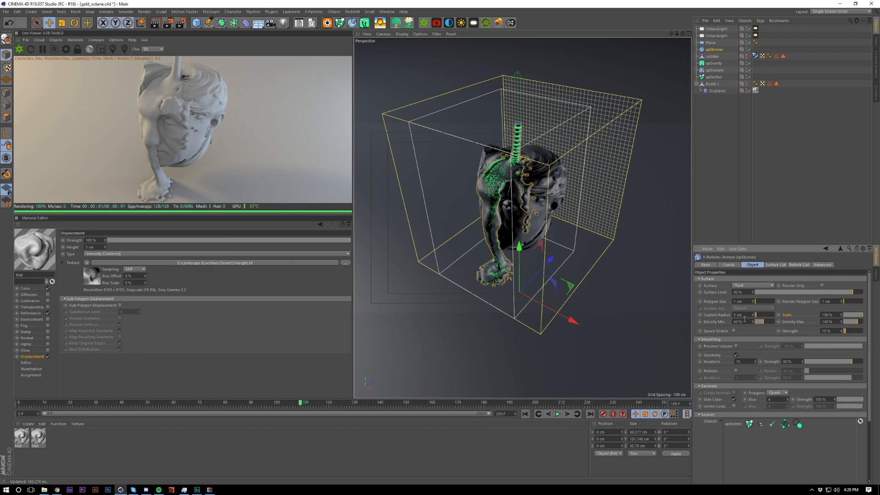
pyautogui.click(723, 205)
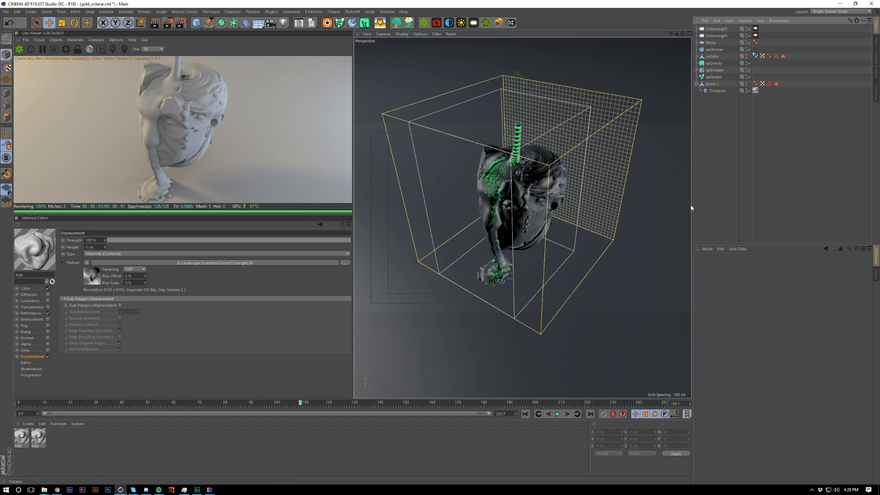
# Step: Open the Octane LiveDB material library and maximize its window to browse the non-organic metal materials
pyautogui.scroll(-2, 514, 248)
pyautogui.moveTo(514, 248)
pyautogui.keyDown('alt'); pyautogui.mouseDown()
pyautogui.moveTo(511, 256)
pyautogui.moveTo(507, 248)
pyautogui.mouseUp(); pyautogui.keyUp('alt')
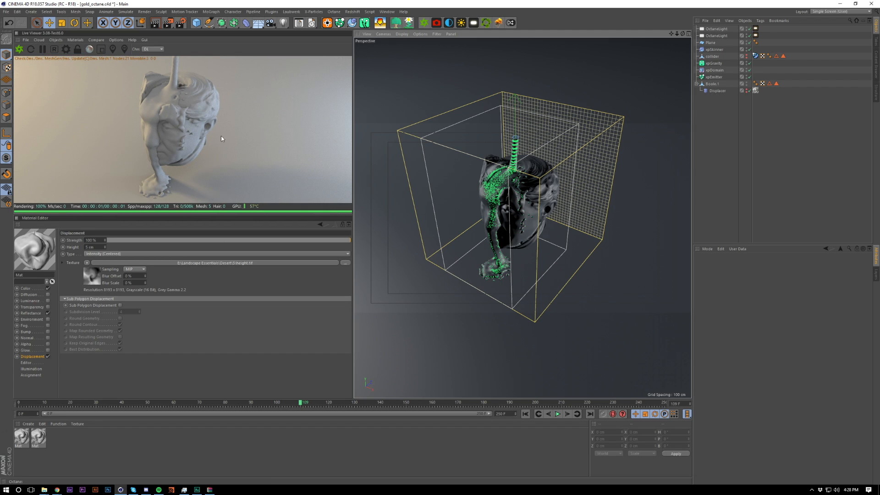
pyautogui.click(75, 40)
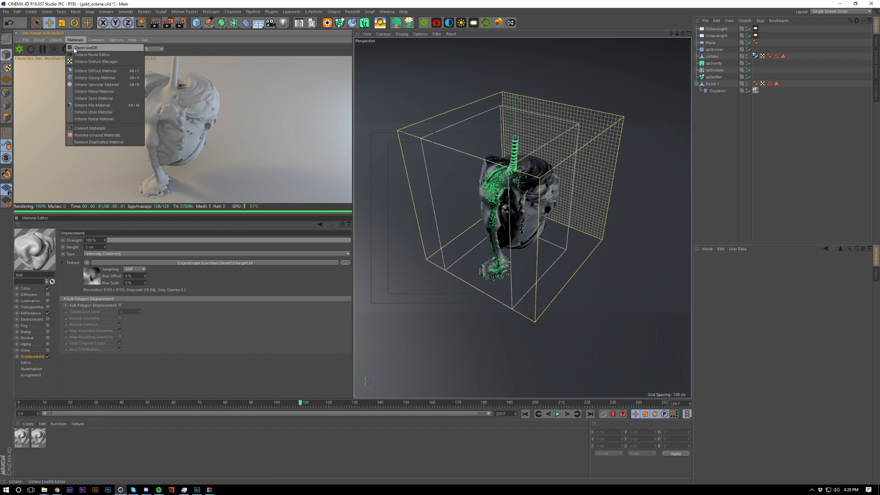
pyautogui.click(75, 48)
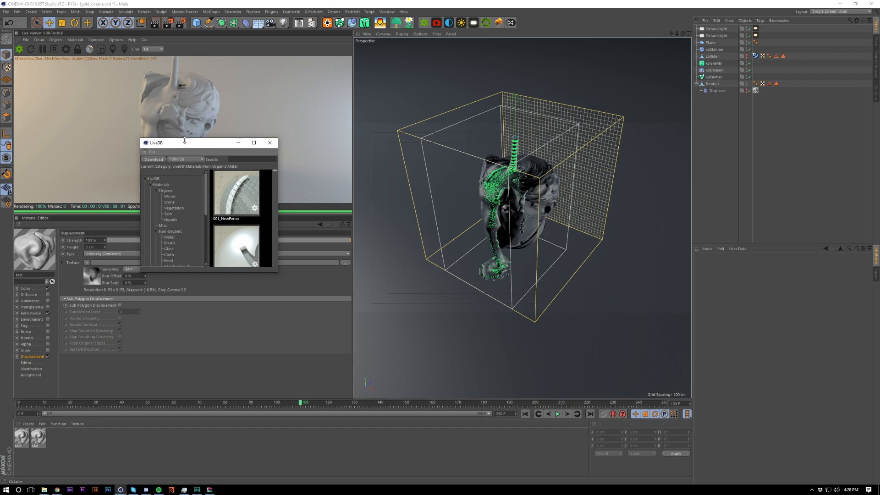
pyautogui.doubleClick(209, 144)
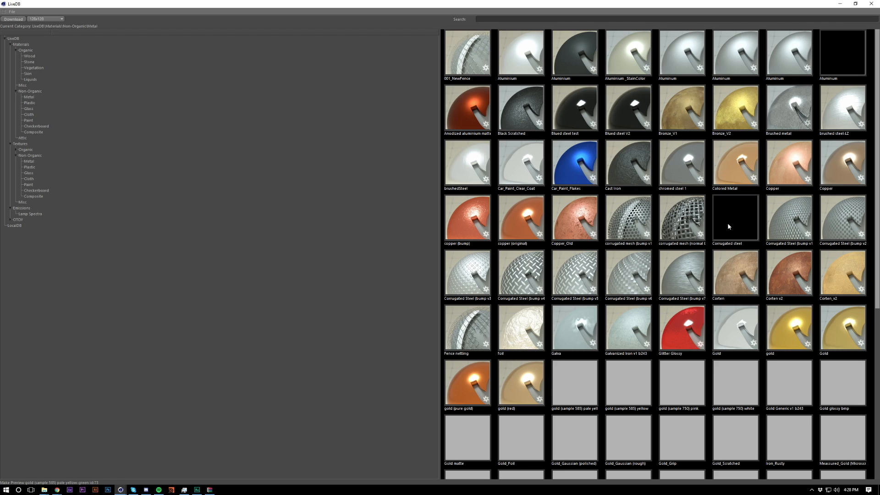
# Step: Download the gold (red) metal material from the library and apply it to the xpSkinner
pyautogui.scroll(-1, 731, 238)
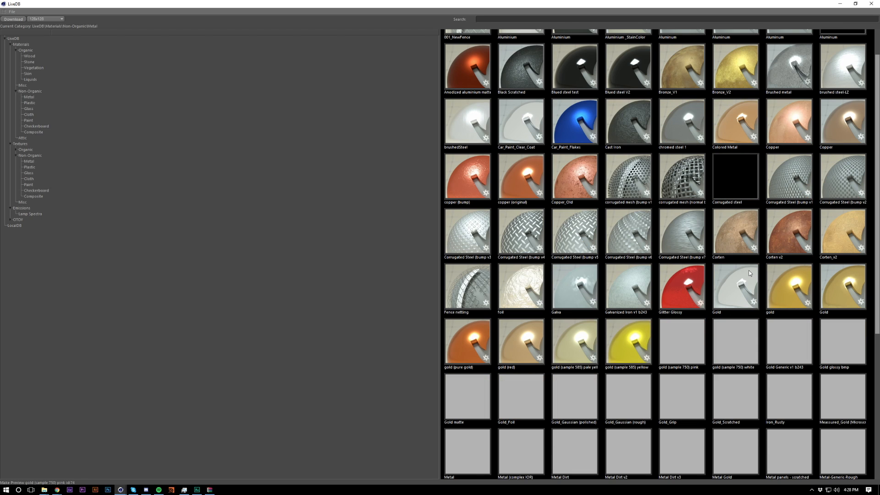
pyautogui.doubleClick(527, 342)
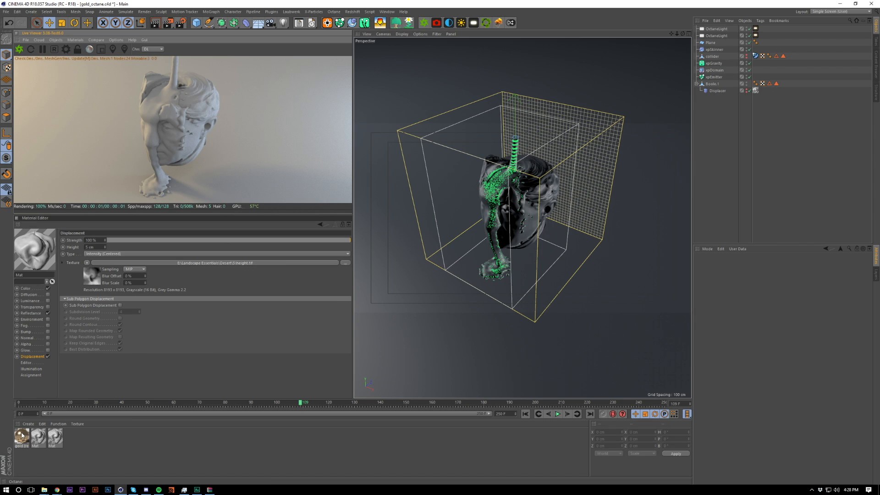
pyautogui.moveTo(21, 435); pyautogui.dragTo(718, 52)
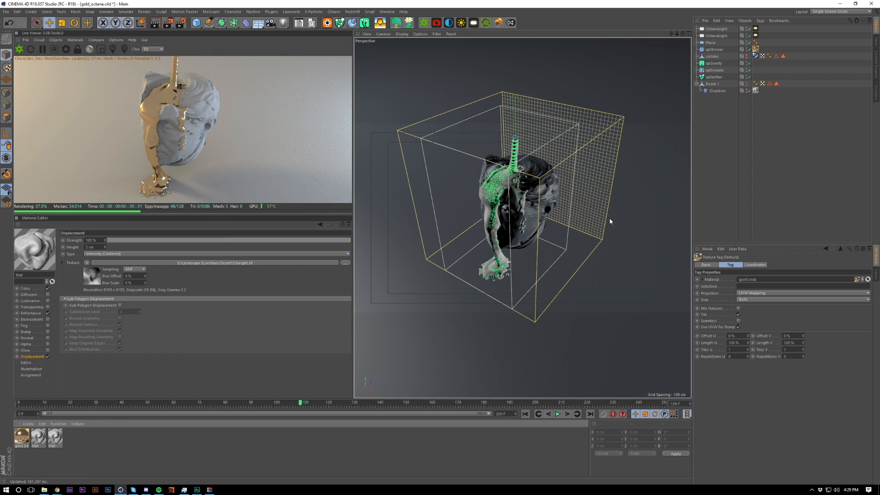
# Step: Set the gold (red) material's BRDF model to GGX and its roughness float to about 0.28, keeping the roughness color black
pyautogui.click(22, 435)
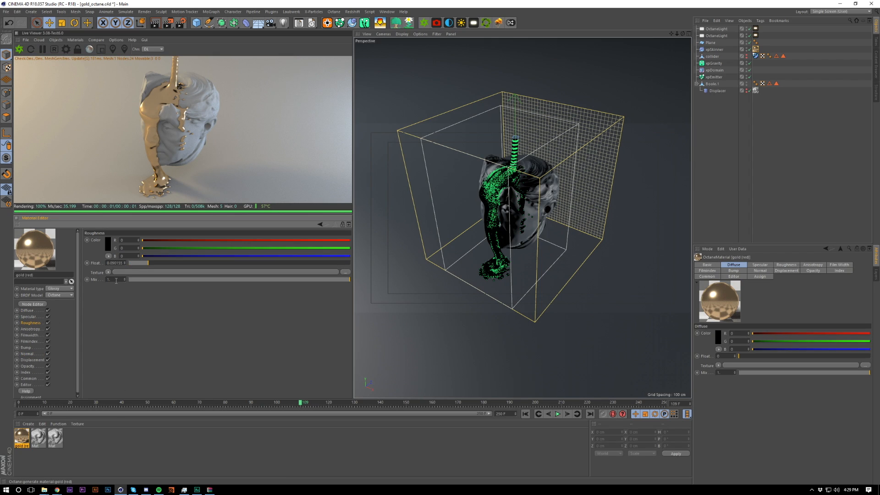
pyautogui.moveTo(147, 263); pyautogui.dragTo(165, 258)
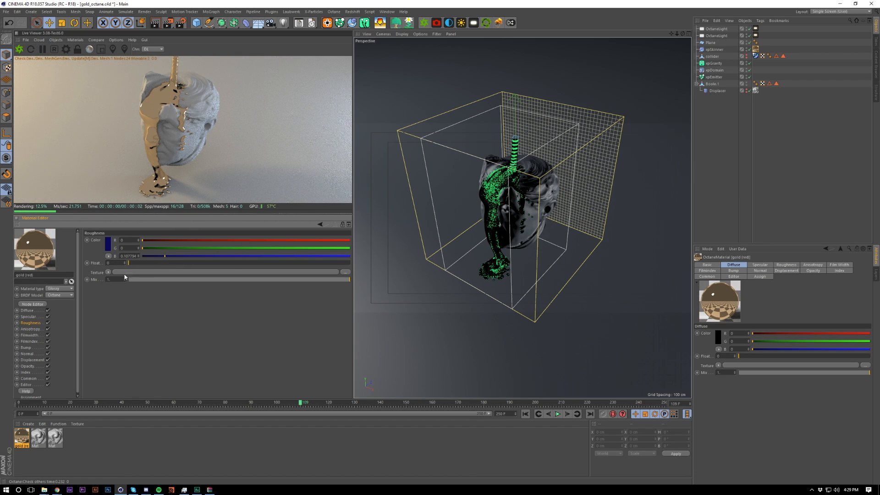
pyautogui.click(59, 295)
pyautogui.click(59, 314)
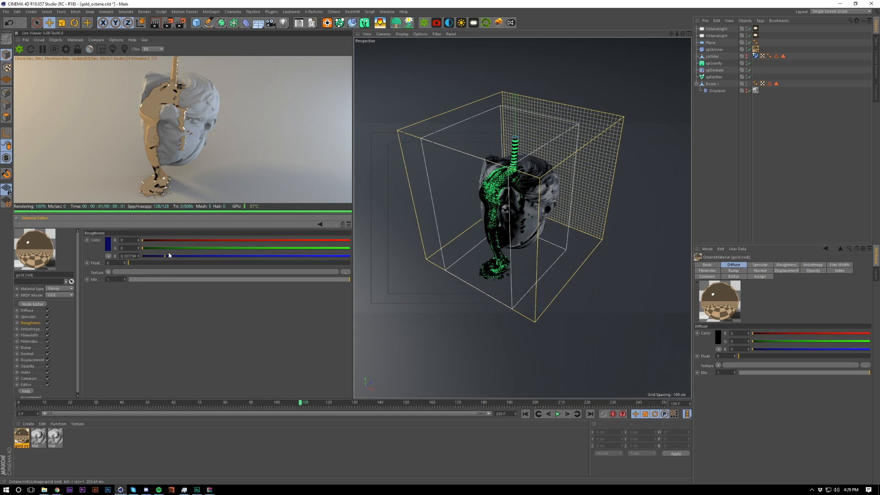
pyautogui.moveTo(166, 256); pyautogui.dragTo(352, 280)
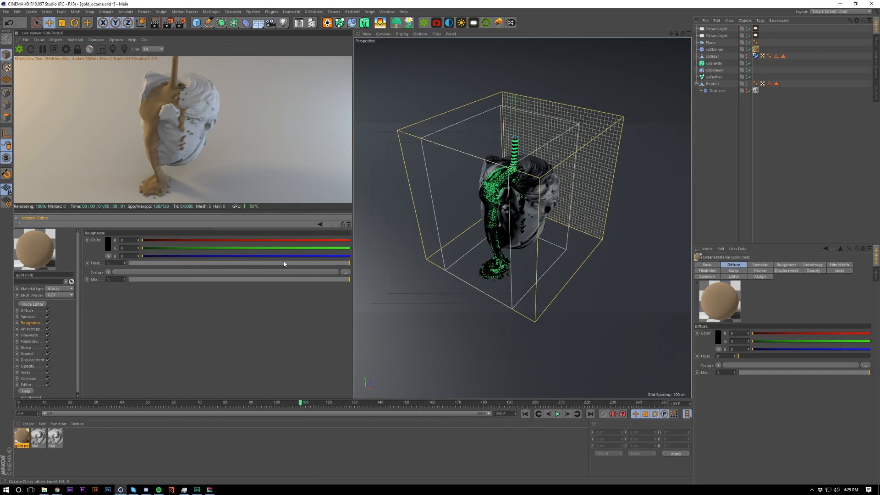
pyautogui.moveTo(284, 263); pyautogui.dragTo(389, 279)
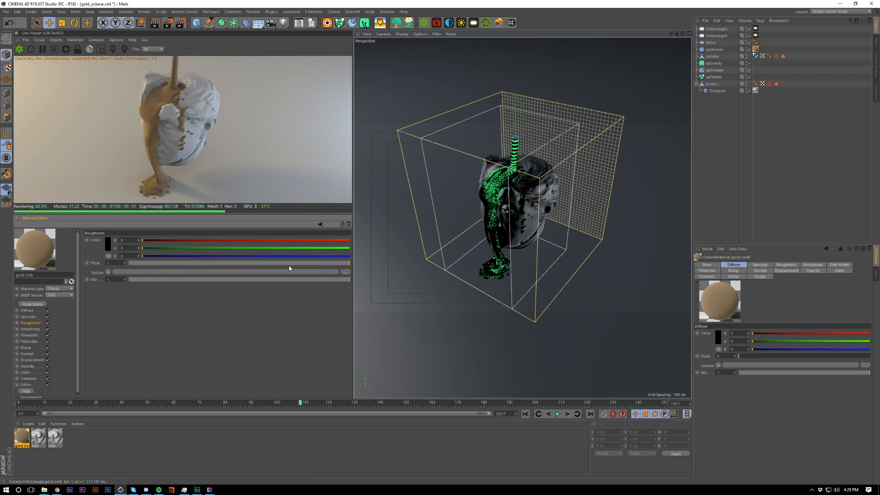
pyautogui.moveTo(285, 263); pyautogui.dragTo(140, 256)
pyautogui.moveTo(253, 263); pyautogui.dragTo(192, 264)
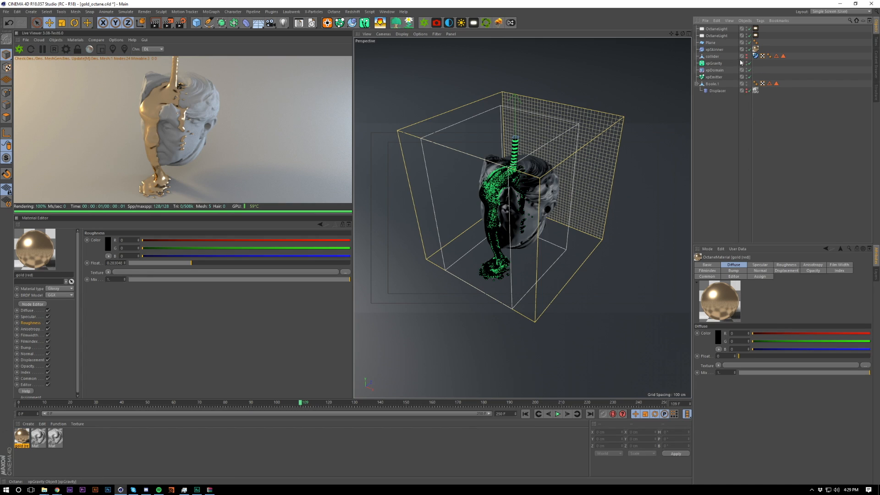
# Step: Restore the head's stored polygon selection and assign a new Octane diffuse material to those polygons
pyautogui.click(755, 49)
pyautogui.click(776, 106)
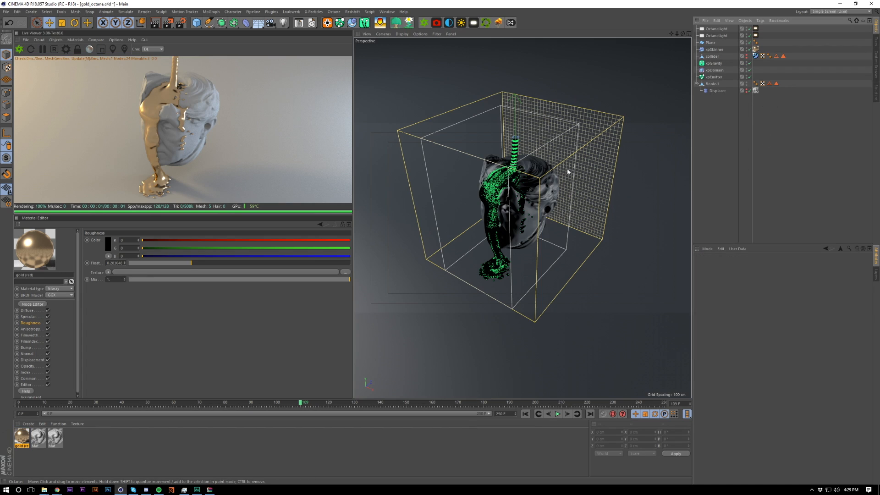
pyautogui.click(777, 84)
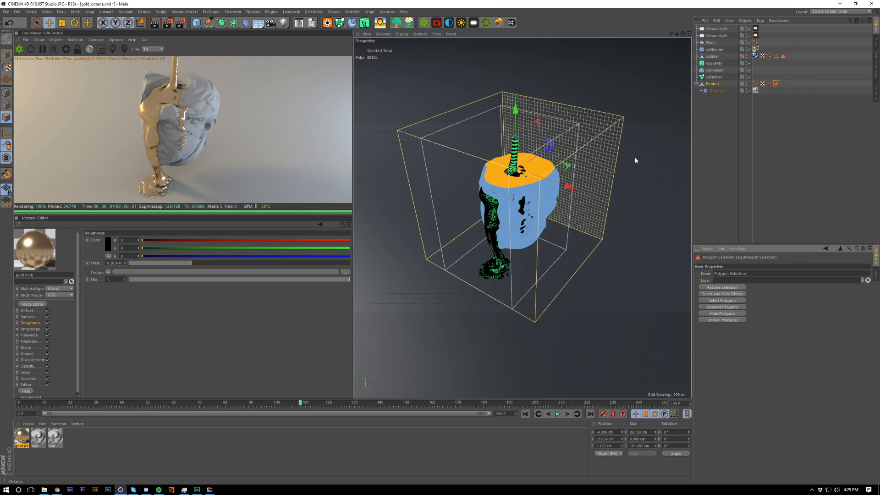
pyautogui.doubleClick(103, 452)
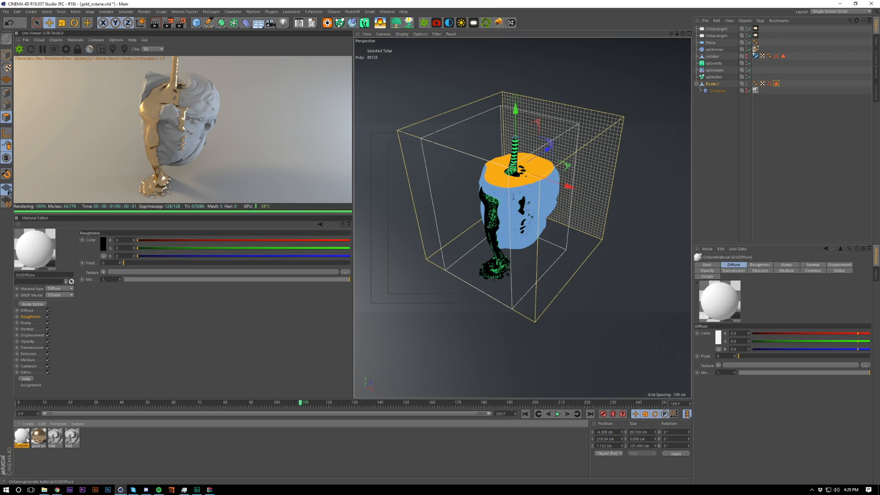
pyautogui.moveTo(481, 161); pyautogui.dragTo(541, 168)
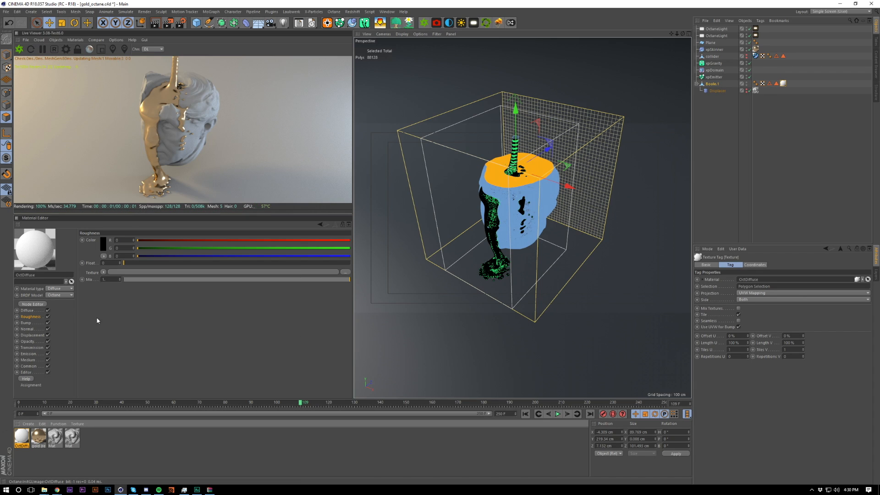
# Step: Add an Octane ImageTexture to the diffuse channel of the OctDiffuse material and open its shader settings
pyautogui.click(37, 310)
pyautogui.click(104, 272)
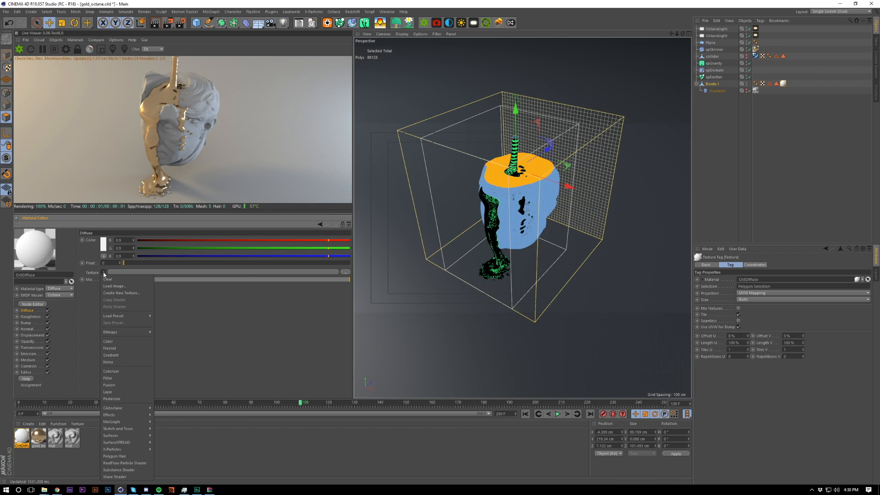
pyautogui.moveTo(133, 412)
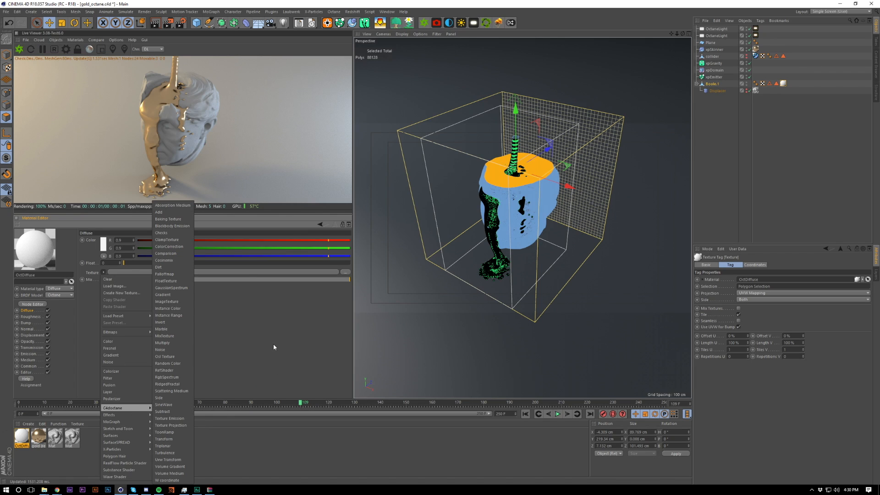
pyautogui.click(174, 302)
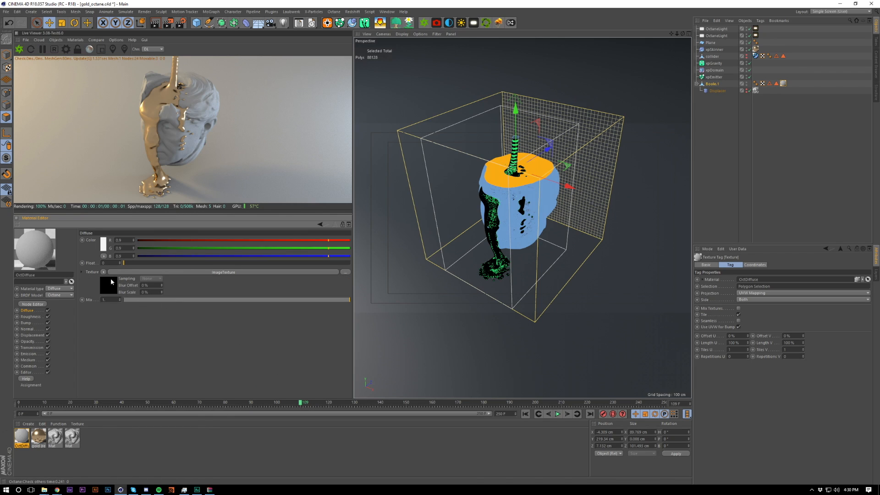
pyautogui.click(116, 290)
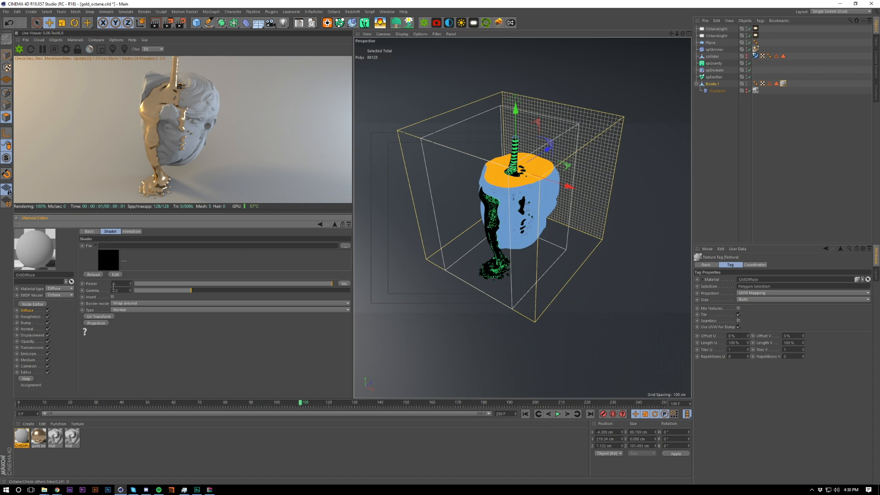
# Step: Load texture.tif from the Landscape Essentials Desert 5 folder into the image texture without copying it to the project location
pyautogui.moveTo(44, 489)
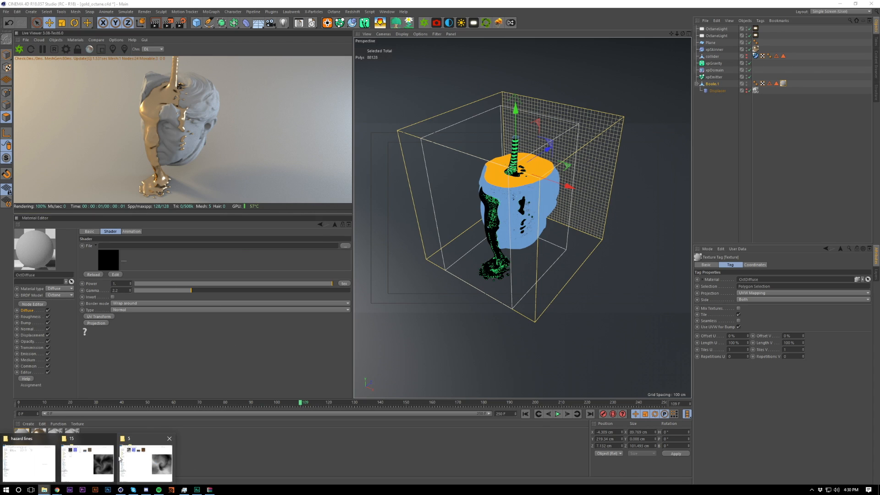
pyautogui.click(139, 459)
pyautogui.moveTo(334, 74); pyautogui.dragTo(533, 127)
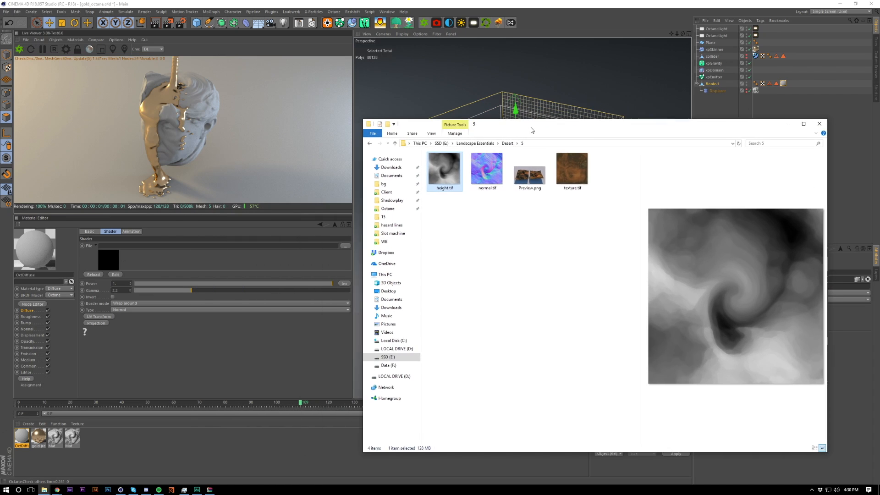
pyautogui.moveTo(580, 178); pyautogui.dragTo(111, 265)
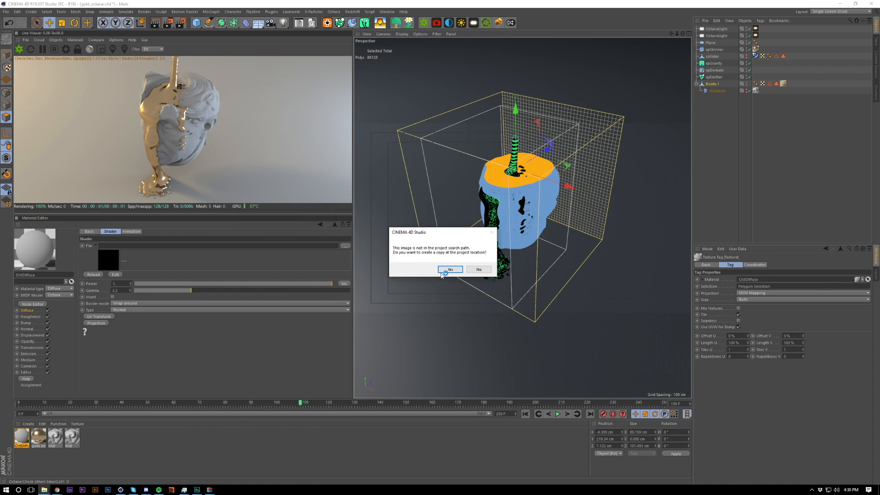
pyautogui.click(482, 273)
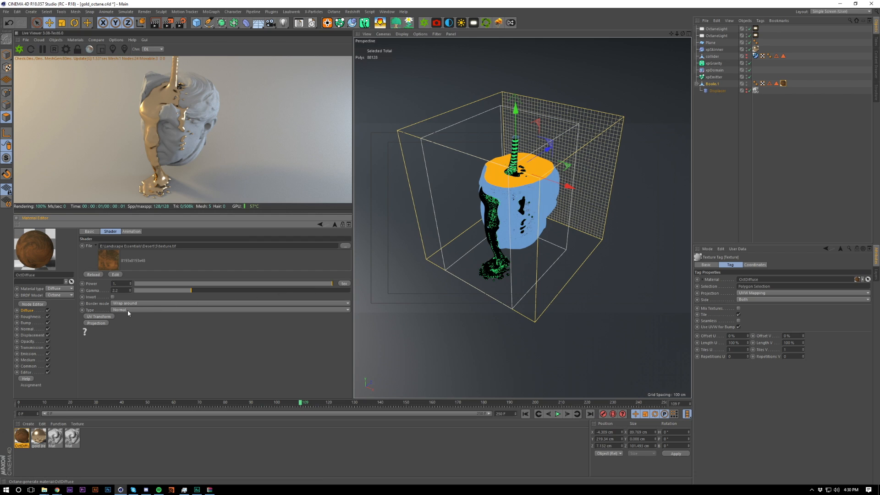
# Step: Set the projection of the head's OctDiffuse texture tag to Cubic, matching the Displacer's texture tag
pyautogui.click(756, 91)
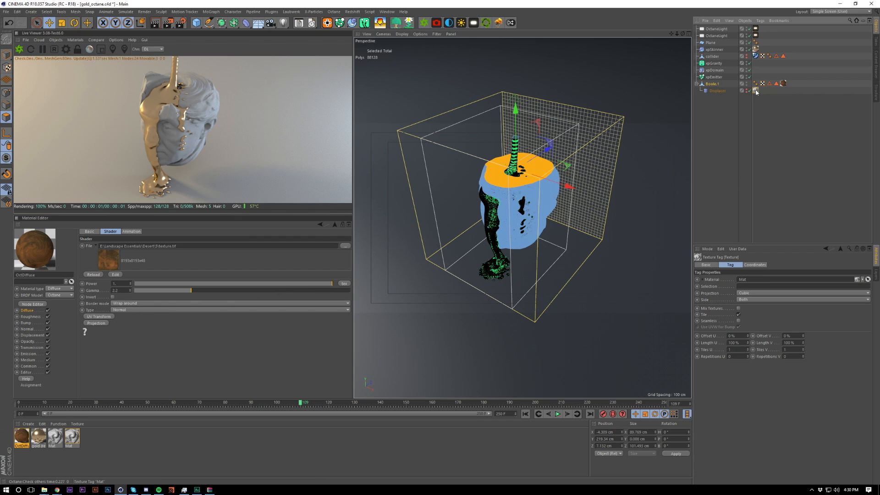
pyautogui.click(708, 293)
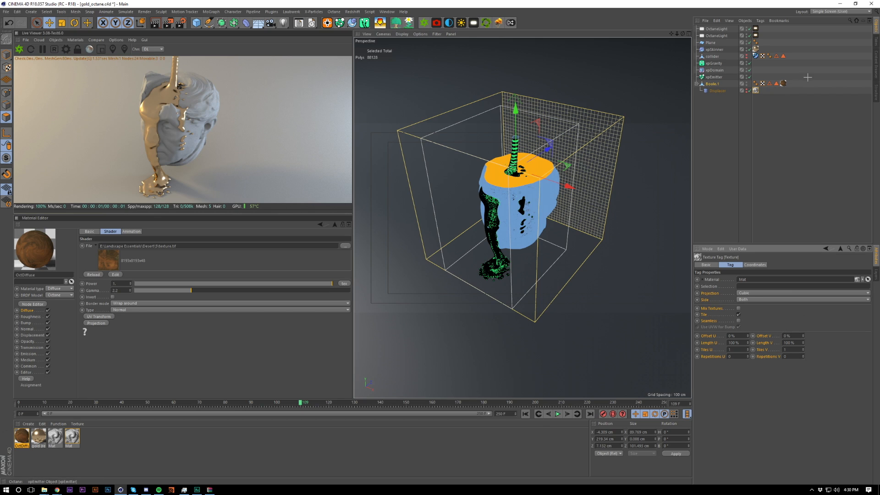
pyautogui.click(784, 83)
pyautogui.click(760, 295)
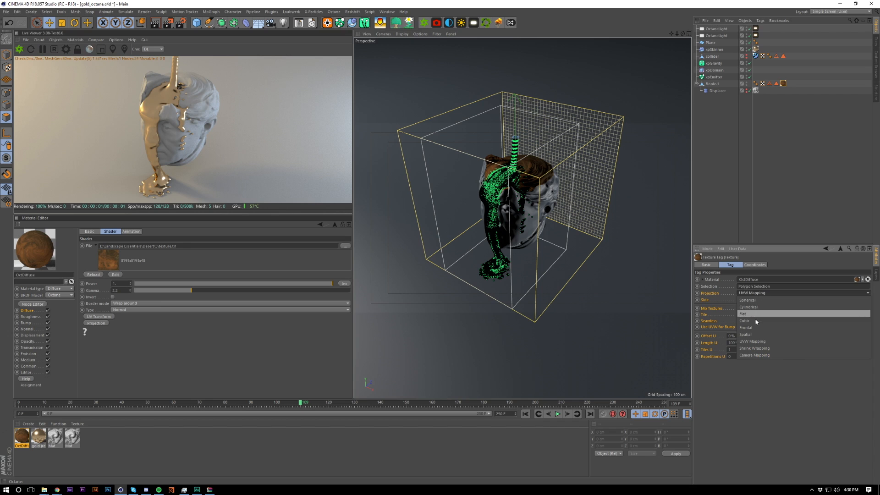
pyautogui.click(754, 321)
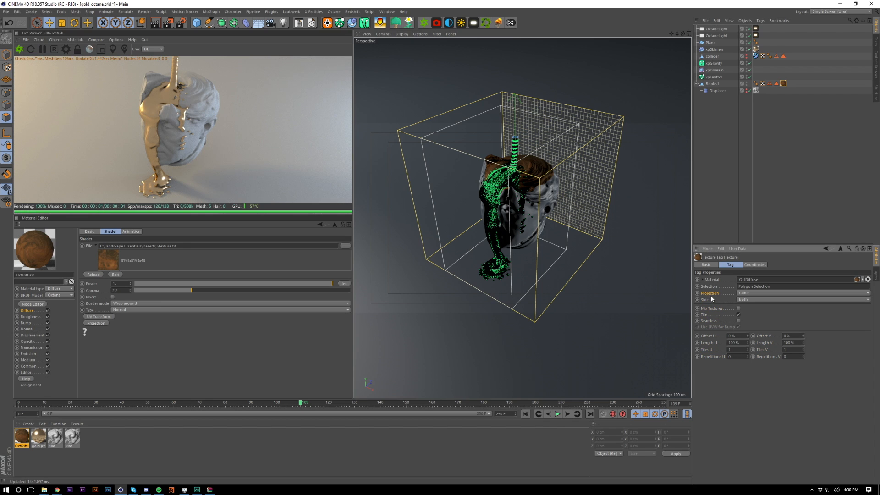
pyautogui.click(747, 171)
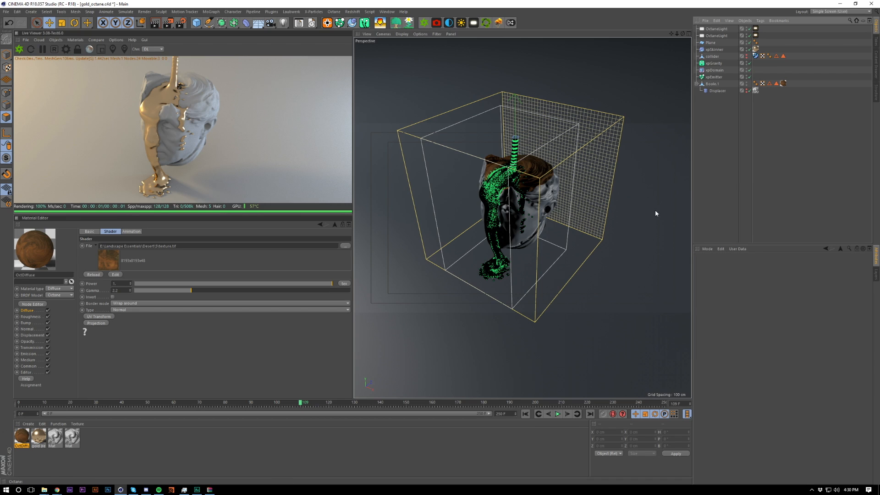
# Step: Try the Mirror border mode on the diffuse image texture, compare with the Displacer's texture tag, and return it to Wrap around
pyautogui.click(127, 311)
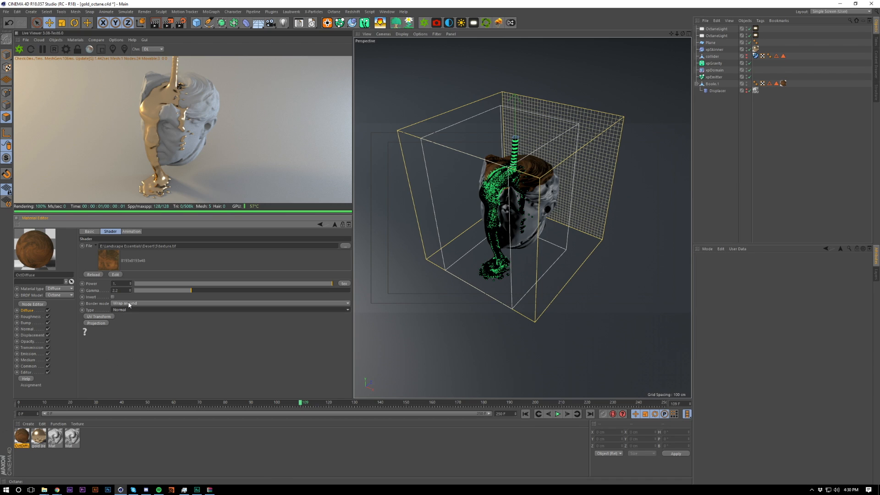
pyautogui.click(130, 304)
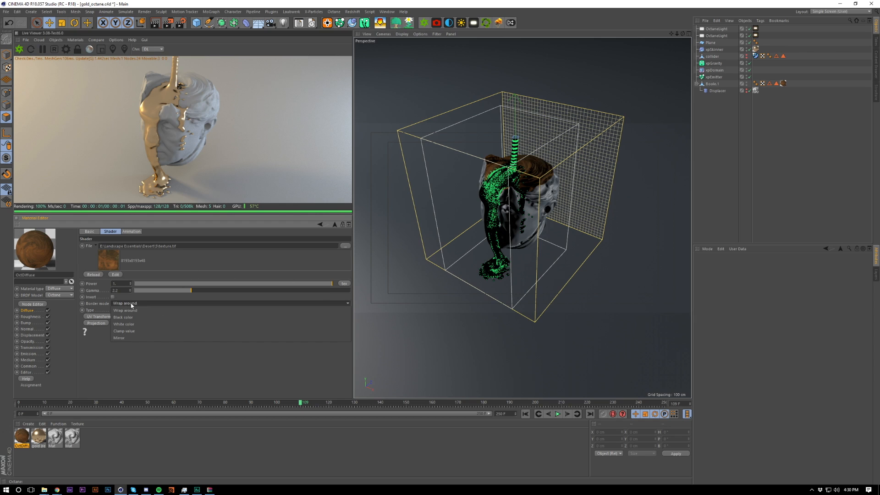
pyautogui.click(132, 338)
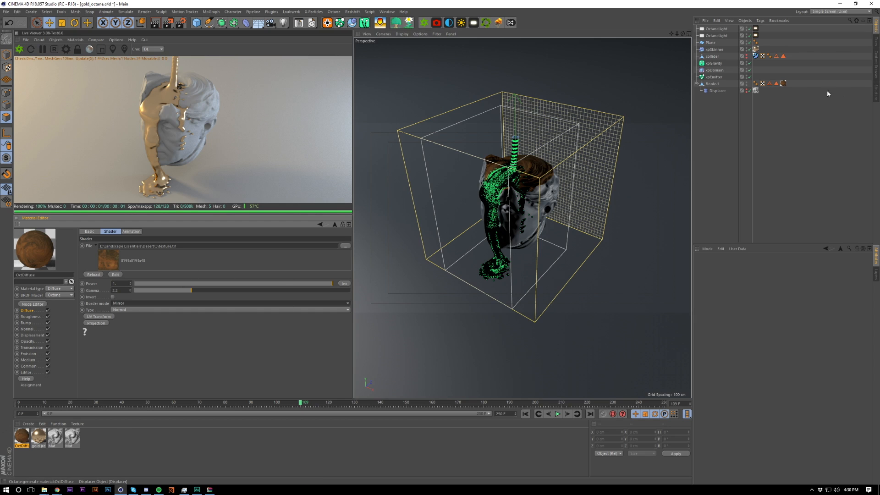
pyautogui.click(757, 91)
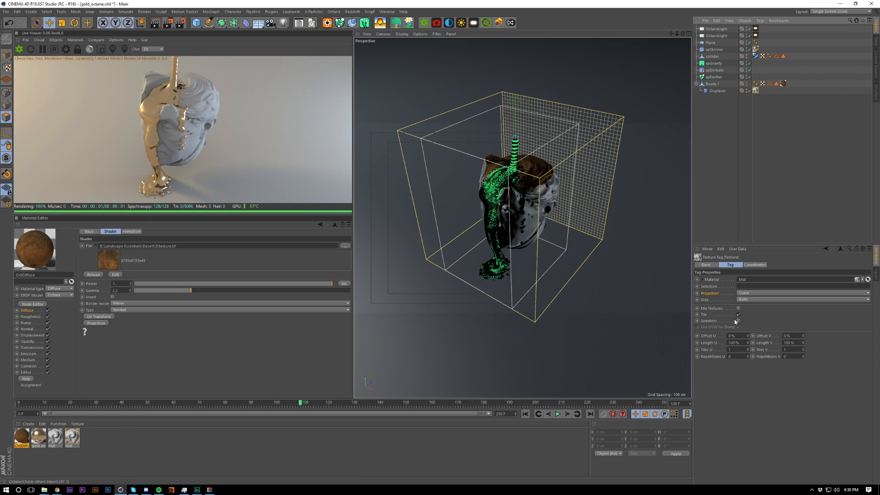
pyautogui.click(125, 310)
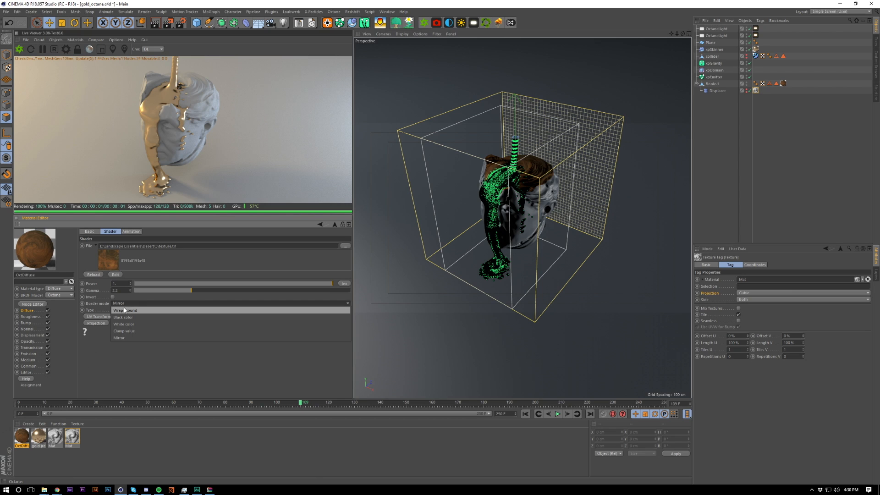
pyautogui.click(124, 312)
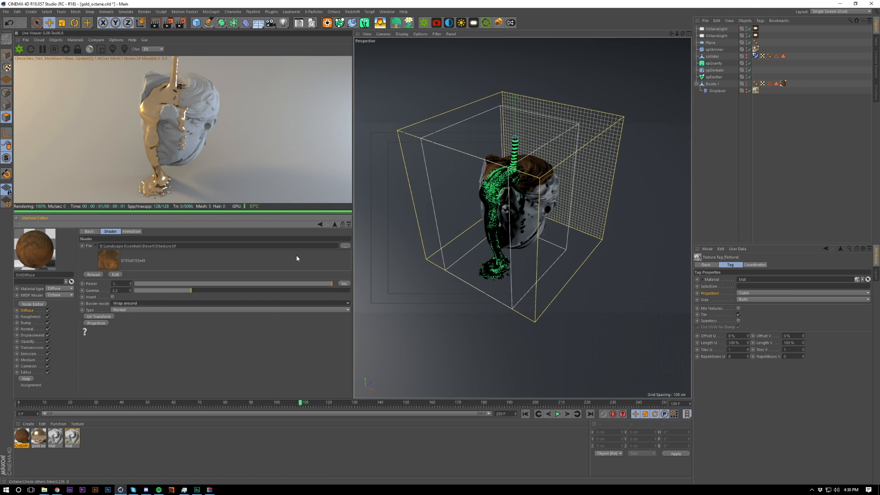
# Step: Check the tiling of the Displacer's texture tag and set the diffuse image texture's border mode to Mirror
pyautogui.click(756, 91)
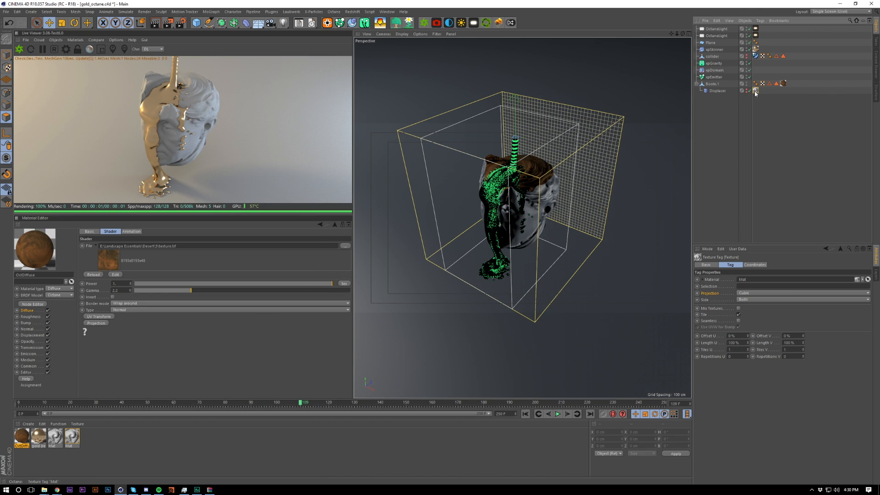
pyautogui.click(730, 350)
pyautogui.click(123, 303)
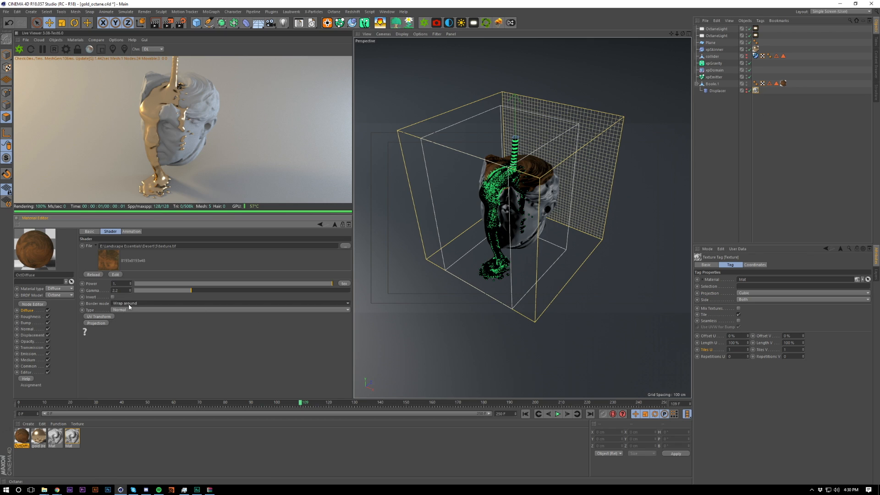
pyautogui.click(123, 339)
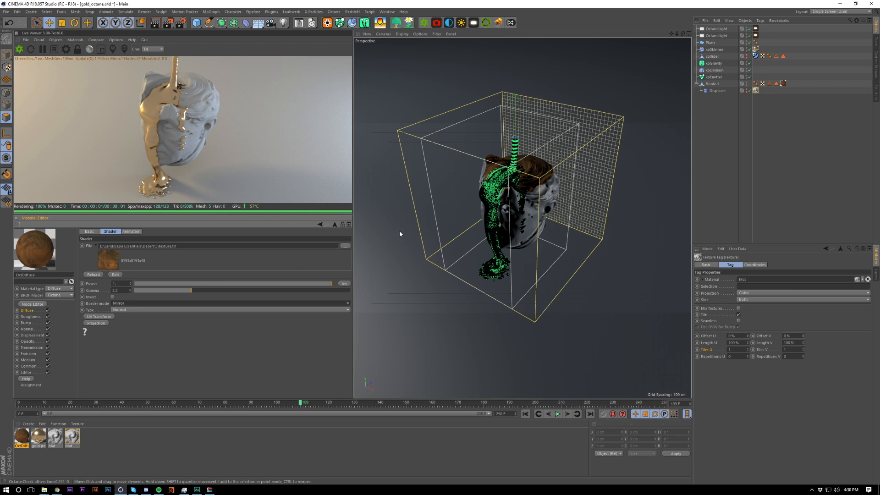
# Step: Restart the Live Viewer render and alter the diffuse image texture's power, setting it back to 1, to refresh the head's material
pyautogui.click(717, 187)
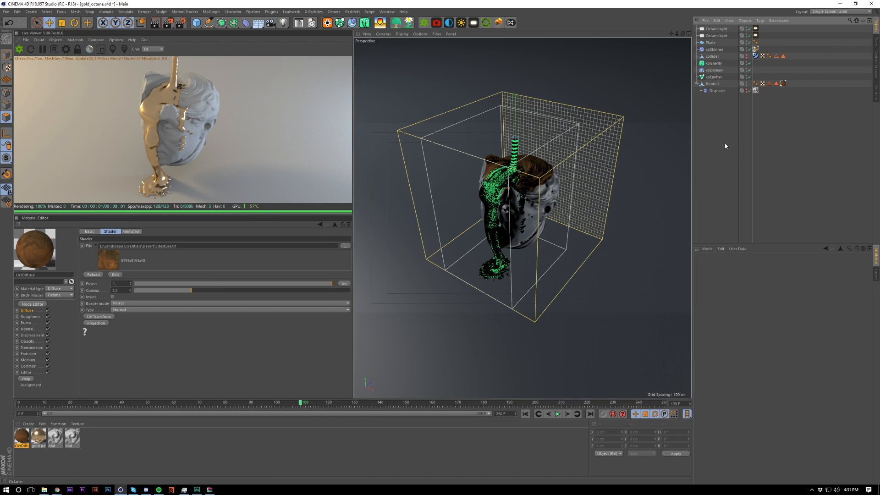
pyautogui.click(30, 50)
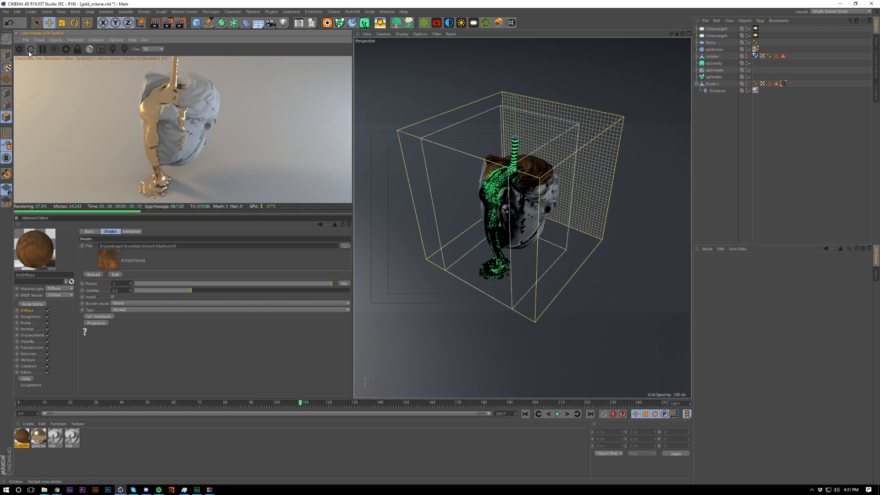
pyautogui.click(29, 52)
pyautogui.click(29, 51)
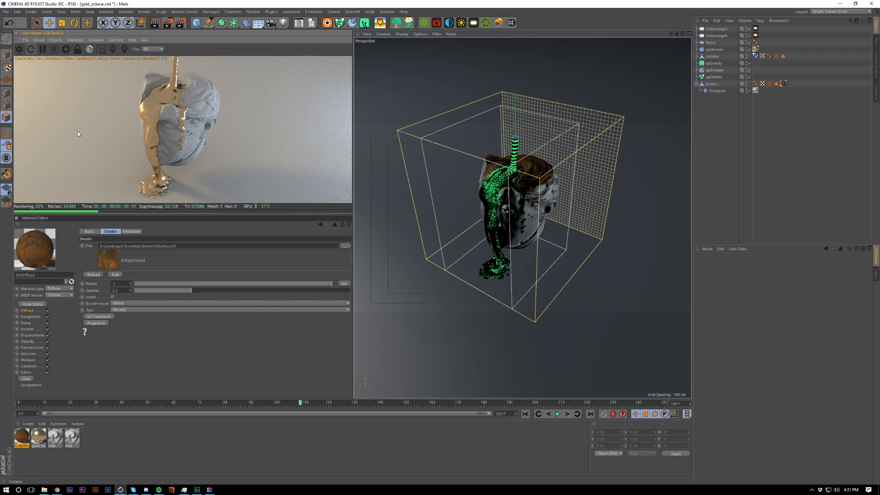
pyautogui.moveTo(269, 285); pyautogui.dragTo(337, 284)
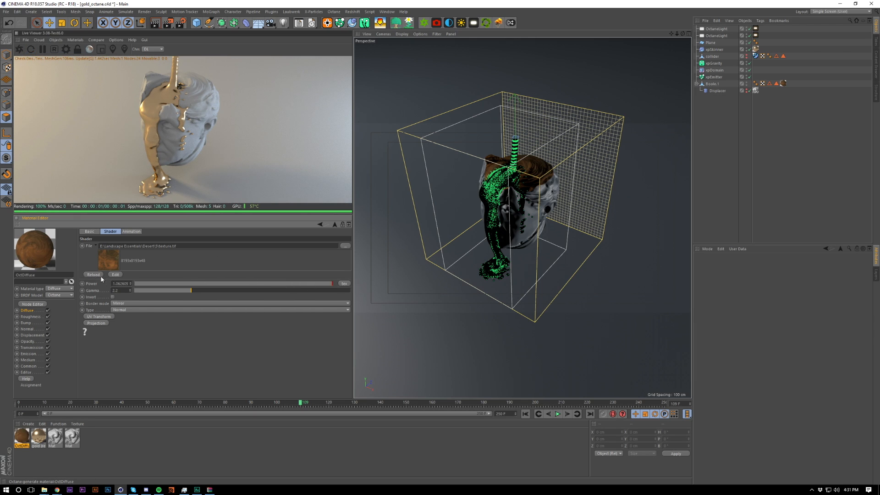
pyautogui.write('1')
pyautogui.press('Return')
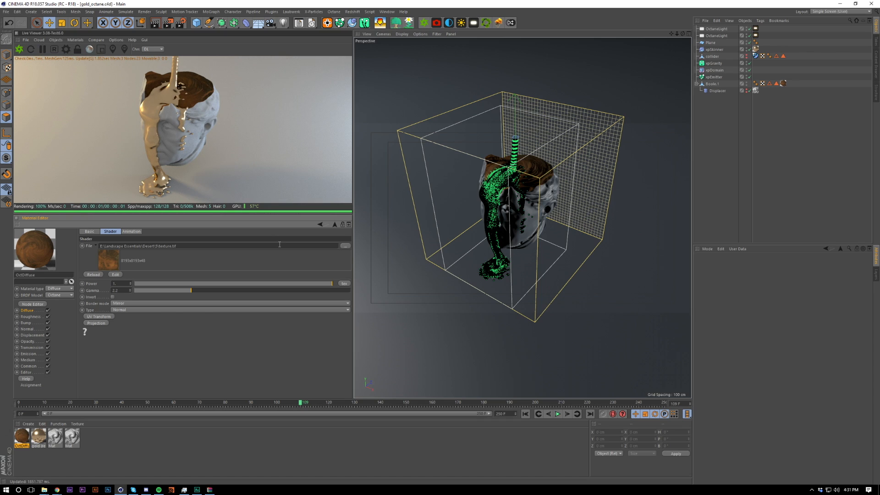
# Step: Wrap OctDiffuse's diffuse image texture in a Gradient shader and open the gradient's settings
pyautogui.click(38, 310)
pyautogui.click(110, 274)
pyautogui.moveTo(121, 198)
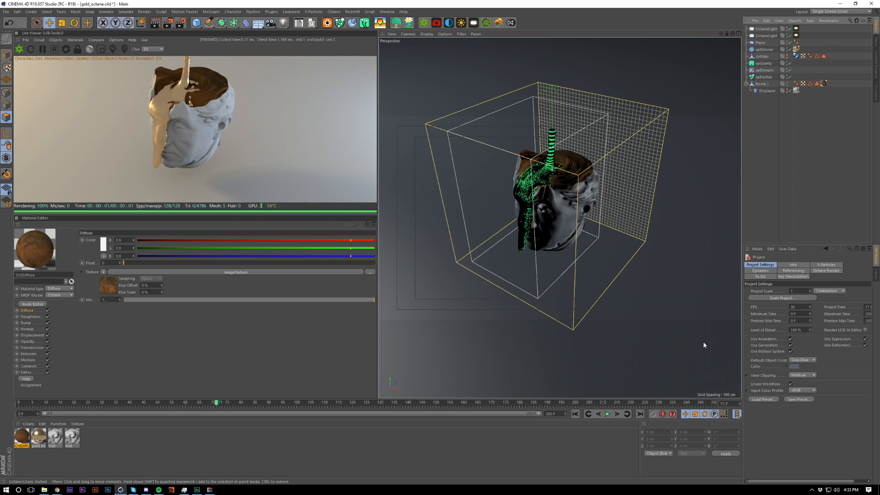
pyautogui.click(105, 271)
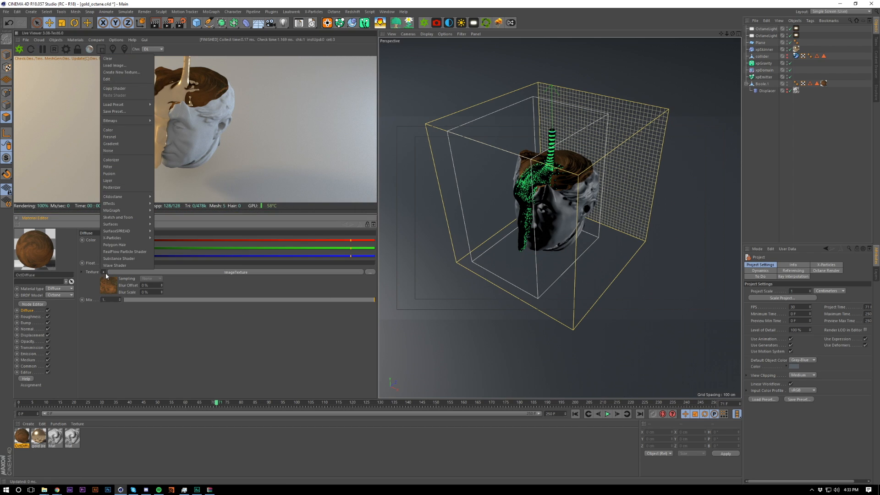
pyautogui.moveTo(127, 197)
pyautogui.click(164, 286)
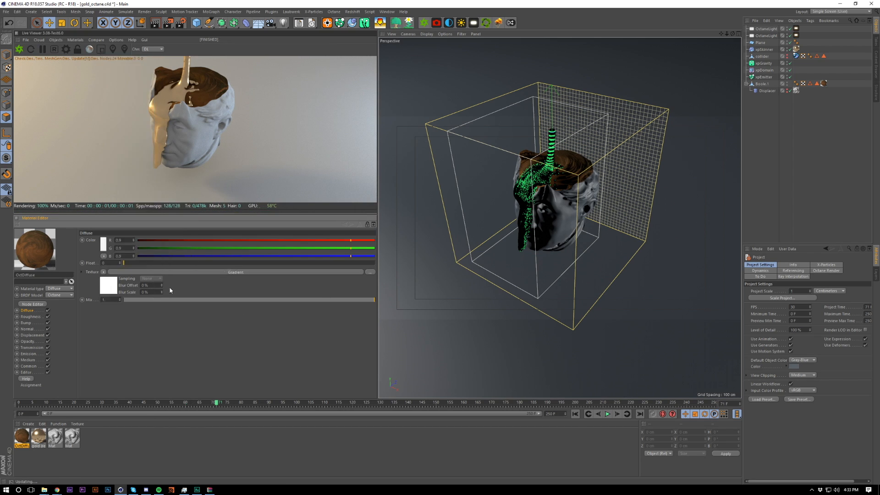
pyautogui.click(114, 271)
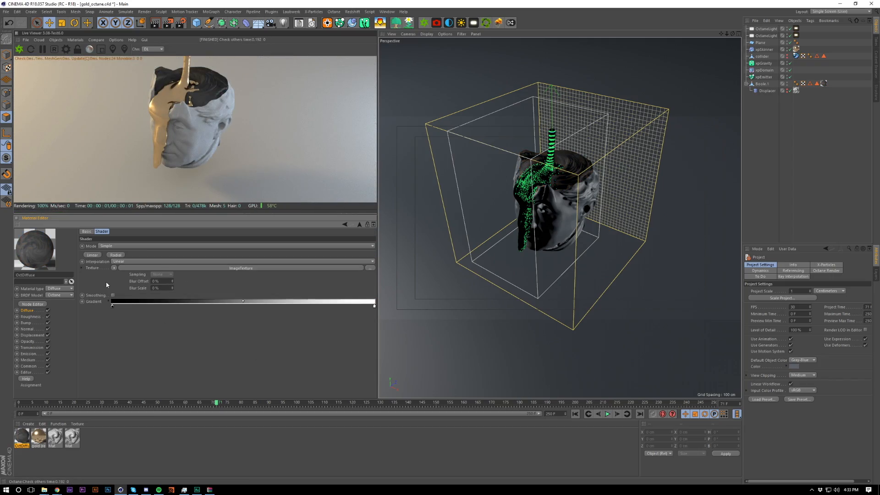
# Step: Shape the gradient into a narrow white band within black, with knots at about 4%, 8%, 11% and 16%
pyautogui.moveTo(374, 309); pyautogui.dragTo(143, 308)
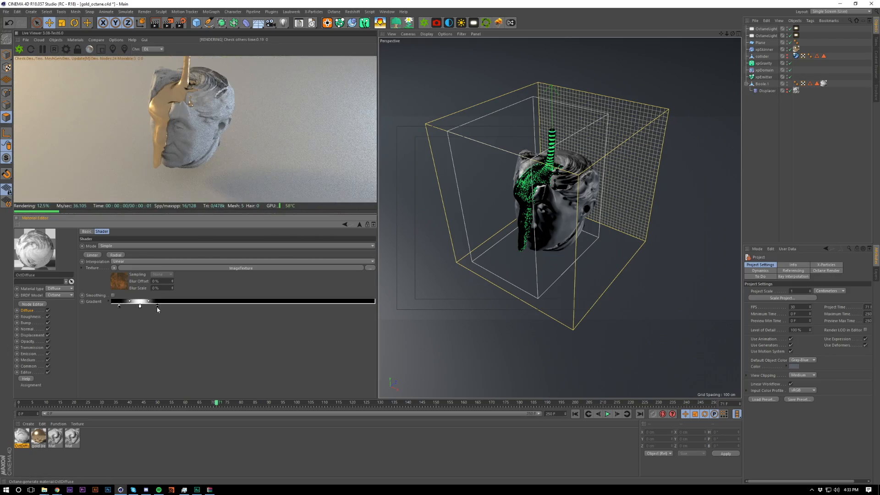
pyautogui.click(152, 307)
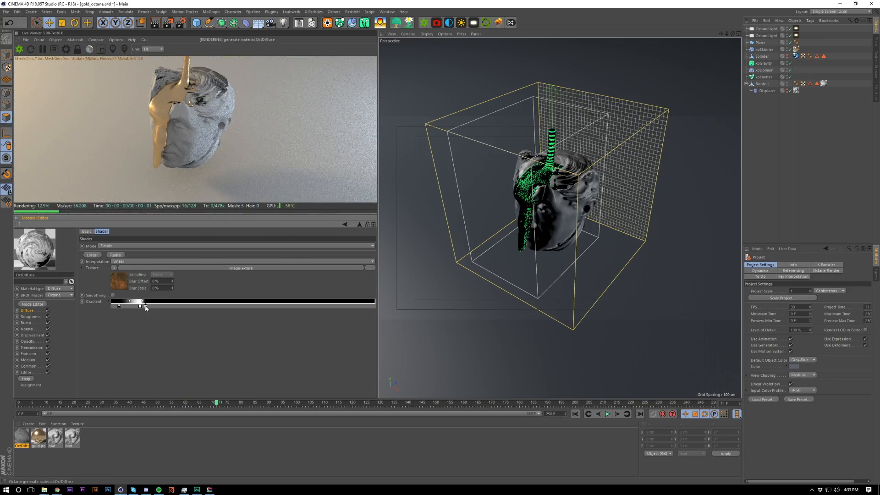
pyautogui.moveTo(152, 307); pyautogui.dragTo(122, 308)
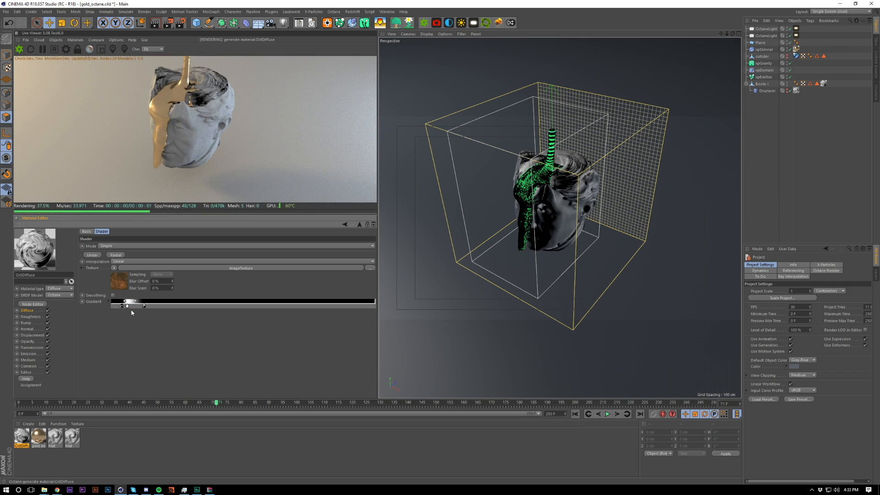
pyautogui.moveTo(145, 307); pyautogui.dragTo(153, 307)
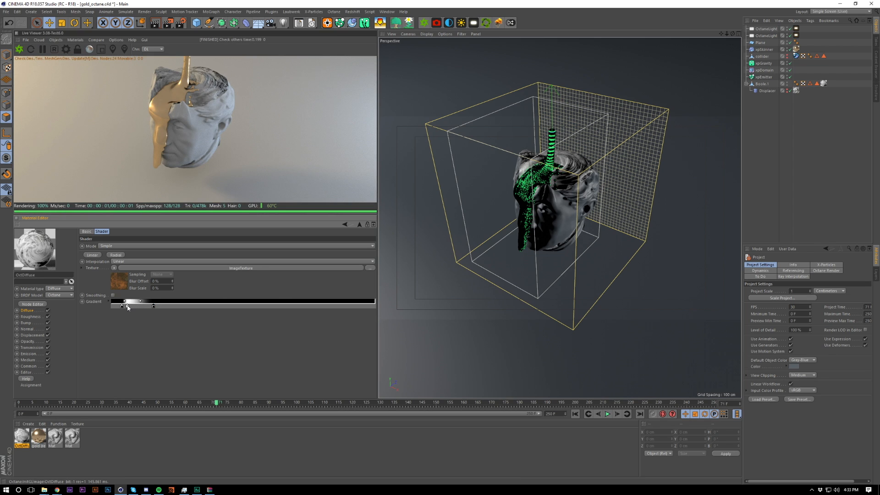
pyautogui.click(139, 306)
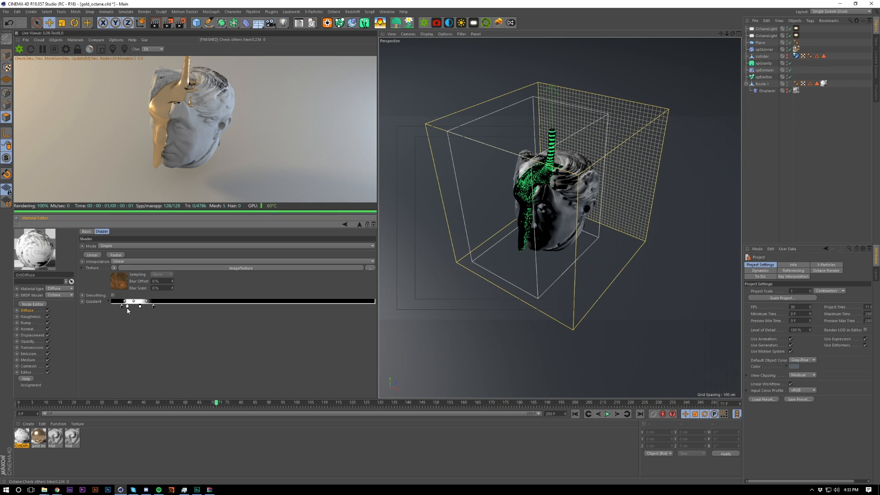
pyautogui.moveTo(128, 307); pyautogui.dragTo(134, 307)
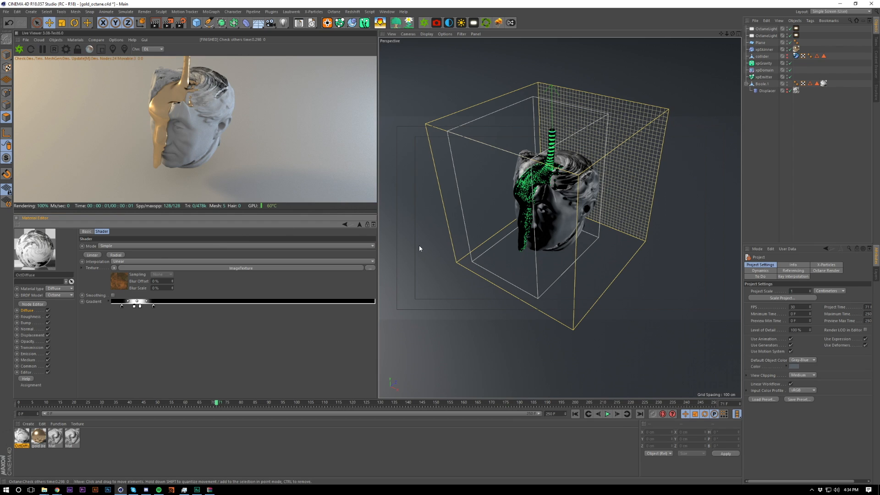
# Step: Disable xpSkinner and colour the gradient's first three knots pure red, with hue 0° and saturation and brightness 100%
pyautogui.click(790, 49)
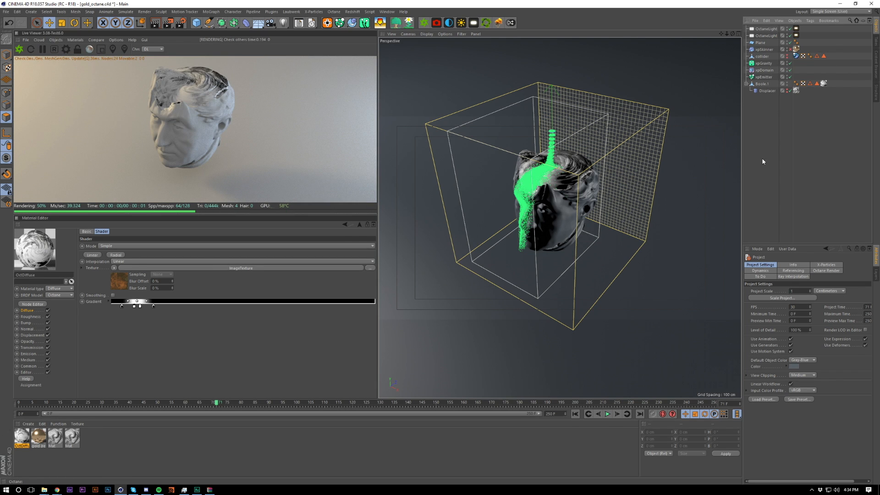
pyautogui.click(122, 307)
pyautogui.click(108, 302)
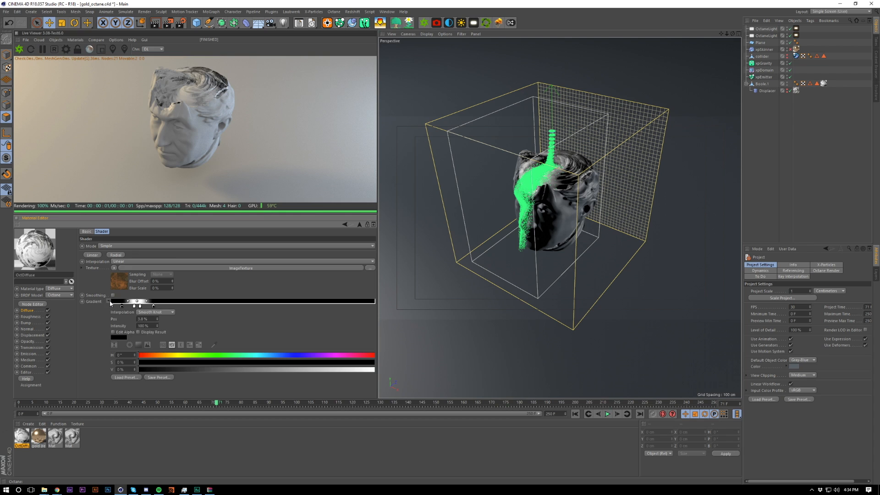
pyautogui.moveTo(158, 363); pyautogui.dragTo(390, 371)
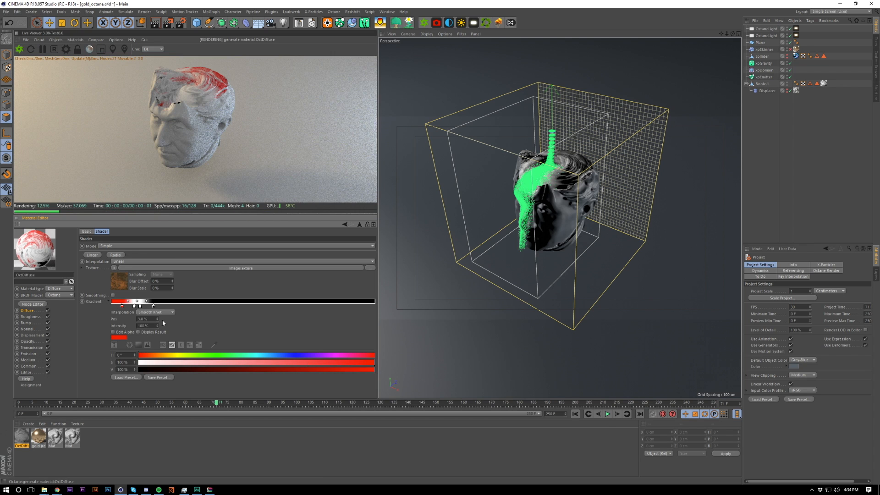
pyautogui.click(134, 307)
pyautogui.moveTo(193, 363); pyautogui.dragTo(381, 367)
pyautogui.click(140, 307)
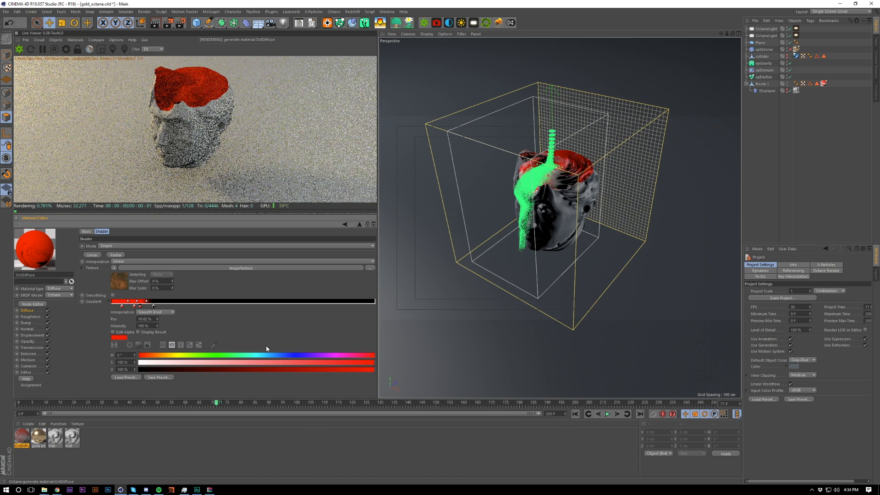
# Step: Move the gradient's black end knot to about 13.6% and set it to 51% brightness, and darken the knot at 10.62% to 48%
pyautogui.click(153, 306)
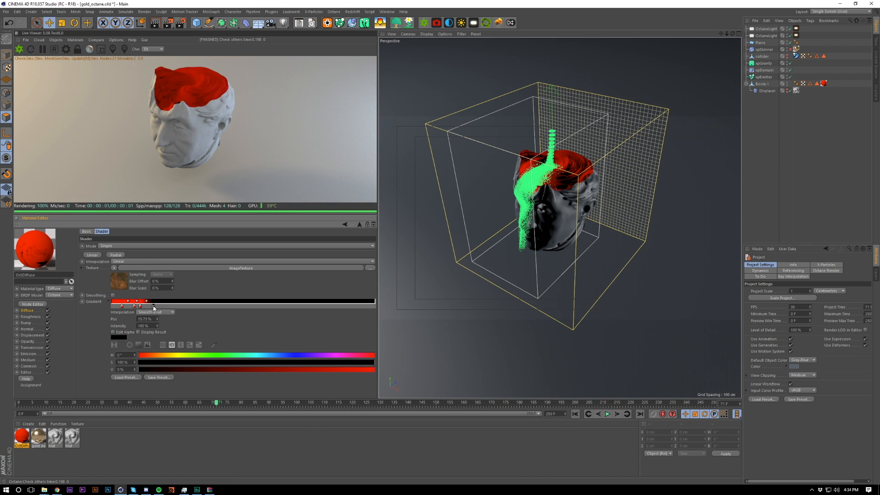
pyautogui.moveTo(153, 307); pyautogui.dragTo(147, 308)
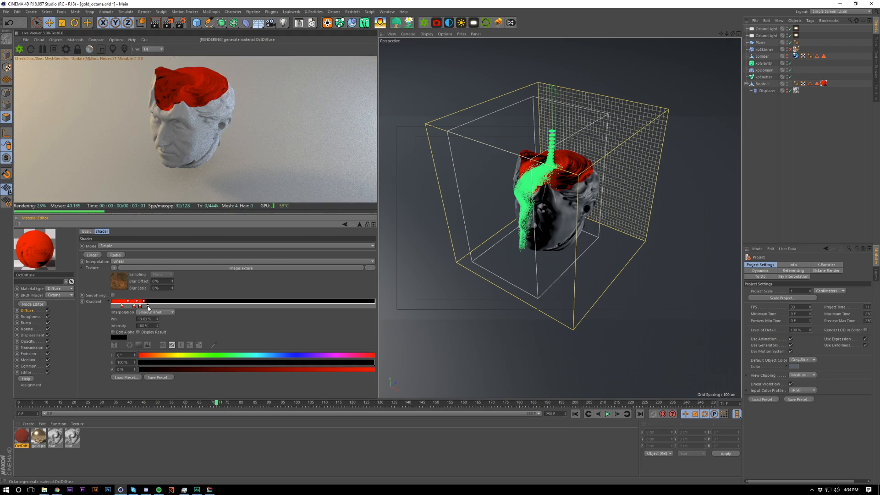
pyautogui.moveTo(270, 369)
pyautogui.mouseDown()
pyautogui.moveTo(337, 372)
pyautogui.moveTo(259, 369)
pyautogui.mouseUp()
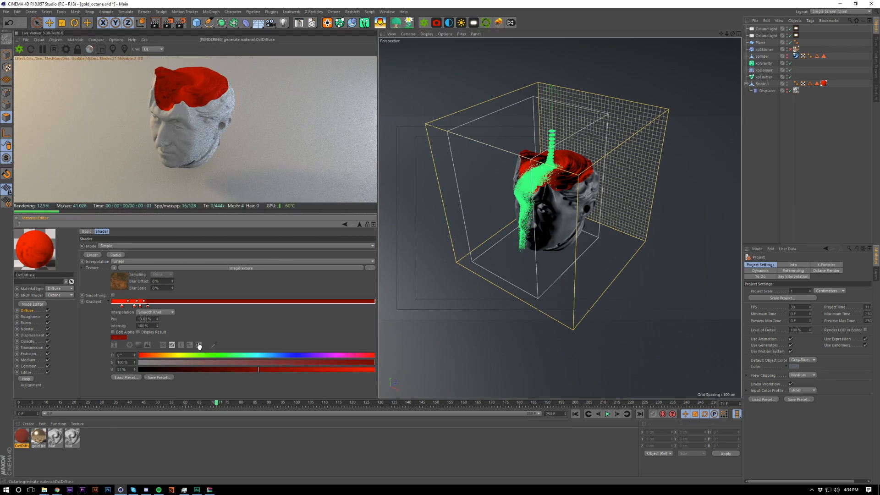
pyautogui.click(142, 306)
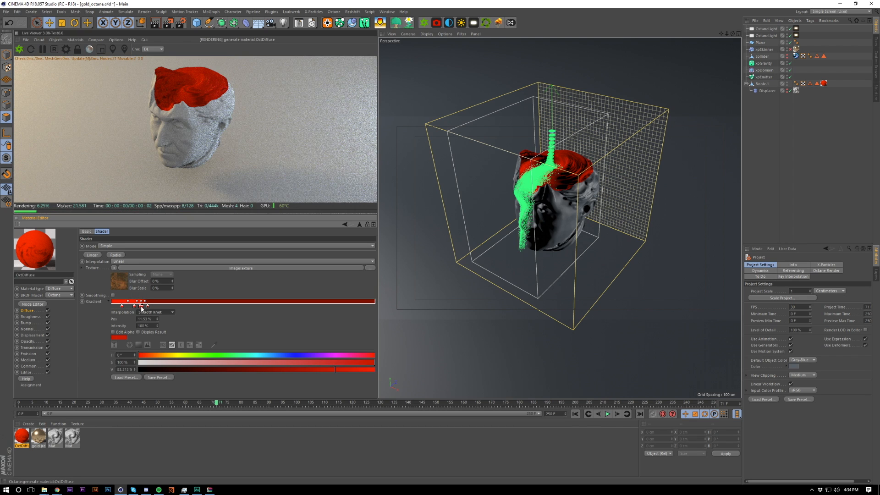
pyautogui.click(141, 306)
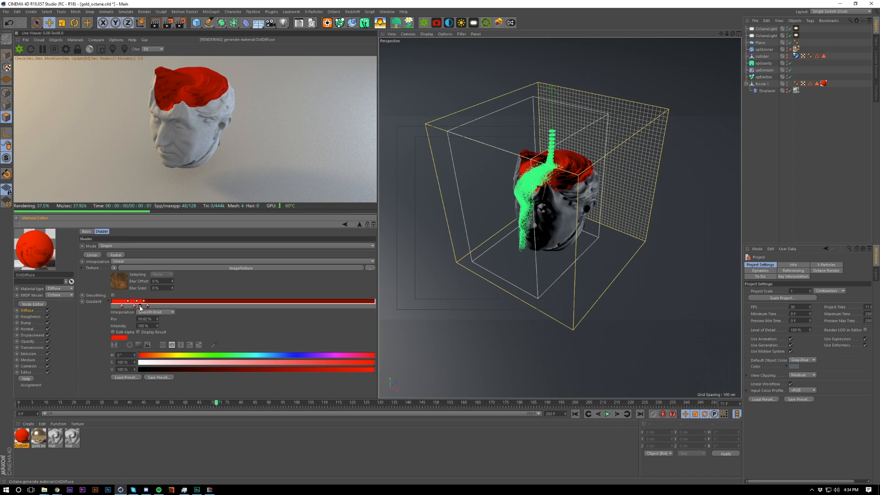
pyautogui.click(252, 370)
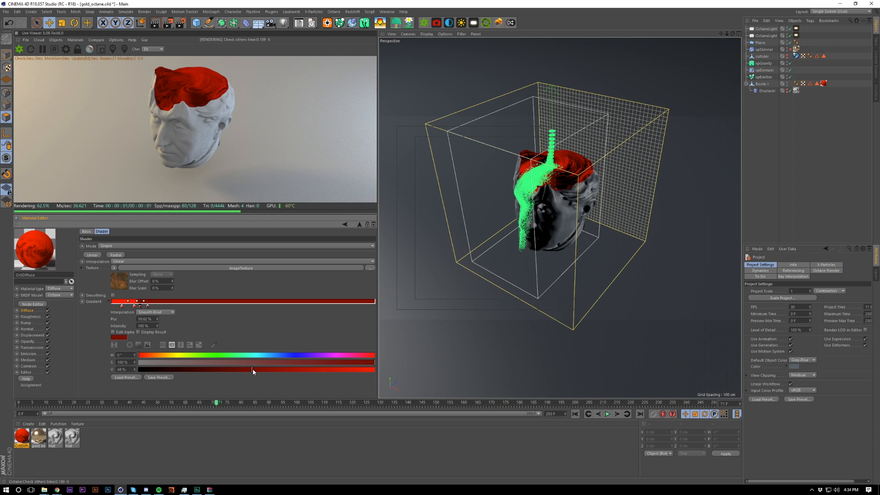
# Step: Set the gradient's second knot to about 30% brightness and its first knot to about 69%
pyautogui.click(134, 306)
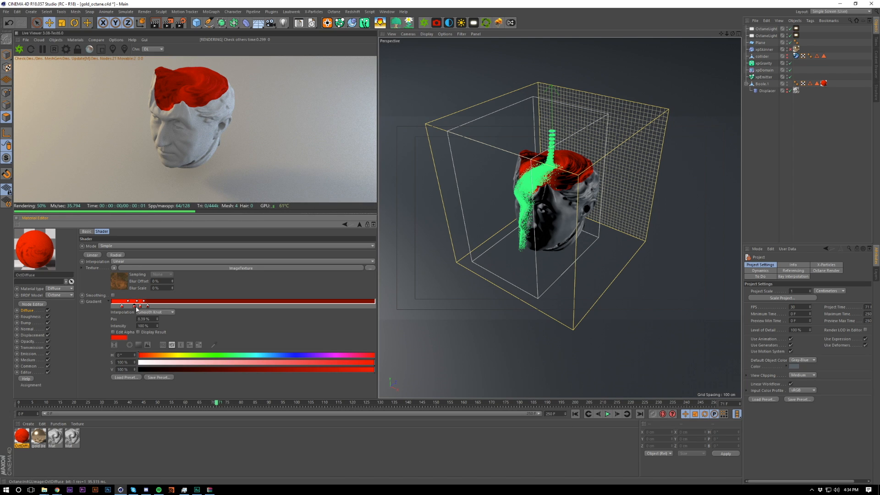
pyautogui.click(259, 369)
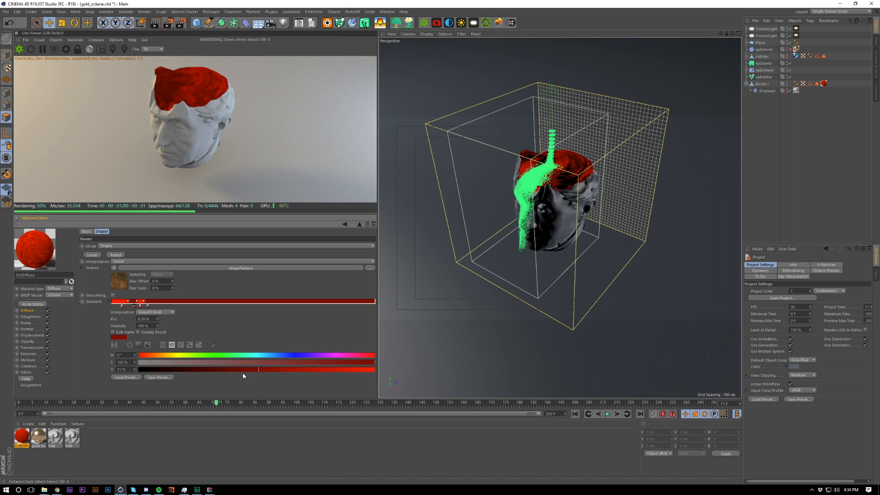
pyautogui.moveTo(235, 370); pyautogui.dragTo(210, 370)
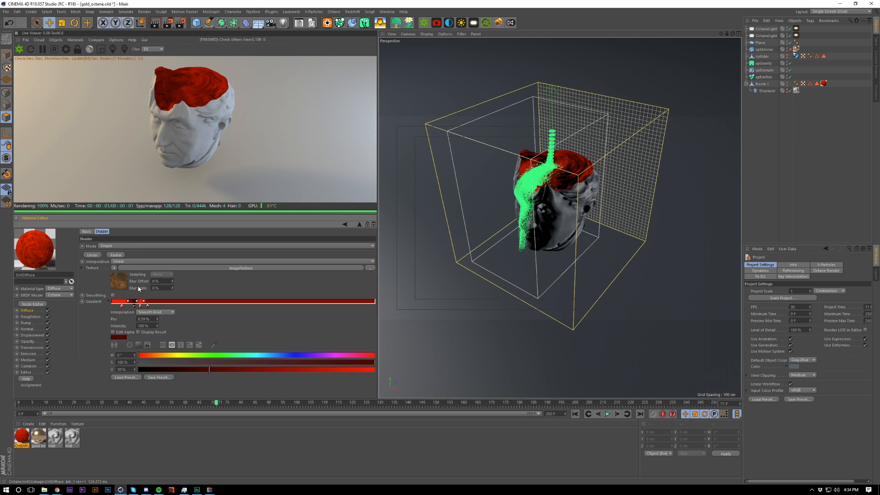
pyautogui.click(122, 306)
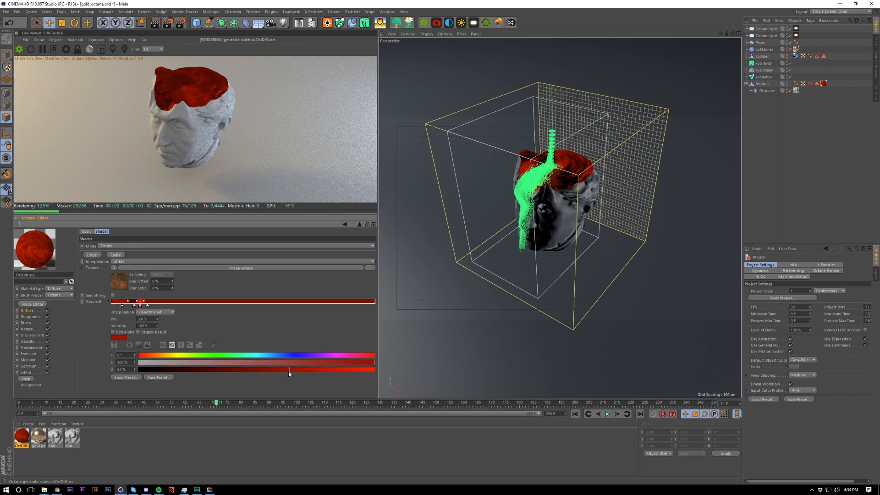
pyautogui.moveTo(288, 371); pyautogui.dragTo(224, 370)
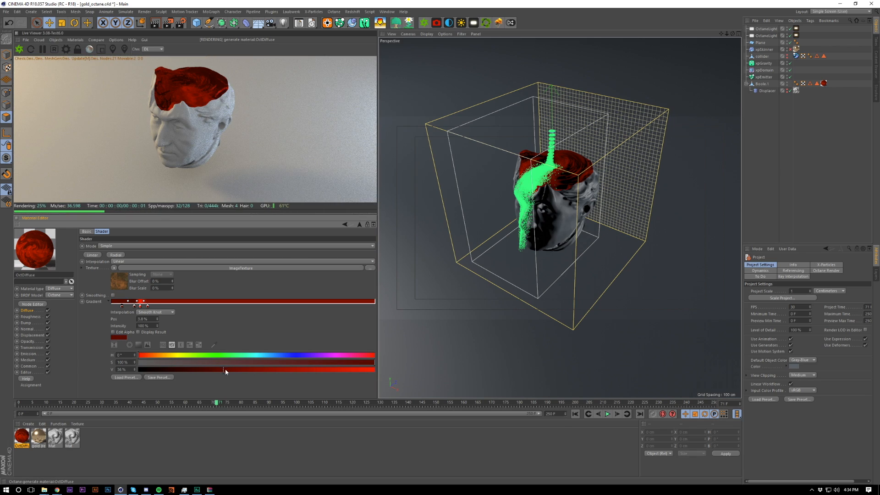
pyautogui.moveTo(295, 371)
pyautogui.mouseDown()
pyautogui.moveTo(319, 373)
pyautogui.moveTo(301, 371)
pyautogui.mouseUp()
# Step: Open OctDiffuse in the Octane Node Editor and space the ImageTexture and Gradient nodes away from the material node
pyautogui.click(33, 304)
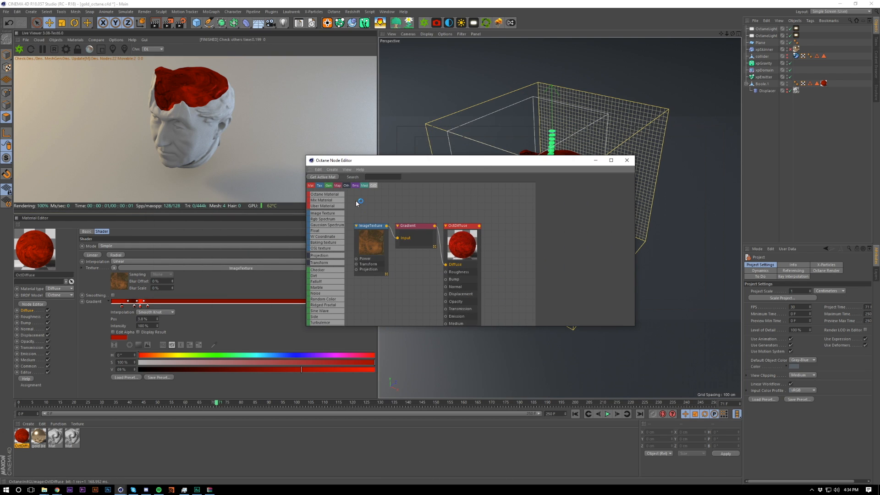
pyautogui.moveTo(358, 203); pyautogui.dragTo(418, 229)
pyautogui.click(419, 226)
pyautogui.moveTo(355, 212); pyautogui.dragTo(393, 236)
pyautogui.moveTo(409, 281); pyautogui.dragTo(444, 269, button='middle')
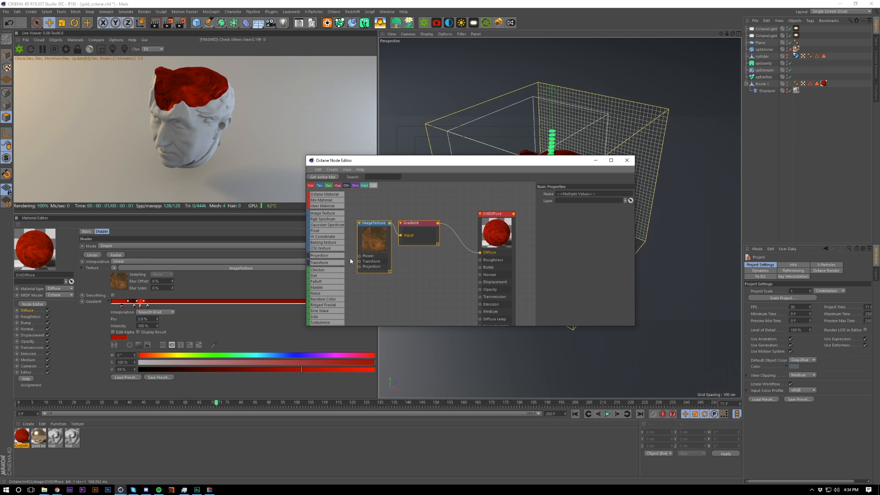
# Step: Add a Dirt node to the OctDiffuse graph and connect it to the material's Diffuse input
pyautogui.scroll(-6, 321, 243)
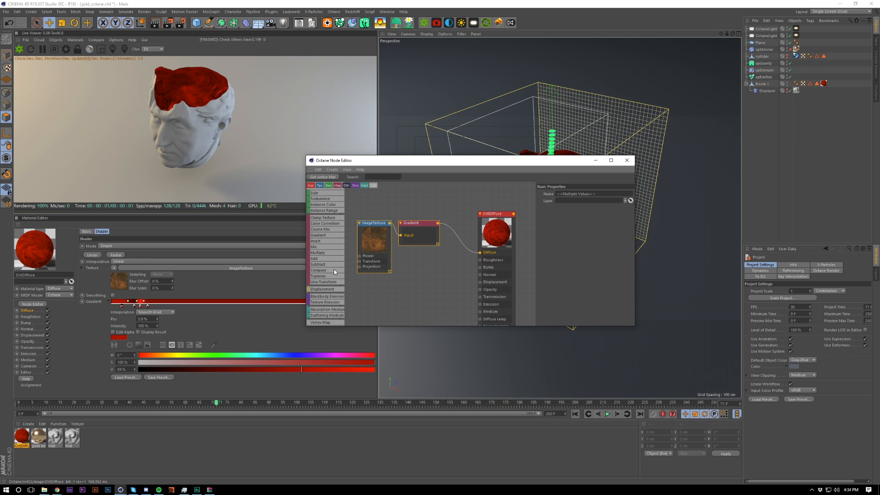
pyautogui.press('super+Up')
pyautogui.press('super+Down')
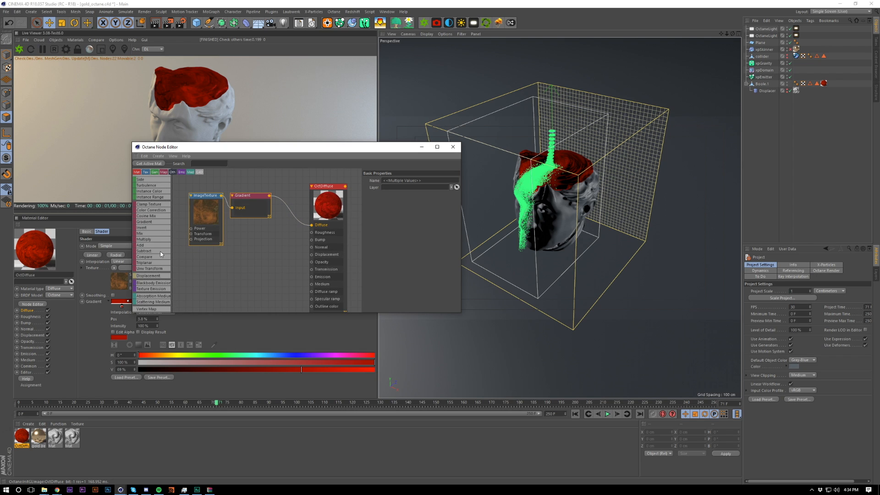
pyautogui.scroll(5, 161, 255)
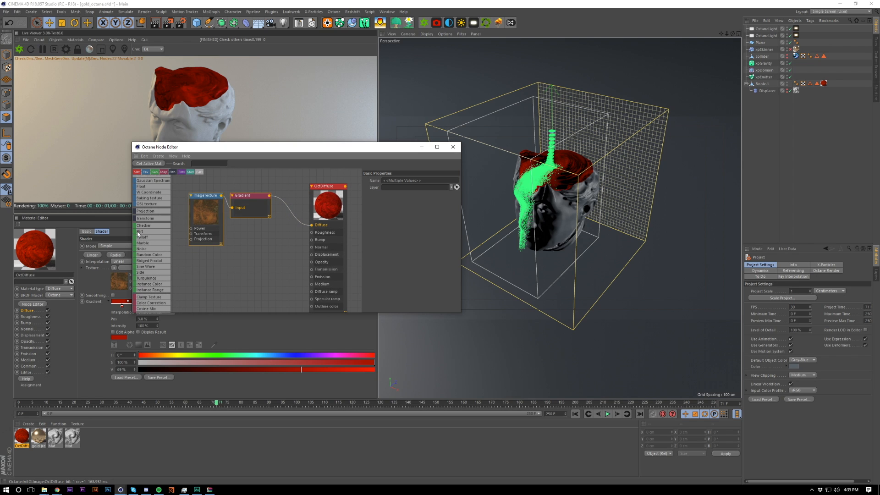
pyautogui.moveTo(138, 234); pyautogui.dragTo(312, 225)
pyautogui.moveTo(302, 152); pyautogui.dragTo(446, 189)
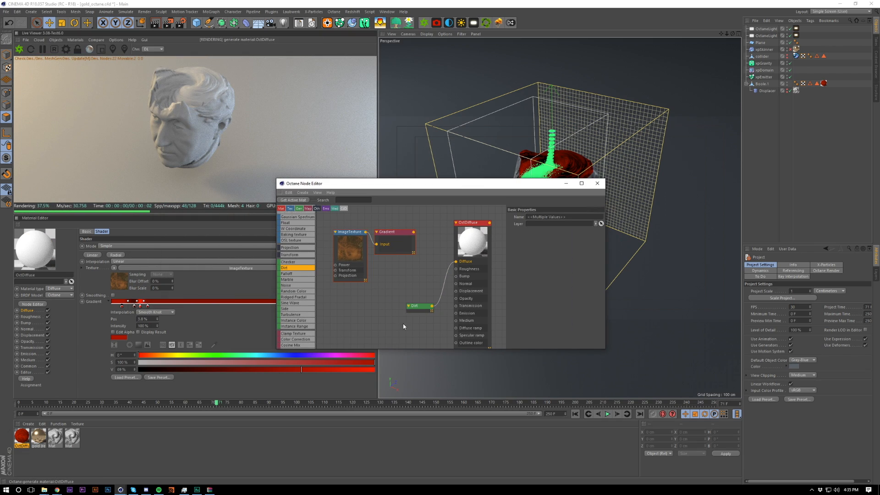
# Step: Set the Dirt node's strength to 10, details to 100, radius to about 0.28 cm and tolerance to 0
pyautogui.click(415, 306)
pyautogui.moveTo(597, 225); pyautogui.dragTo(599, 244)
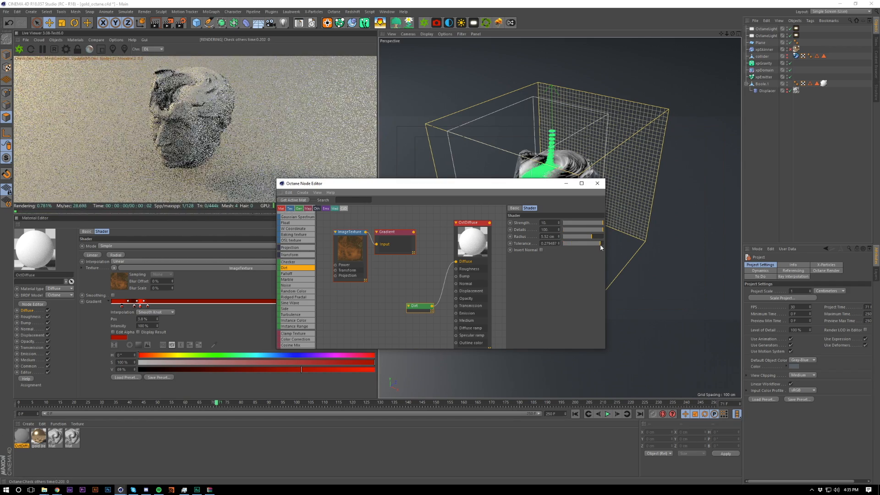
pyautogui.moveTo(592, 243); pyautogui.dragTo(592, 240)
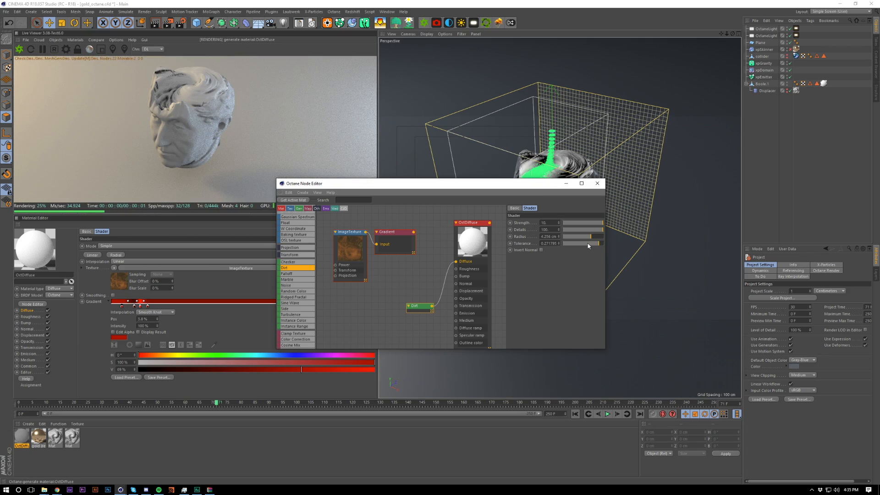
pyautogui.moveTo(587, 243); pyautogui.dragTo(584, 239)
pyautogui.click(584, 240)
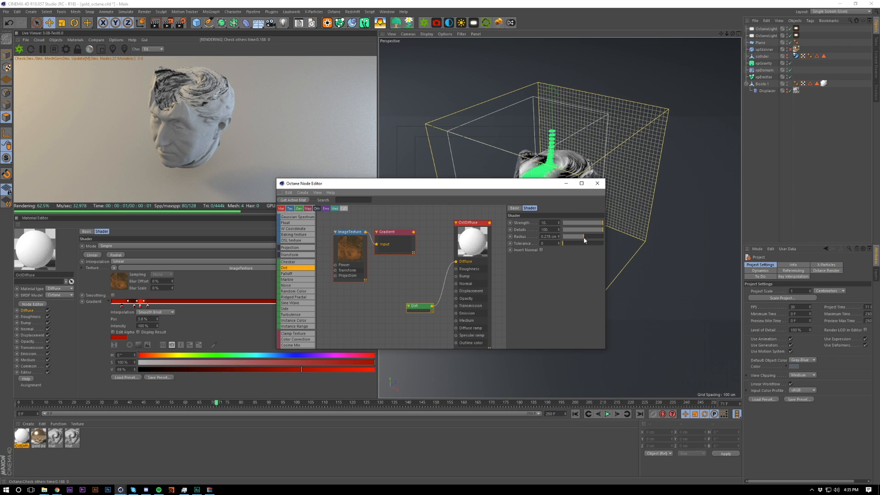
# Step: Try other Dirt details, radius and tolerance values, including details at 100 with tolerance 0.3 and details at 1 with tolerance 0
pyautogui.moveTo(591, 231)
pyautogui.mouseDown()
pyautogui.moveTo(563, 231)
pyautogui.moveTo(576, 236)
pyautogui.mouseUp()
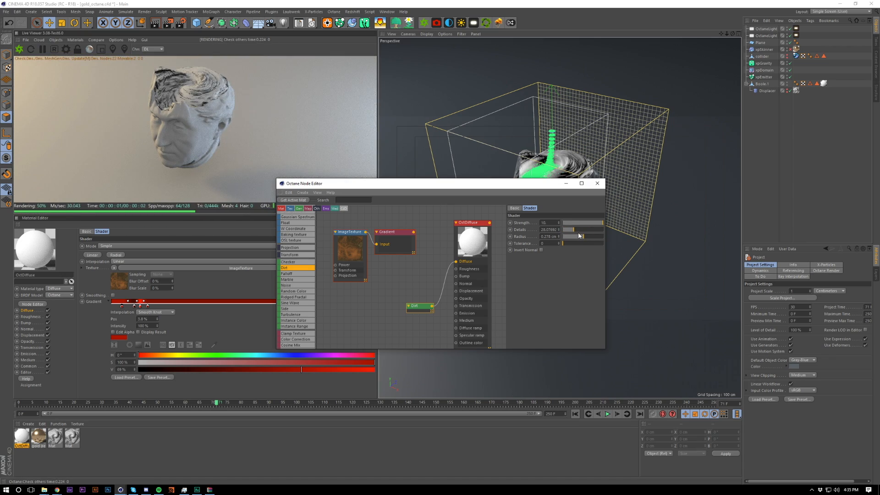
pyautogui.click(577, 243)
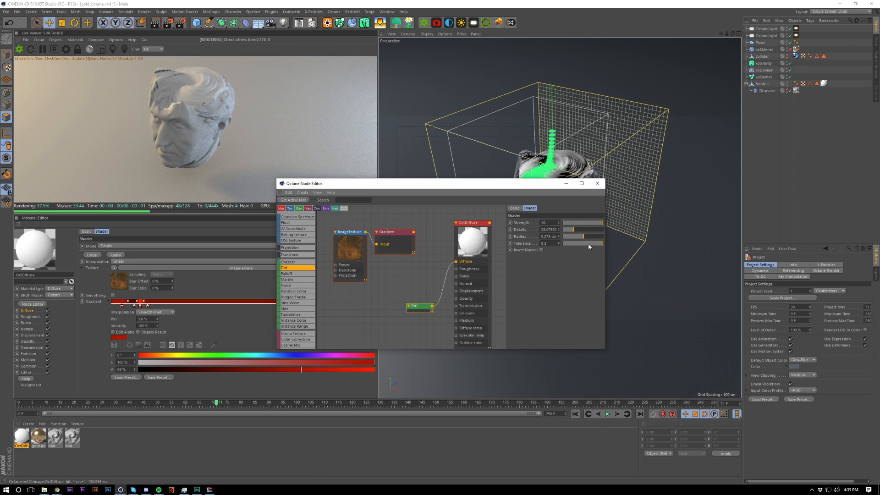
pyautogui.moveTo(587, 240)
pyautogui.mouseDown()
pyautogui.moveTo(604, 230)
pyautogui.moveTo(597, 239)
pyautogui.mouseUp()
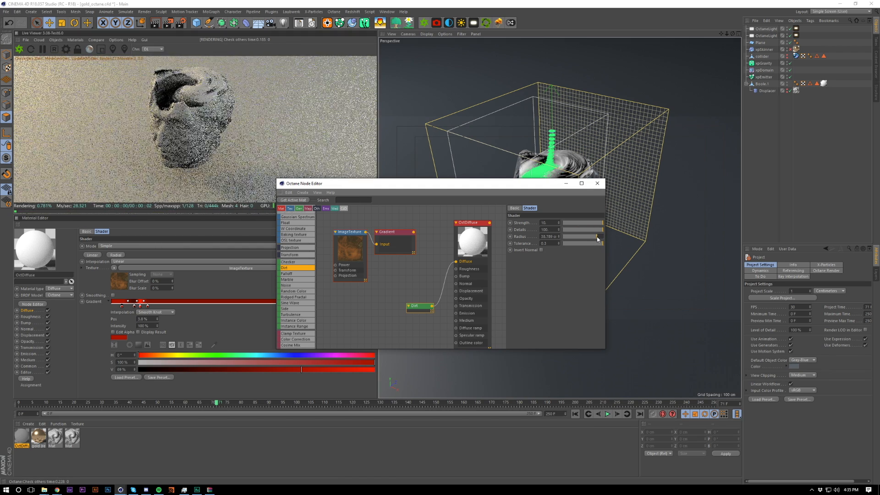
pyautogui.click(594, 243)
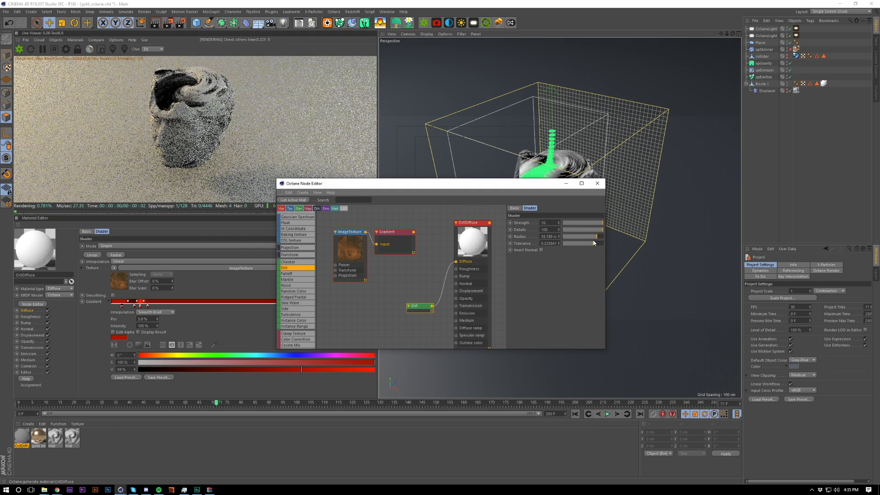
pyautogui.moveTo(593, 245); pyautogui.dragTo(562, 231)
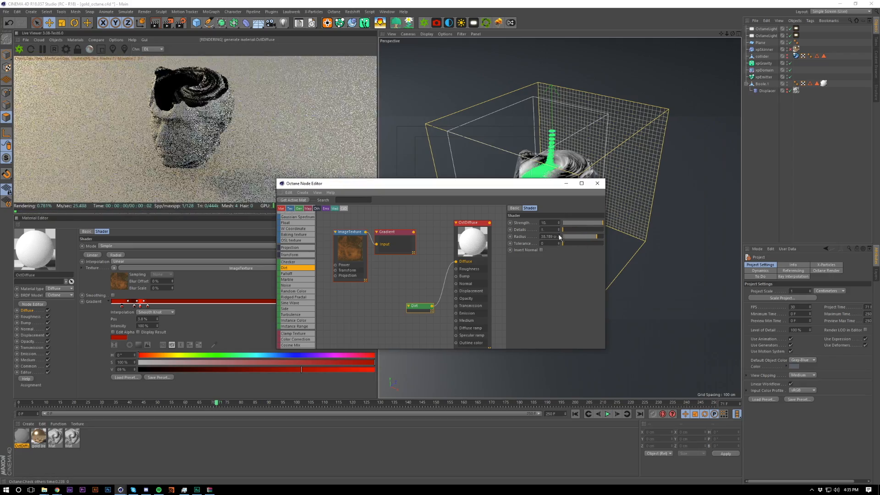
pyautogui.click(541, 250)
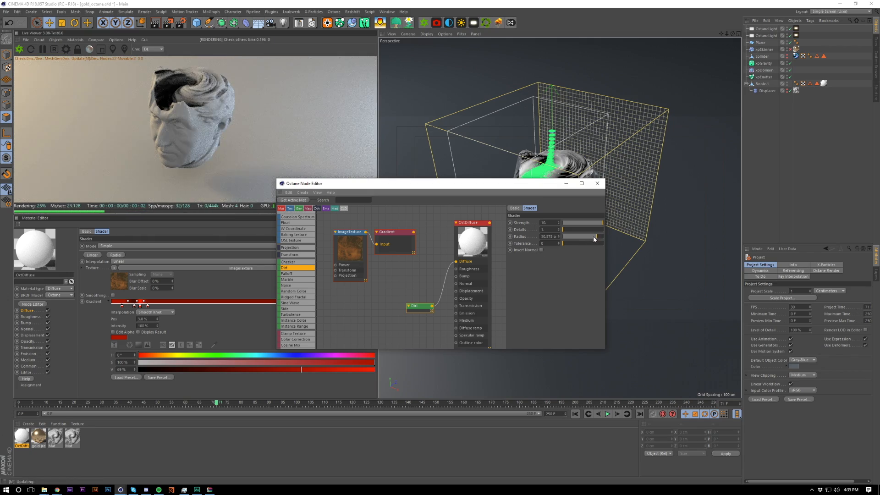
pyautogui.moveTo(593, 236); pyautogui.dragTo(588, 237)
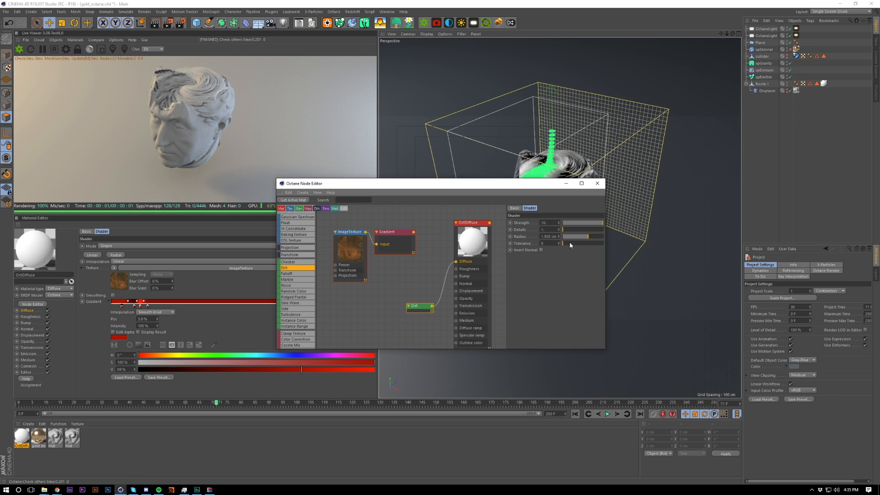
# Step: Set the Dirt node's details to about 19.6 and its radius to about 1.02 cm
pyautogui.click(574, 230)
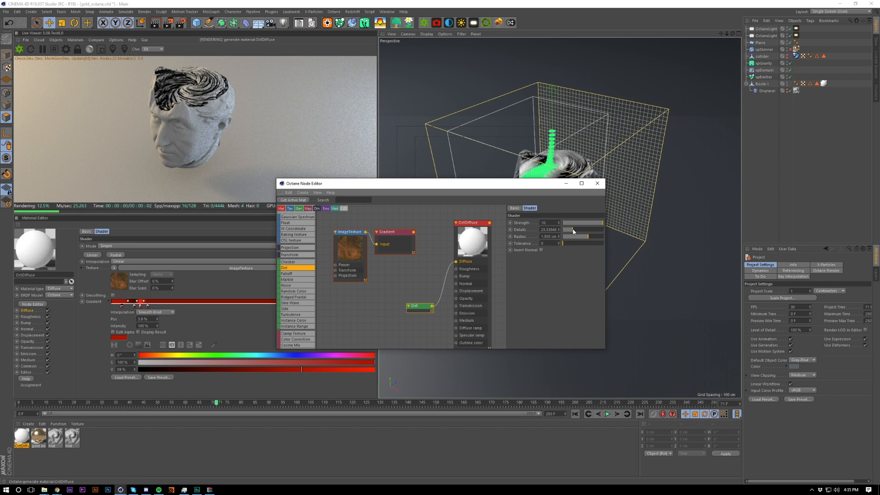
pyautogui.moveTo(573, 230); pyautogui.dragTo(570, 230)
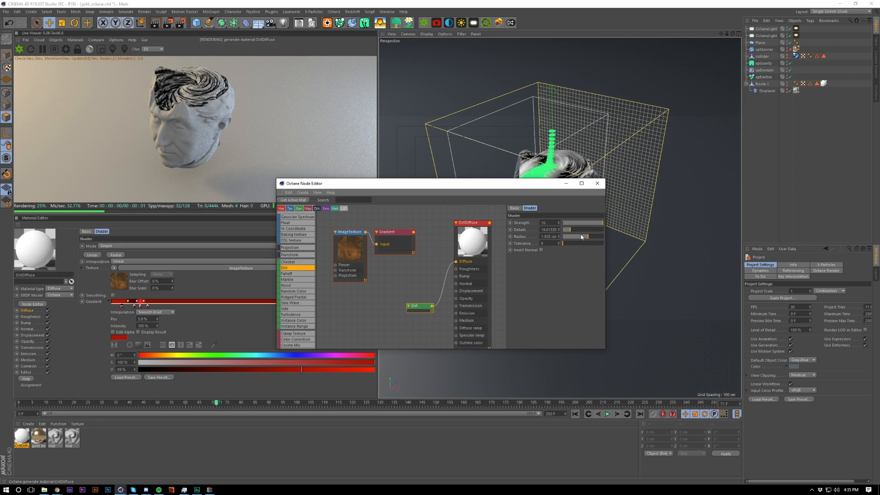
pyautogui.click(582, 235)
pyautogui.moveTo(582, 235); pyautogui.dragTo(589, 238)
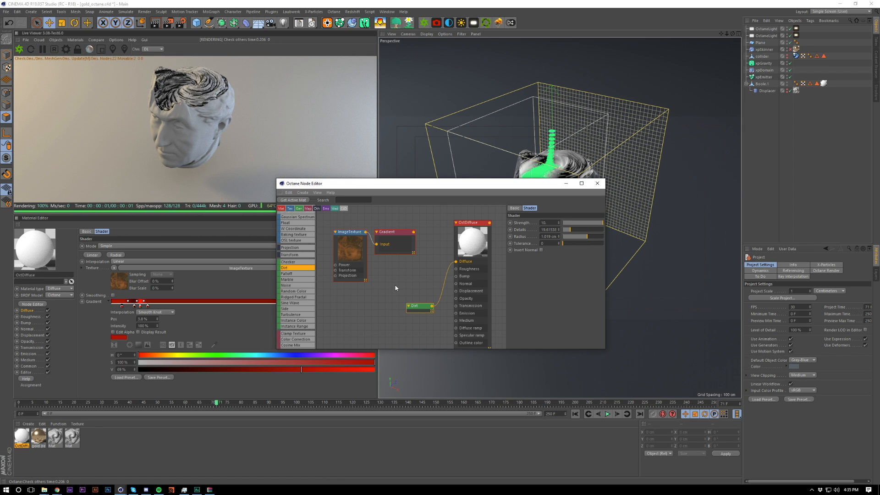
# Step: Move Dirt below ImageTexture and add a Multiply node with ImageTexture as Texture1 and Dirt as Texture2
pyautogui.moveTo(394, 283); pyautogui.dragTo(398, 270, button='middle')
pyautogui.scroll(3, 305, 252)
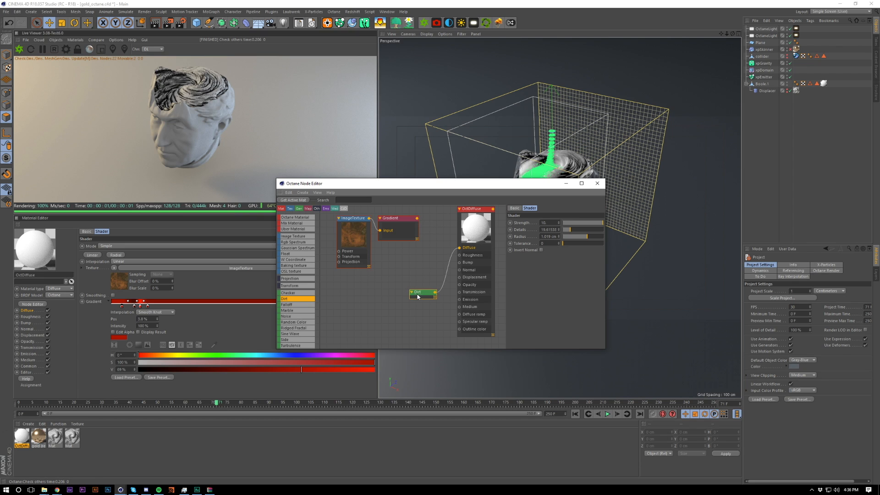
pyautogui.moveTo(418, 297); pyautogui.dragTo(351, 297)
pyautogui.scroll(-3, 317, 318)
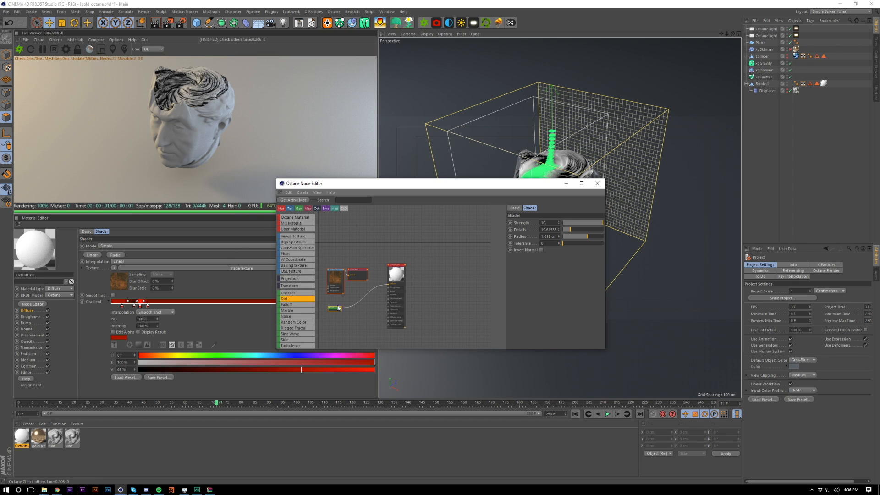
pyautogui.scroll(3, 339, 308)
pyautogui.scroll(-5, 298, 271)
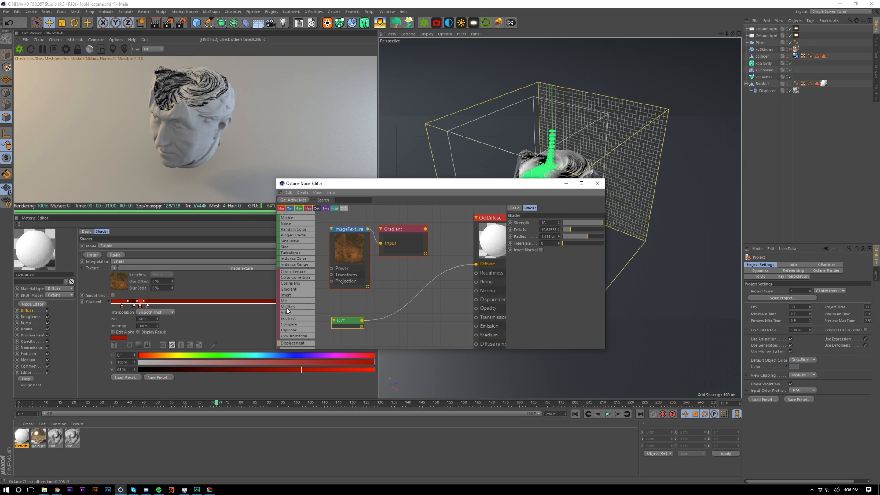
pyautogui.moveTo(288, 311); pyautogui.dragTo(389, 284)
pyautogui.moveTo(403, 234); pyautogui.dragTo(433, 240)
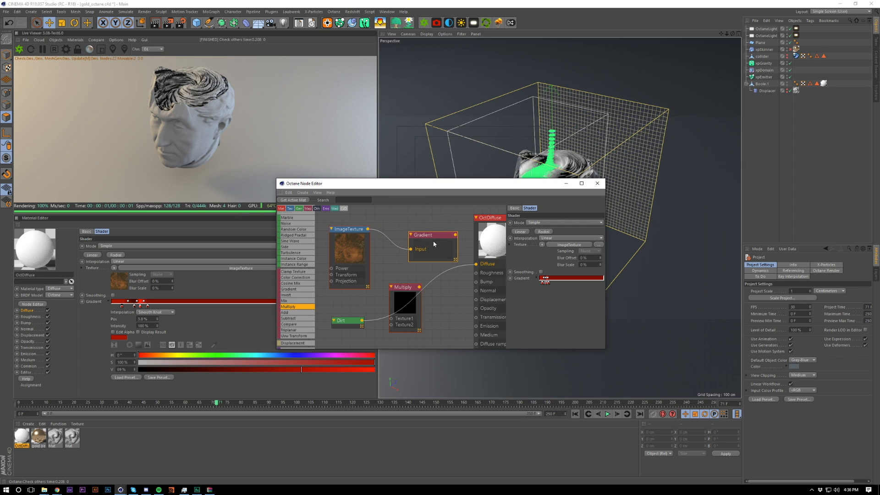
pyautogui.moveTo(403, 288); pyautogui.dragTo(398, 254)
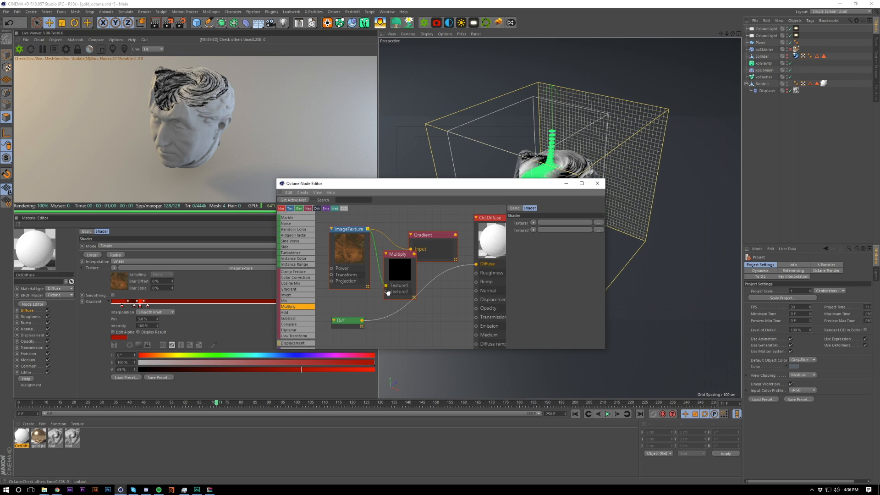
pyautogui.moveTo(388, 292); pyautogui.dragTo(366, 326)
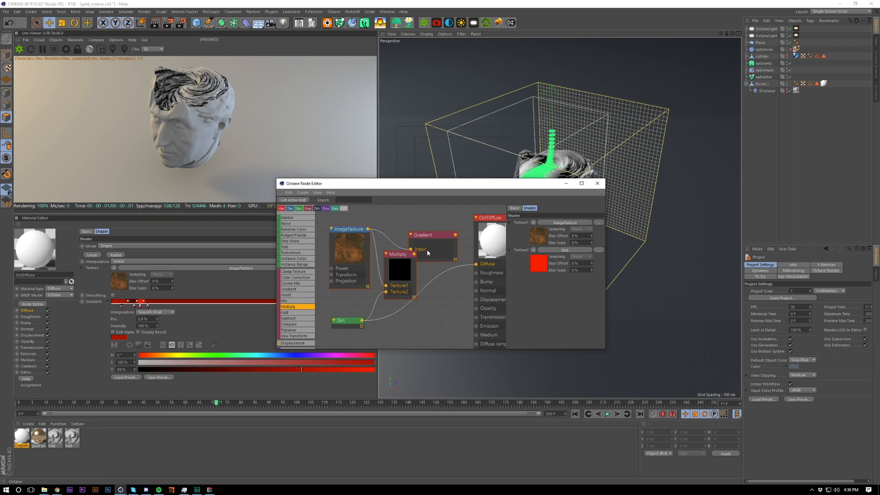
# Step: Reconnect the Gradient to Diffuse, switching the Gradient's input to Multiply and back to ImageTexture
pyautogui.moveTo(427, 249); pyautogui.dragTo(475, 264)
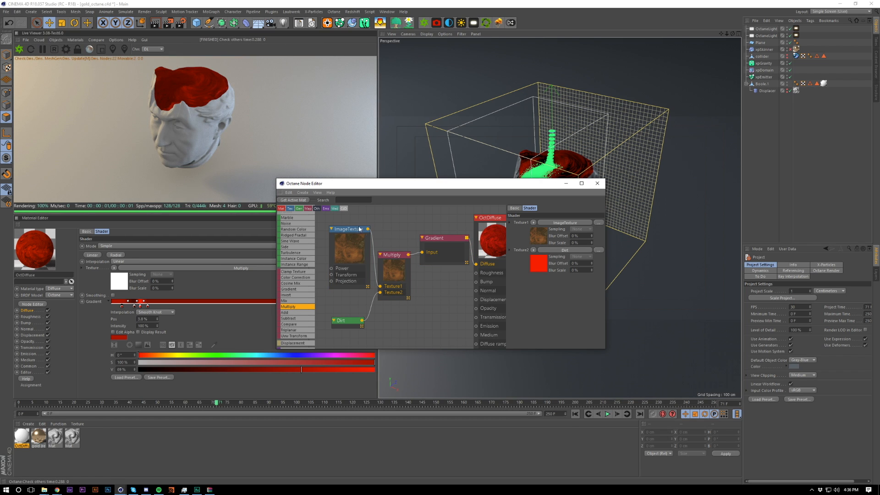
pyautogui.moveTo(427, 255)
pyautogui.mouseDown()
pyautogui.moveTo(408, 271)
pyautogui.moveTo(422, 255)
pyautogui.mouseUp()
pyautogui.moveTo(367, 229); pyautogui.dragTo(368, 229)
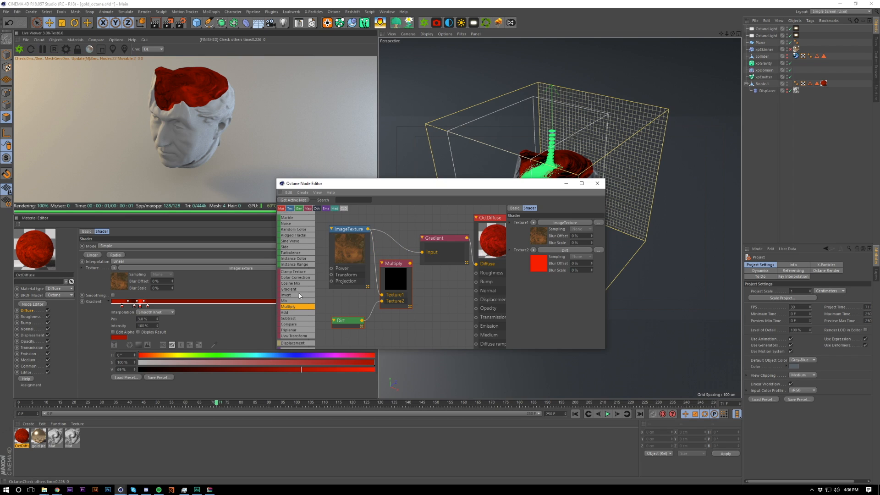
# Step: Add a Mix texture node between the Gradient and OctDiffuse, and connect the Gradient to its Texture1 input
pyautogui.scroll(-2, 299, 293)
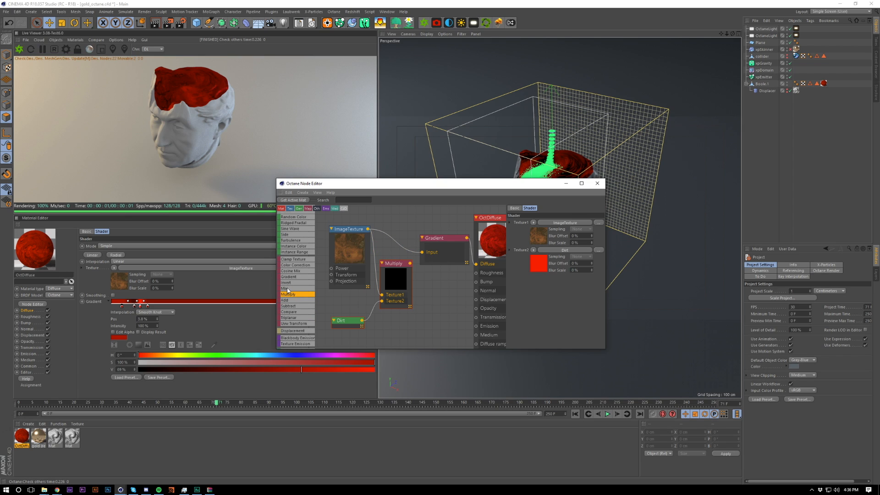
pyautogui.moveTo(285, 288); pyautogui.dragTo(479, 275)
pyautogui.click(487, 245)
pyautogui.moveTo(455, 241); pyautogui.dragTo(429, 242)
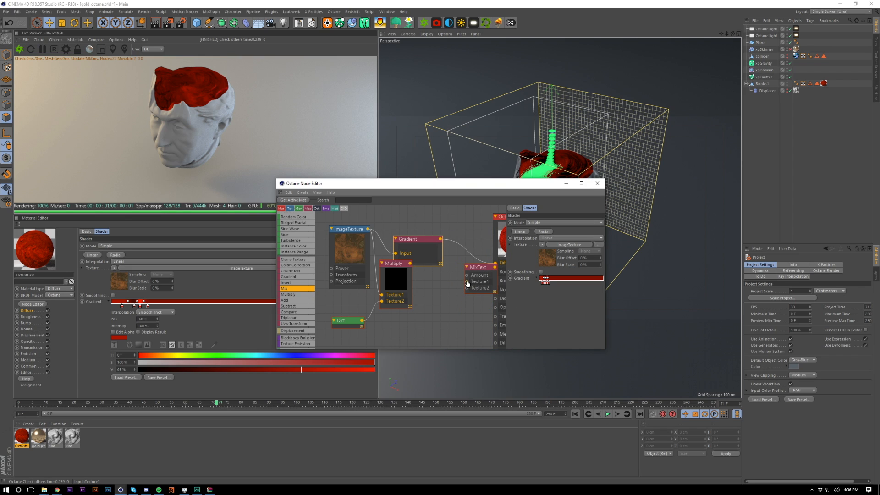
pyautogui.moveTo(467, 283); pyautogui.dragTo(444, 245)
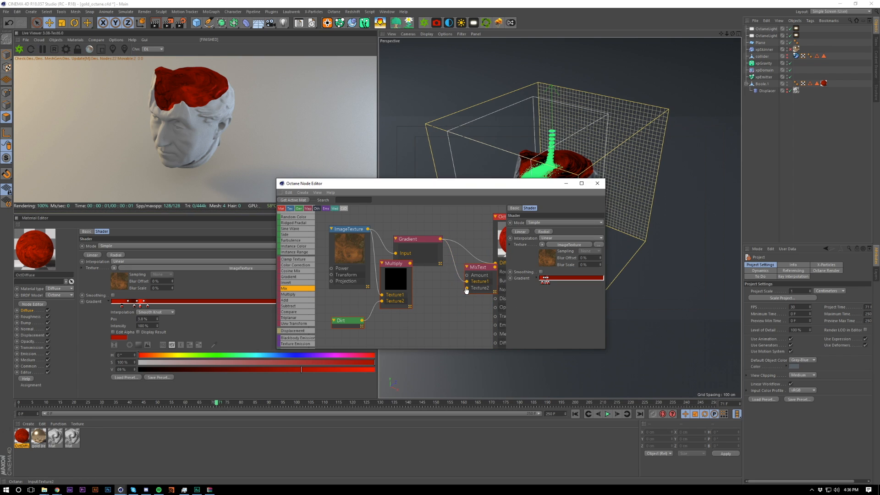
# Step: Delete the Multiply node and move the MixText node closer to the Gradient
pyautogui.click(399, 274)
pyautogui.press('Delete')
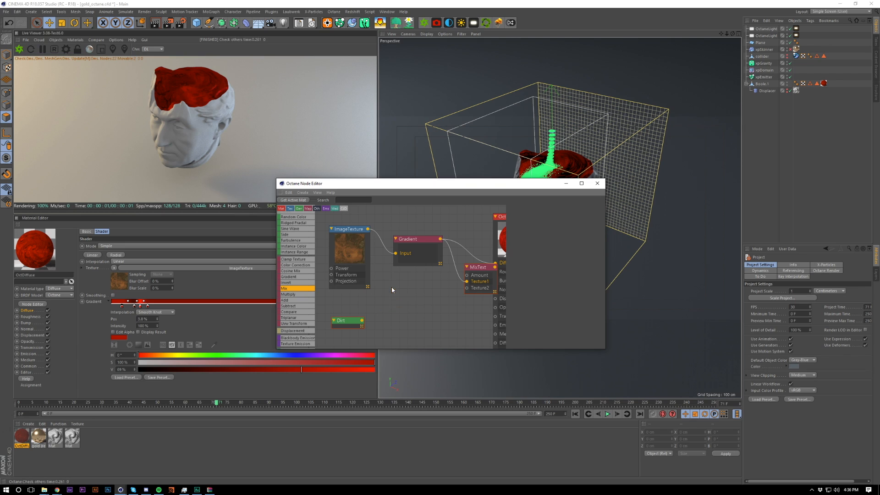
pyautogui.moveTo(477, 268); pyautogui.dragTo(464, 258)
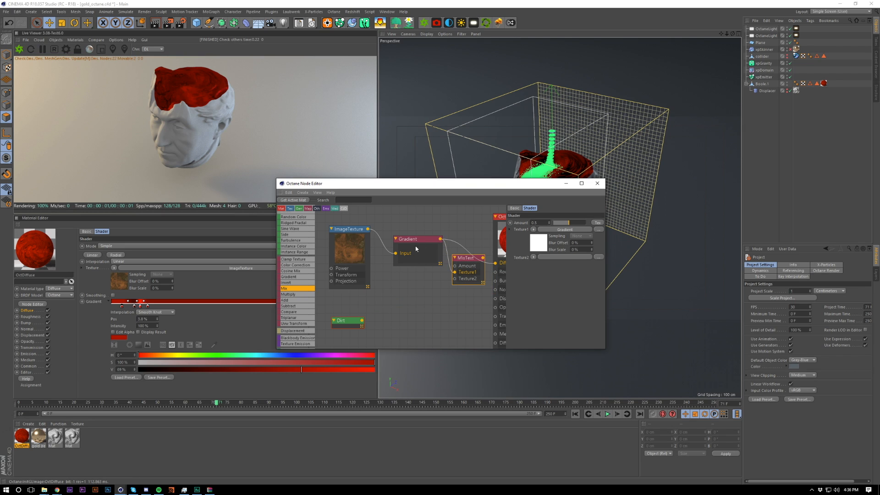
# Step: Add a Color Correction node from the Gradient to MixText's Texture2, and connect Dirt to the mix Amount, placing Dirt above the Gradient
pyautogui.moveTo(420, 240); pyautogui.dragTo(409, 246)
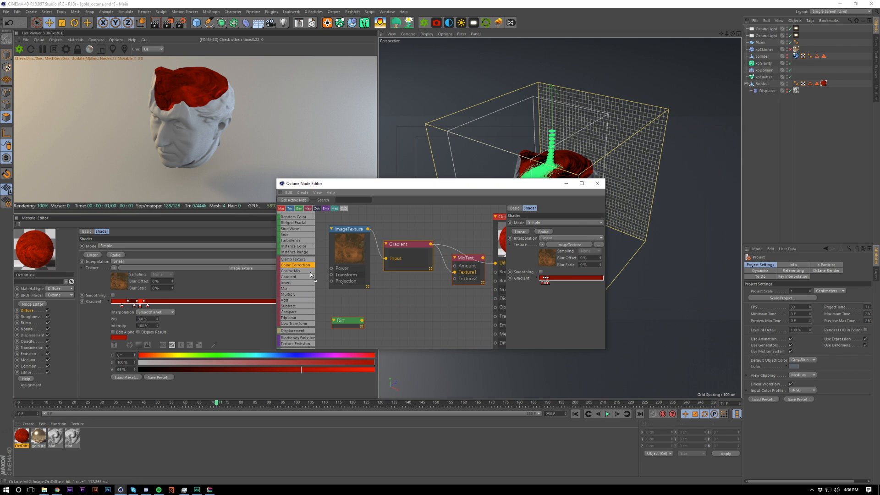
pyautogui.moveTo(311, 275); pyautogui.dragTo(455, 279)
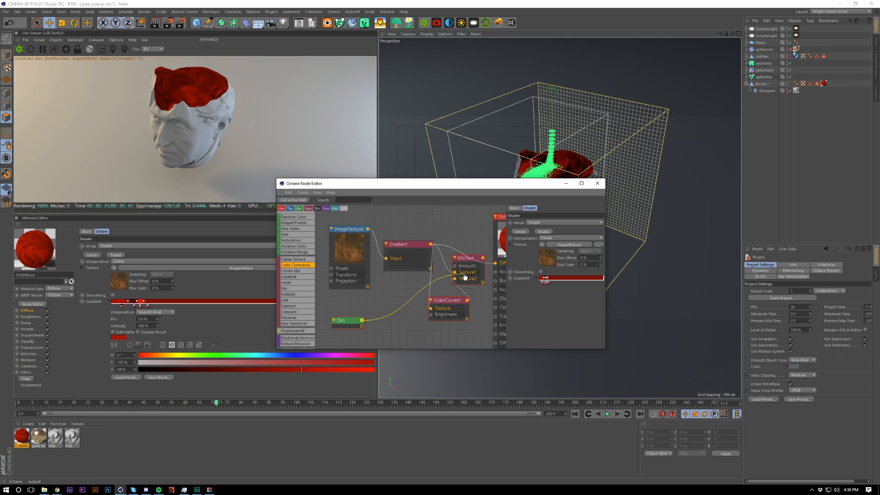
pyautogui.moveTo(349, 321); pyautogui.dragTo(412, 233)
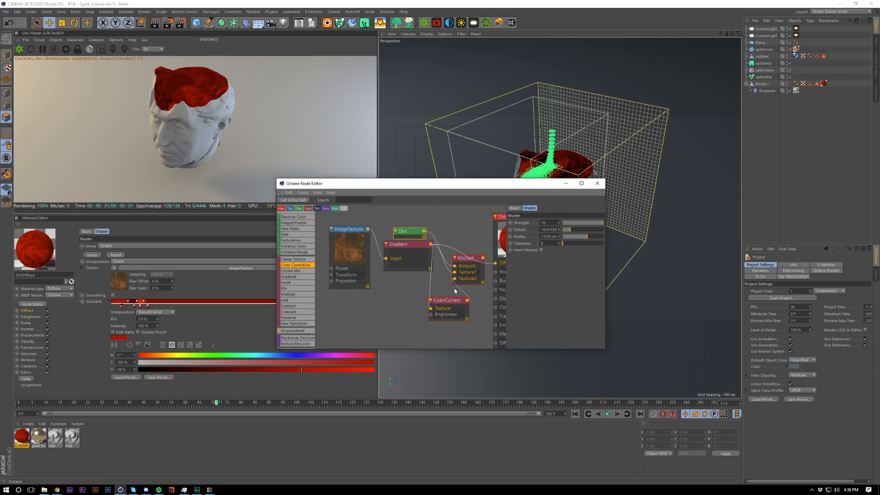
# Step: Space out the OctDiffuse, MixText and ColorCorrect nodes and connect MixText's output to Diffuse
pyautogui.moveTo(448, 237); pyautogui.dragTo(369, 229, button='middle')
pyautogui.moveTo(428, 208); pyautogui.dragTo(481, 205)
pyautogui.moveTo(379, 250); pyautogui.dragTo(430, 245)
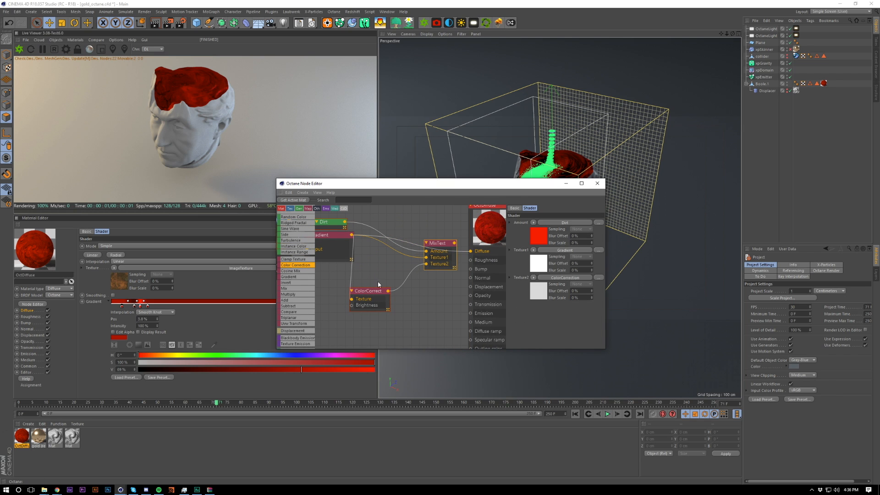
pyautogui.moveTo(376, 291); pyautogui.dragTo(395, 258)
pyautogui.click(453, 247)
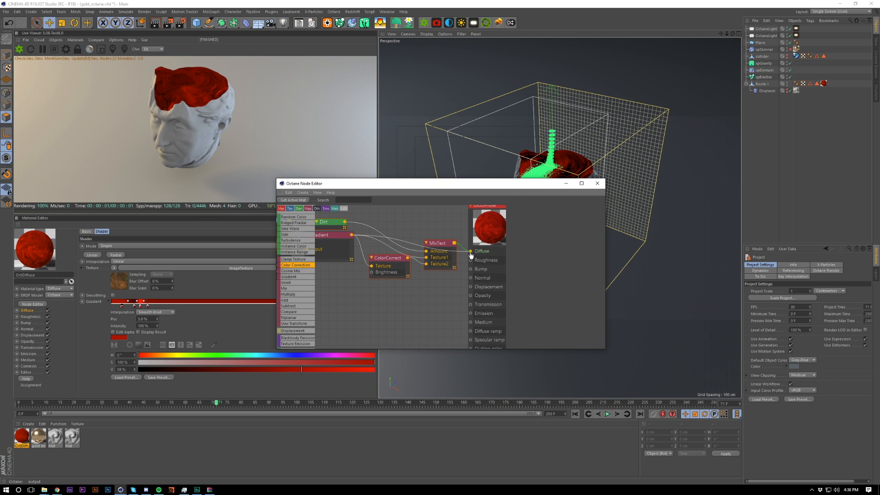
# Step: Set the ColorCorrect node's brightness to about 0.72 and its saturation to 0
pyautogui.moveTo(470, 253); pyautogui.dragTo(470, 252)
pyautogui.moveTo(441, 282); pyautogui.dragTo(449, 286, button='middle')
pyautogui.moveTo(403, 262); pyautogui.dragTo(403, 265)
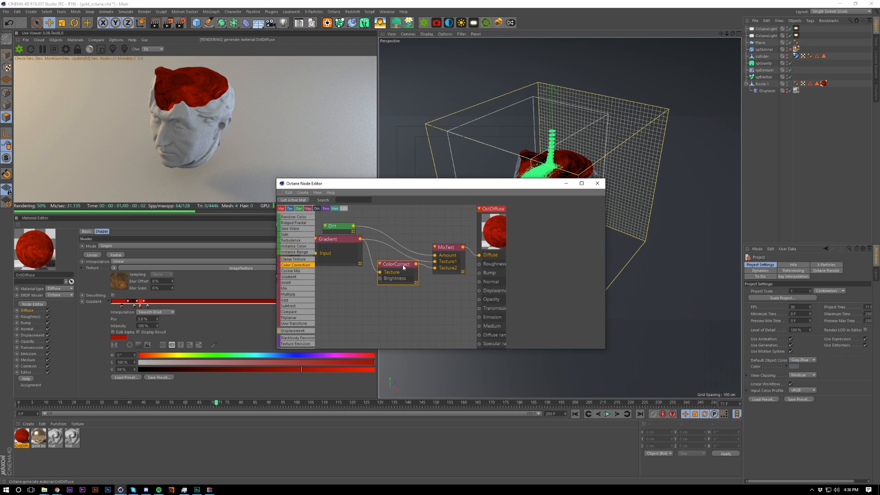
pyautogui.moveTo(396, 291); pyautogui.dragTo(436, 302, button='middle')
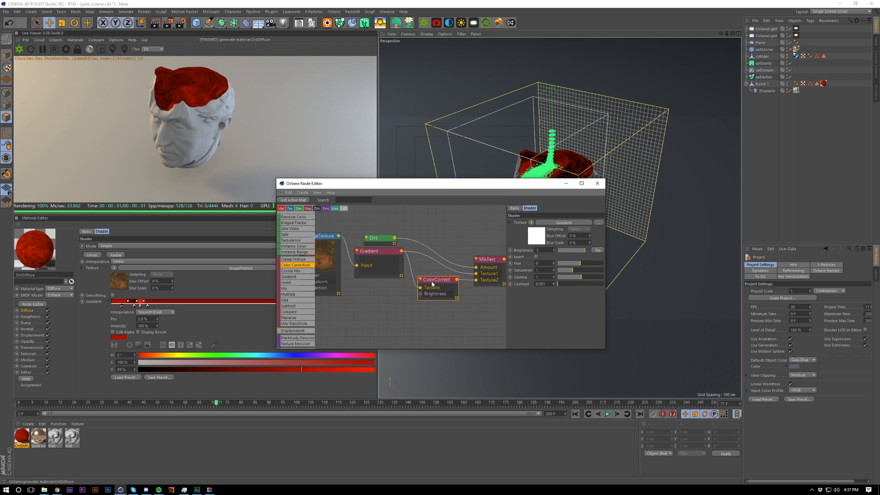
pyautogui.click(567, 251)
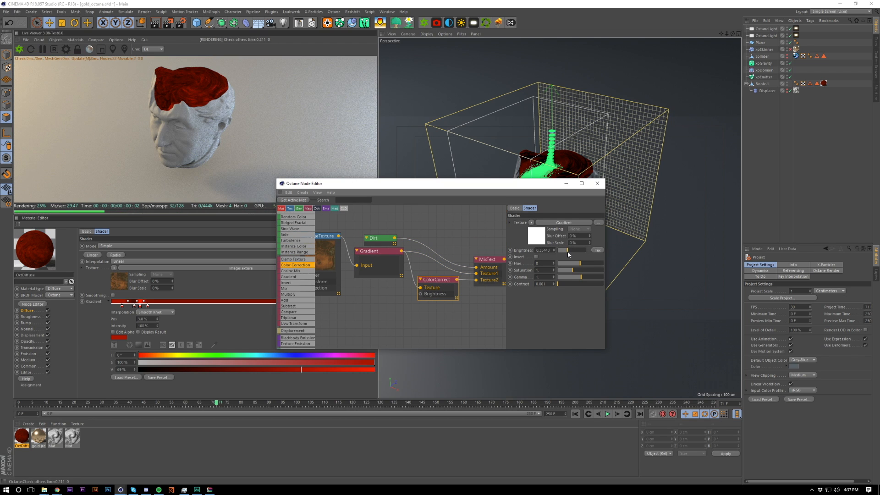
pyautogui.moveTo(568, 252); pyautogui.dragTo(557, 251)
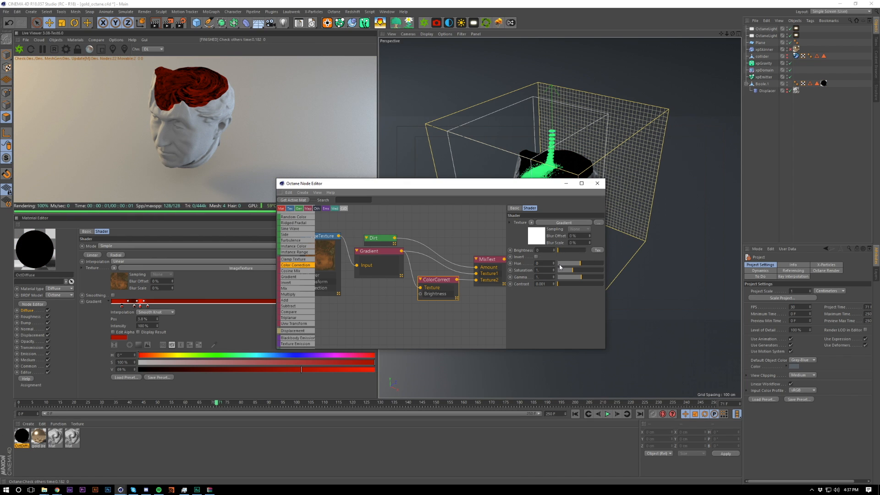
pyautogui.moveTo(569, 271); pyautogui.dragTo(610, 275)
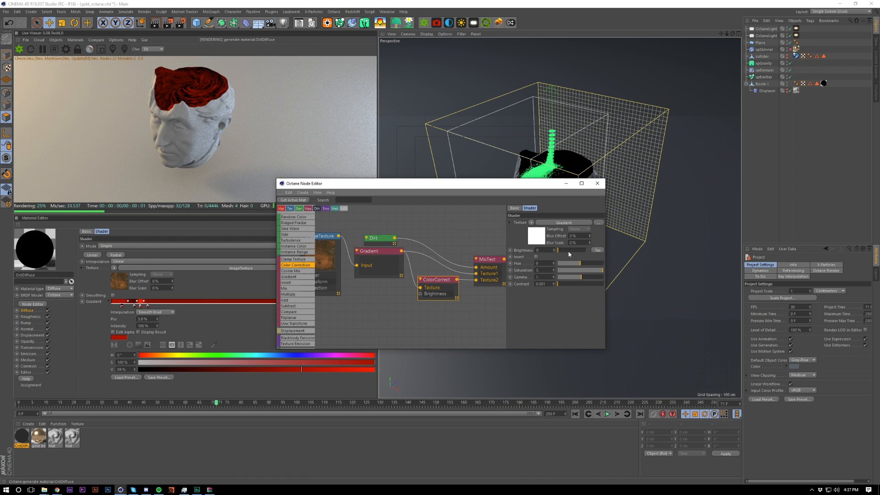
pyautogui.moveTo(568, 254); pyautogui.dragTo(582, 251)
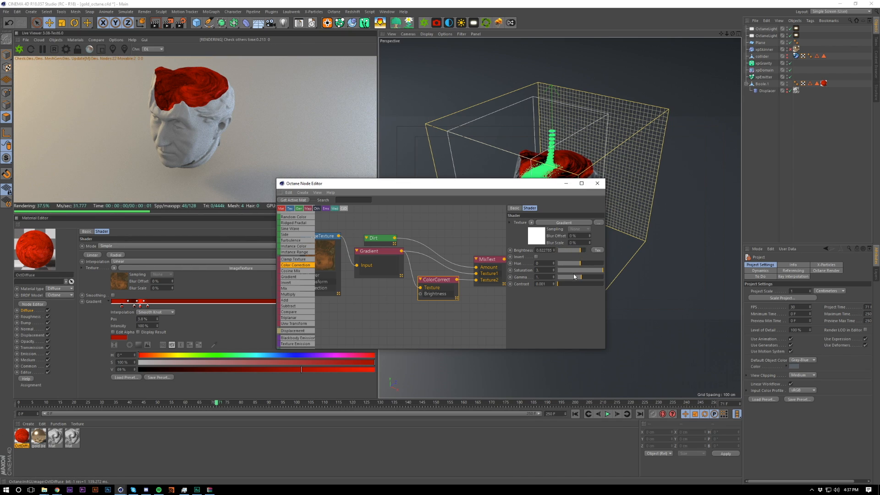
pyautogui.moveTo(577, 271); pyautogui.dragTo(528, 278)
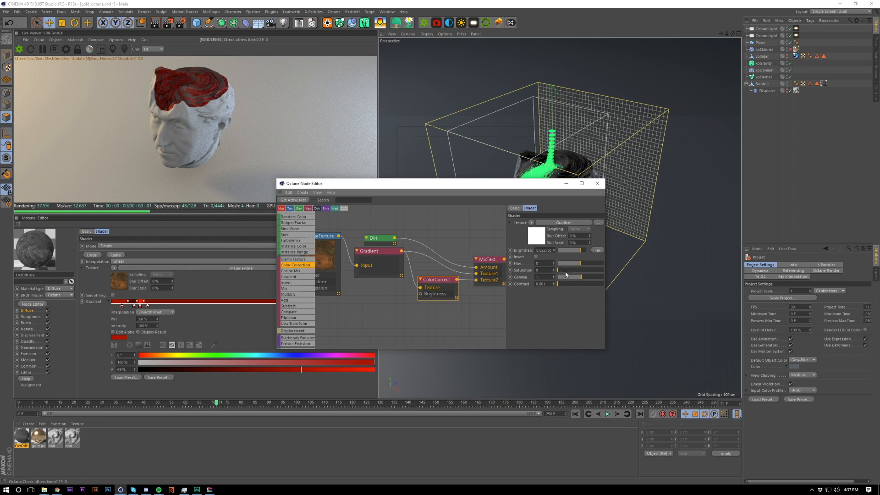
pyautogui.moveTo(578, 251)
pyautogui.mouseDown()
pyautogui.moveTo(571, 252)
pyautogui.moveTo(579, 253)
pyautogui.mouseUp()
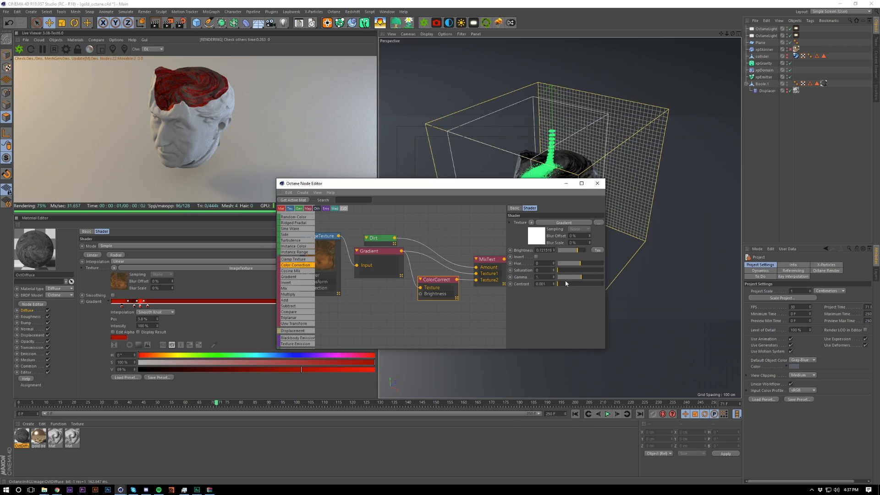
# Step: Raise the ColorCorrect contrast to about 1.05 and, after trying a slightly higher gamma, reset gamma to 1
pyautogui.moveTo(558, 283); pyautogui.dragTo(583, 285)
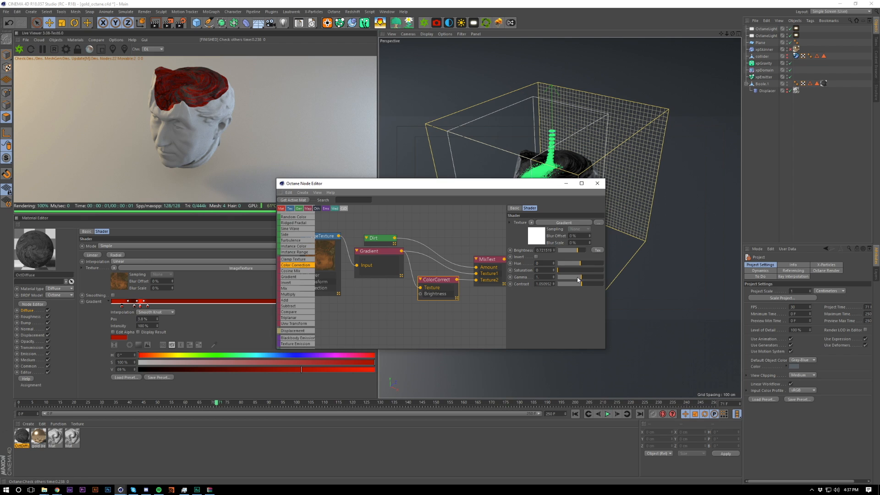
pyautogui.moveTo(578, 280); pyautogui.dragTo(583, 280)
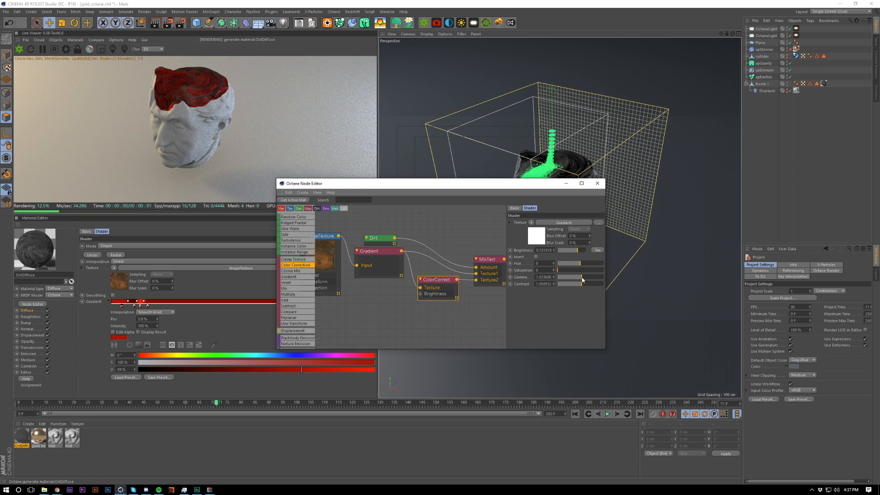
pyautogui.rightClick(554, 278)
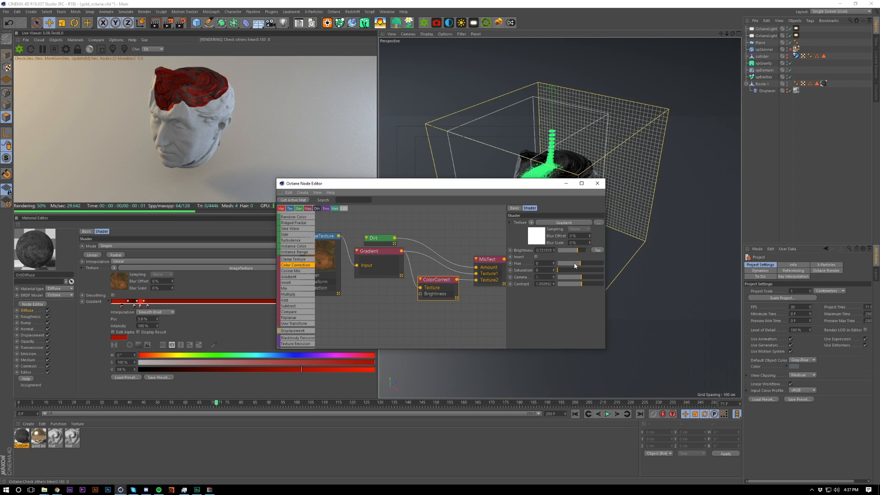
# Step: Set the Dirt node's radius to about 2.2 cm, raise its tolerance slightly above zero, and close the node editor
pyautogui.click(392, 238)
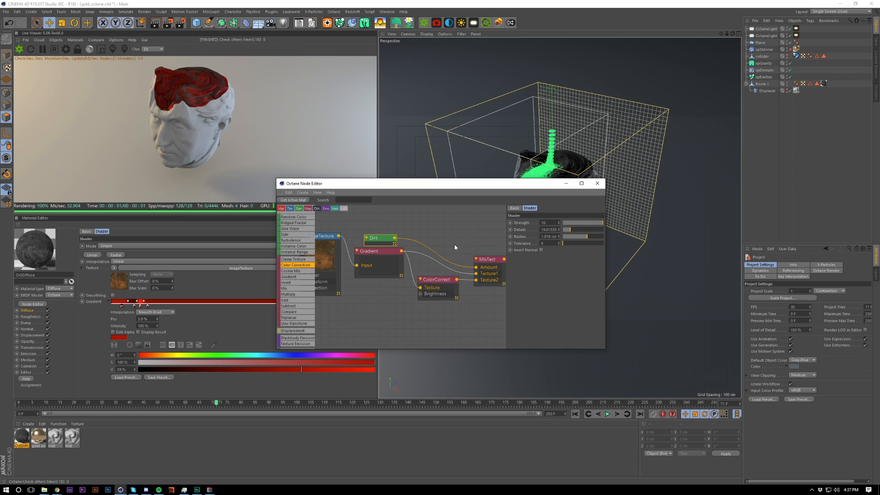
pyautogui.click(577, 236)
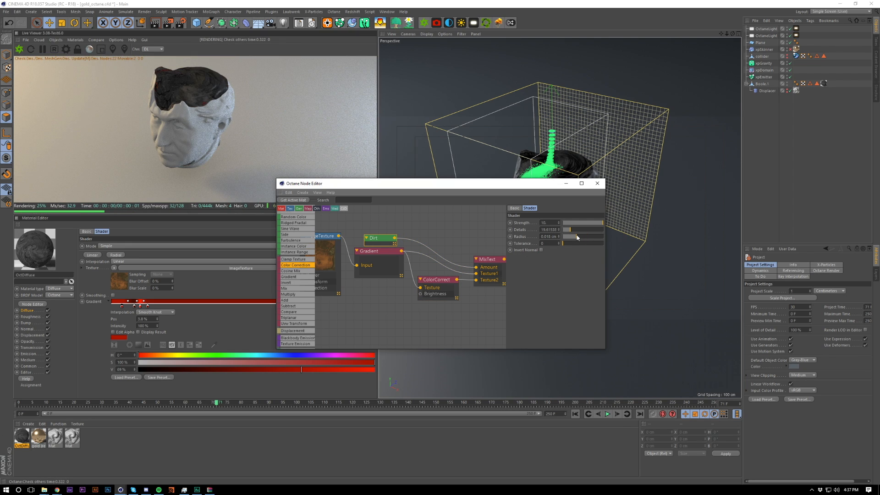
pyautogui.moveTo(577, 237); pyautogui.dragTo(589, 238)
pyautogui.click(574, 243)
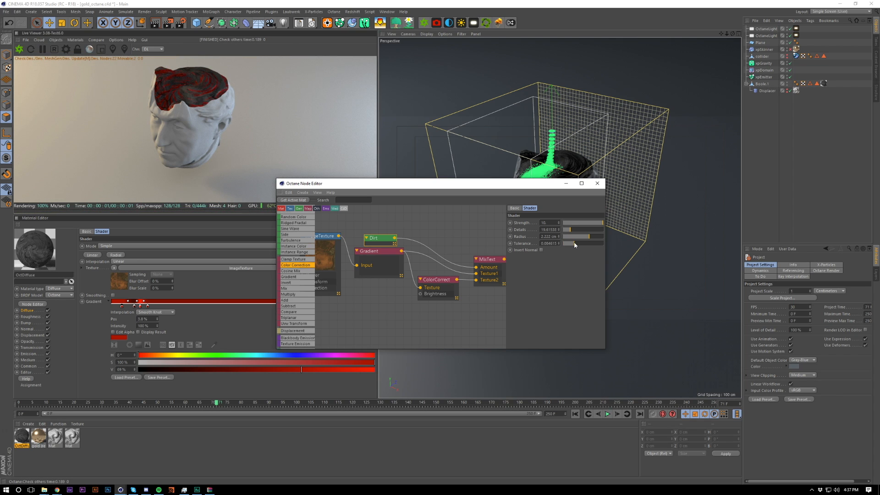
pyautogui.moveTo(572, 246); pyautogui.dragTo(568, 245)
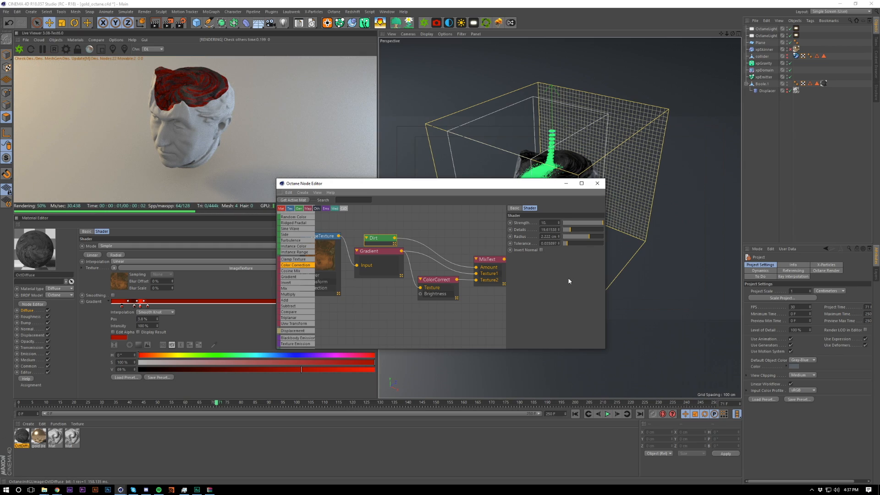
pyautogui.press('Escape')
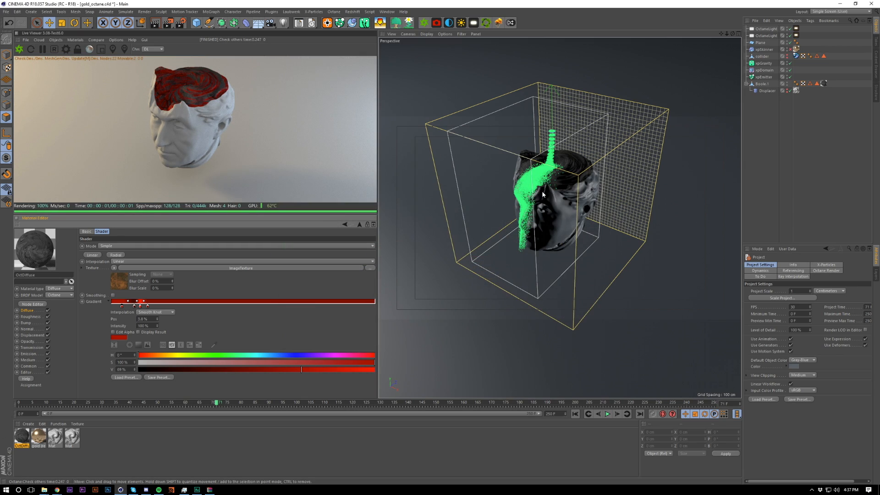
# Step: Duplicate the OctDiffuse material to inspect its texture nodes, and undo the duplication
pyautogui.keyDown('alt'); pyautogui.moveTo(543, 194); pyautogui.dragTo(534, 224); pyautogui.keyUp('alt')
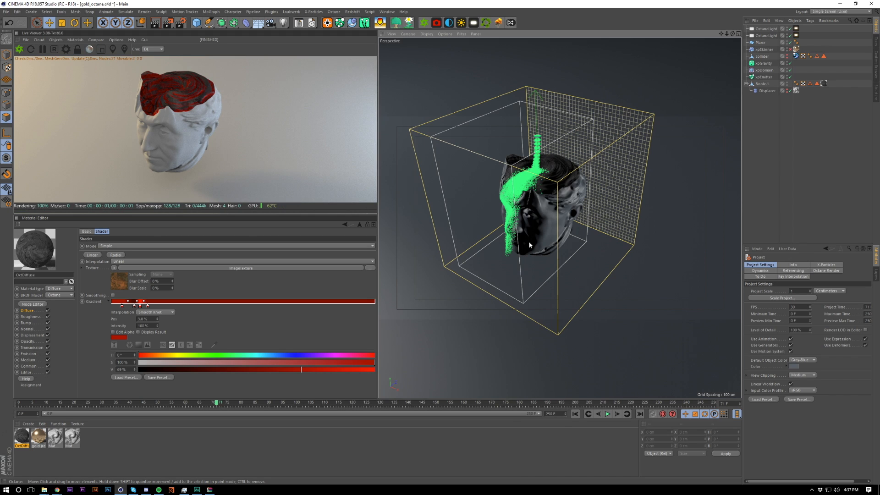
pyautogui.click(21, 438)
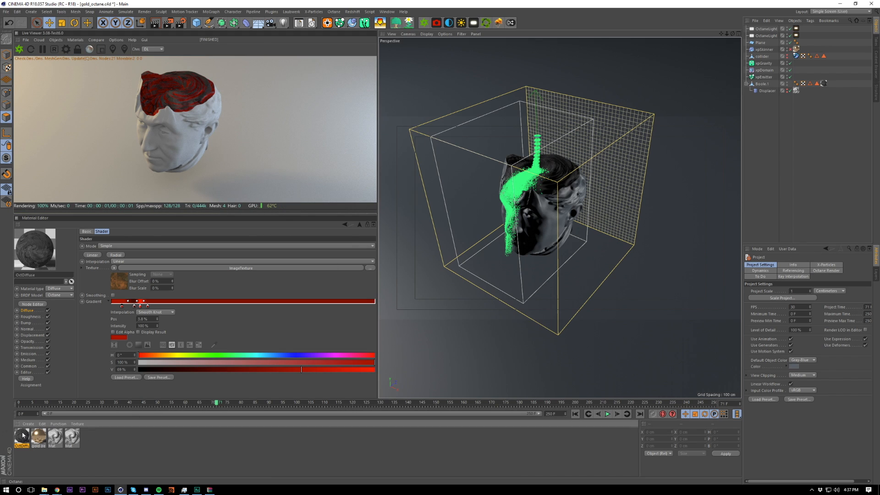
pyautogui.hotkey('ctrl', 'c')
pyautogui.hotkey('ctrl', 'v')
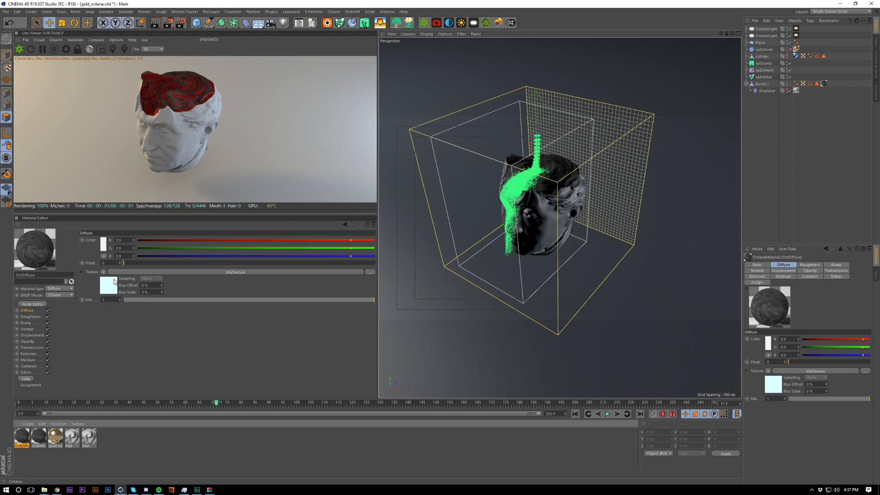
pyautogui.click(115, 282)
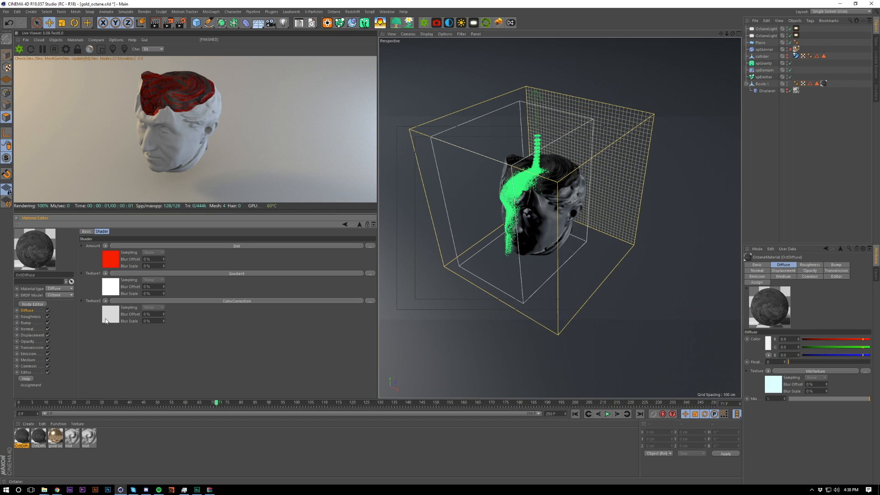
pyautogui.click(106, 320)
pyautogui.click(40, 304)
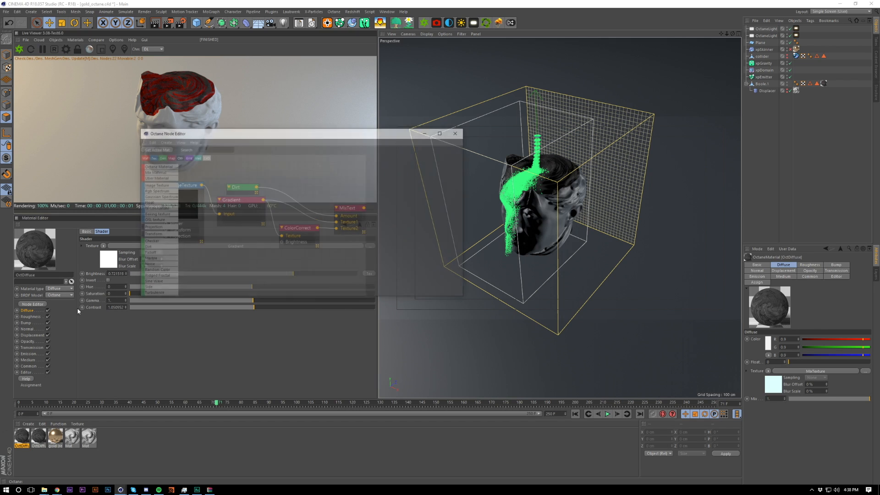
pyautogui.click(270, 250)
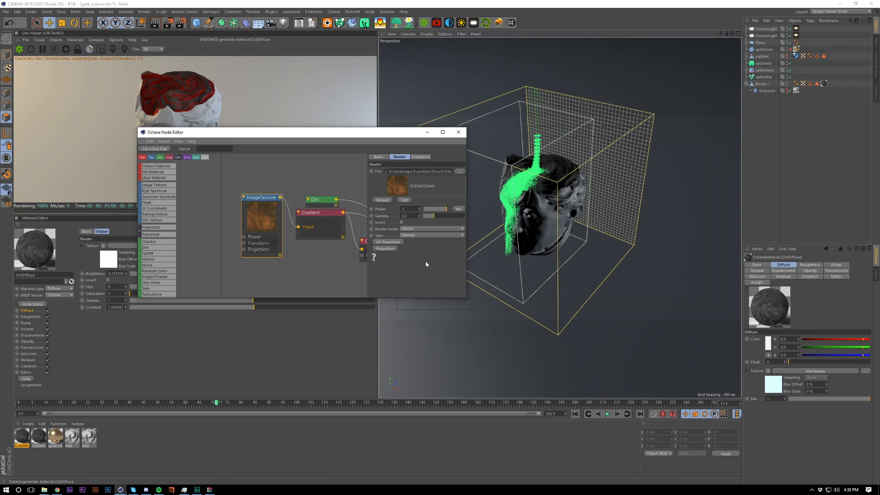
pyautogui.click(459, 132)
pyautogui.click(24, 439)
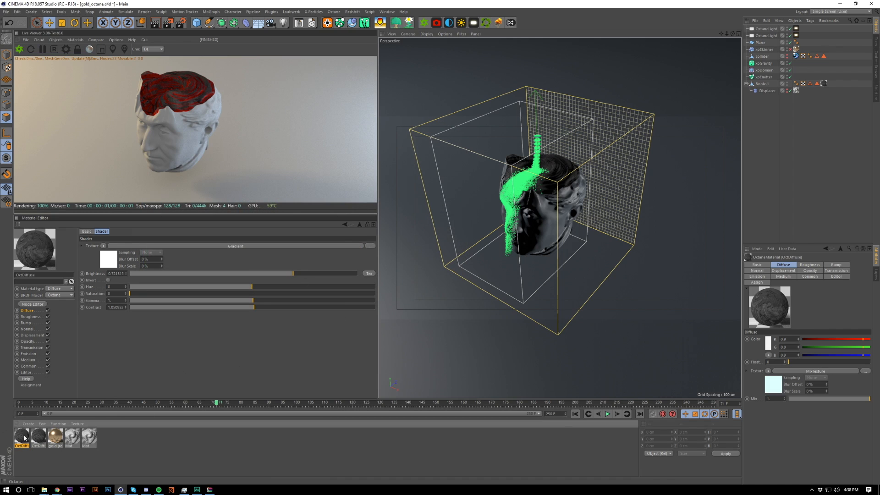
pyautogui.hotkey('ctrl', 'z')
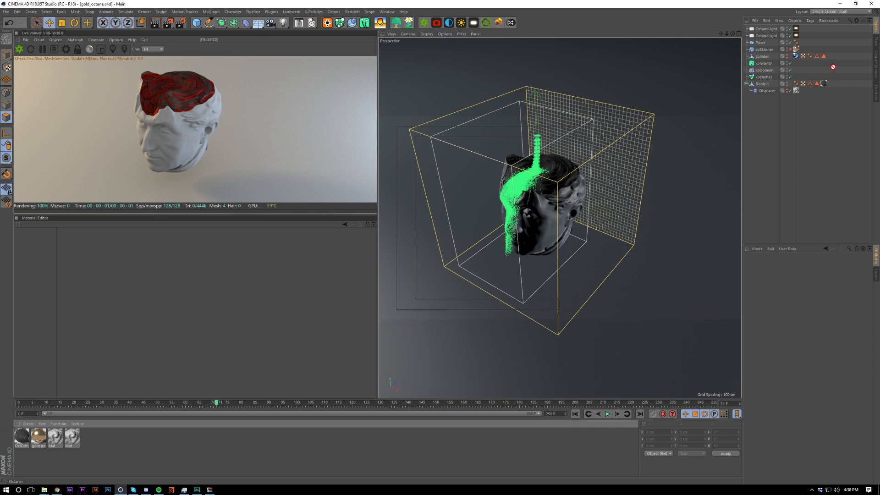
# Step: Apply the OctDiffuse material to the head object a second time, without restricting it to a polygon selection
pyautogui.moveTo(769, 93); pyautogui.dragTo(831, 84)
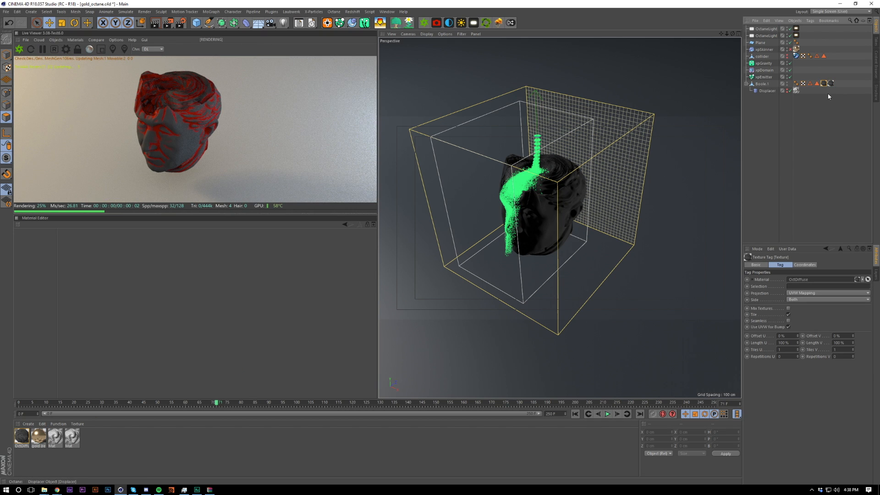
pyautogui.click(827, 104)
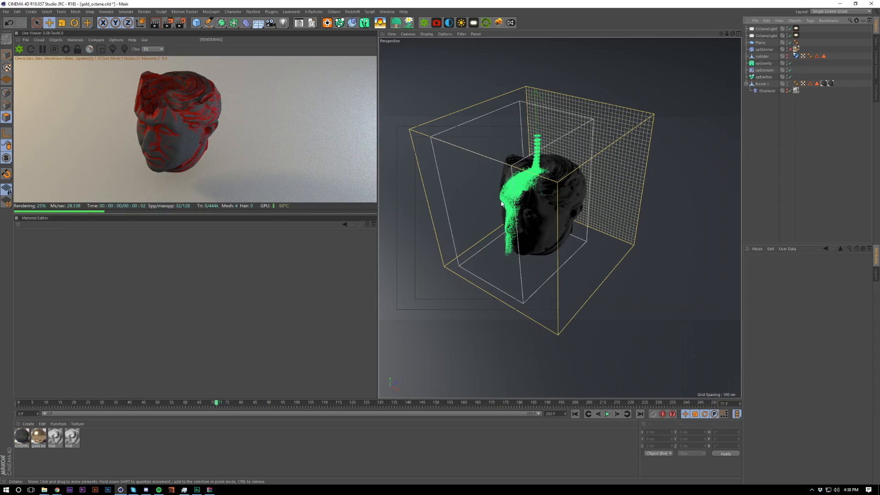
pyautogui.keyDown('alt'); pyautogui.moveTo(524, 214); pyautogui.dragTo(525, 211); pyautogui.keyUp('alt')
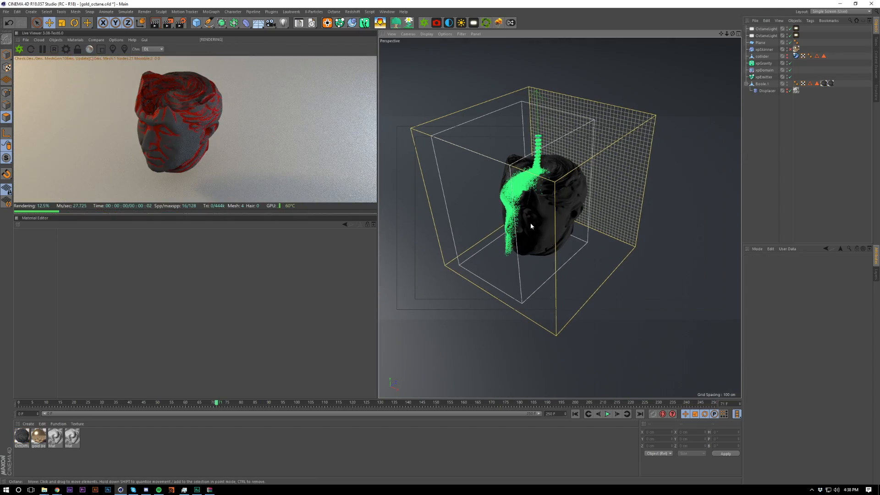
pyautogui.keyDown('alt'); pyautogui.moveTo(538, 213); pyautogui.dragTo(556, 184, button='right'); pyautogui.keyUp('alt')
pyautogui.moveTo(547, 217)
pyautogui.keyDown('alt'); pyautogui.mouseDown()
pyautogui.moveTo(554, 182)
pyautogui.moveTo(549, 224)
pyautogui.mouseUp(); pyautogui.keyUp('alt')
pyautogui.keyDown('alt'); pyautogui.moveTo(552, 200); pyautogui.dragTo(529, 249, button='right'); pyautogui.keyUp('alt')
pyautogui.keyDown('alt'); pyautogui.moveTo(533, 206); pyautogui.dragTo(569, 194); pyautogui.keyUp('alt')
pyautogui.keyDown('alt'); pyautogui.moveTo(572, 195); pyautogui.dragTo(563, 203, button='right'); pyautogui.keyUp('alt')
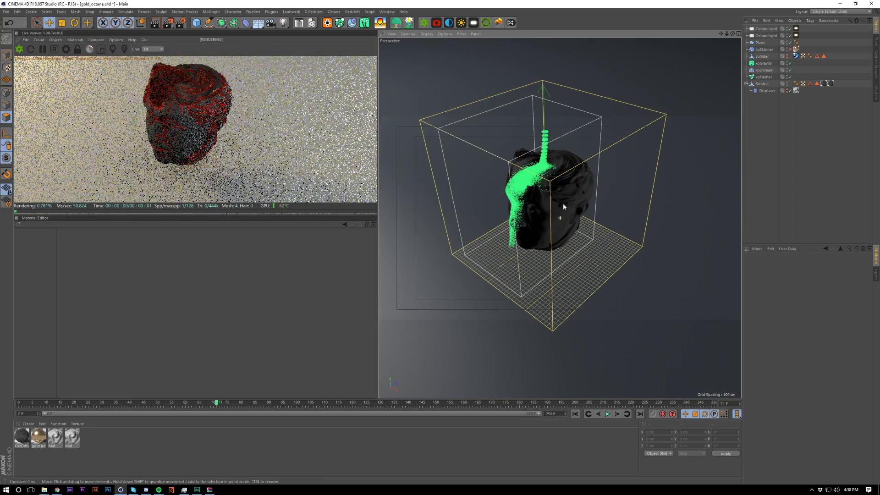
pyautogui.keyDown('alt'); pyautogui.moveTo(562, 207); pyautogui.dragTo(566, 200); pyautogui.keyUp('alt')
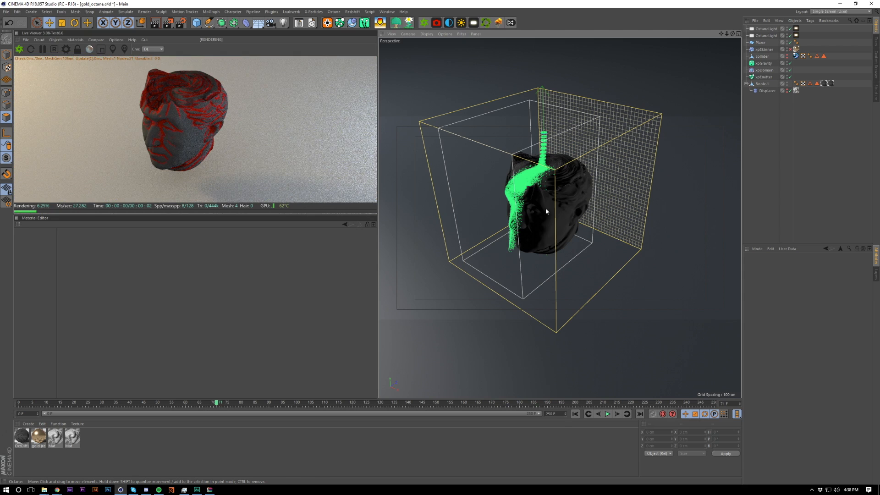
# Step: Reopen the OctDiffuse node graph and reduce the Dirt radius to below 1 cm, undoing a trial with a very large radius
pyautogui.click(21, 437)
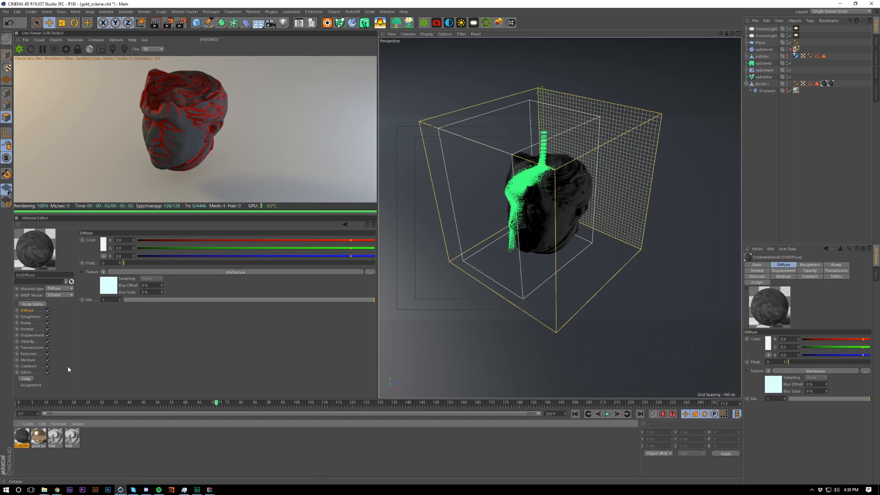
pyautogui.click(109, 287)
pyautogui.click(41, 304)
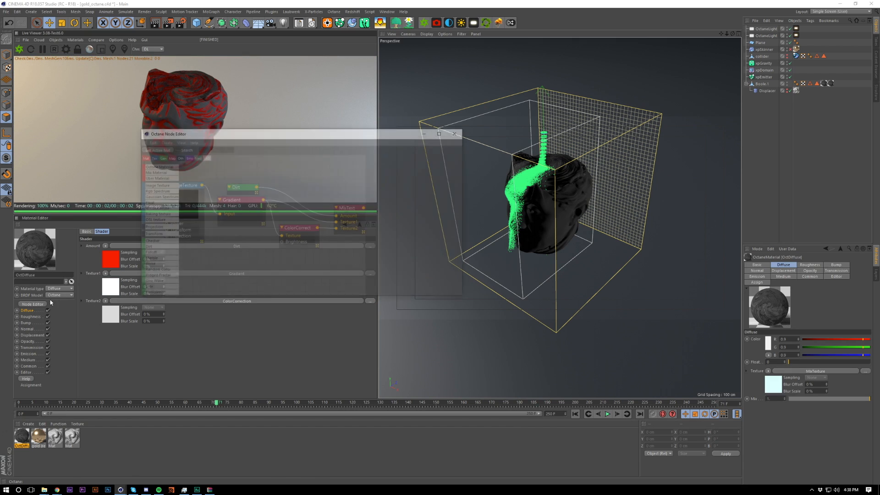
pyautogui.moveTo(291, 130); pyautogui.dragTo(502, 202)
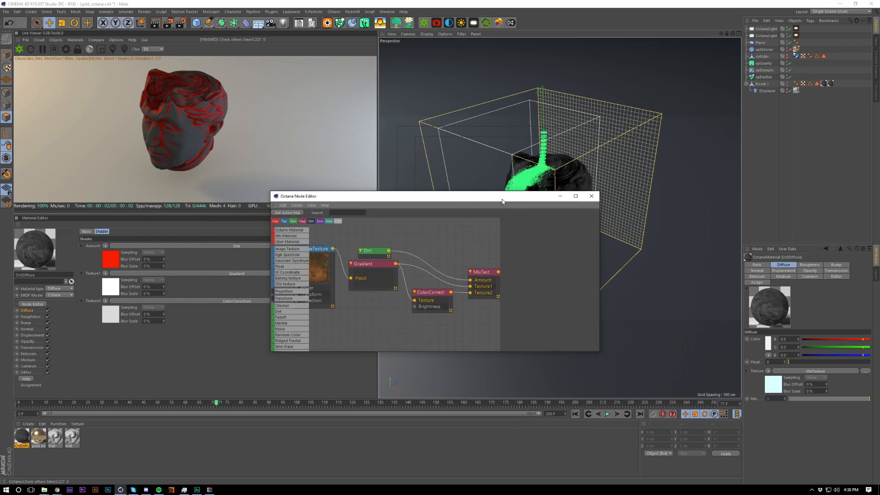
pyautogui.moveTo(369, 260); pyautogui.dragTo(365, 259)
pyautogui.moveTo(579, 249)
pyautogui.mouseDown()
pyautogui.moveTo(570, 250)
pyautogui.moveTo(596, 251)
pyautogui.mouseUp()
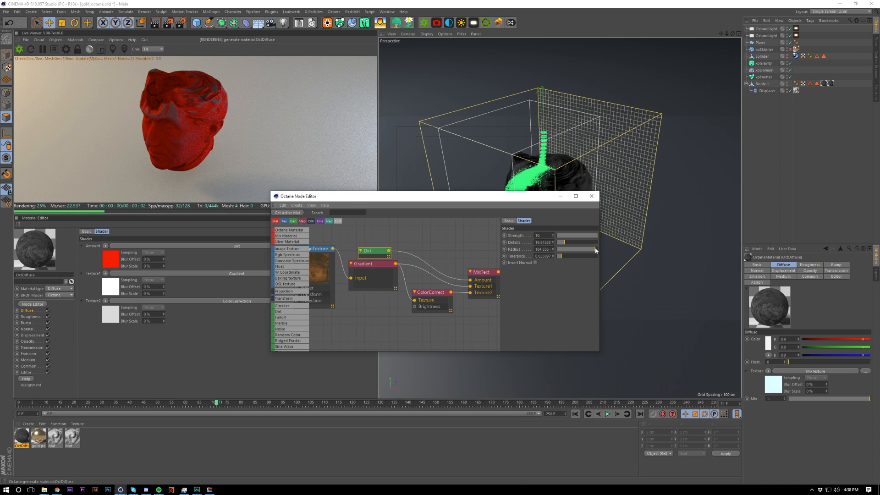
pyautogui.hotkey('ctrl', 'z')
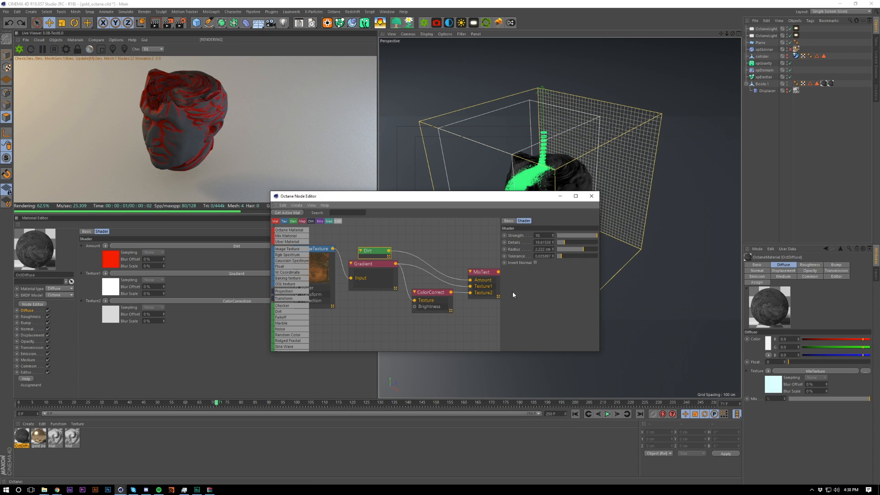
pyautogui.moveTo(596, 250); pyautogui.dragTo(581, 253)
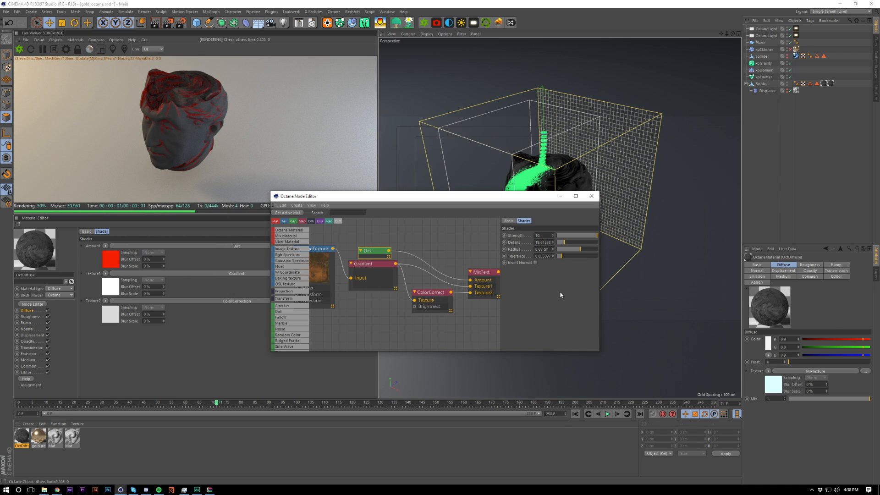
# Step: Close the node editor and add an Octane daylight to the scene
pyautogui.click(561, 304)
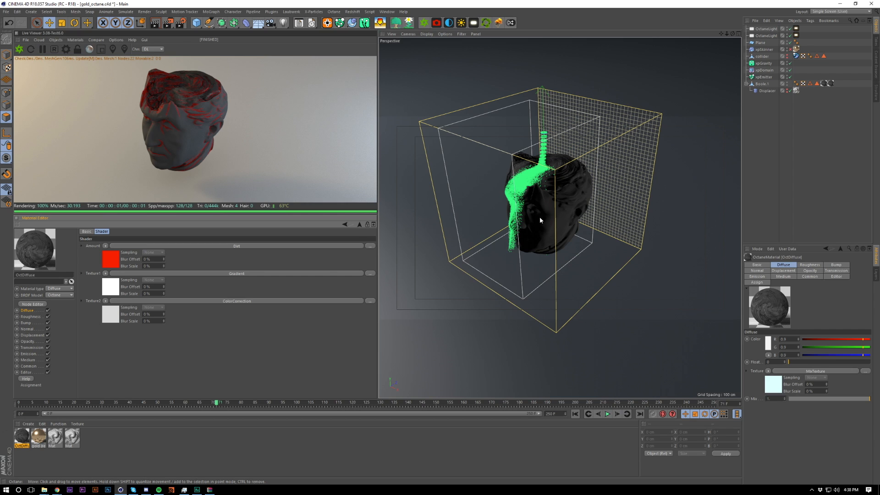
pyautogui.keyDown('alt'); pyautogui.moveTo(540, 220); pyautogui.dragTo(550, 217); pyautogui.keyUp('alt')
pyautogui.click(731, 164)
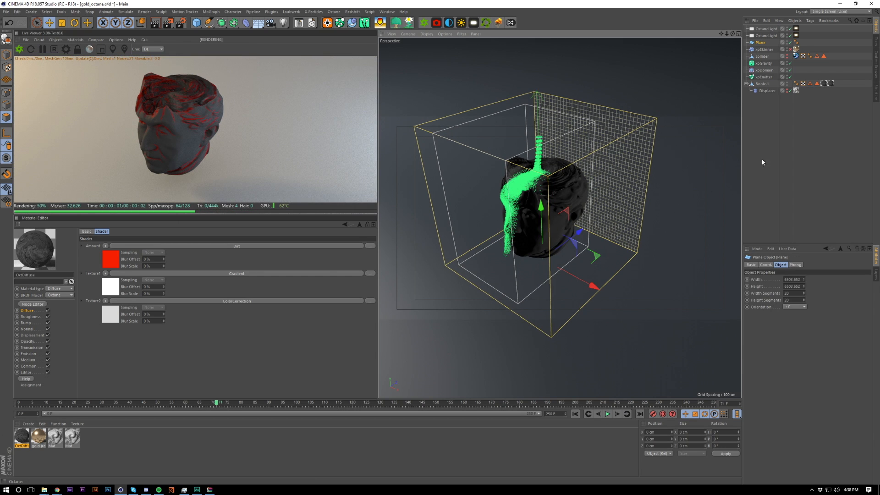
pyautogui.keyDown('alt'); pyautogui.moveTo(683, 188); pyautogui.dragTo(688, 184, button='middle'); pyautogui.keyUp('alt')
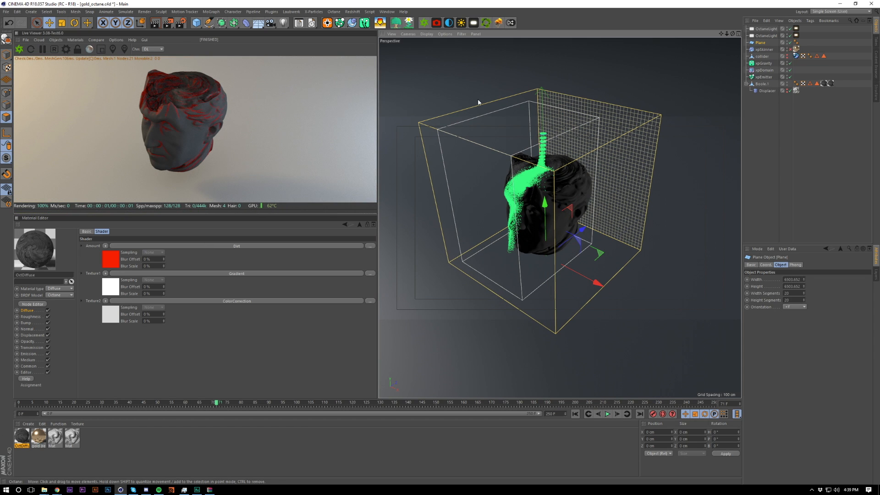
pyautogui.click(461, 22)
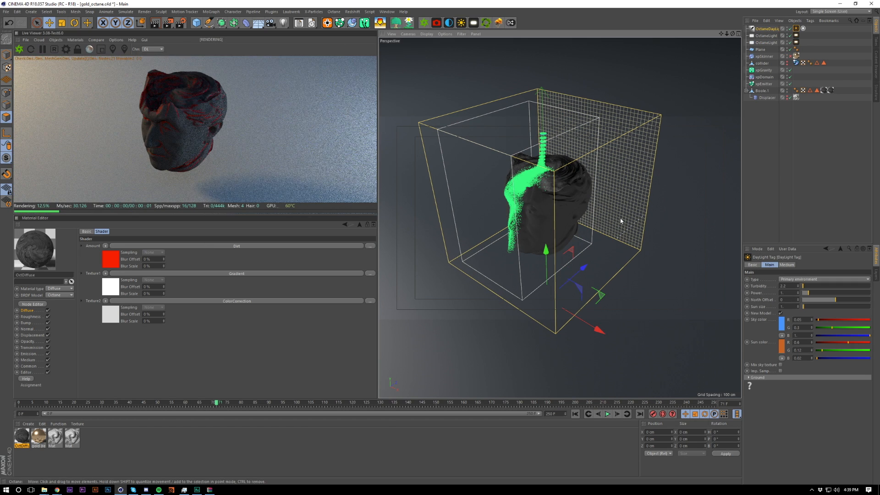
# Step: Rotate the OctaneDayLight object's pitch to about -175°
pyautogui.click(767, 29)
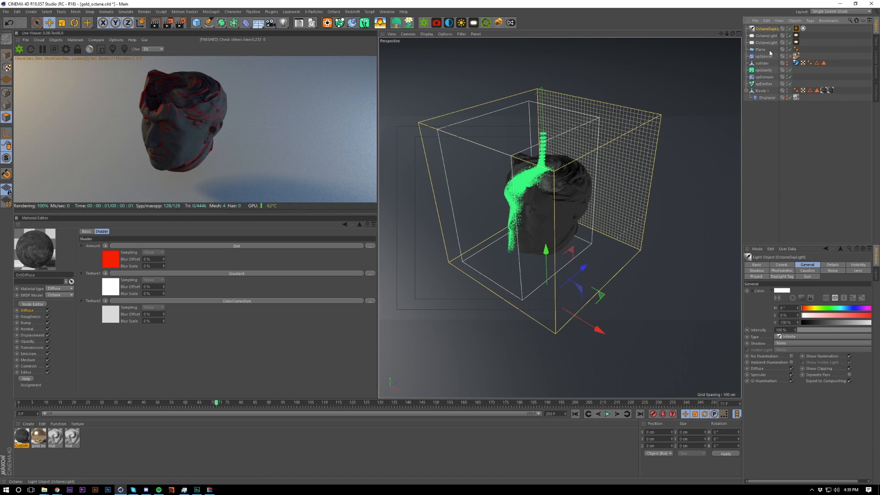
pyautogui.click(782, 265)
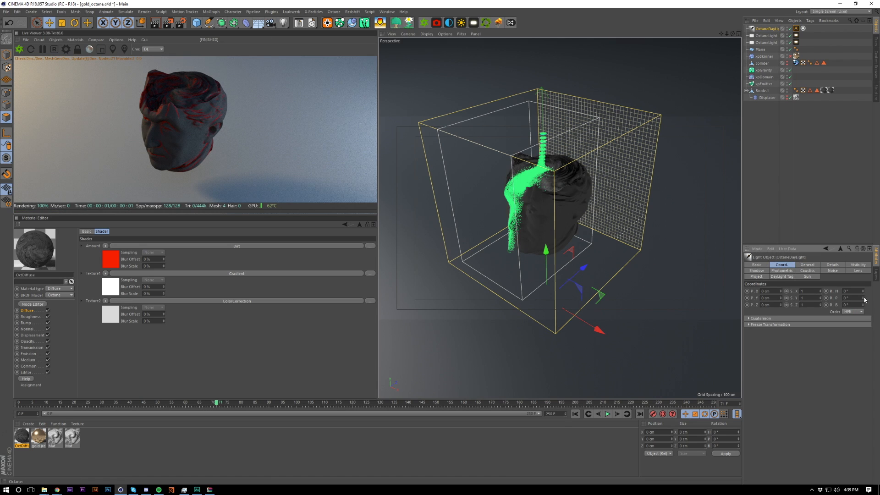
pyautogui.moveTo(865, 298)
pyautogui.mouseDown()
pyautogui.moveTo(865, 325)
pyautogui.moveTo(864, 300)
pyautogui.mouseUp()
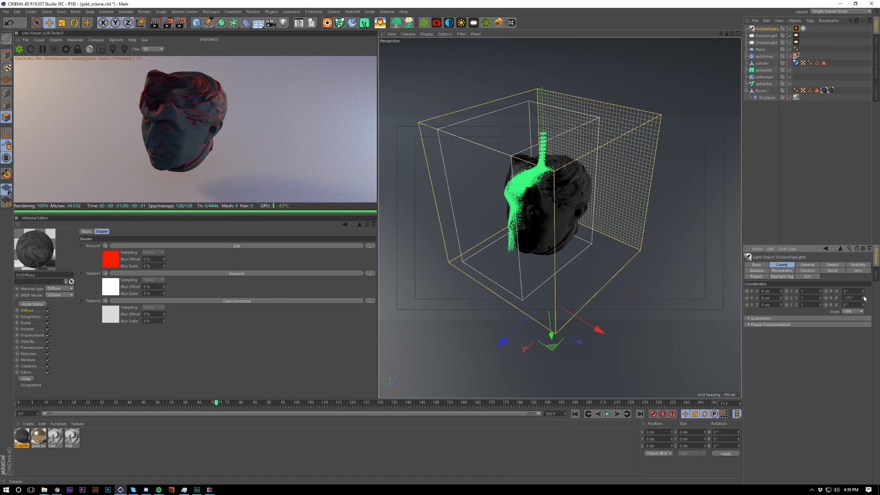
# Step: Try a power of 3 in the Daylight tag, and reduce it to about 1.9
pyautogui.click(796, 29)
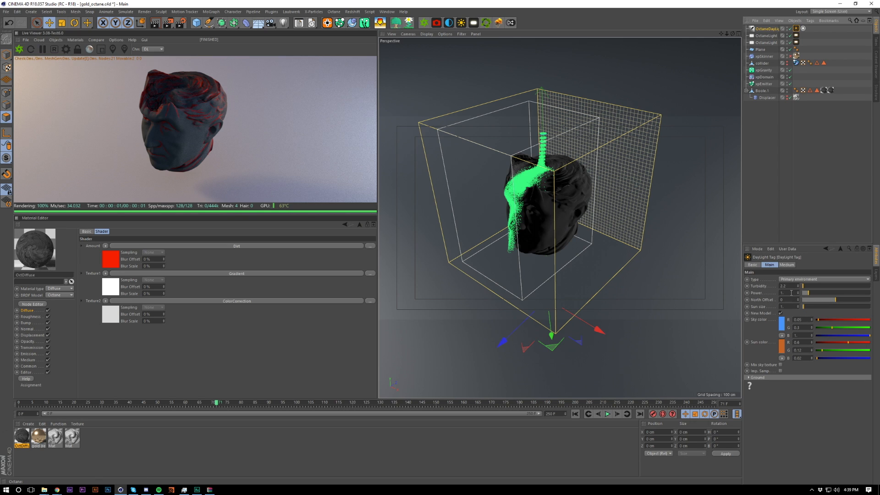
pyautogui.doubleClick(792, 293)
pyautogui.write('3')
pyautogui.press('Return')
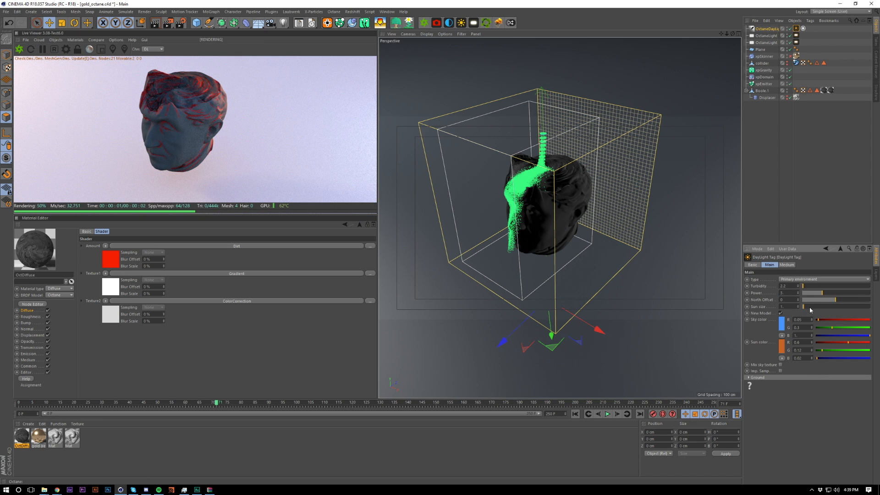
pyautogui.click(818, 293)
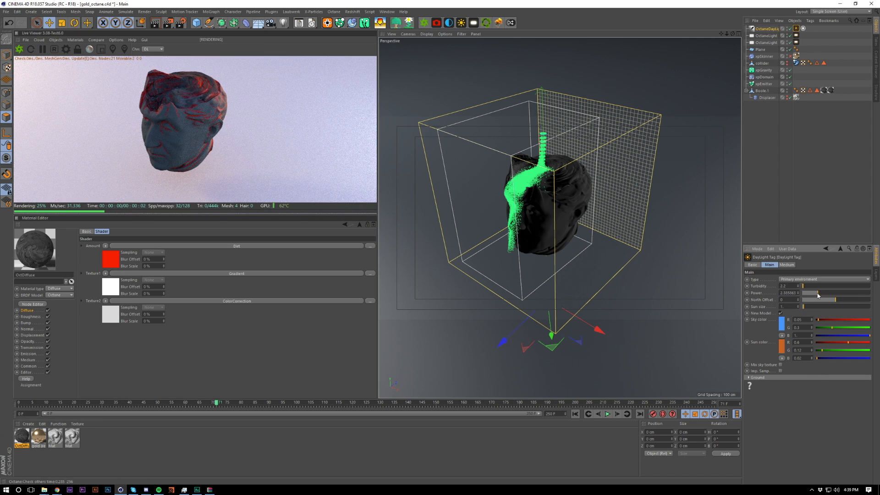
pyautogui.click(816, 296)
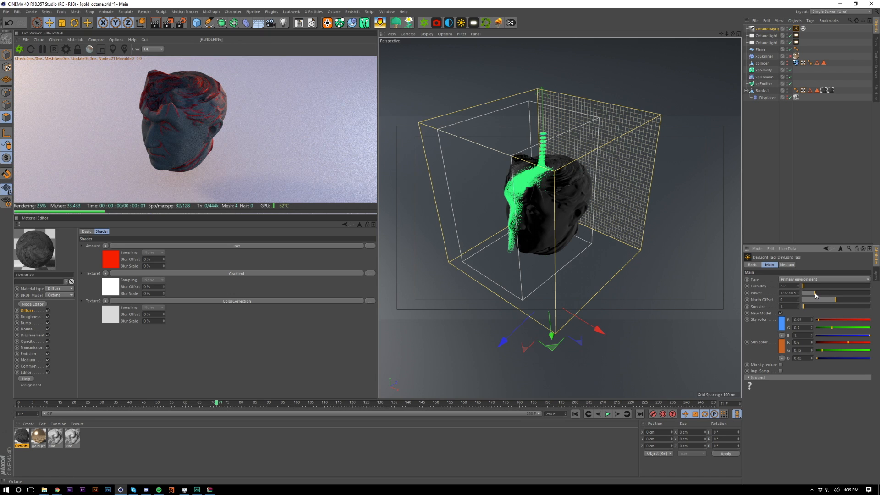
# Step: Enable the xpSkinner object so the fluid mesh renders, and select the gold (red) material
pyautogui.click(796, 191)
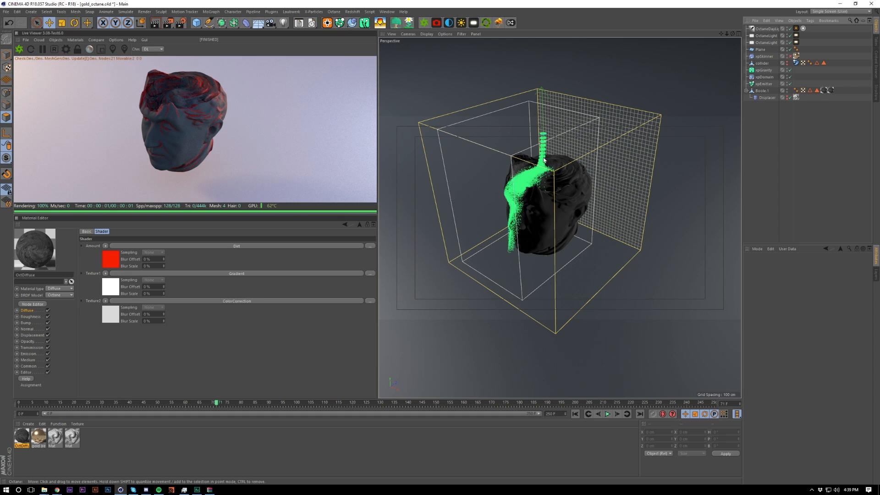
pyautogui.click(790, 56)
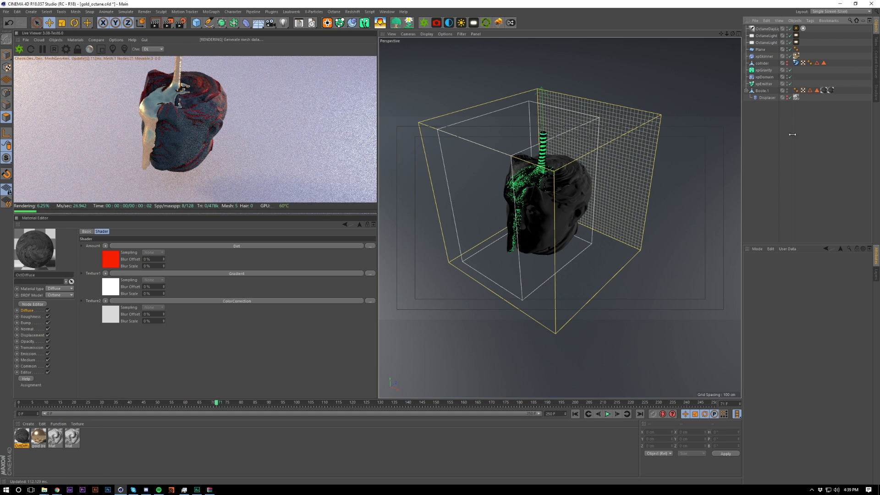
pyautogui.click(39, 438)
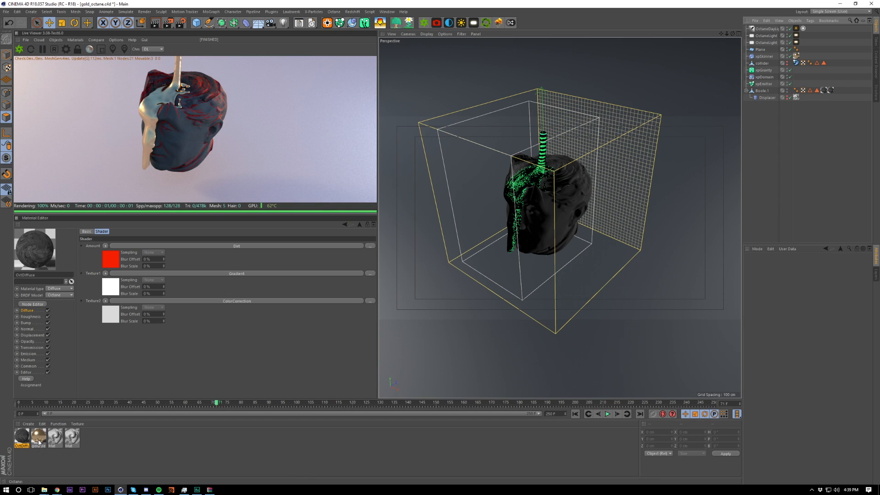
# Step: Download the Car_Paint_Flakes and gold materials from the Non-Organic Metal category of the Octane LiveDB
pyautogui.click(73, 40)
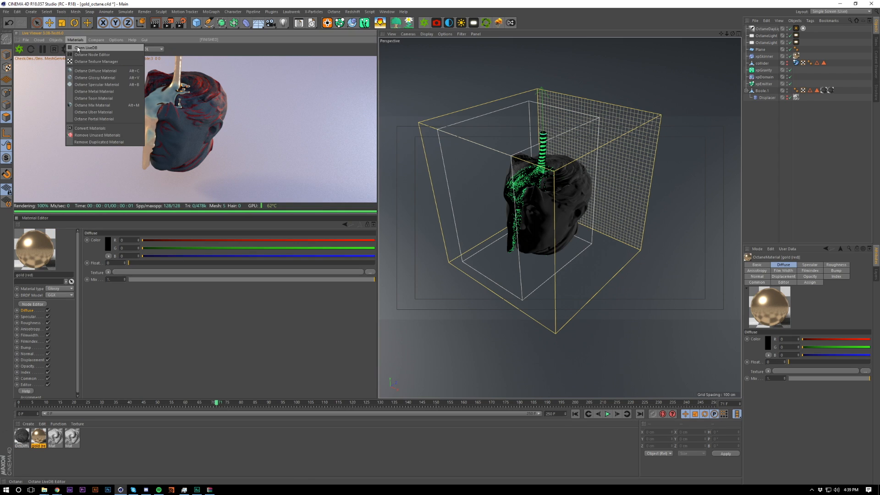
pyautogui.click(77, 47)
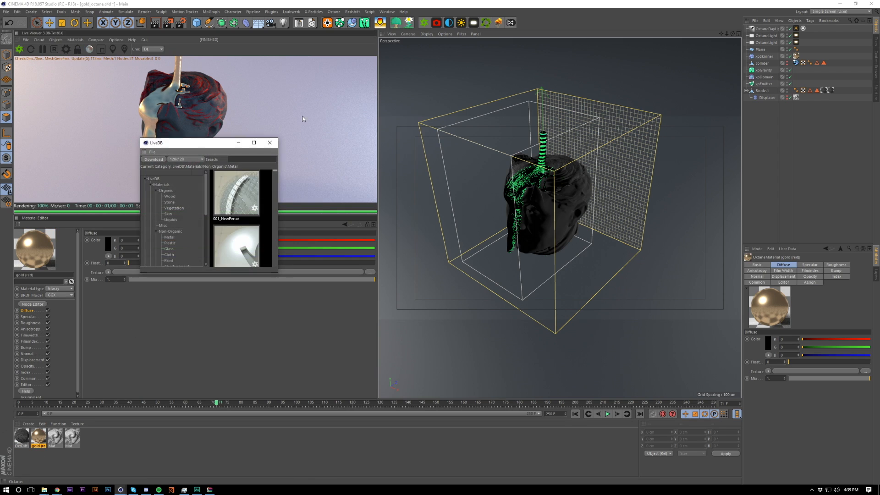
pyautogui.doubleClick(224, 144)
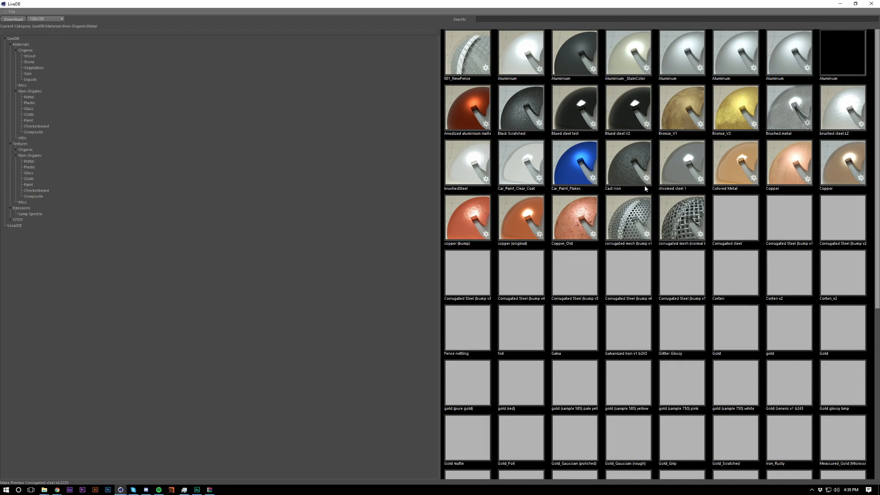
pyautogui.scroll(-1, 664, 192)
pyautogui.rightClick(575, 128)
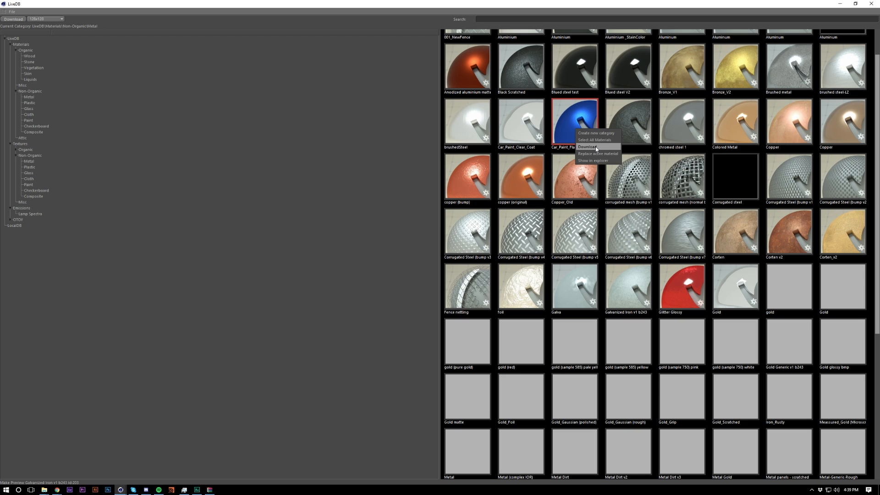
pyautogui.click(739, 221)
pyautogui.scroll(-3, 740, 221)
pyautogui.rightClick(802, 170)
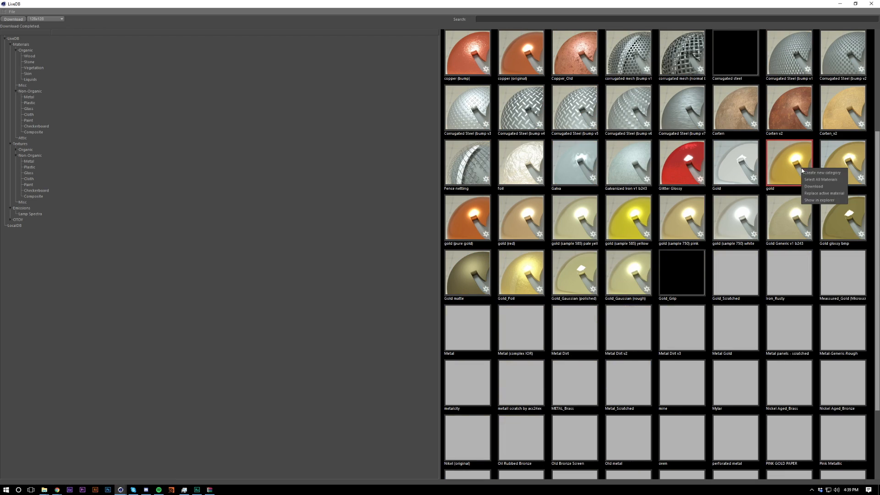
pyautogui.click(817, 189)
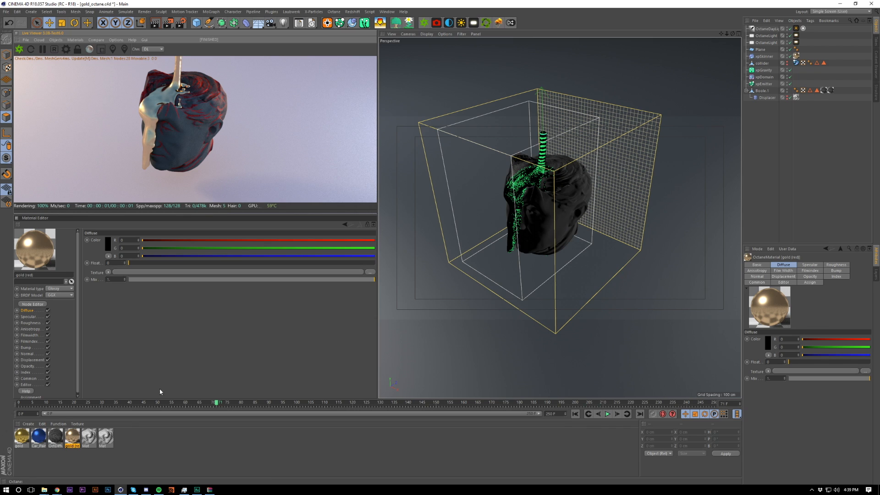
# Step: Apply the Car_Paint_Flakes material to the xpSkinner object
pyautogui.click(173, 466)
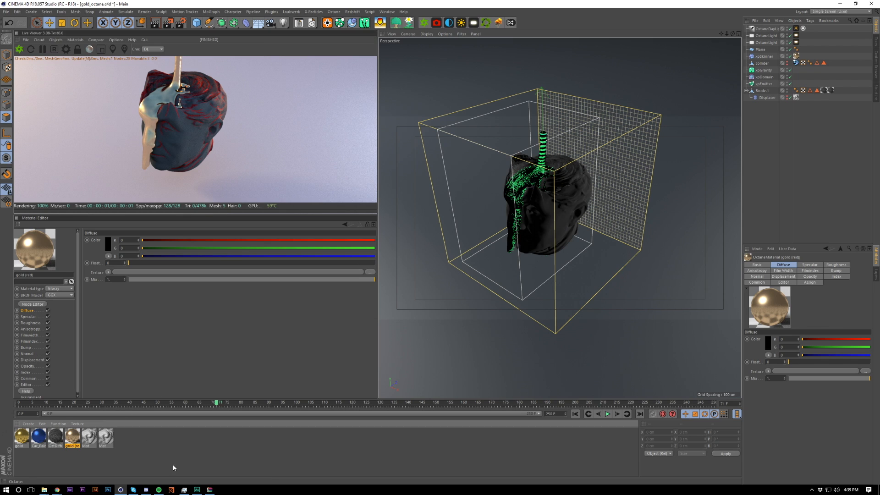
pyautogui.moveTo(166, 390); pyautogui.dragTo(764, 56)
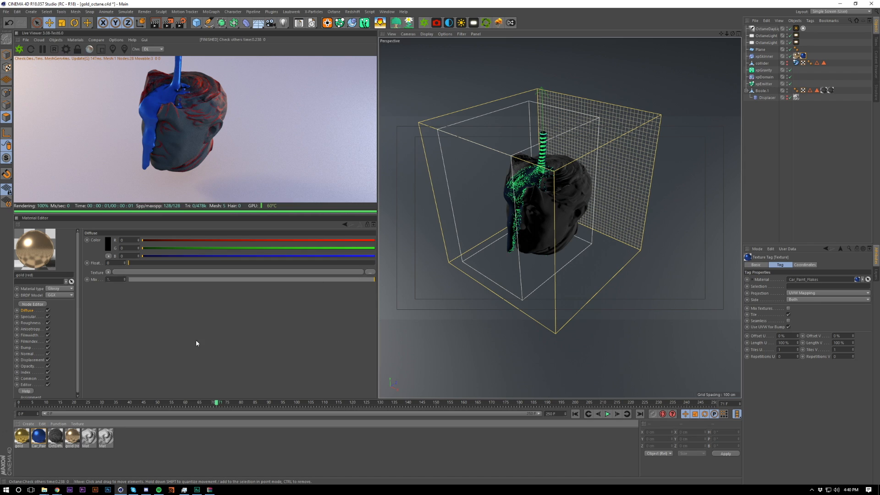
# Step: Examine the Car_Paint_Flakes material's channels from Specular to Normal, including the image texture used as its normal map
pyautogui.click(39, 436)
pyautogui.click(28, 317)
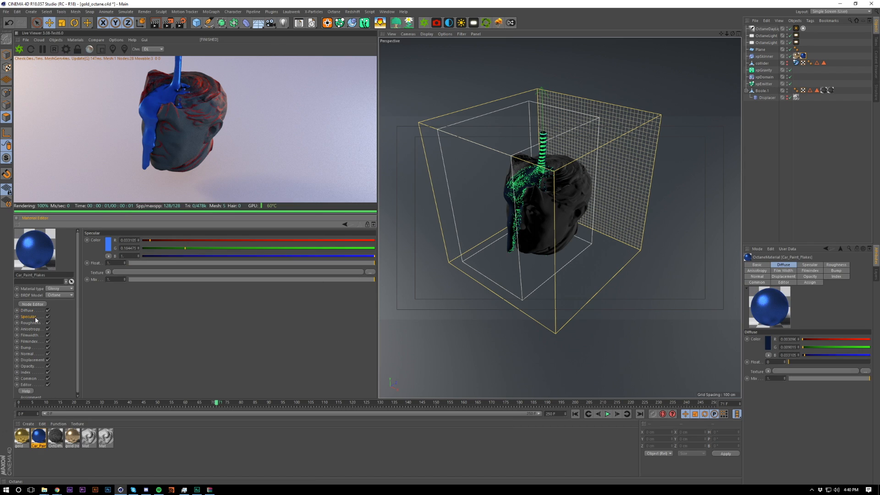
pyautogui.click(30, 323)
pyautogui.click(29, 329)
pyautogui.click(29, 336)
pyautogui.click(29, 341)
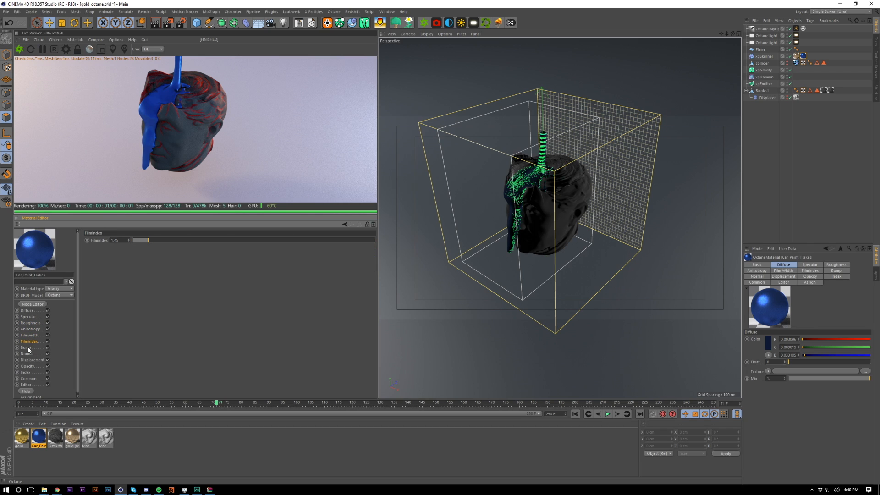
pyautogui.click(26, 347)
pyautogui.click(28, 354)
pyautogui.click(113, 263)
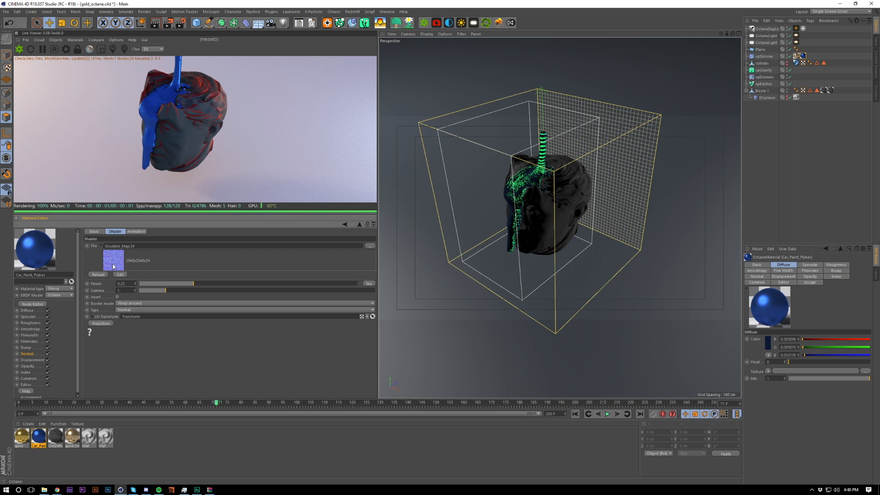
pyautogui.moveTo(135, 246); pyautogui.dragTo(100, 250)
pyautogui.click(206, 353)
# Step: With the xpSkinner disabled, return to frame 0 and play the fluid simulation to about frame 24
pyautogui.keyDown('alt'); pyautogui.moveTo(536, 218); pyautogui.dragTo(605, 201); pyautogui.keyUp('alt')
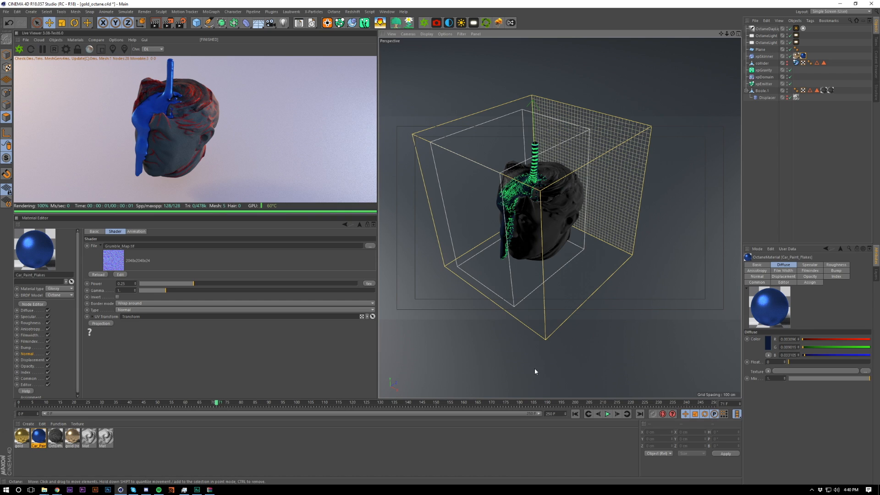
pyautogui.hotkey('shift', 'f')
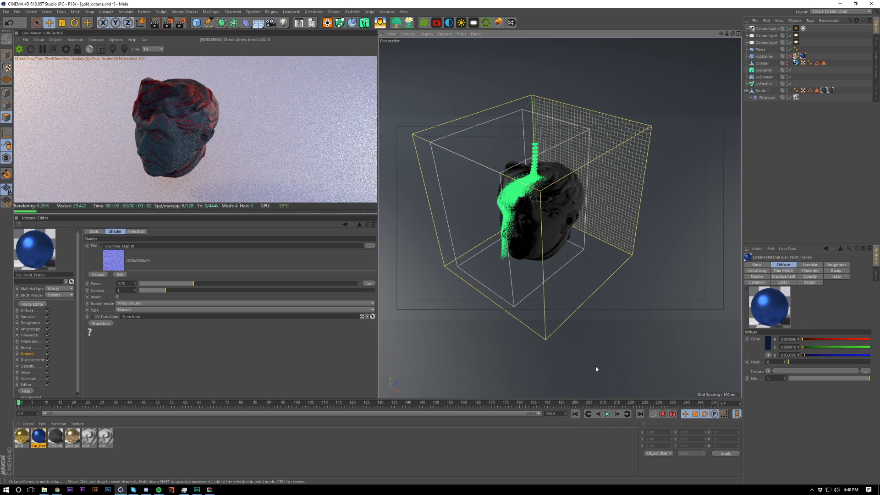
pyautogui.click(608, 414)
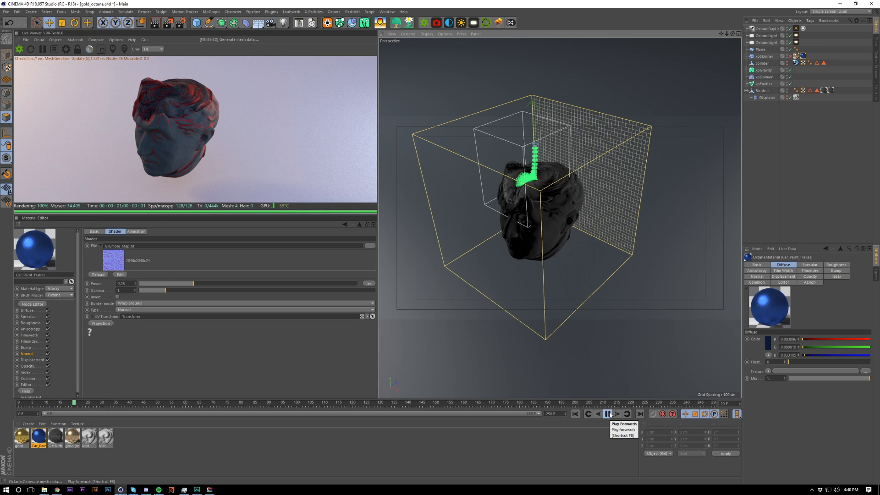
pyautogui.click(608, 414)
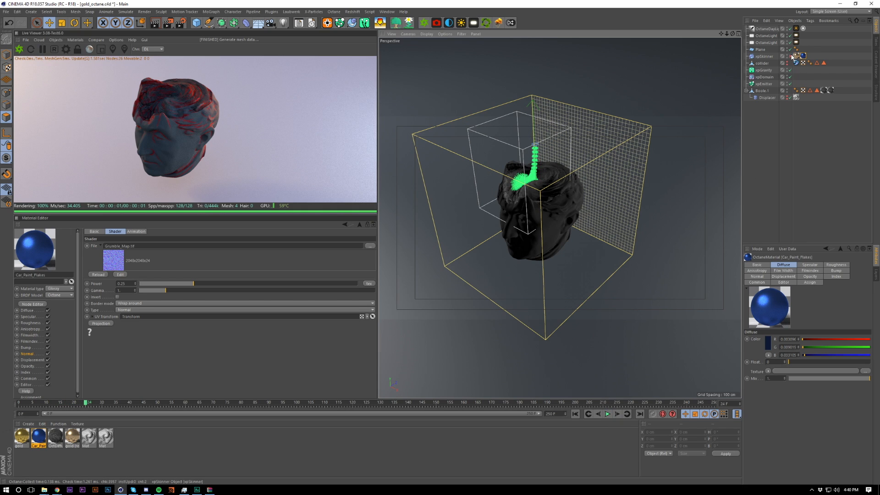